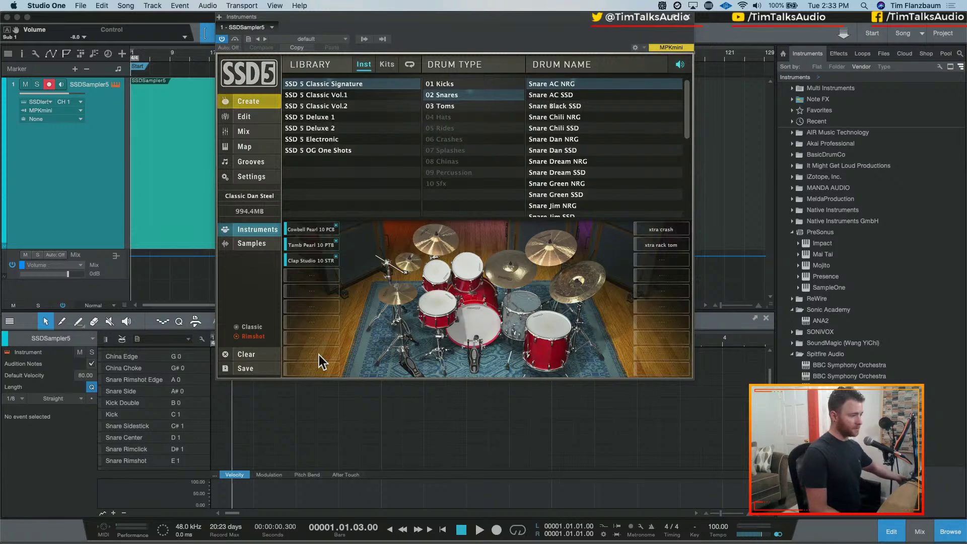
Audition the kick drum and the second rack tom in the SSD5 drum kit
{"action": "left_click", "coordinate": [473, 315]}
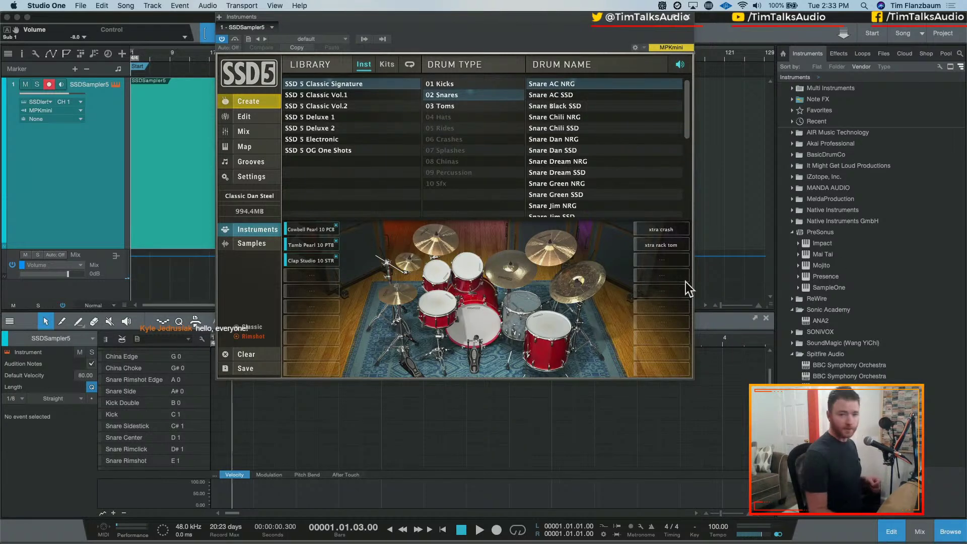
{"action": "left_click", "coordinate": [466, 267]}
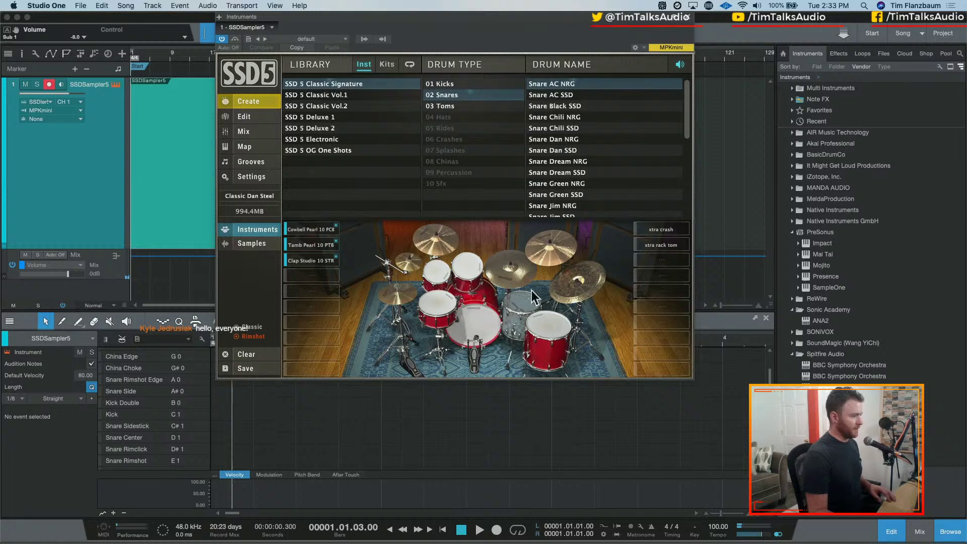
{"action": "left_click", "coordinate": [471, 280]}
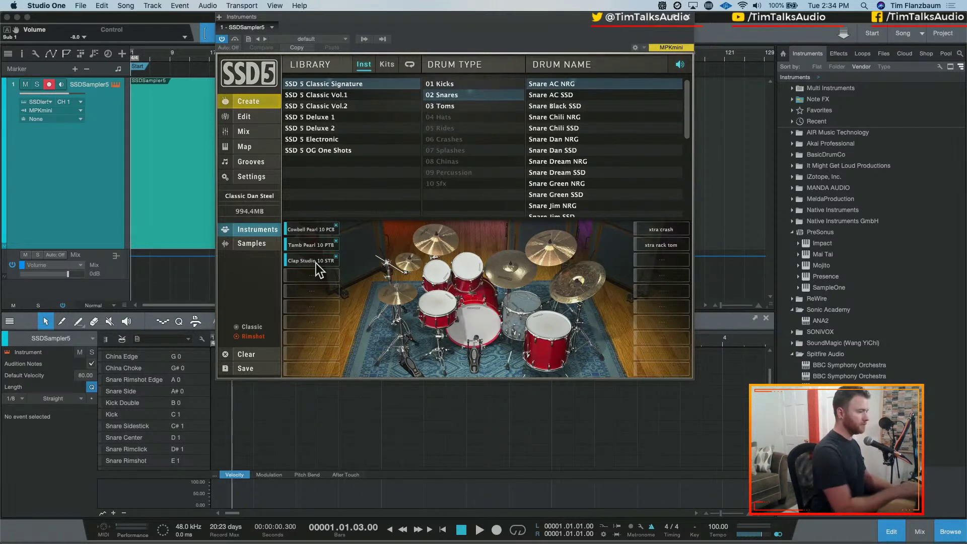
Show the mix console and launch KeyCastr for displaying keystrokes on screen
{"action": "key", "text": "F3"}
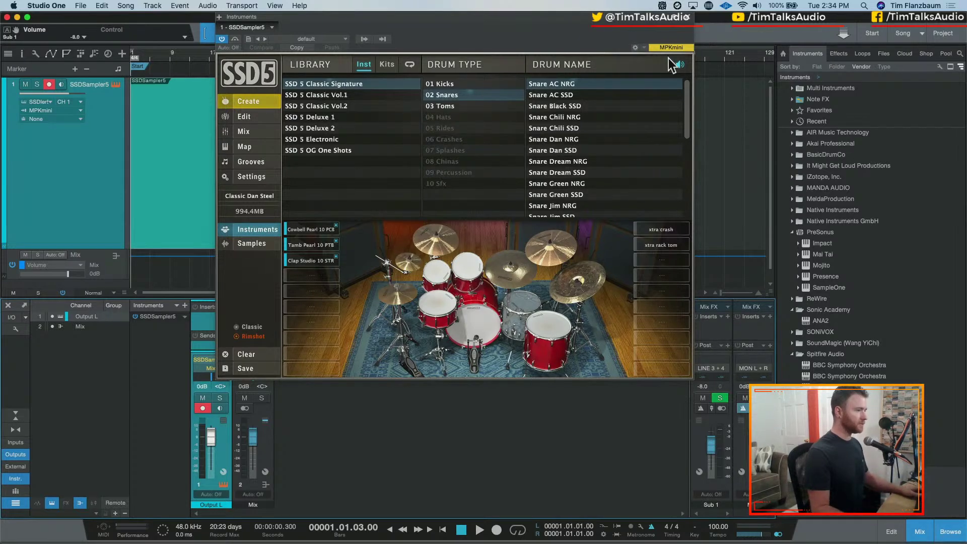
{"action": "key", "text": "super+space"}
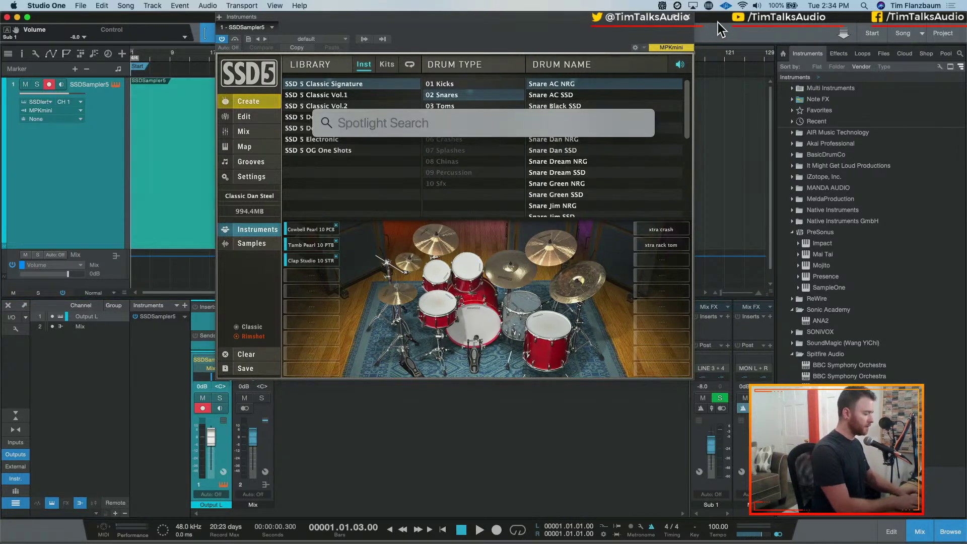
{"action": "type", "text": "keycastr"}
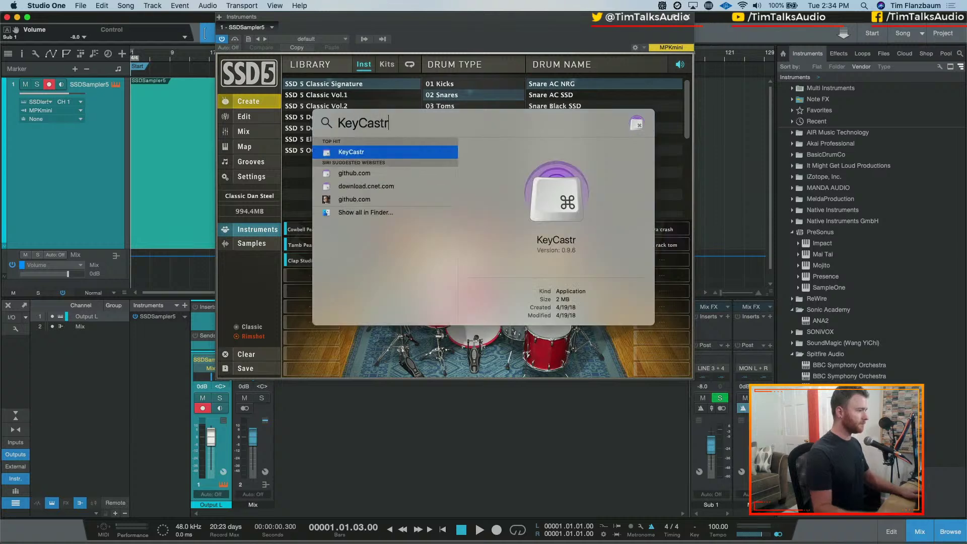
{"action": "key", "text": "Return"}
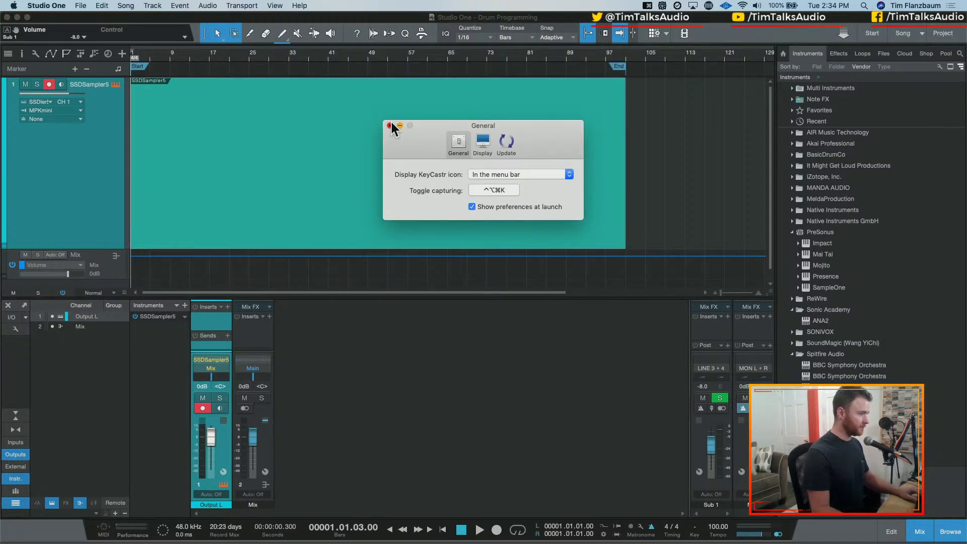
Close the KeyCastr preferences and move its keystroke overlay up over the console's channel list
{"action": "left_click", "coordinate": [389, 125]}
{"action": "key", "text": "a"}
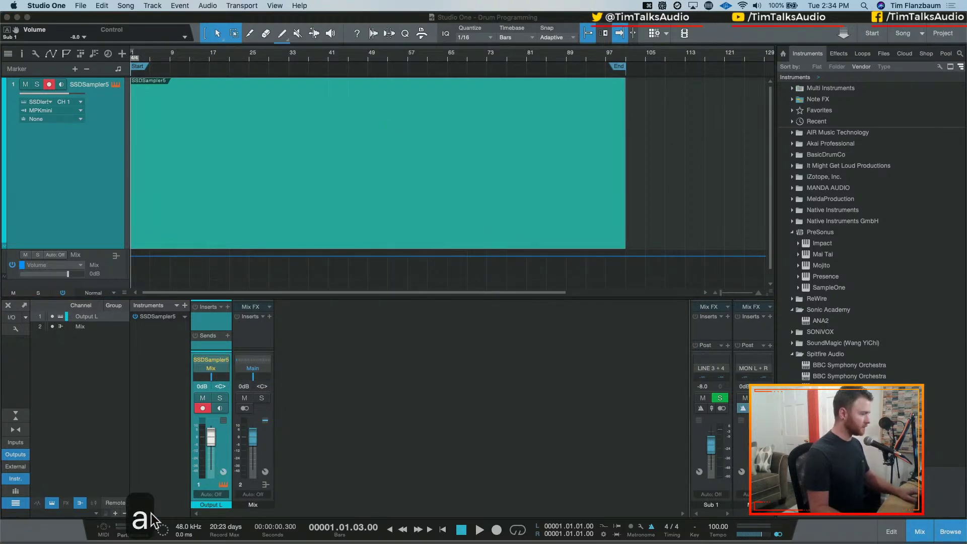
{"action": "left_click_drag", "start_coordinate": [151, 516], "coordinate": [47, 363]}
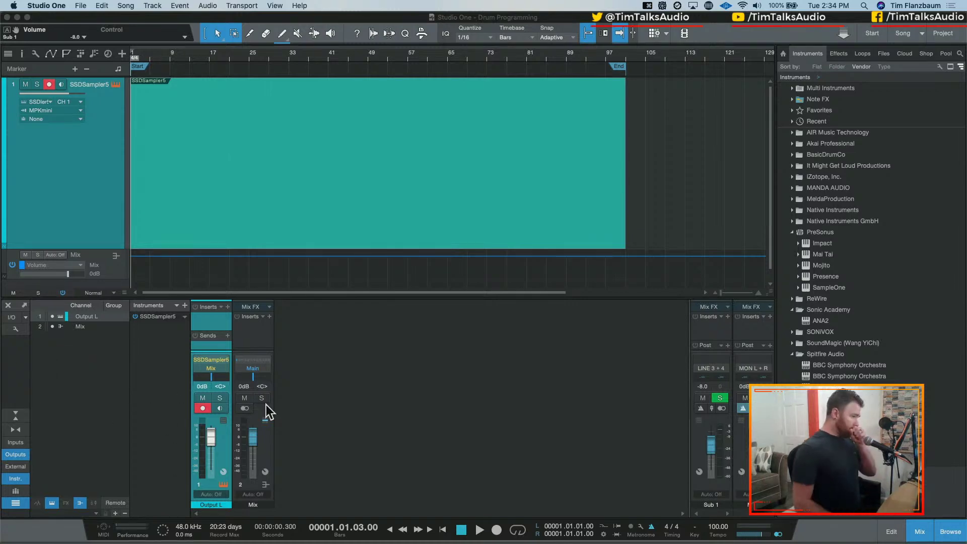
Play the song briefly to hear the metronome click, stop playback, and toggle the metronome twice
{"action": "left_click", "coordinate": [407, 418]}
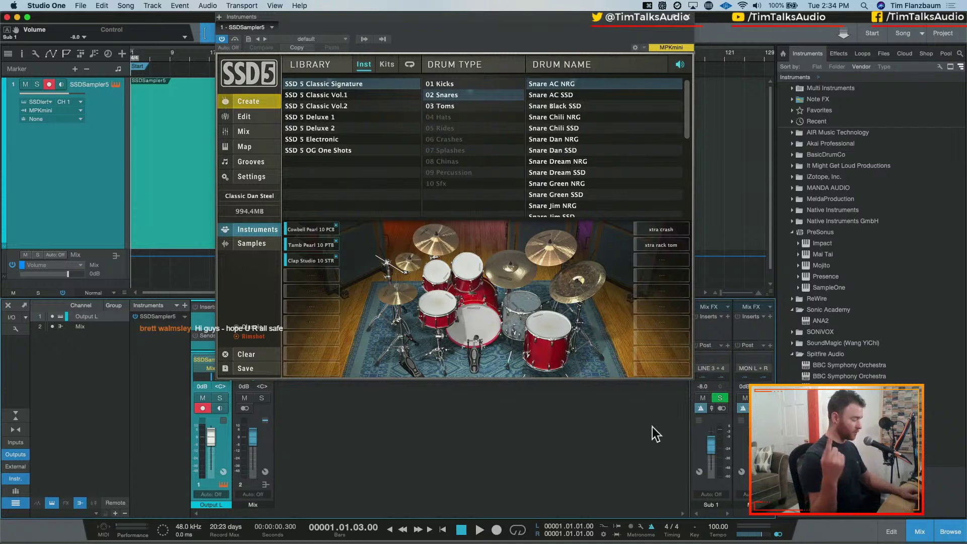
{"action": "key", "text": "space"}
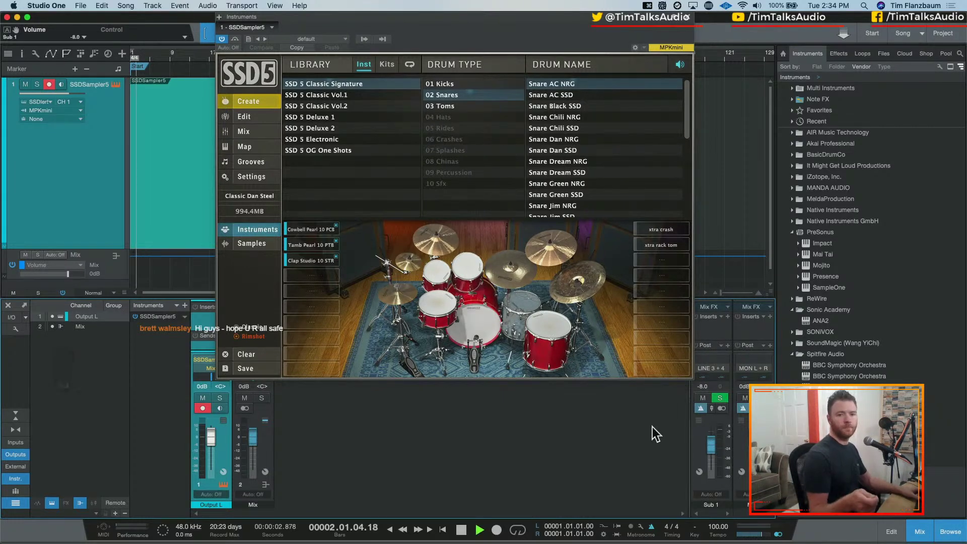
{"action": "key", "text": "space"}
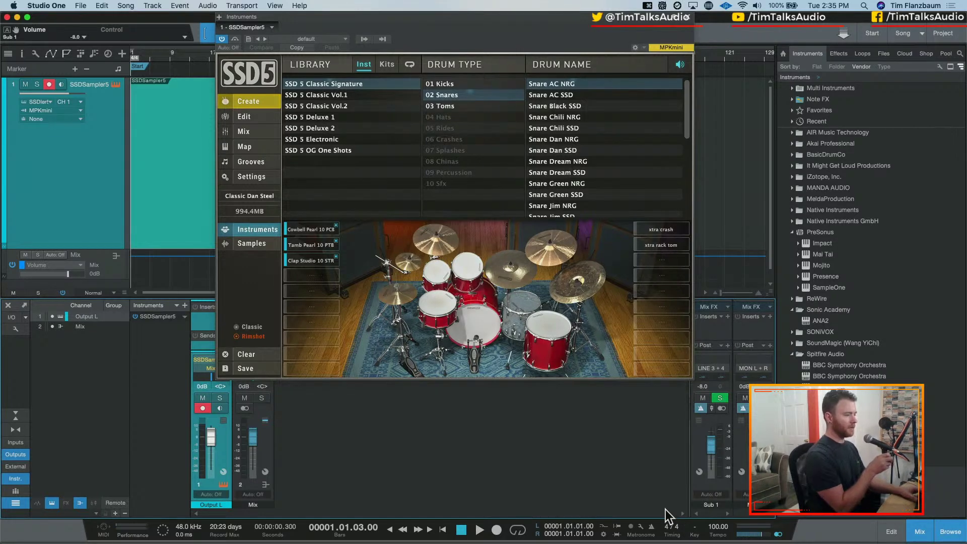
{"action": "key", "text": "c"}
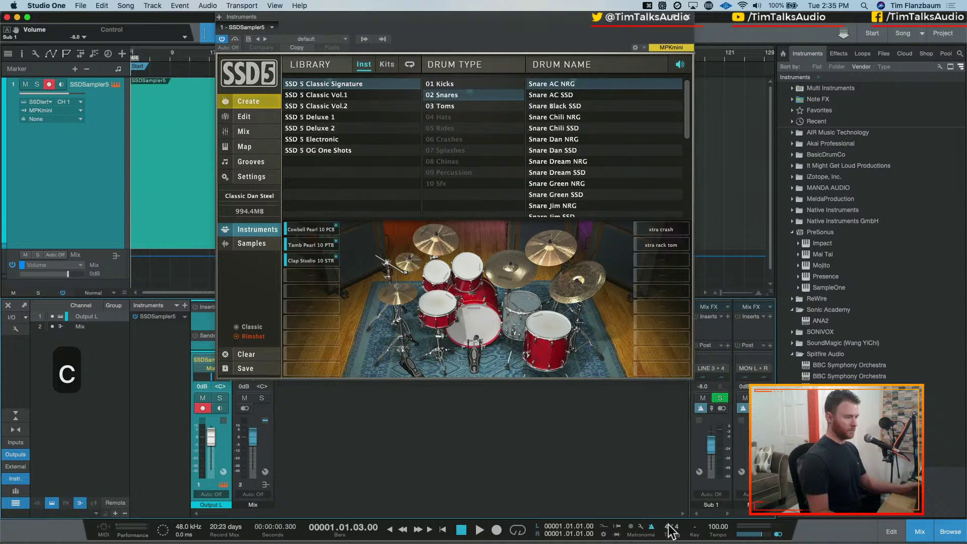
{"action": "key", "text": "c"}
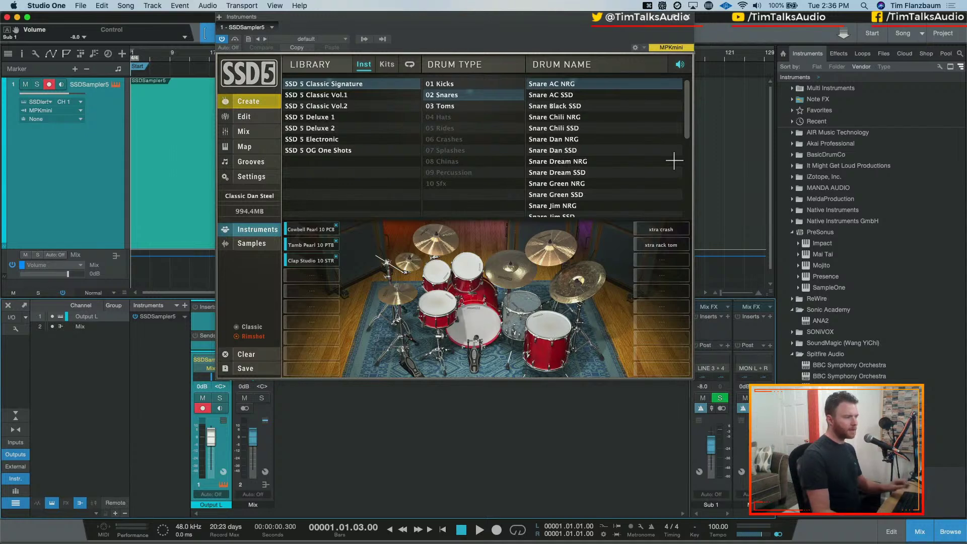
Open the SSDSampler5 part in the note editor and close the SSD5 instrument window
{"action": "double_click", "coordinate": [201, 225]}
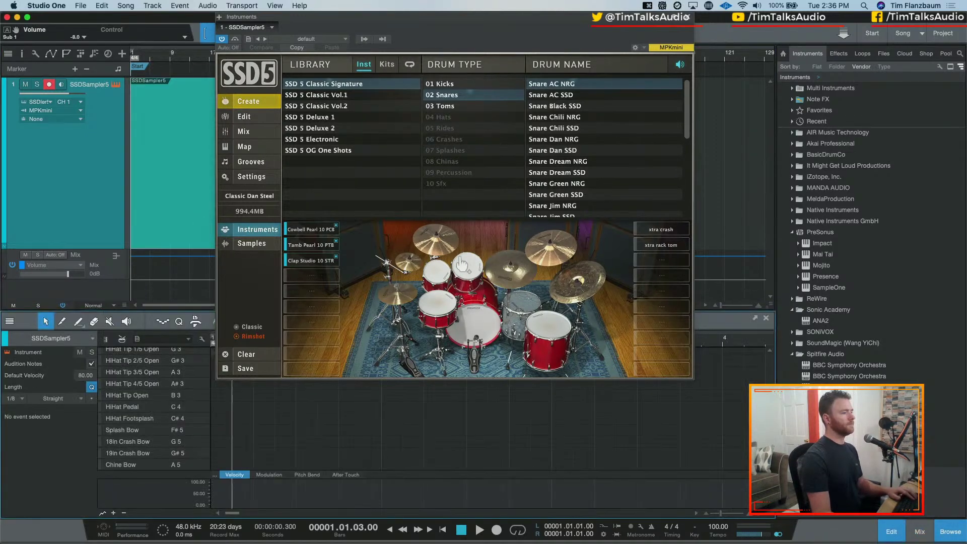
{"action": "left_click", "coordinate": [690, 18]}
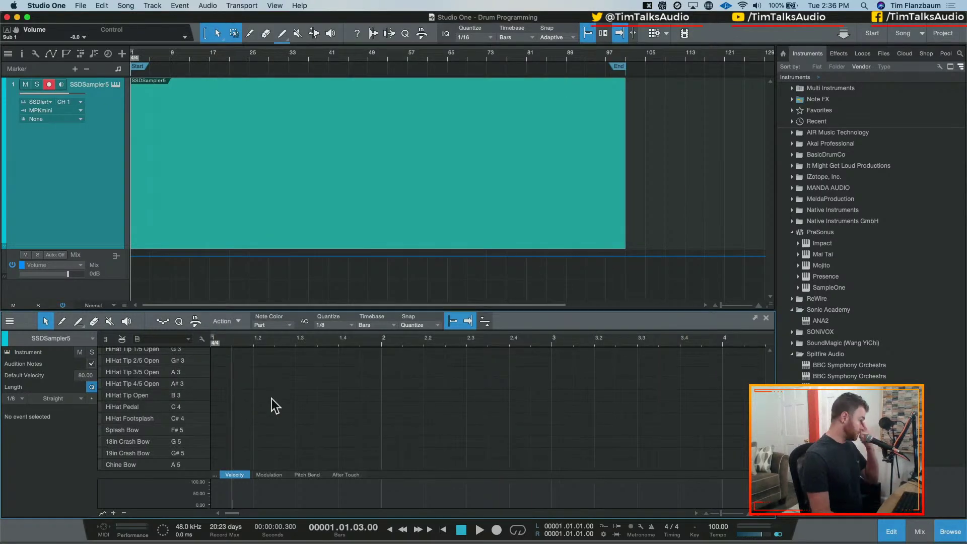
{"action": "left_click", "coordinate": [116, 85]}
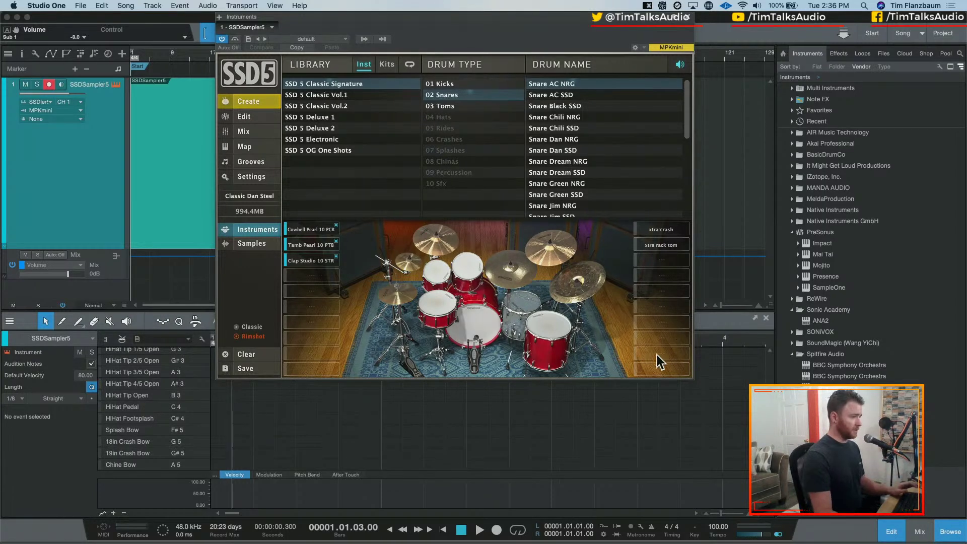
{"action": "left_click", "coordinate": [689, 17]}
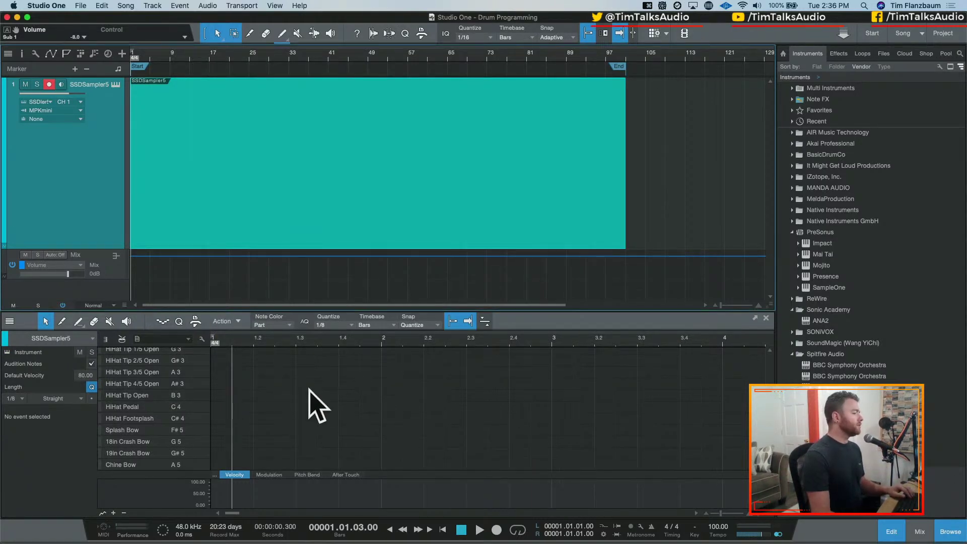
Place the playhead at bar 3, then detach the note editor and maximize it
{"action": "left_click", "coordinate": [557, 337]}
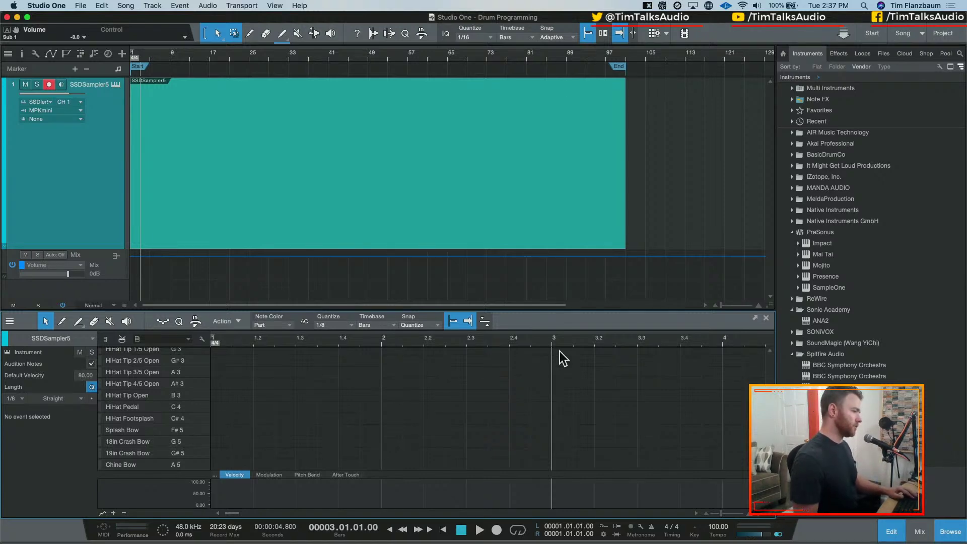
{"action": "scroll", "coordinate": [509, 382], "scroll_direction": "right", "scroll_amount": 2}
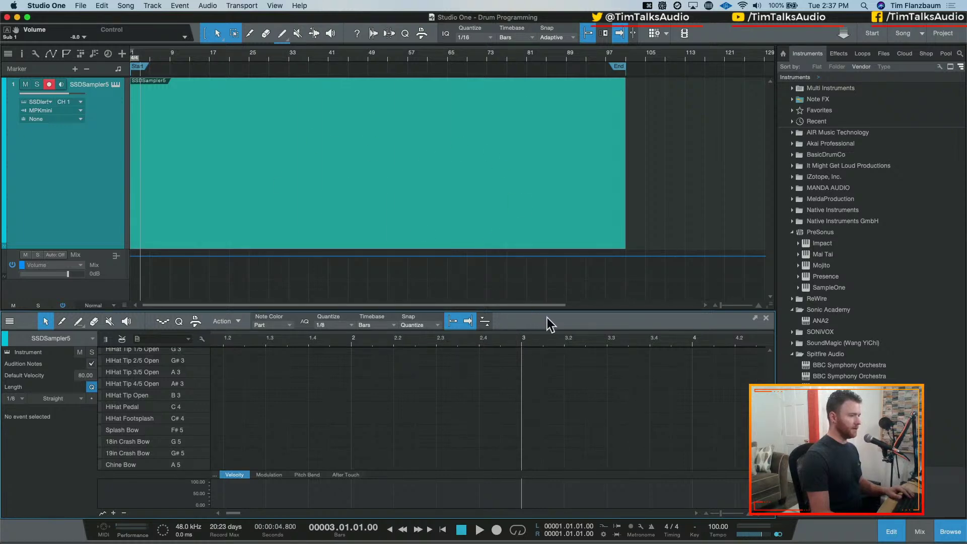
{"action": "left_click", "coordinate": [754, 318]}
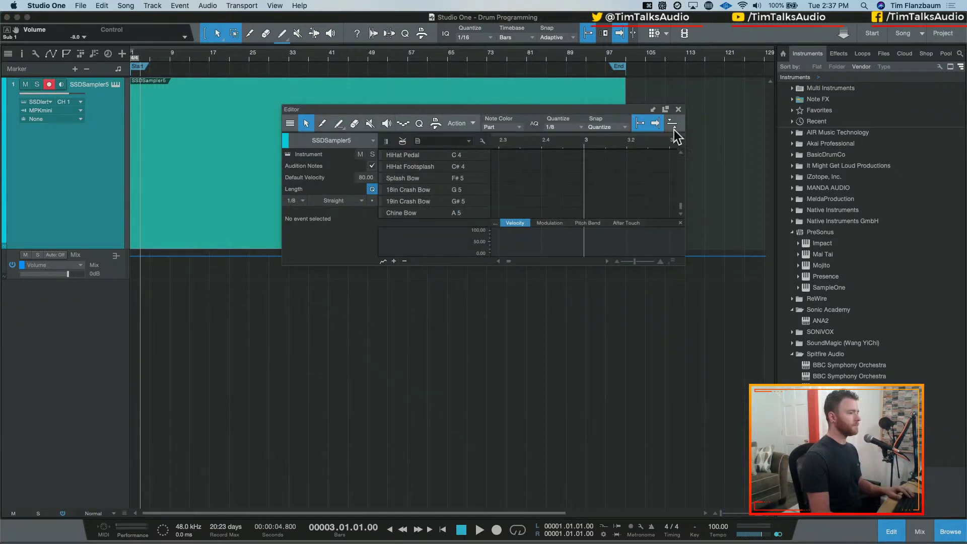
{"action": "left_click", "coordinate": [665, 109]}
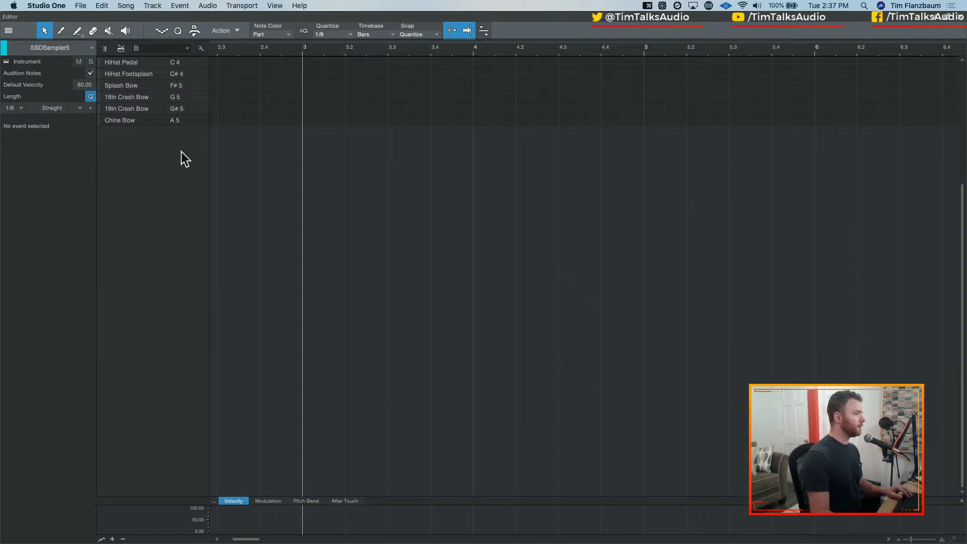
Load the SSD5 drum map in the note editor and enlarge the height of the drum rows
{"action": "left_click", "coordinate": [187, 49]}
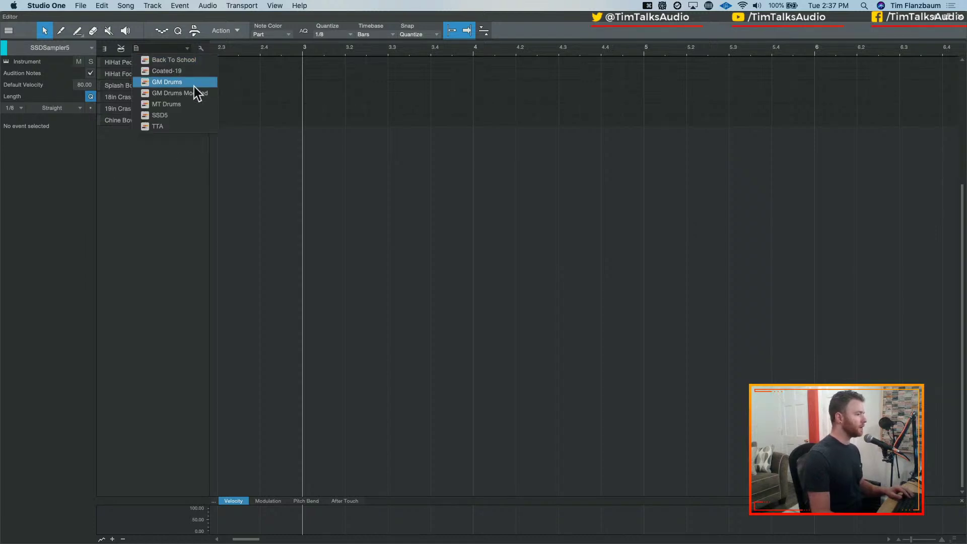
{"action": "left_click", "coordinate": [170, 115]}
{"action": "scroll", "coordinate": [318, 197], "scroll_direction": "up", "scroll_amount": 2}
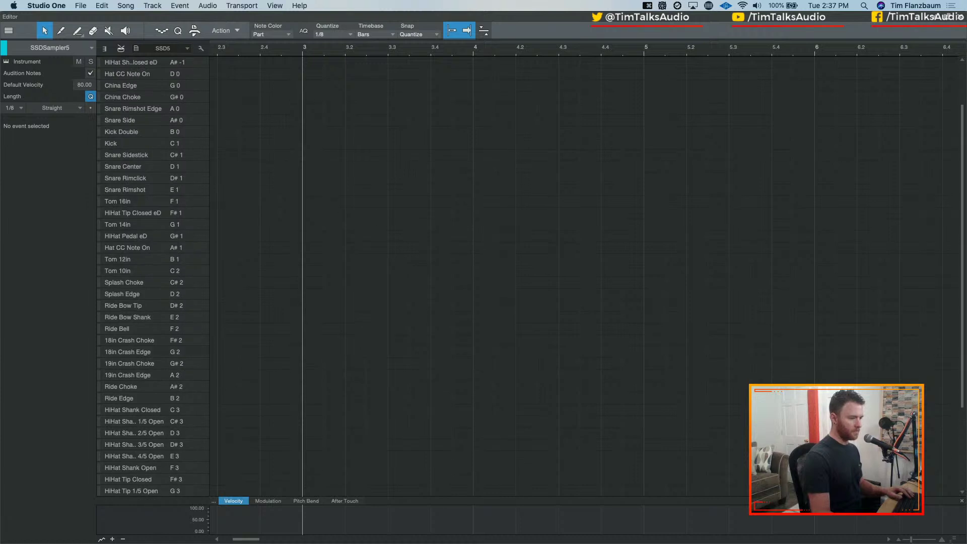
{"action": "left_click_drag", "start_coordinate": [956, 537], "coordinate": [949, 486]}
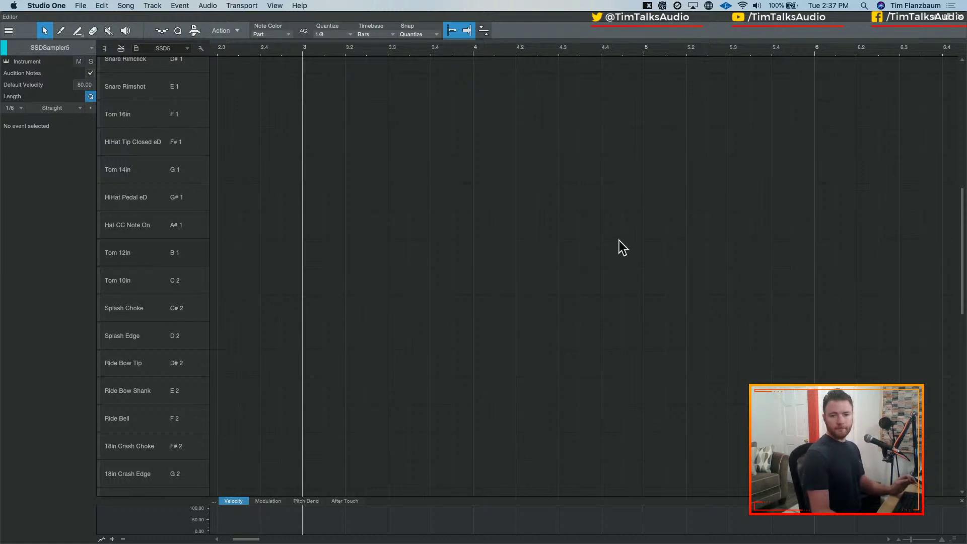
{"action": "scroll", "coordinate": [491, 224], "scroll_direction": "up", "scroll_amount": 1}
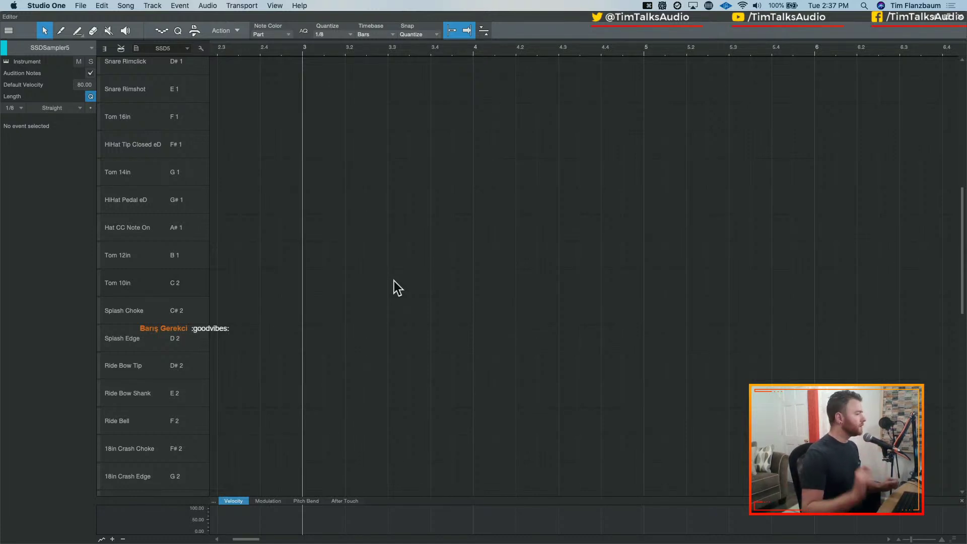
Audition and compare the Ride Bow Tip, Ride Bow Shank and Ride Bell sounds in the drum list
{"action": "left_click", "coordinate": [141, 418]}
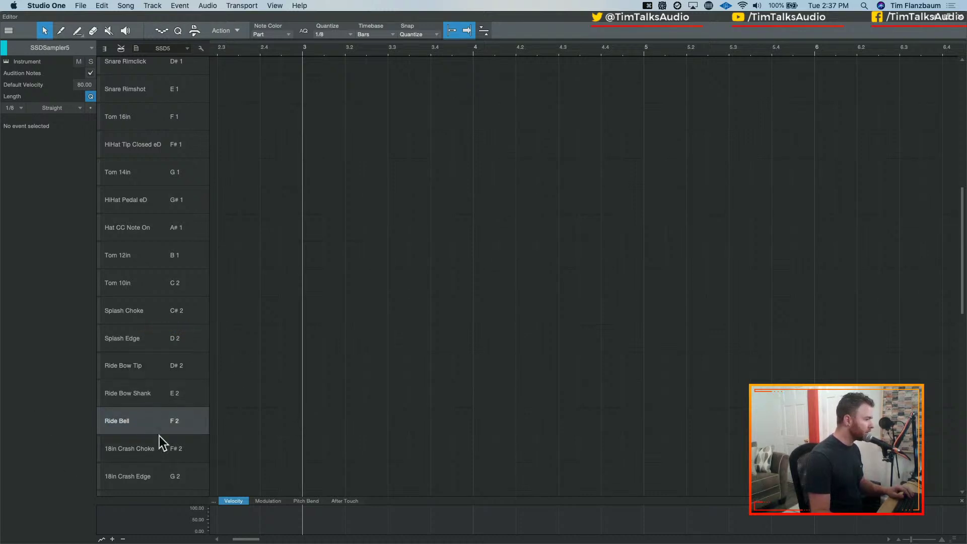
{"action": "left_click", "coordinate": [132, 375]}
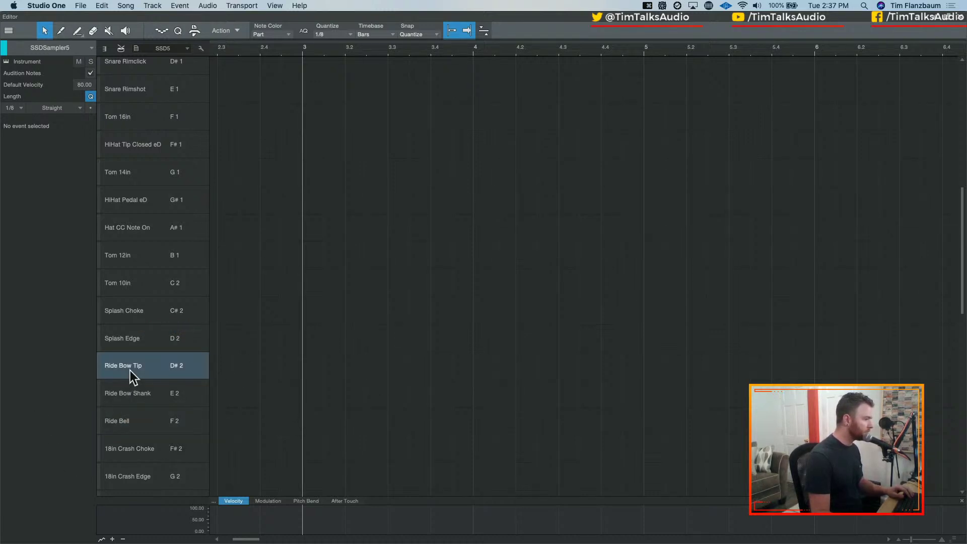
{"action": "left_click", "coordinate": [141, 393]}
{"action": "left_click", "coordinate": [140, 393]}
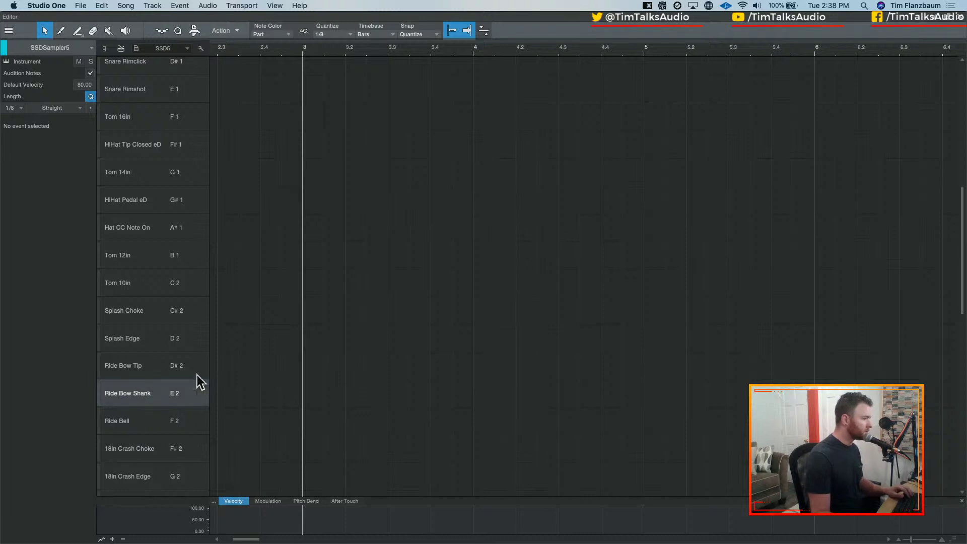
{"action": "left_click", "coordinate": [147, 365]}
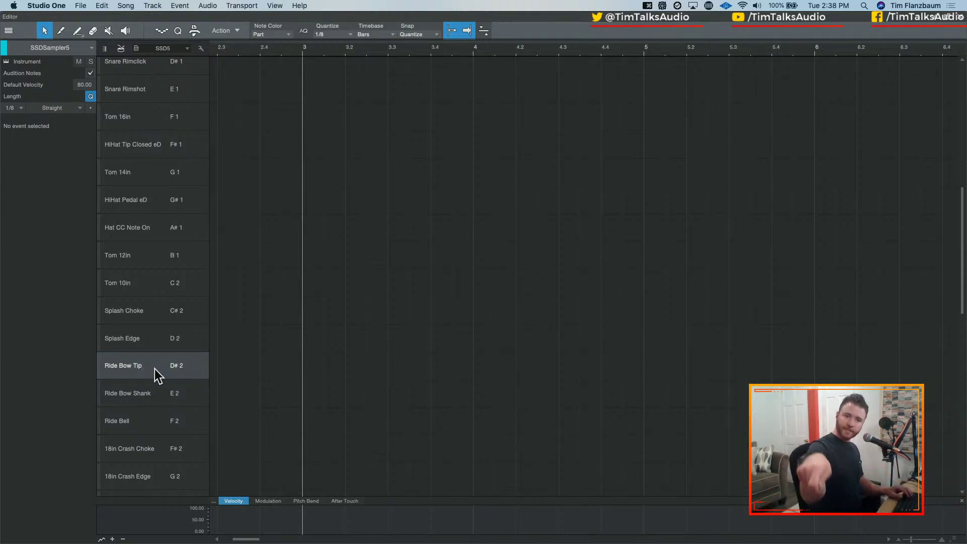
{"action": "left_click", "coordinate": [149, 394]}
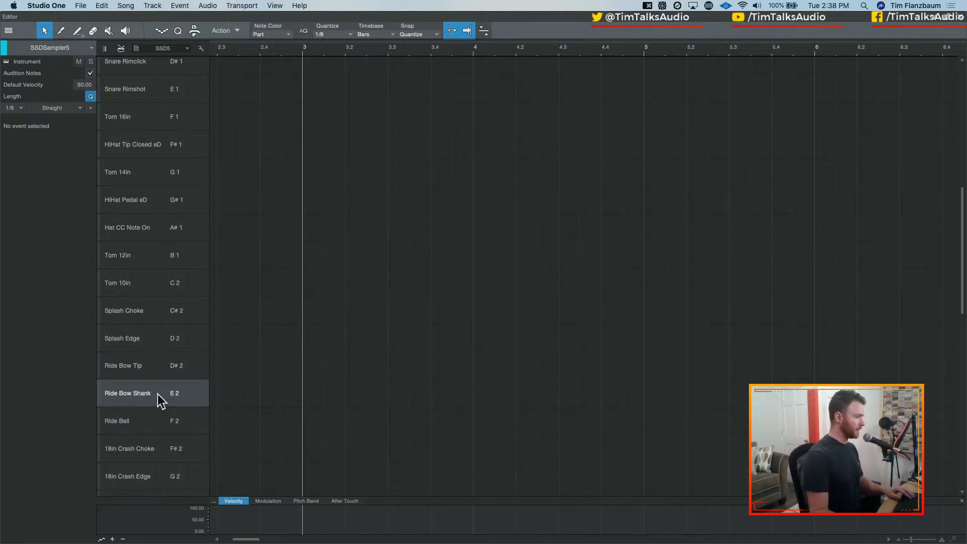
{"action": "left_click", "coordinate": [147, 426]}
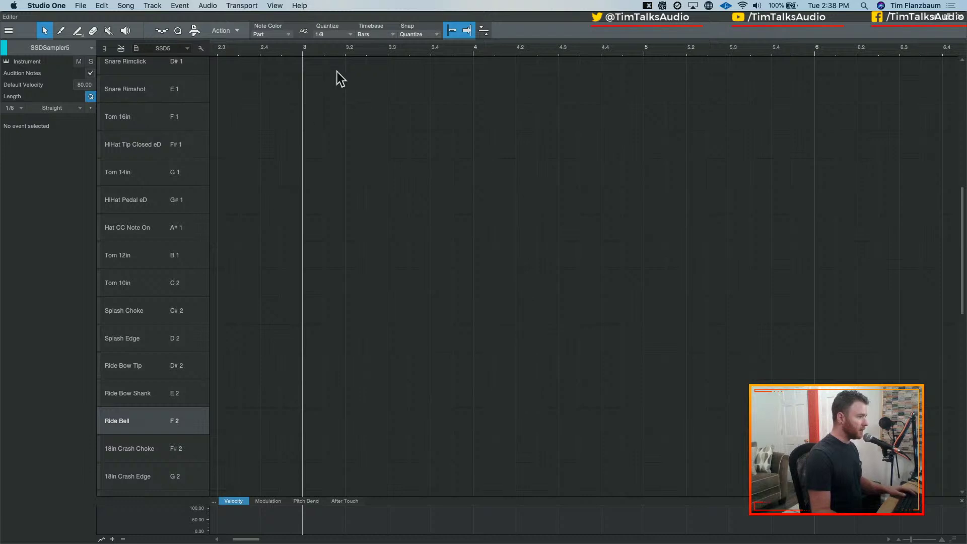
Set the editor's quantize grid to straight 1/16 notes after trying the 1/8 quintuplet option
{"action": "left_click", "coordinate": [336, 35]}
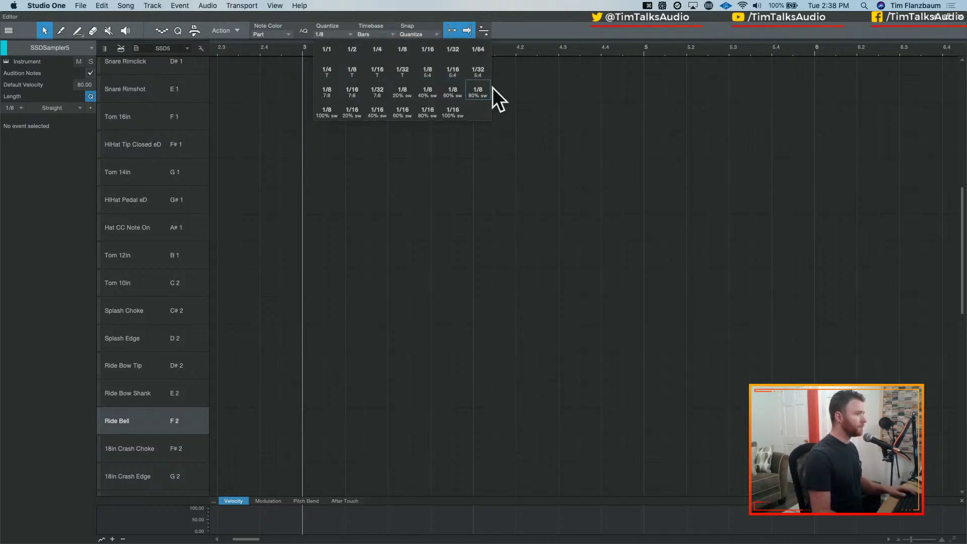
{"action": "left_click", "coordinate": [429, 71]}
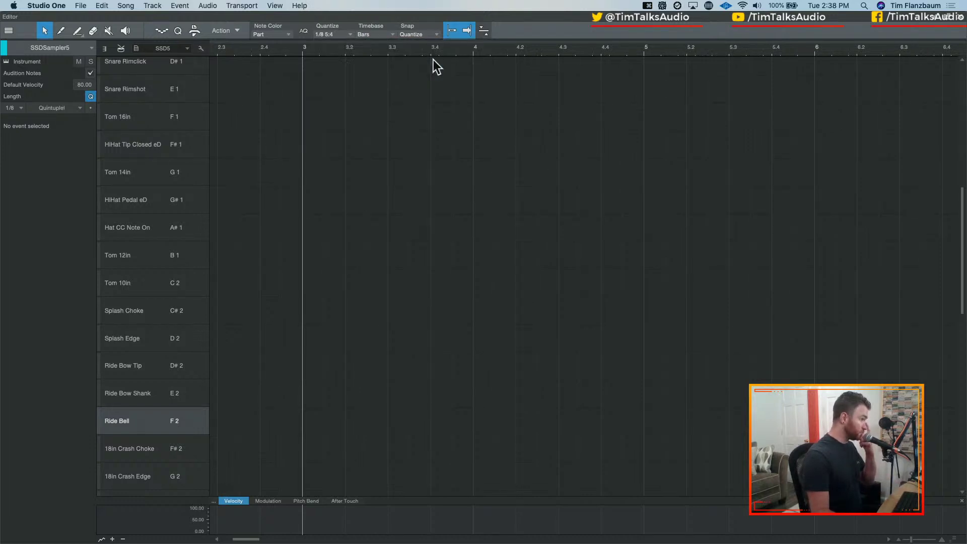
{"action": "left_click", "coordinate": [345, 34]}
{"action": "left_click", "coordinate": [436, 54]}
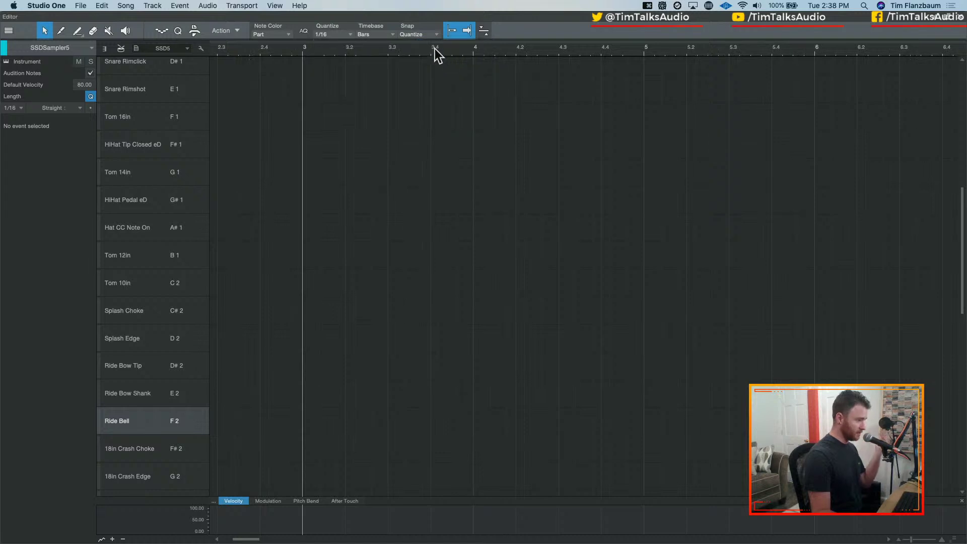
Paint a continuous row of 1/16 Ride Bell notes from bar 3 up to bar 5
{"action": "left_click", "coordinate": [304, 422]}
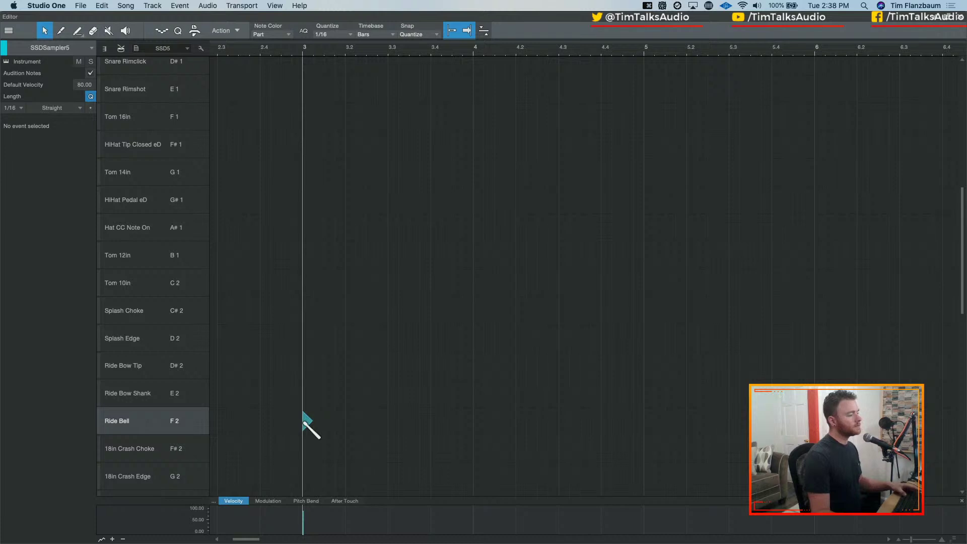
{"action": "left_click_drag", "start_coordinate": [304, 422], "coordinate": [643, 423]}
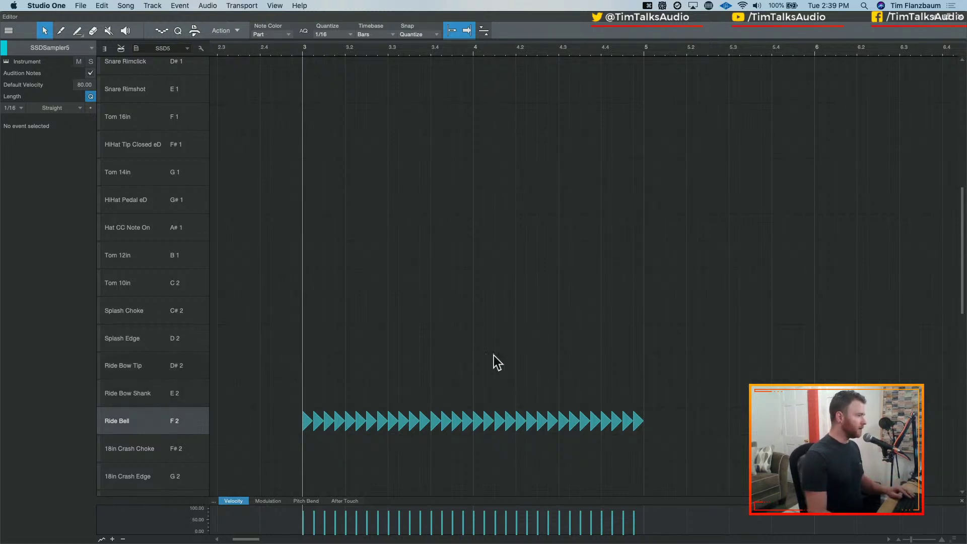
Audition and compare the Snare Sidestick, Snare Center, Snare Rimclick and Snare Rimshot sounds in the drum list
{"action": "scroll", "coordinate": [448, 332], "scroll_direction": "down", "scroll_amount": 3}
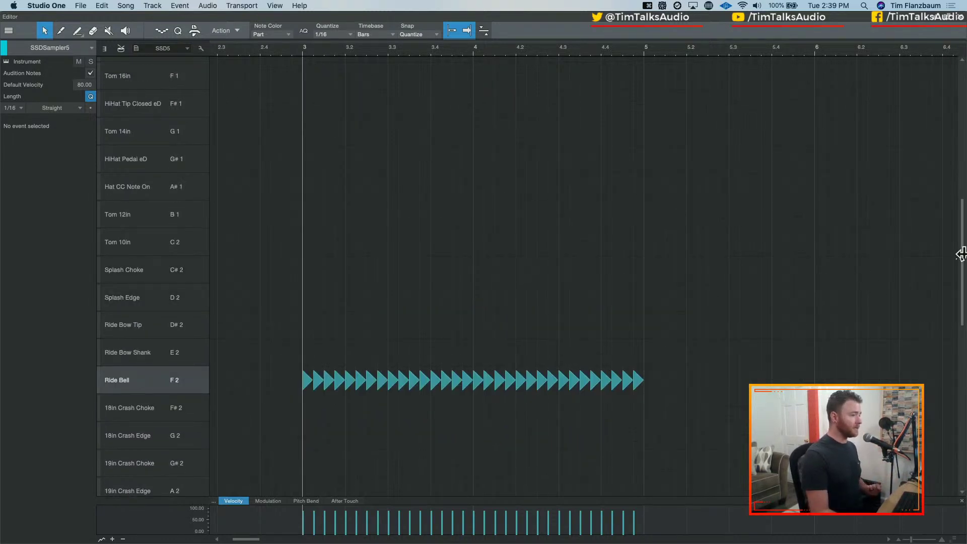
{"action": "left_click_drag", "start_coordinate": [958, 253], "coordinate": [957, 200]}
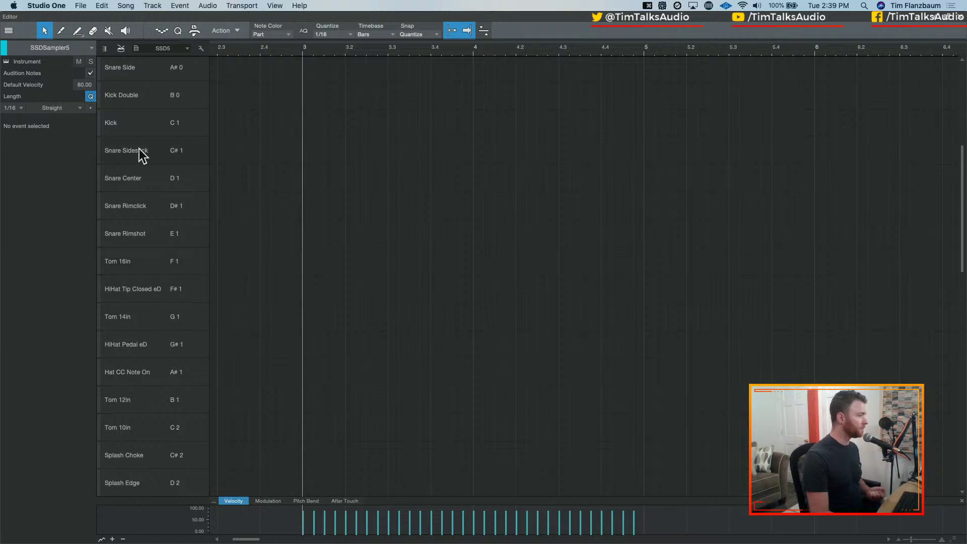
{"action": "left_click", "coordinate": [126, 169]}
{"action": "left_click", "coordinate": [119, 157]}
{"action": "left_click", "coordinate": [141, 196]}
{"action": "left_click", "coordinate": [146, 233]}
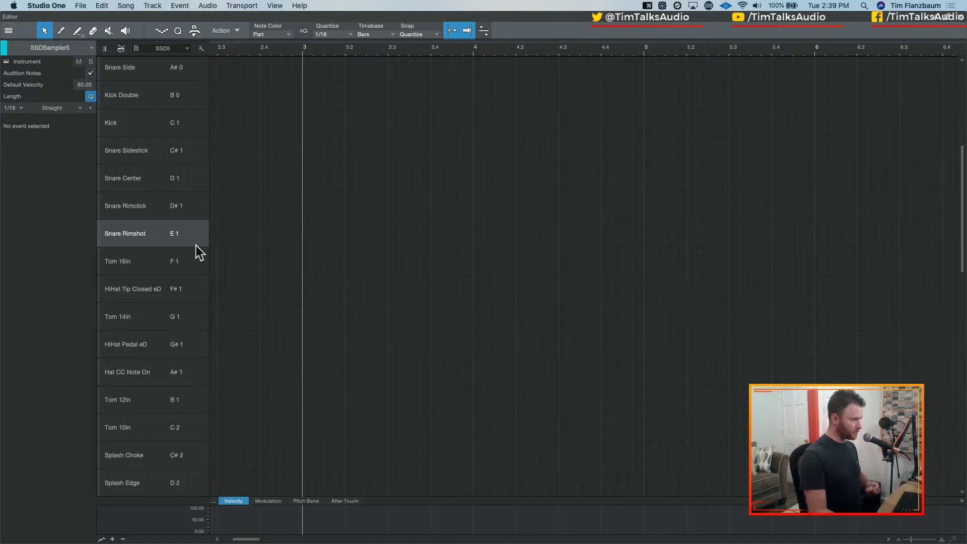
{"action": "left_click", "coordinate": [153, 181]}
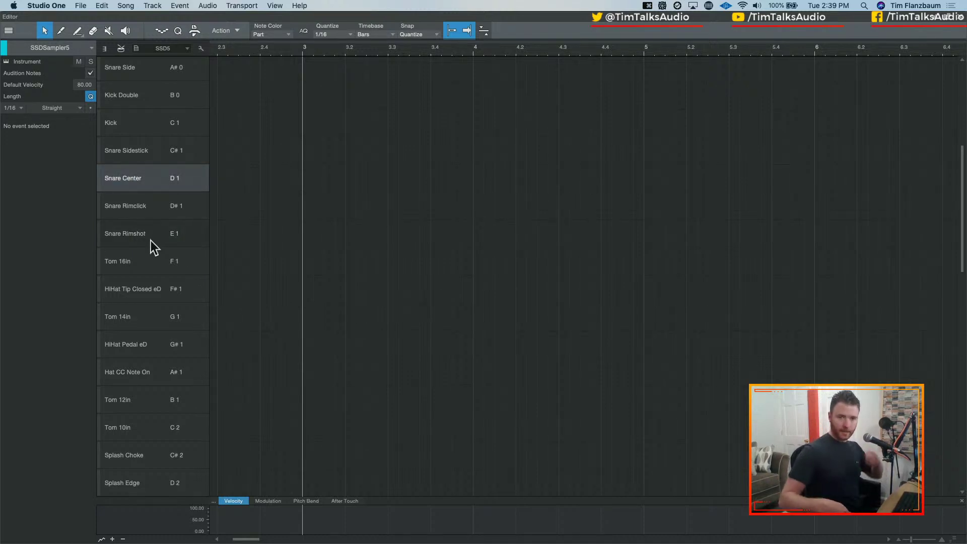
{"action": "left_click", "coordinate": [139, 155]}
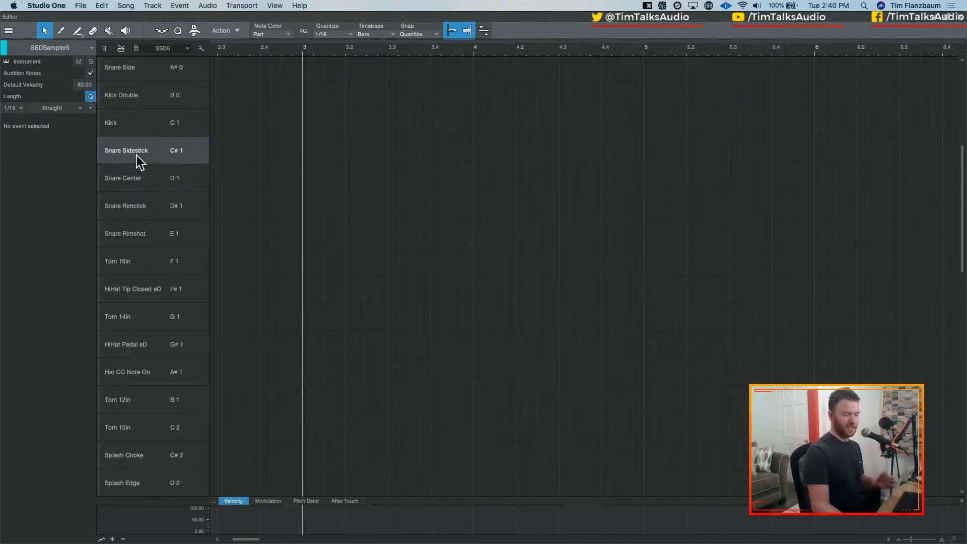
{"action": "left_click", "coordinate": [137, 155]}
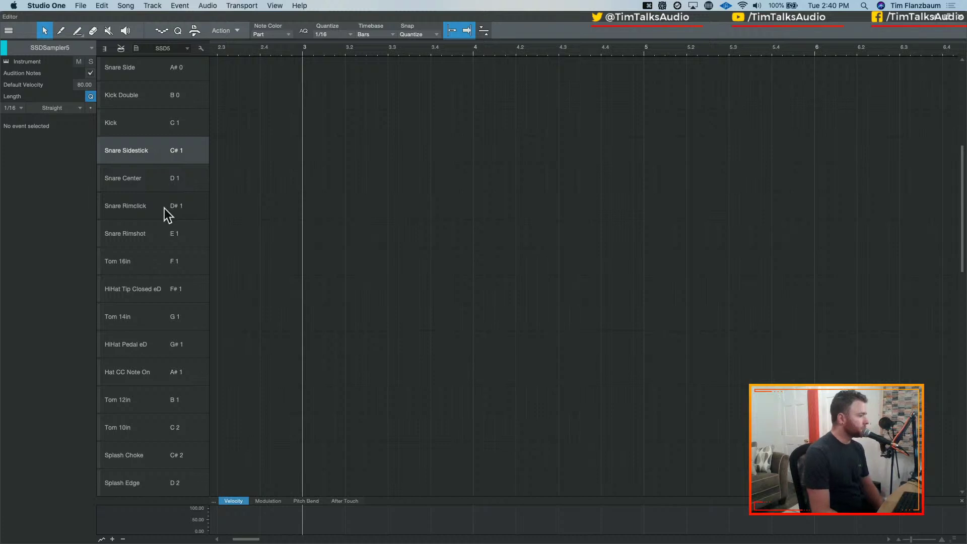
{"action": "left_click", "coordinate": [140, 206]}
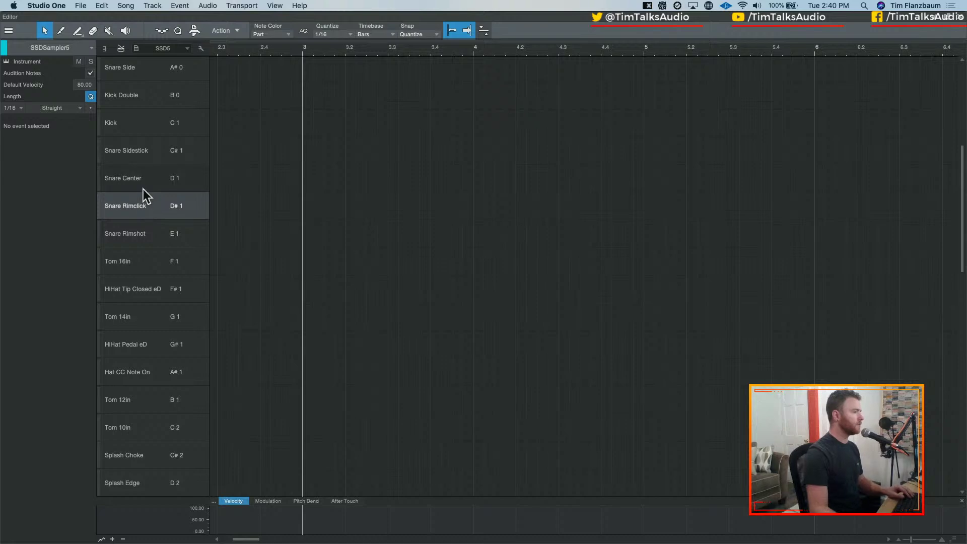
{"action": "left_click", "coordinate": [144, 241]}
{"action": "left_click", "coordinate": [147, 239]}
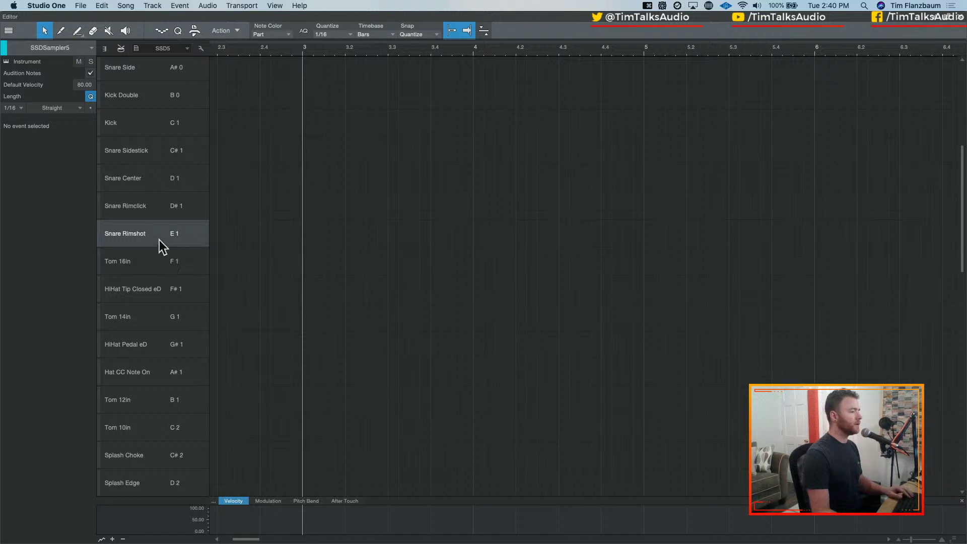
{"action": "left_click", "coordinate": [147, 178]}
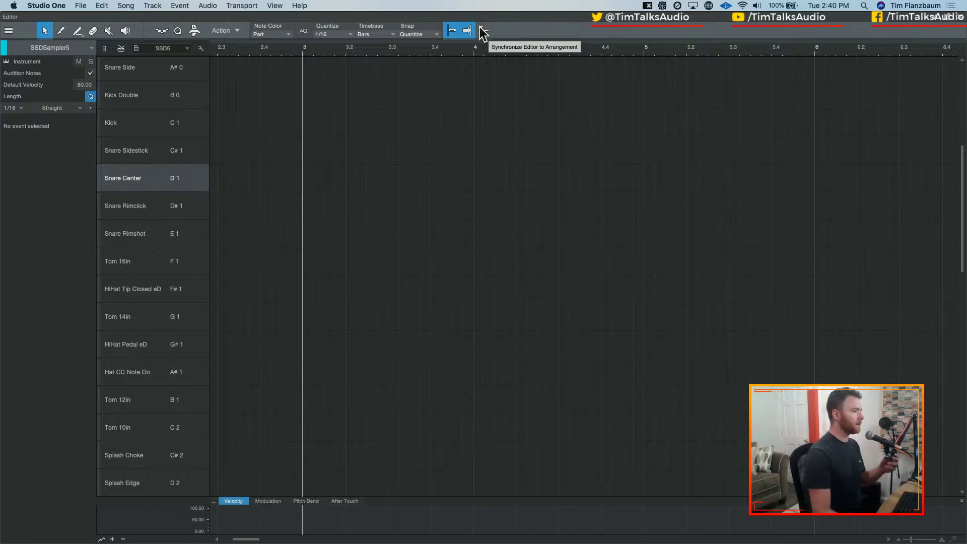
Set the quantize grid to 1/4 and add Snare Rimshot notes on beat 3 of bars 3 and 4
{"action": "left_click", "coordinate": [337, 35]}
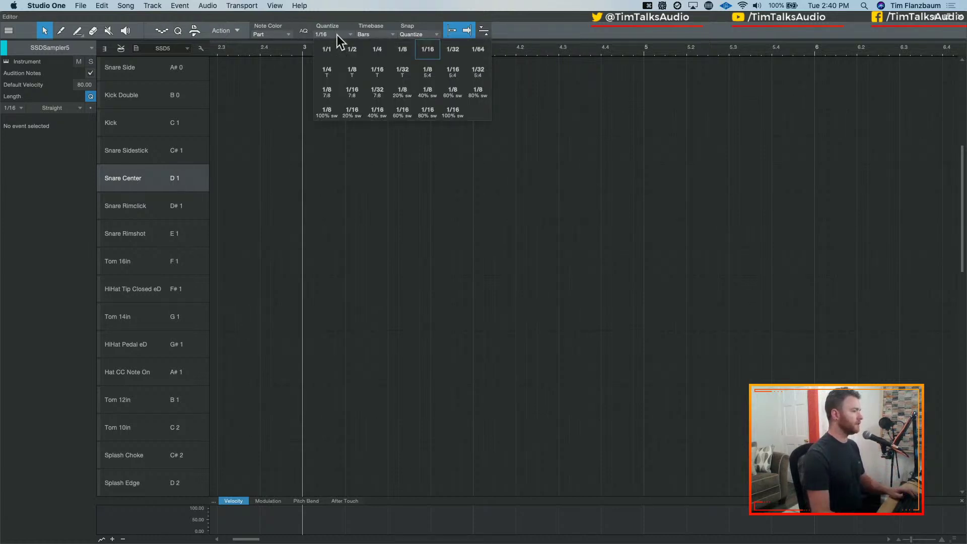
{"action": "left_click", "coordinate": [380, 48]}
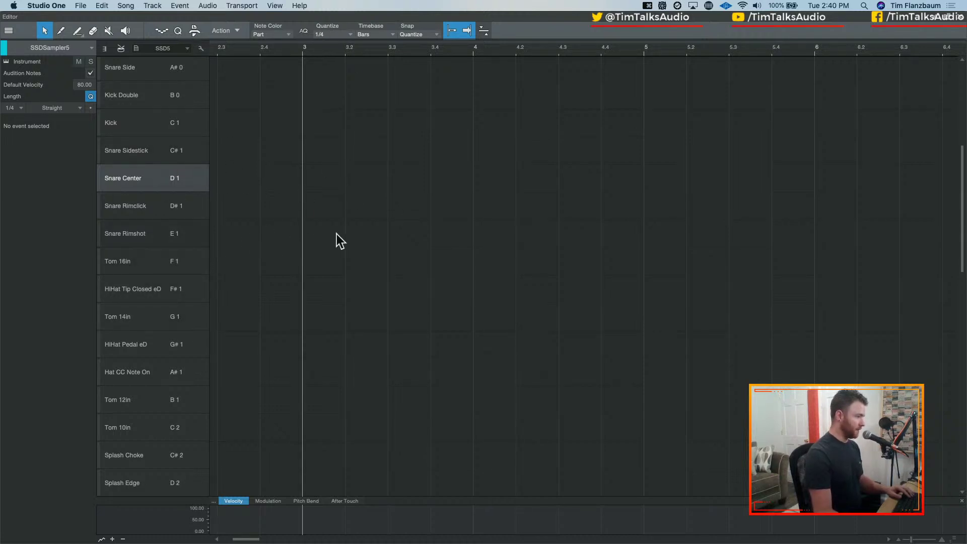
{"action": "left_click", "coordinate": [390, 233]}
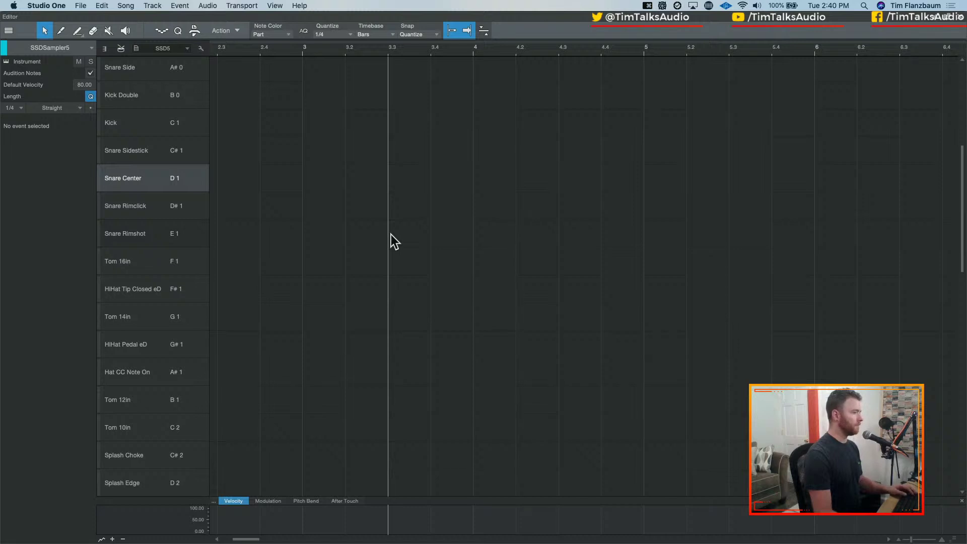
{"action": "left_click", "coordinate": [391, 234]}
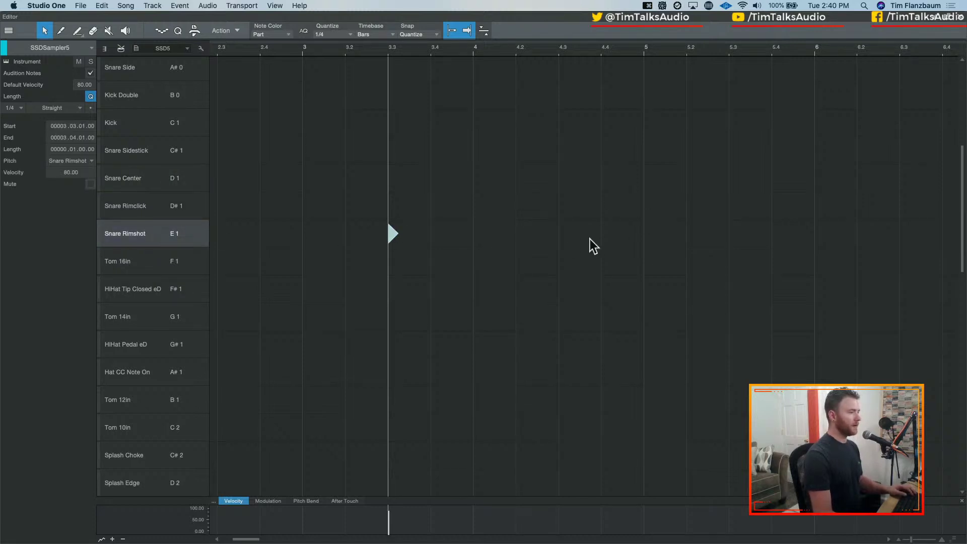
{"action": "left_click", "coordinate": [564, 234]}
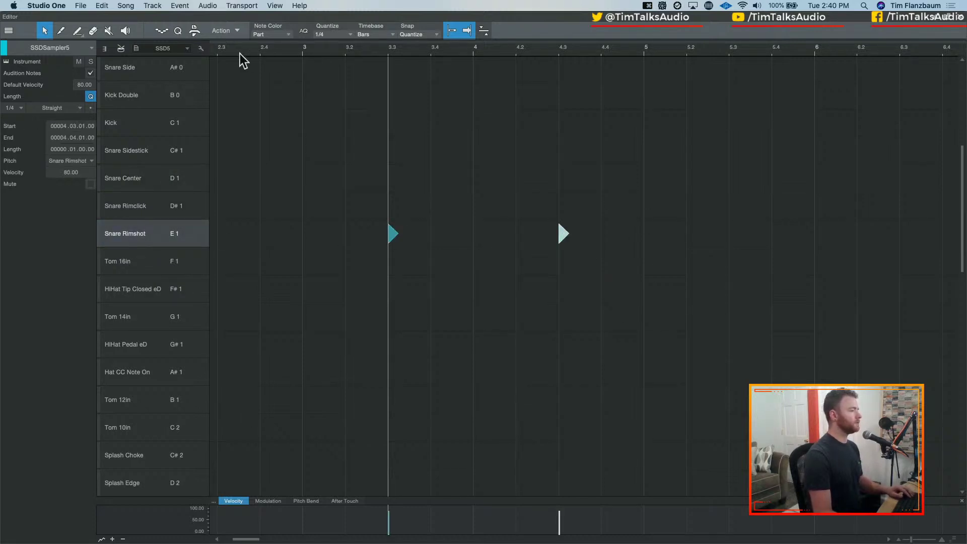
Return the playhead to bar 3 and play back the ride and snare pattern
{"action": "left_click", "coordinate": [286, 52]}
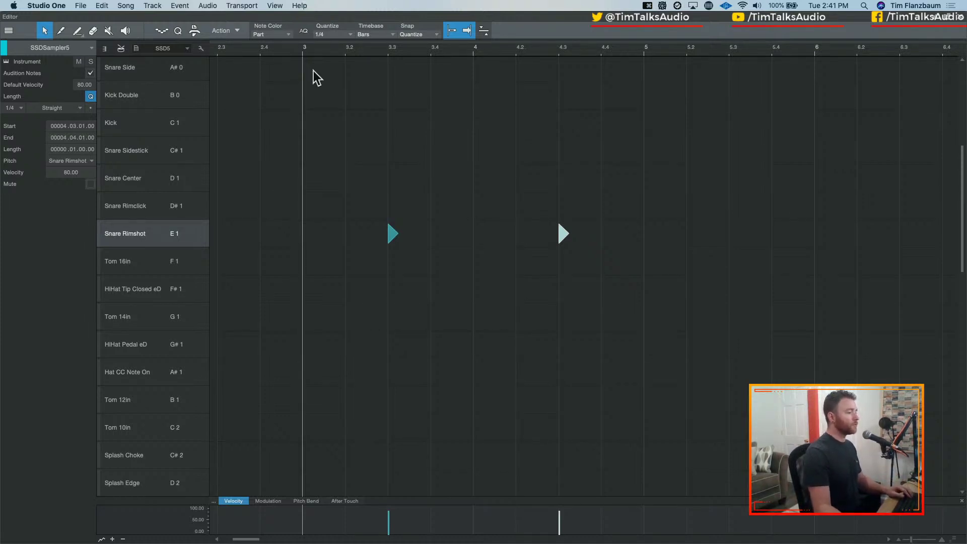
{"action": "scroll", "coordinate": [347, 100], "scroll_direction": "down", "scroll_amount": 1}
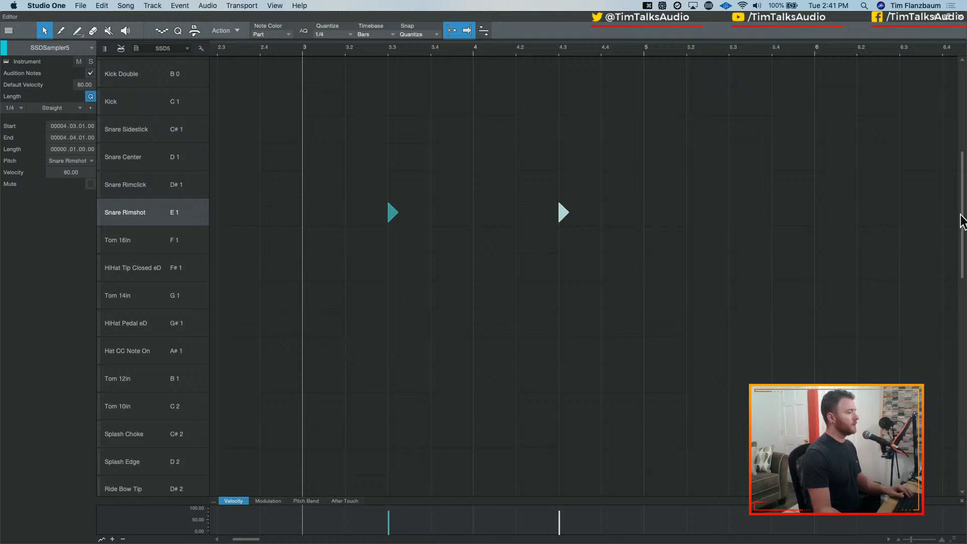
{"action": "left_click_drag", "start_coordinate": [959, 220], "coordinate": [956, 292]}
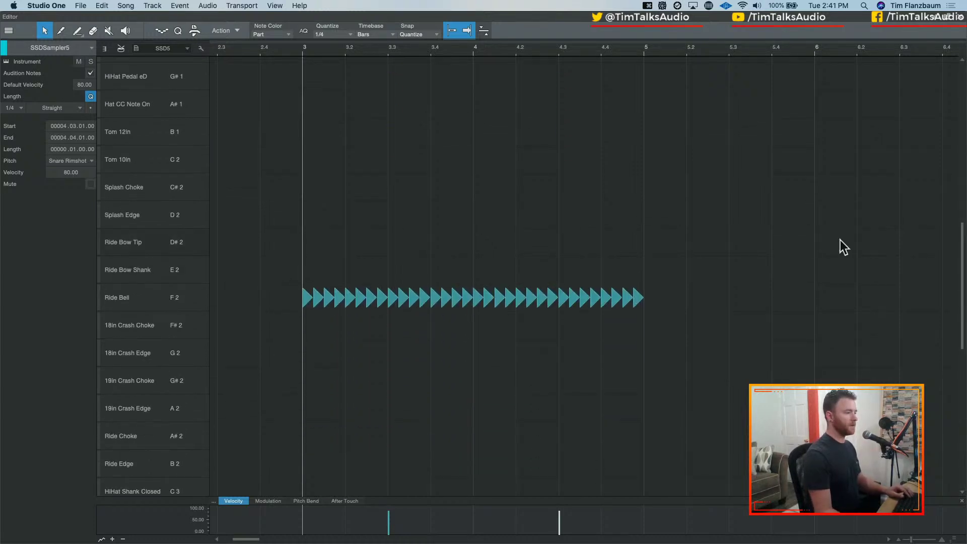
{"action": "scroll", "coordinate": [839, 239], "scroll_direction": "up", "scroll_amount": 5}
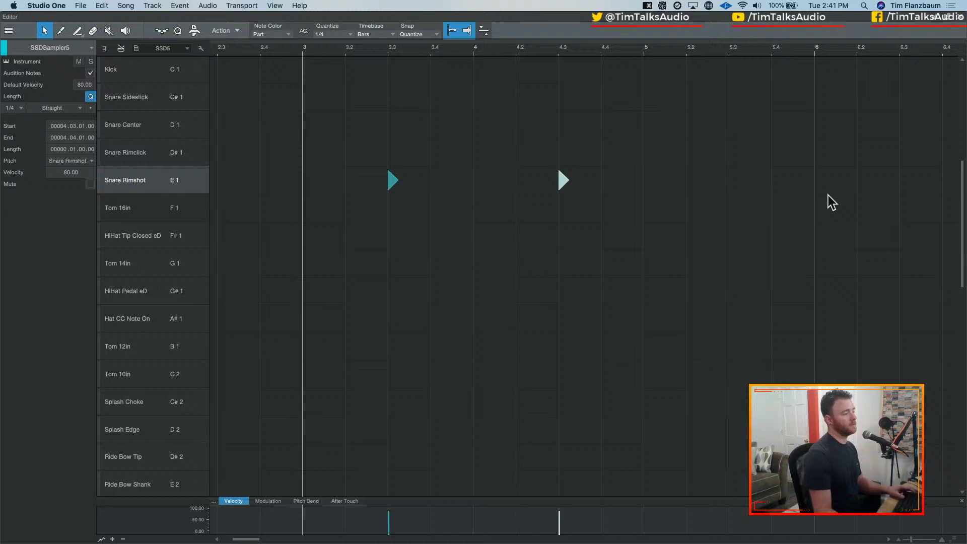
{"action": "key", "text": "space"}
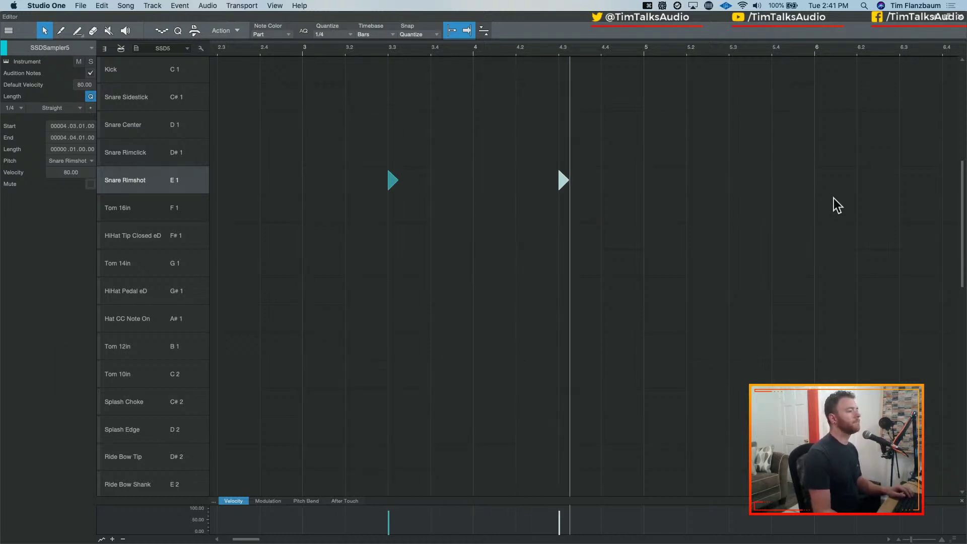
{"action": "key", "text": "space"}
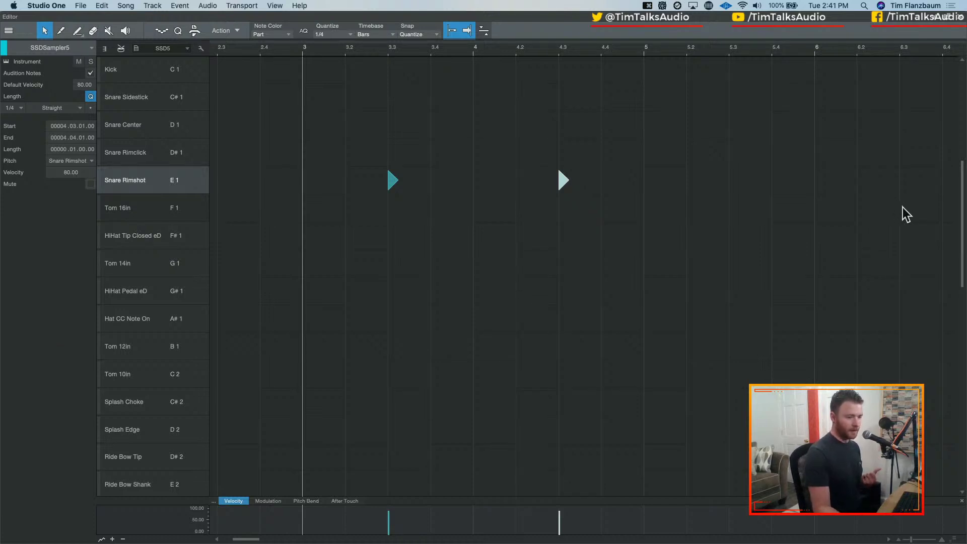
Set the quantize grid to 1/8 and replace the 1/16 Ride Bell notes in bars 3 and 4 with 1/8 notes
{"action": "scroll", "coordinate": [839, 255], "scroll_direction": "down", "scroll_amount": 3}
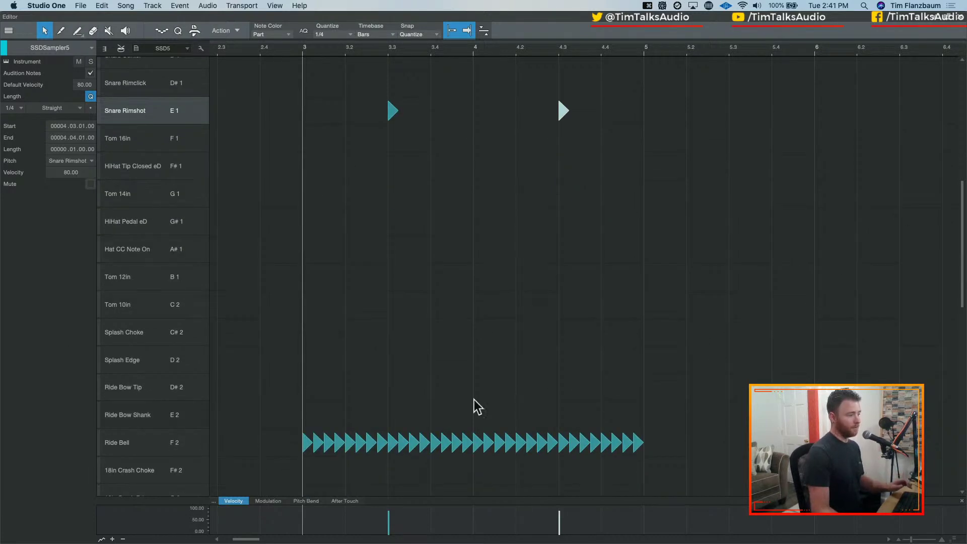
{"action": "left_click_drag", "start_coordinate": [302, 373], "coordinate": [675, 459]}
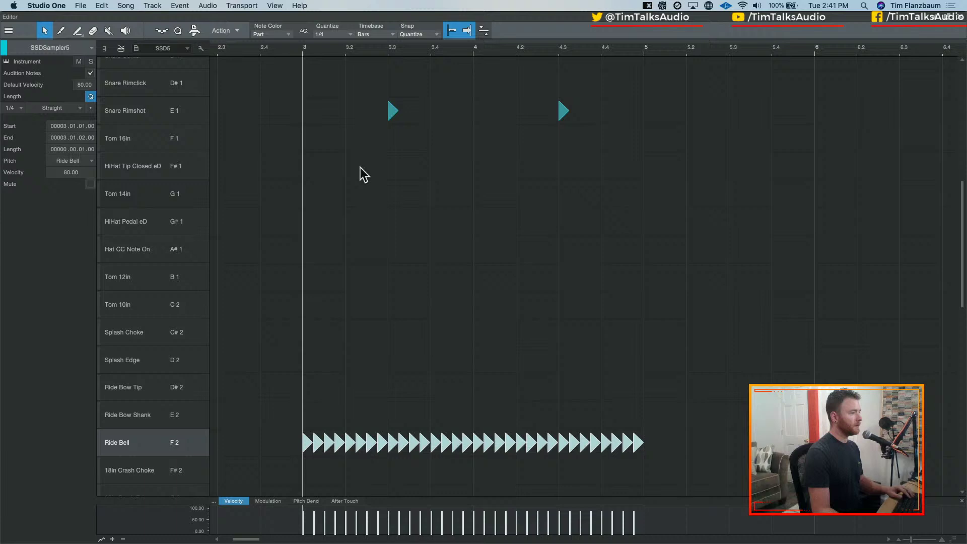
{"action": "left_click", "coordinate": [332, 37]}
{"action": "left_click", "coordinate": [395, 57]}
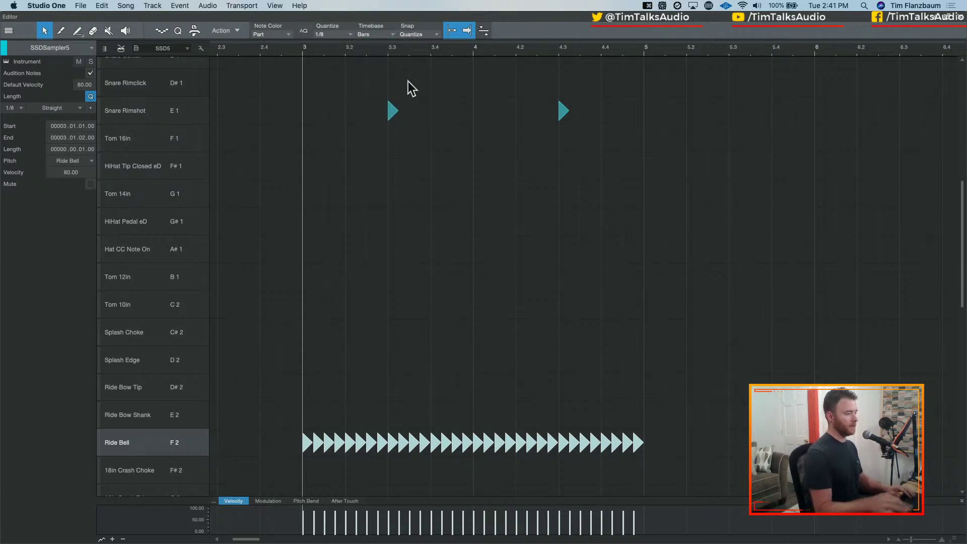
{"action": "key", "text": "Delete"}
{"action": "left_click", "coordinate": [393, 110]}
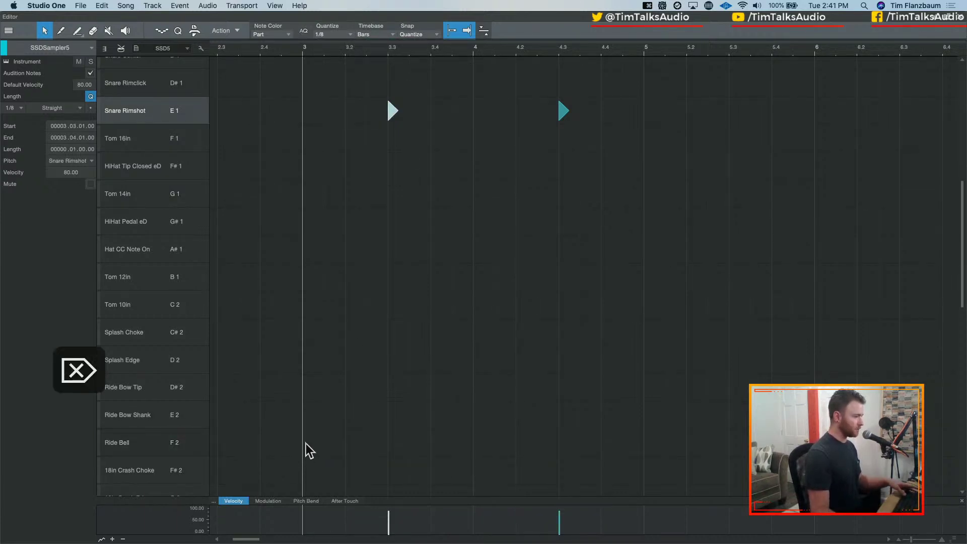
{"action": "mouse_move", "coordinate": [308, 447]}
{"action": "left_mouse_down"}
{"action": "mouse_move", "coordinate": [643, 442]}
{"action": "mouse_move", "coordinate": [633, 447]}
{"action": "left_mouse_up"}
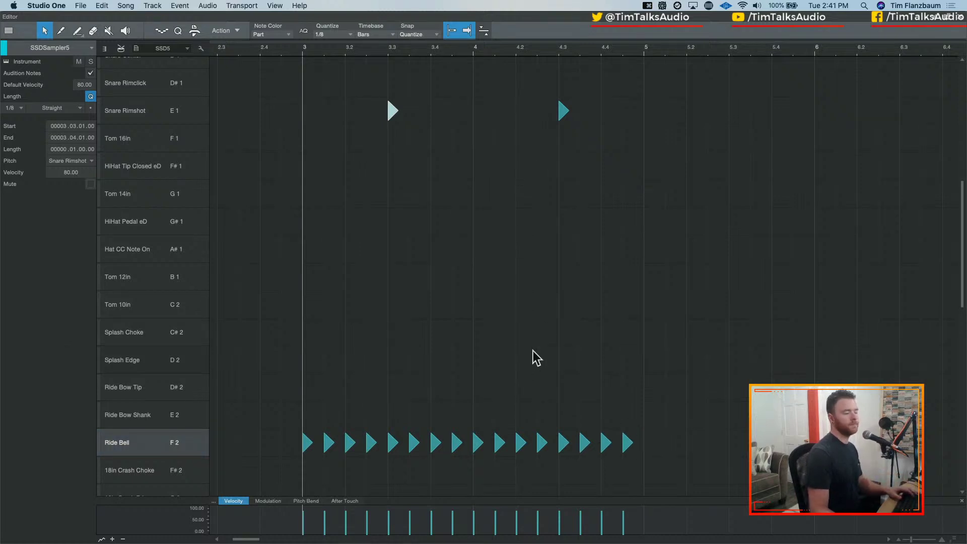
Play back the 1/8 ride pattern, then undo the painting and deletion to restore the 1/16 Ride Bell notes
{"action": "key", "text": "space"}
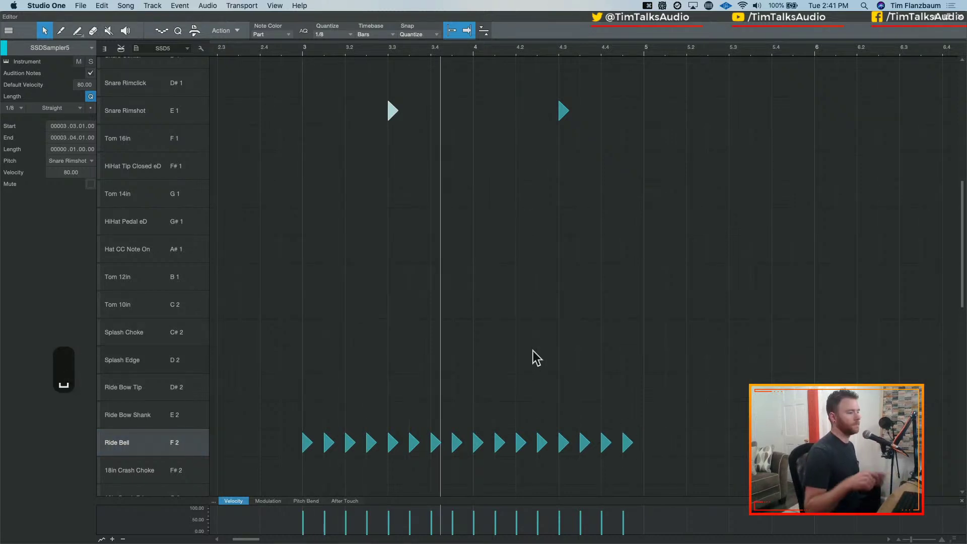
{"action": "key", "text": "space"}
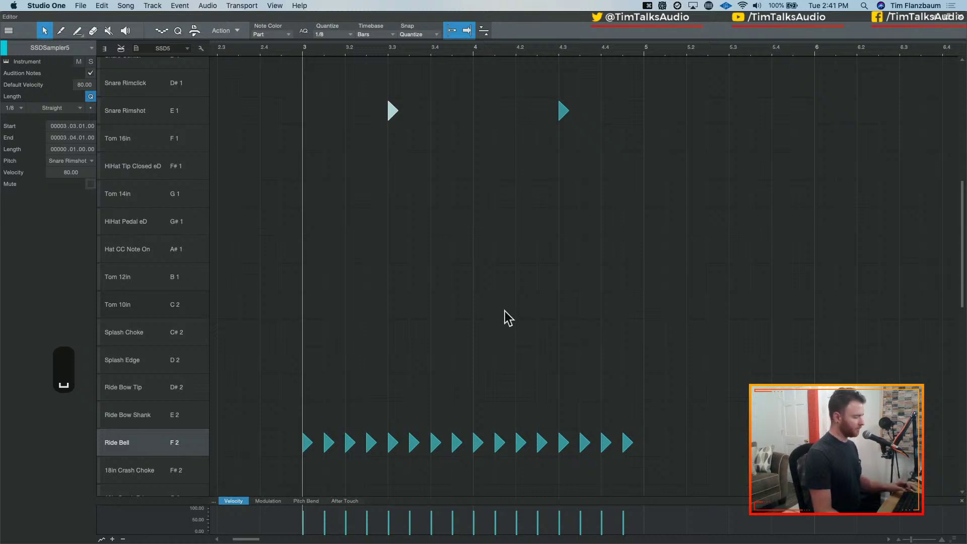
{"action": "key", "text": "super+z"}
{"action": "key", "text": "super+z"}
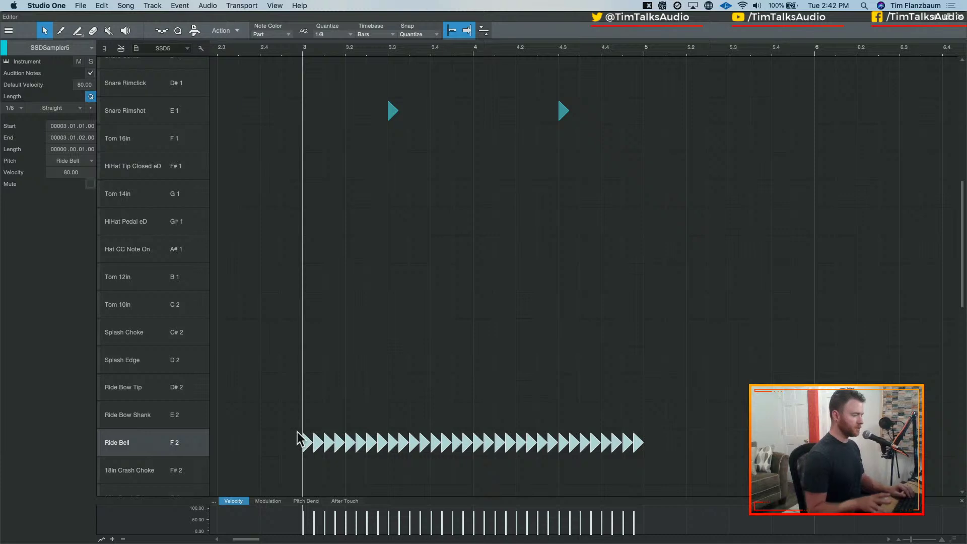
Move the selected Ride Bell notes to the Ride Bow Tip row and play back the pattern
{"action": "key", "text": "Up"}
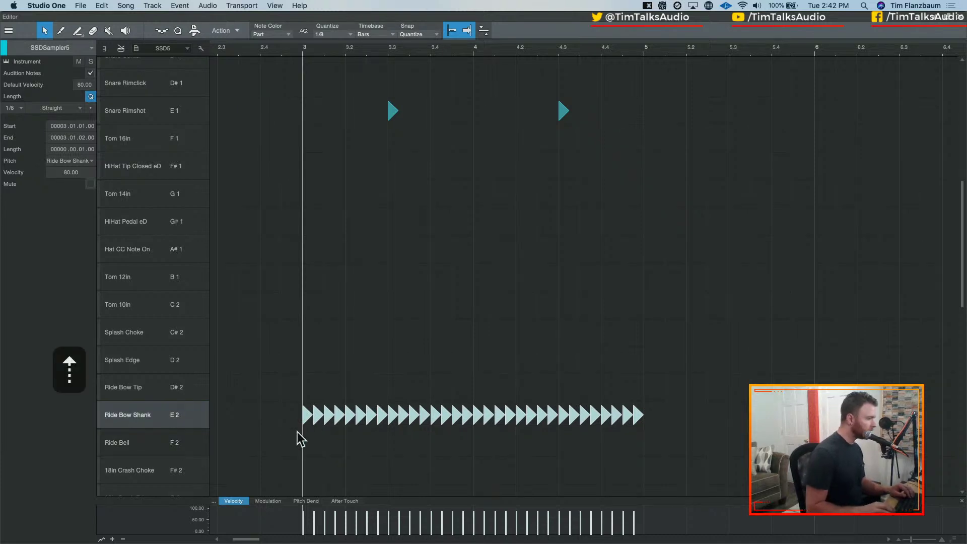
{"action": "key", "text": "Up"}
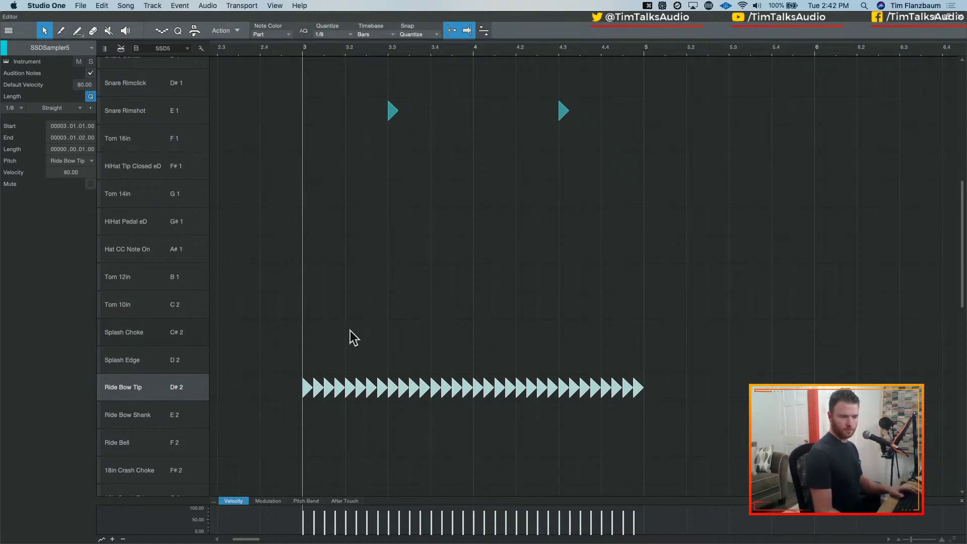
{"action": "key", "text": "space"}
{"action": "key", "text": "space"}
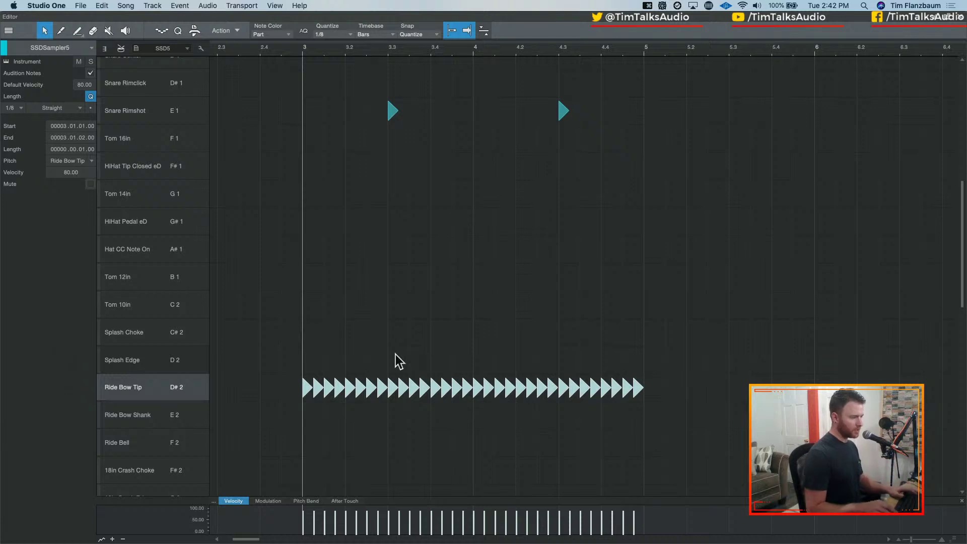
Shift the selected ride notes to Ride Bell and back to Ride Bow Tip for comparison, leaving them on Ride Bow Shank
{"action": "key", "text": "Down"}
{"action": "key", "text": "Down"}
{"action": "key", "text": "Up"}
{"action": "key", "text": "Up"}
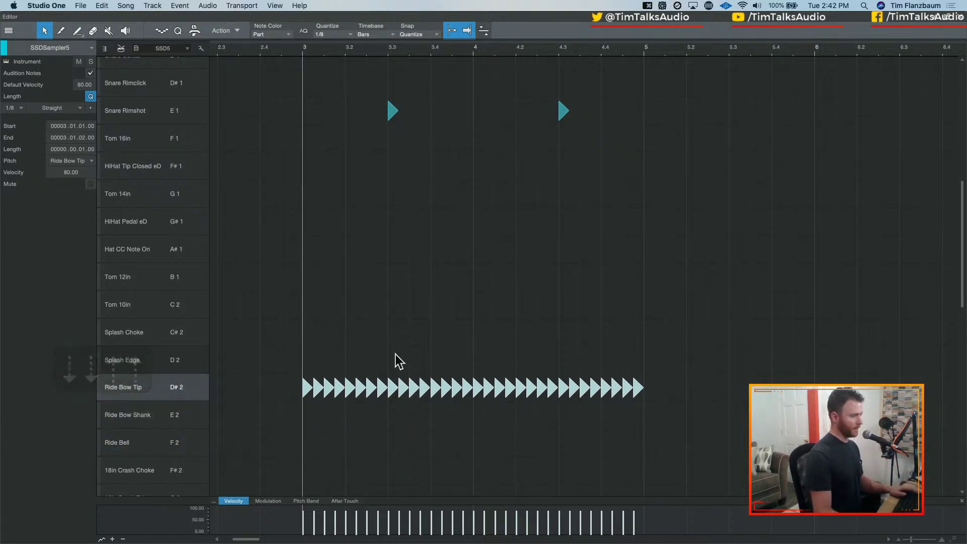
{"action": "key", "text": "Down"}
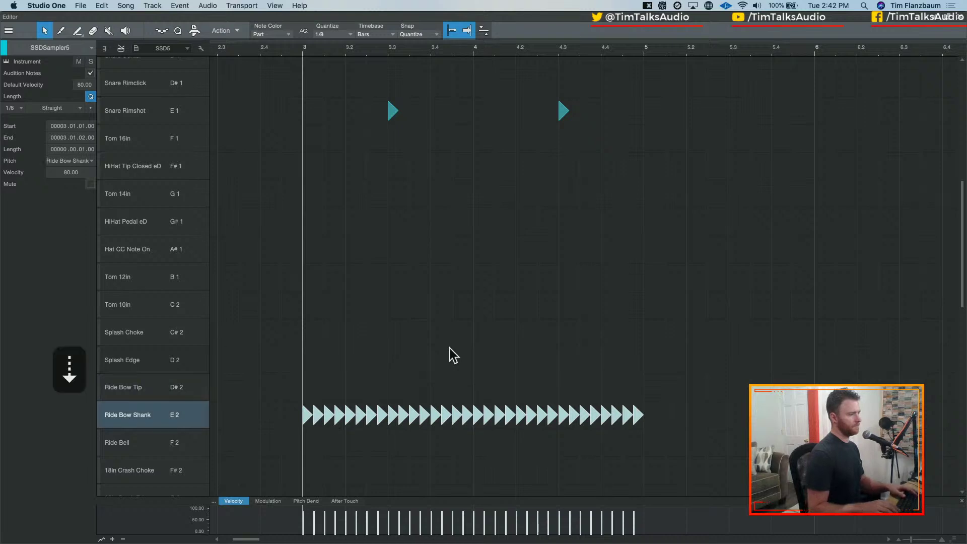
Move the selected ride notes from Ride Bow Shank back to Ride Bow Tip
{"action": "key", "text": "Up"}
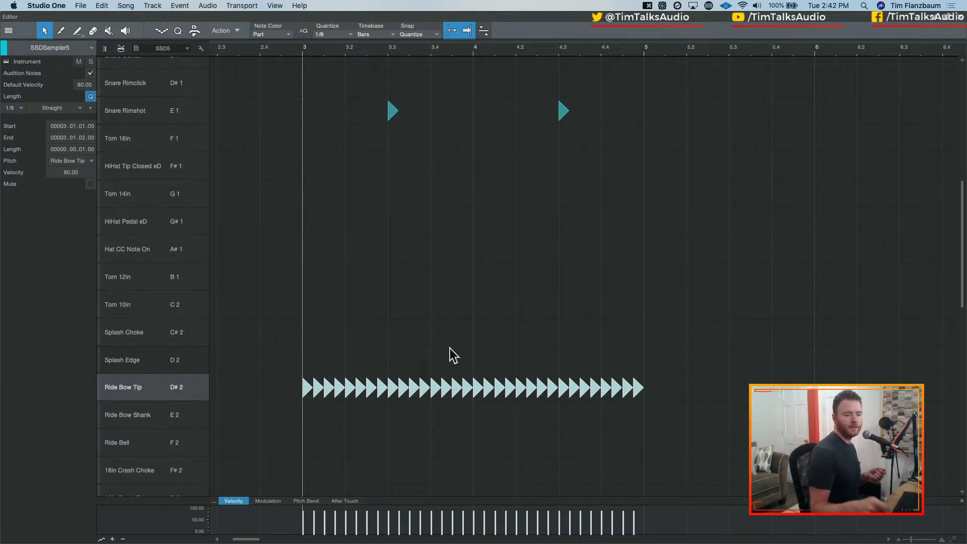
Quantize the selected Ride Bow Tip notes to 1/16 with 20% swing and play back the pattern, toggling the metronome click during playback
{"action": "left_click", "coordinate": [349, 34]}
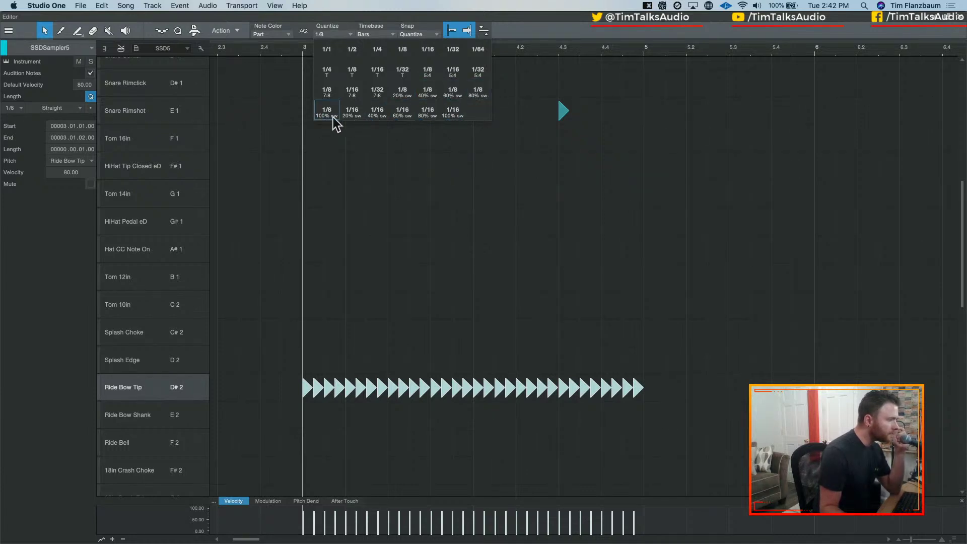
{"action": "left_click", "coordinate": [352, 111]}
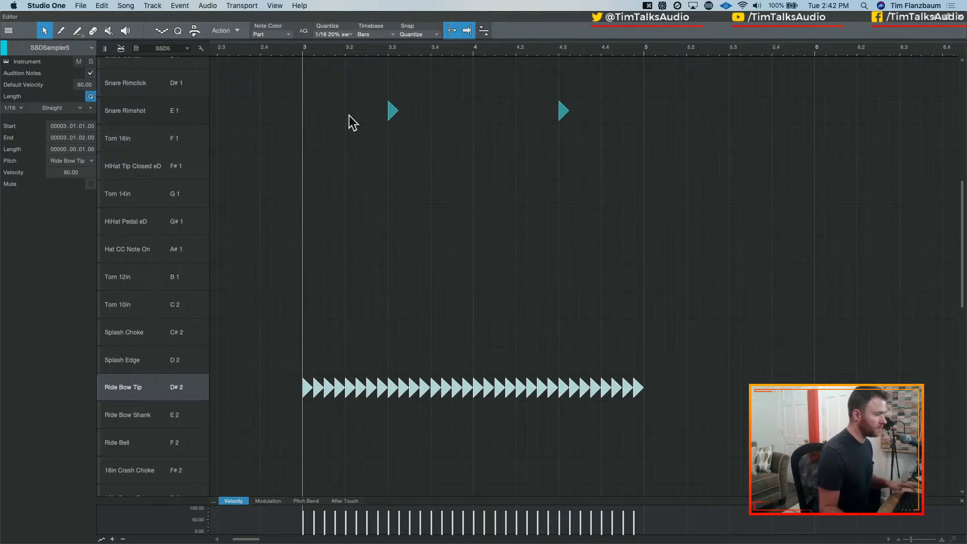
{"action": "key", "text": "q"}
{"action": "key", "text": "space"}
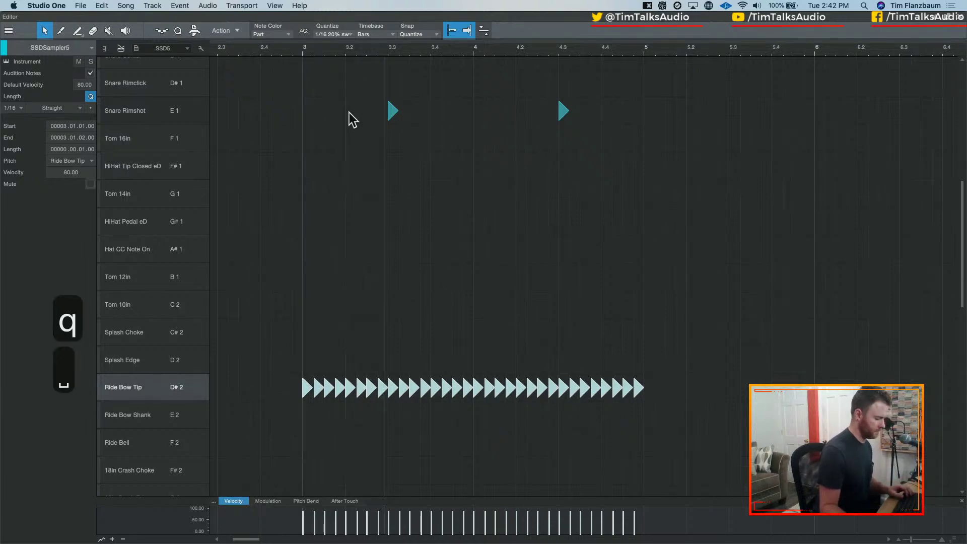
{"action": "key", "text": "c"}
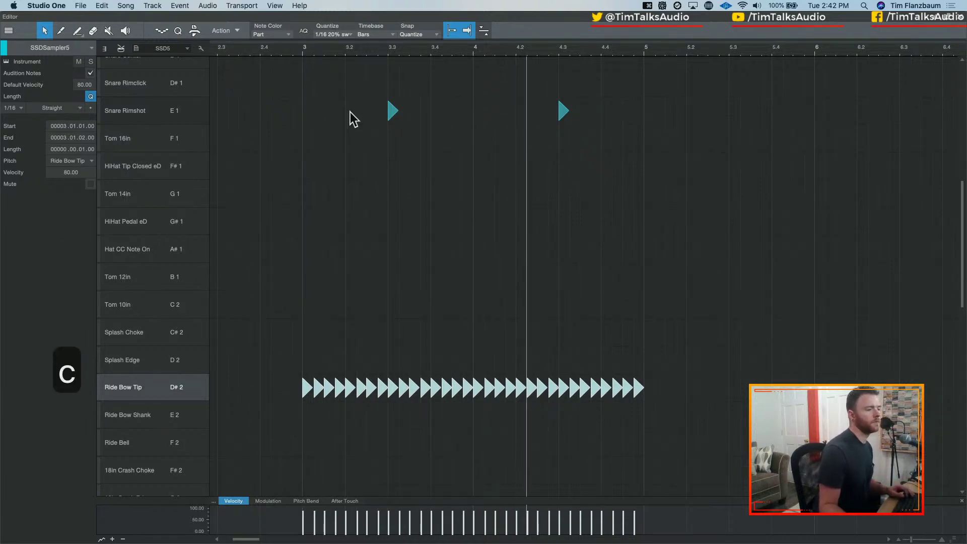
{"action": "key", "text": "space"}
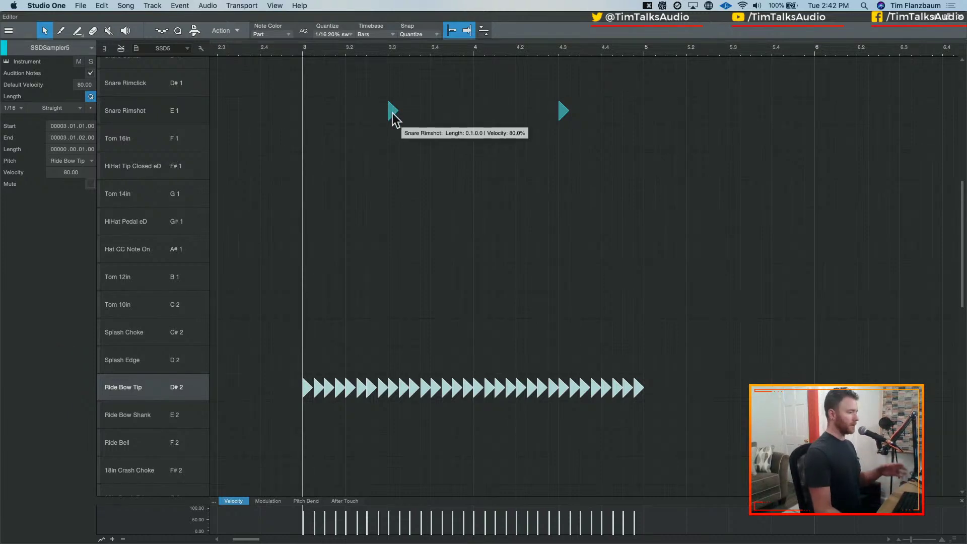
Undo the swing quantize on the Ride Bow Tip notes and set the quantize grid to straight 1/16
{"action": "key", "text": "super+z"}
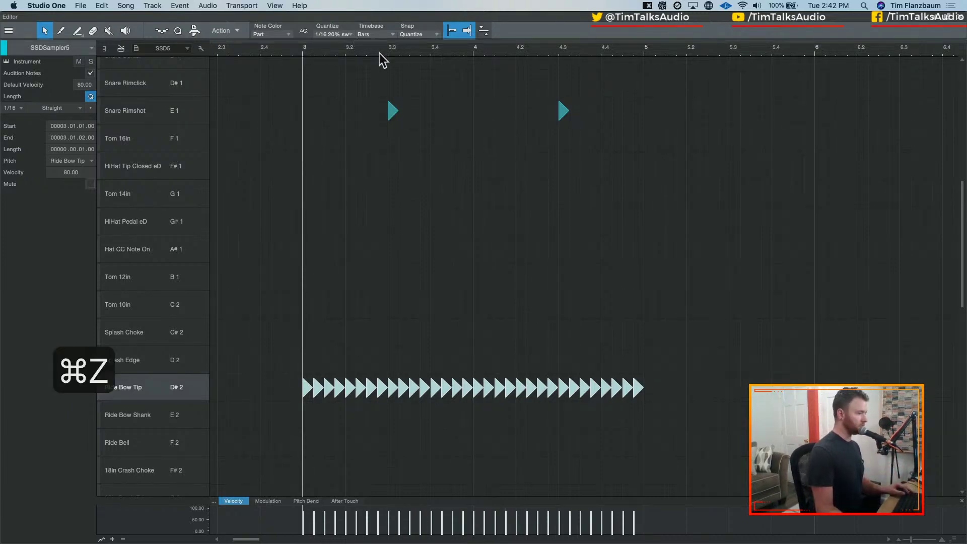
{"action": "key", "text": "super+z"}
{"action": "key", "text": "shift+super+z"}
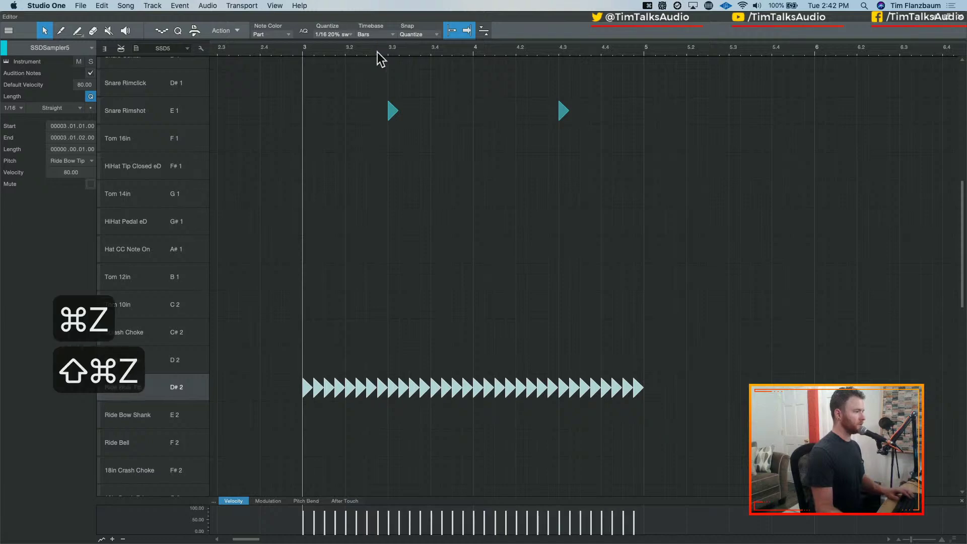
{"action": "left_click", "coordinate": [334, 34]}
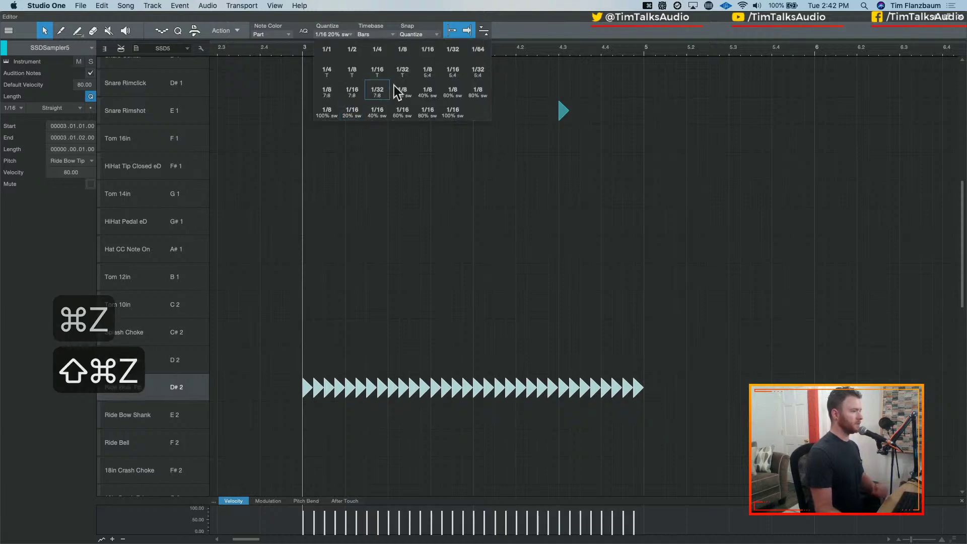
{"action": "left_click", "coordinate": [426, 51]}
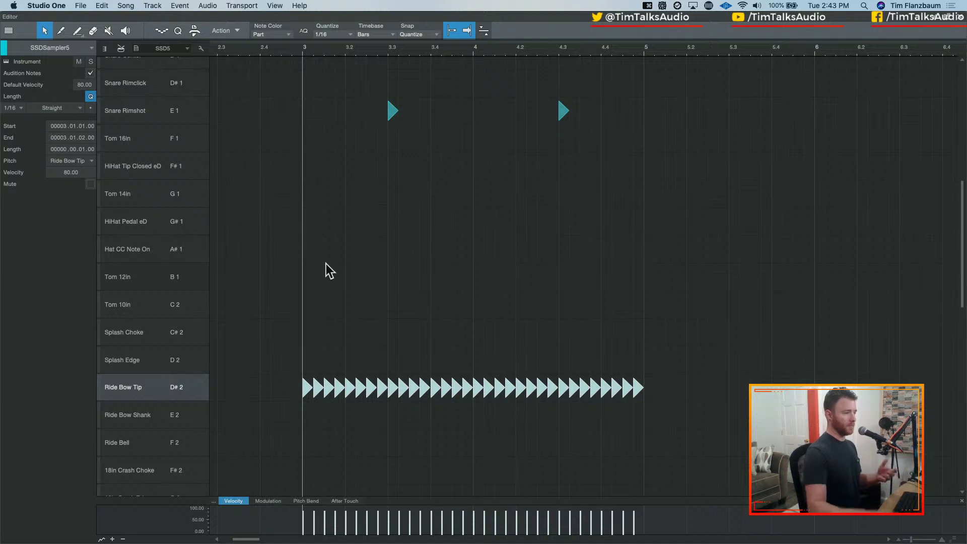
Quantize the Ride Bow Tip notes to 1/16 triplets and play back the result, toggling the metronome click during playback
{"action": "left_click", "coordinate": [342, 35]}
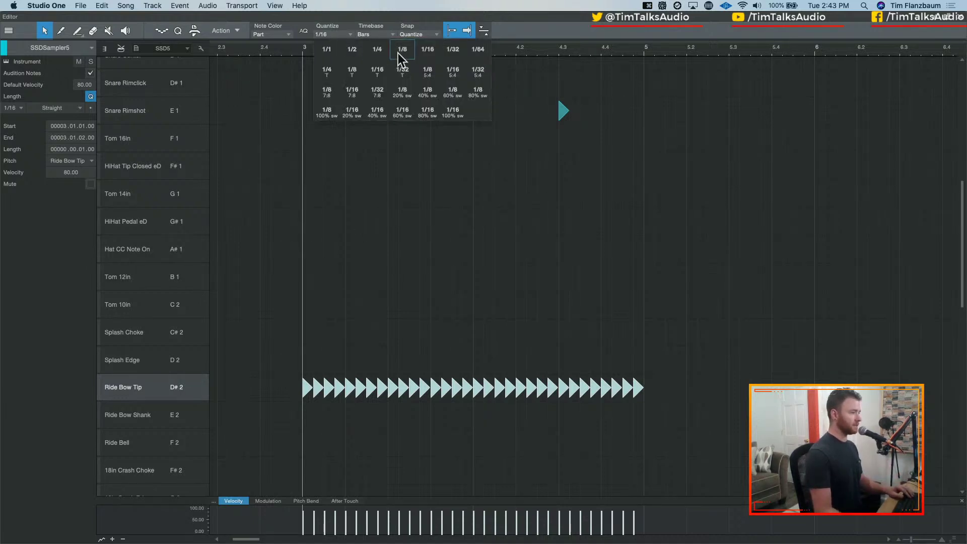
{"action": "left_click", "coordinate": [379, 74]}
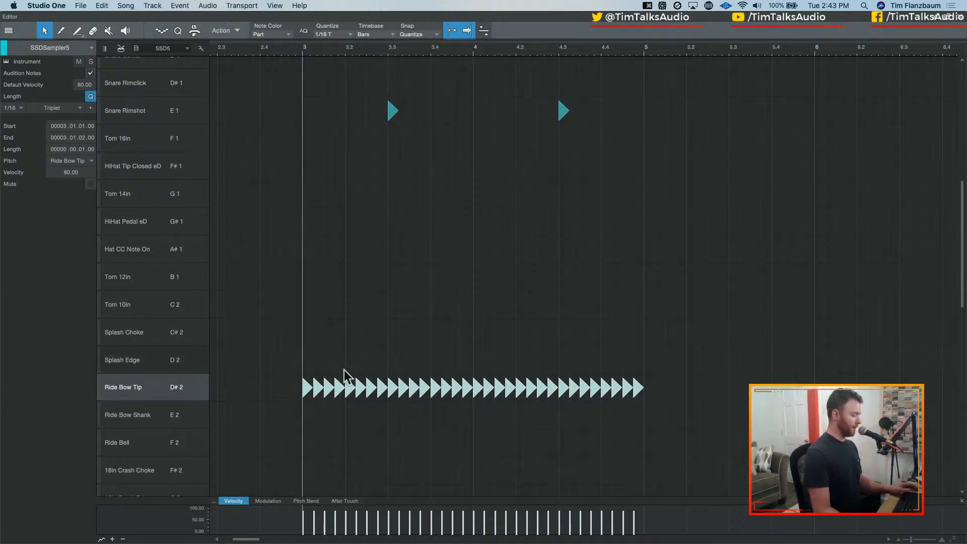
{"action": "key", "text": "q"}
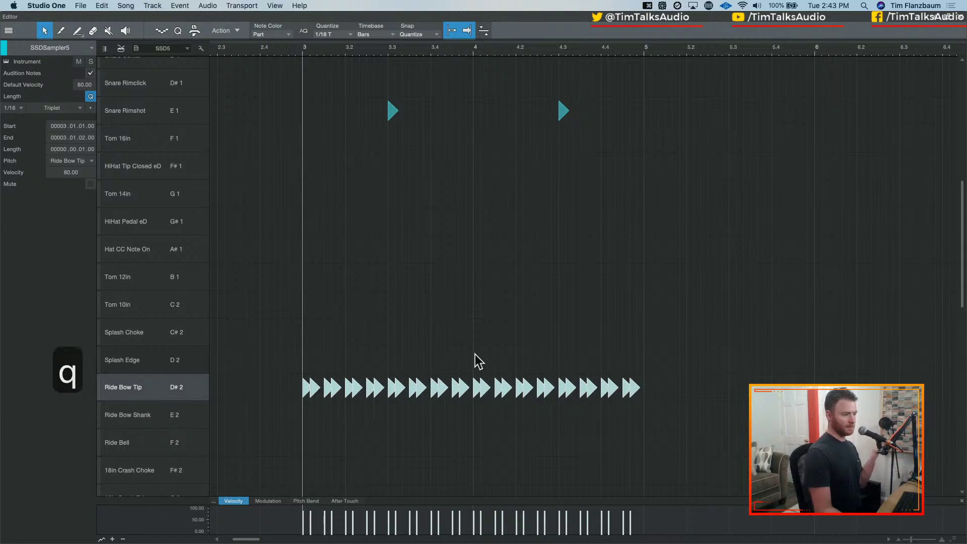
{"action": "key", "text": "space"}
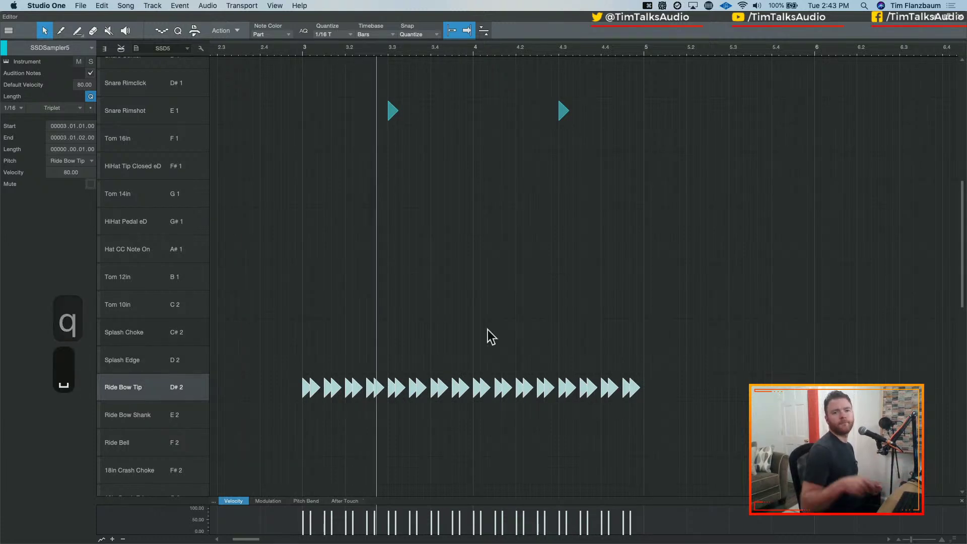
{"action": "key", "text": "c"}
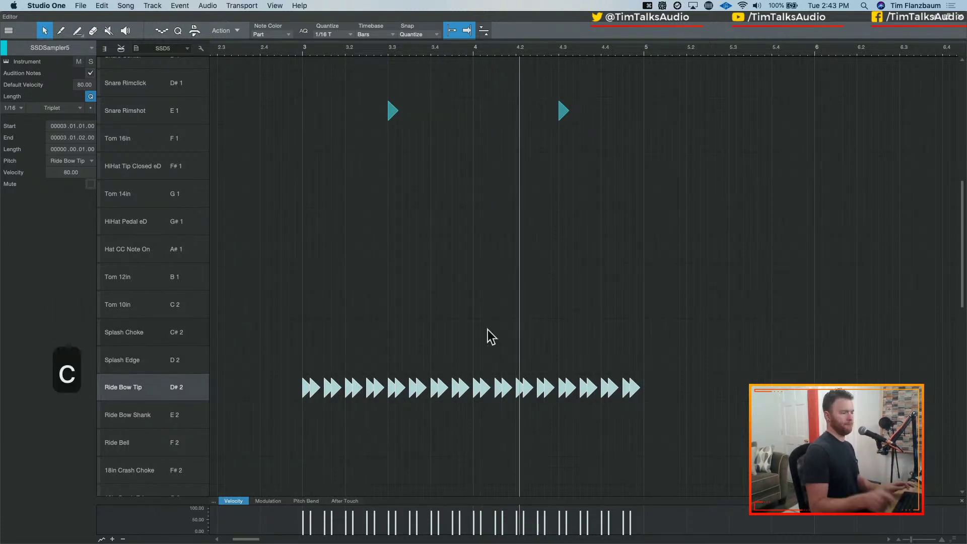
{"action": "key", "text": "space"}
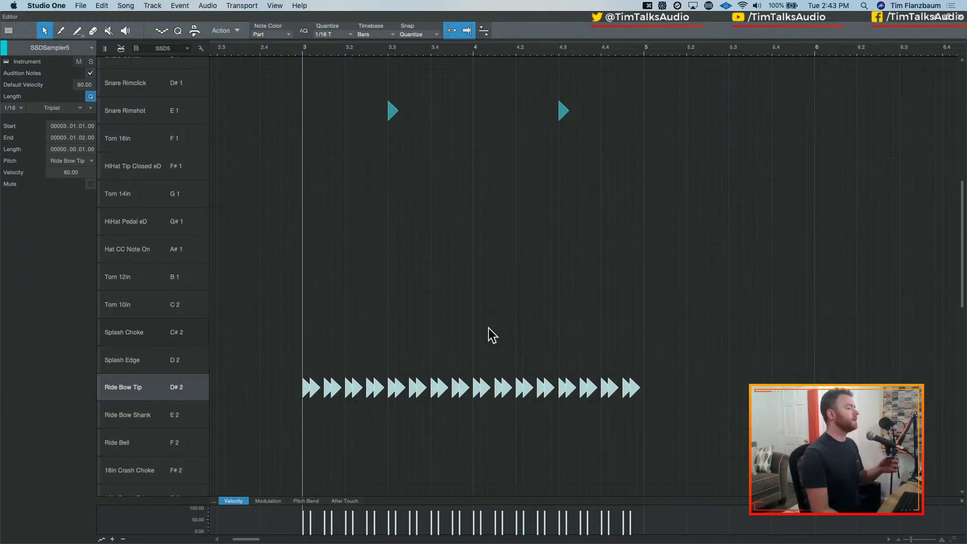
Undo the triplet quantize and return the quantize grid to straight 1/16
{"action": "key", "text": "super+z"}
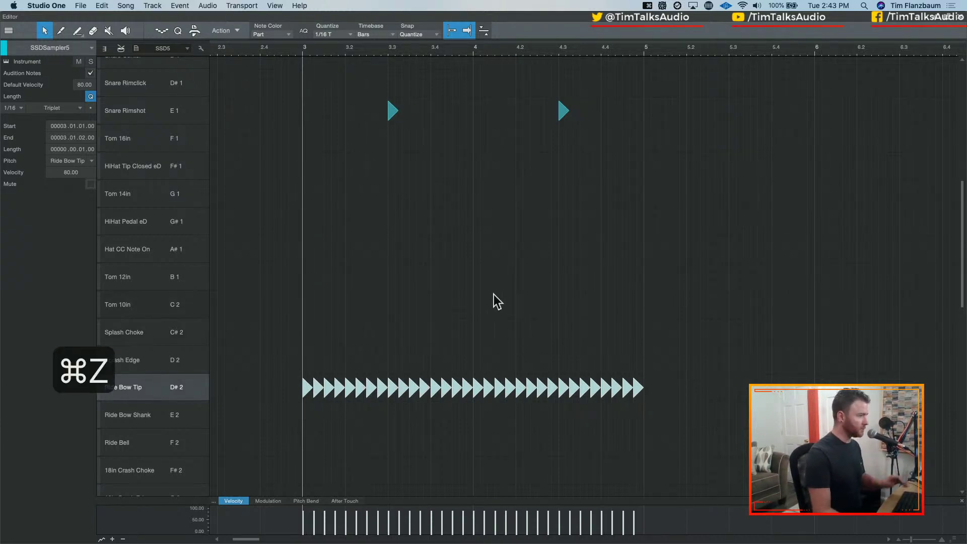
{"action": "left_click", "coordinate": [351, 34]}
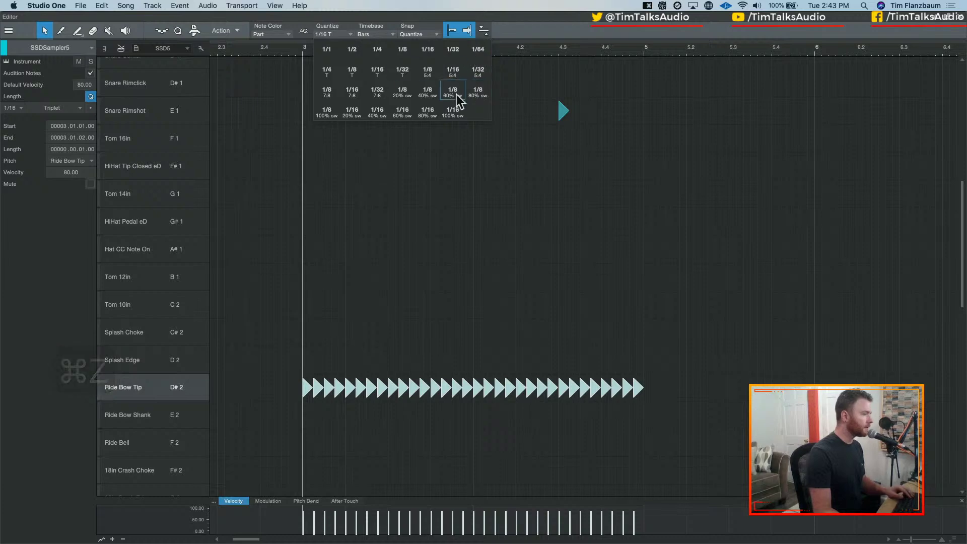
{"action": "left_click", "coordinate": [432, 51]}
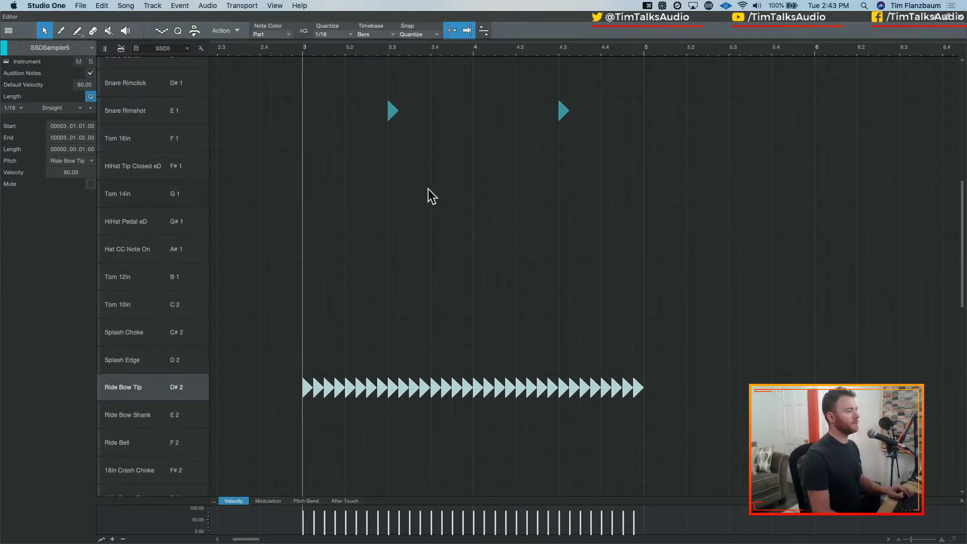
Select all Ride Bow Tip notes in bars 3 and 4 and thin them out using Simplify at 50%
{"action": "scroll", "coordinate": [487, 235], "scroll_direction": "up", "scroll_amount": 2}
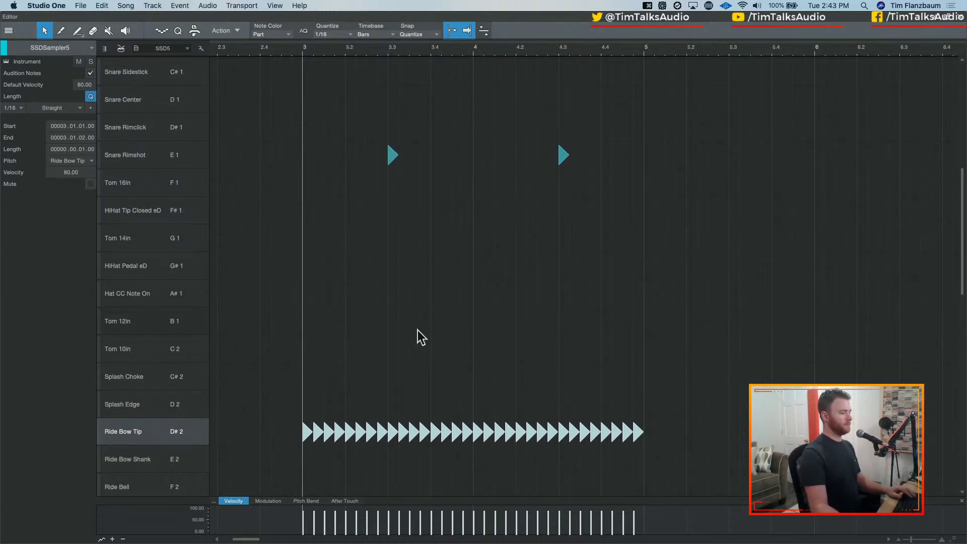
{"action": "left_click", "coordinate": [300, 380]}
{"action": "left_click_drag", "start_coordinate": [295, 407], "coordinate": [715, 453]}
{"action": "right_click", "coordinate": [628, 435]}
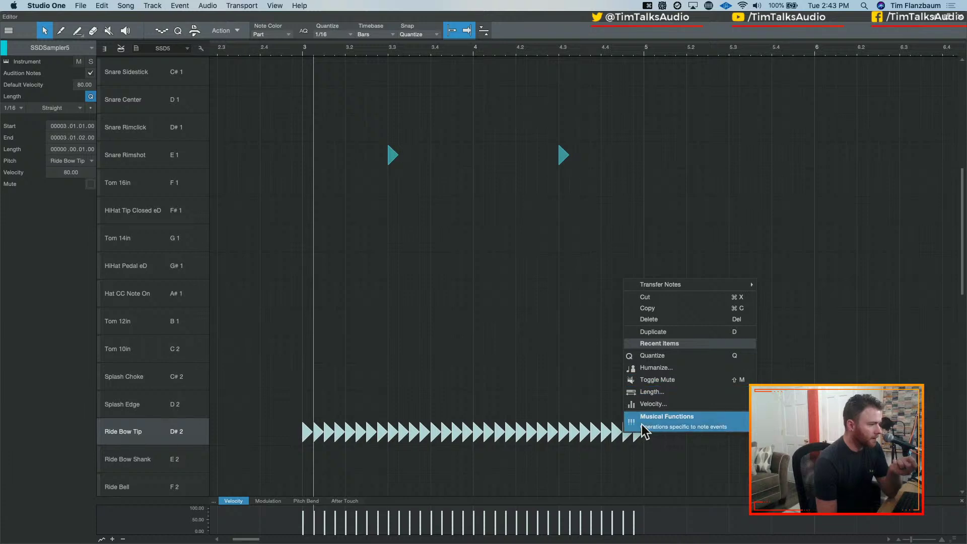
{"action": "mouse_move", "coordinate": [646, 428]}
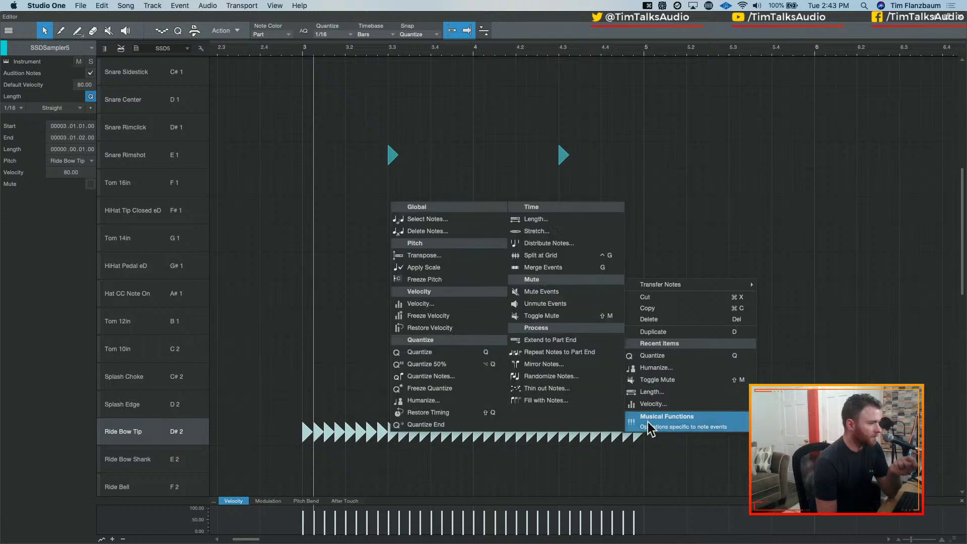
{"action": "left_click", "coordinate": [594, 387]}
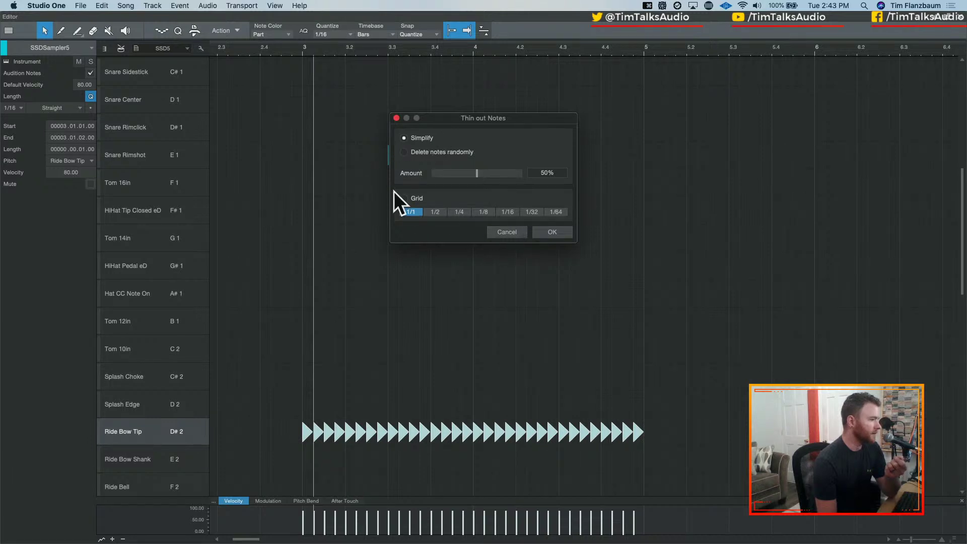
{"action": "left_click", "coordinate": [551, 233]}
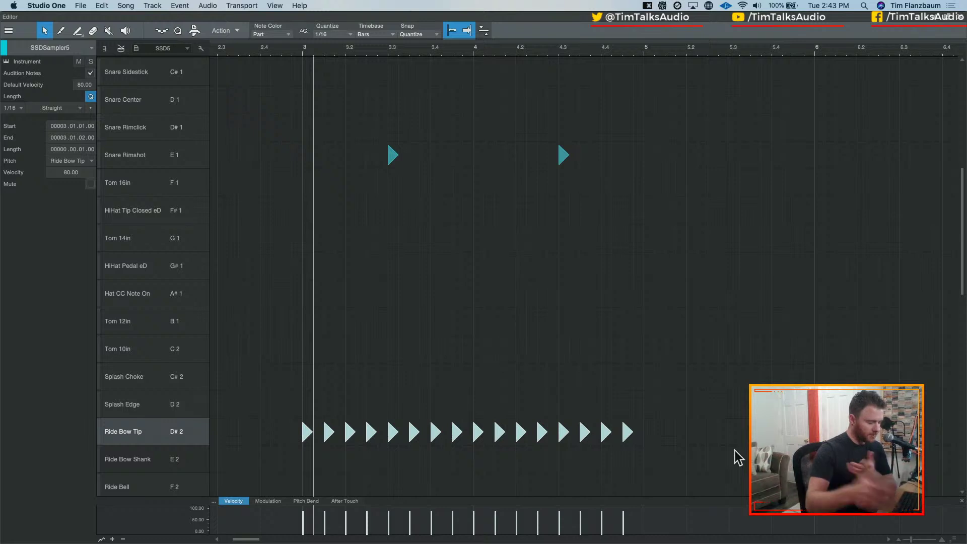
Undo the thinning and move the alternate notes that are still selected to the Ride Bow Shank row, comparing other ride articulations
{"action": "key", "text": "super+z"}
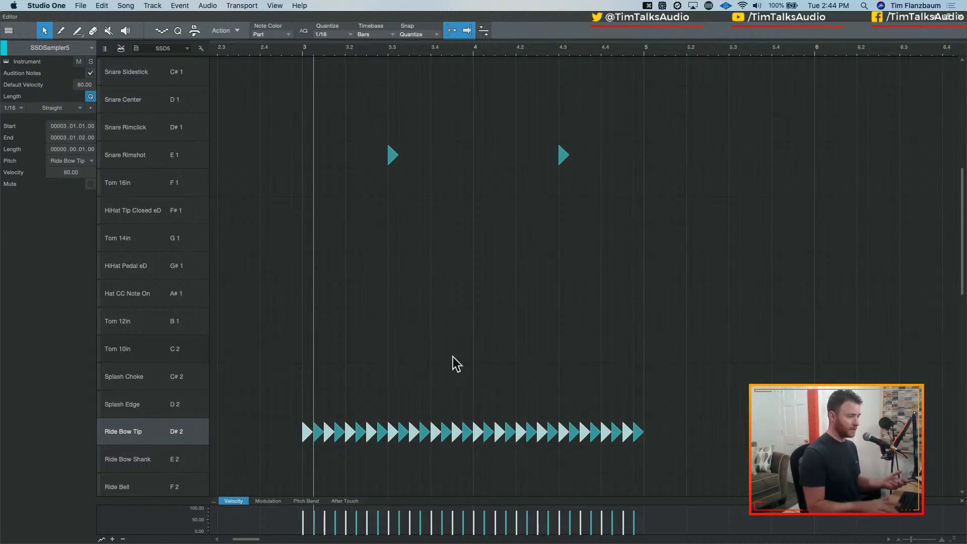
{"action": "key", "text": "Up"}
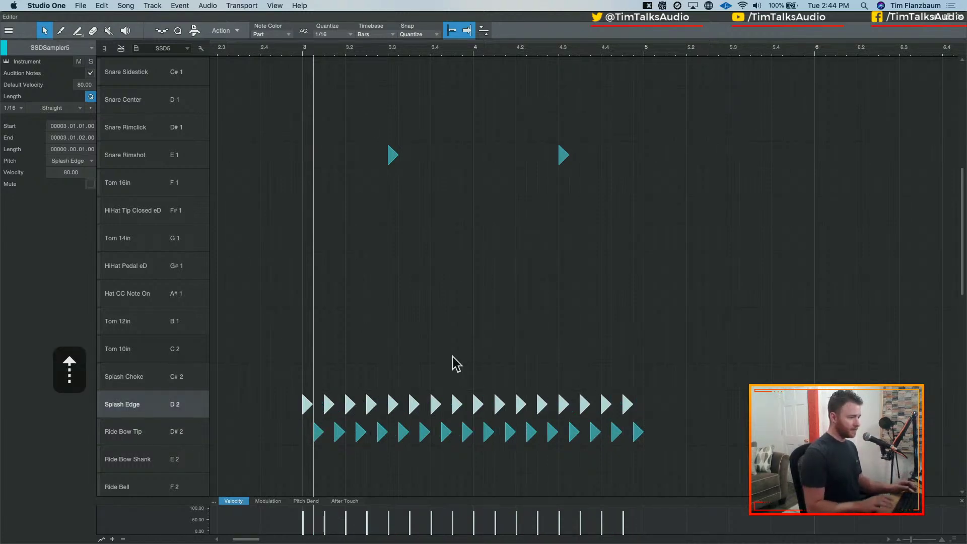
{"action": "key", "text": "Down"}
{"action": "key", "text": "Down"}
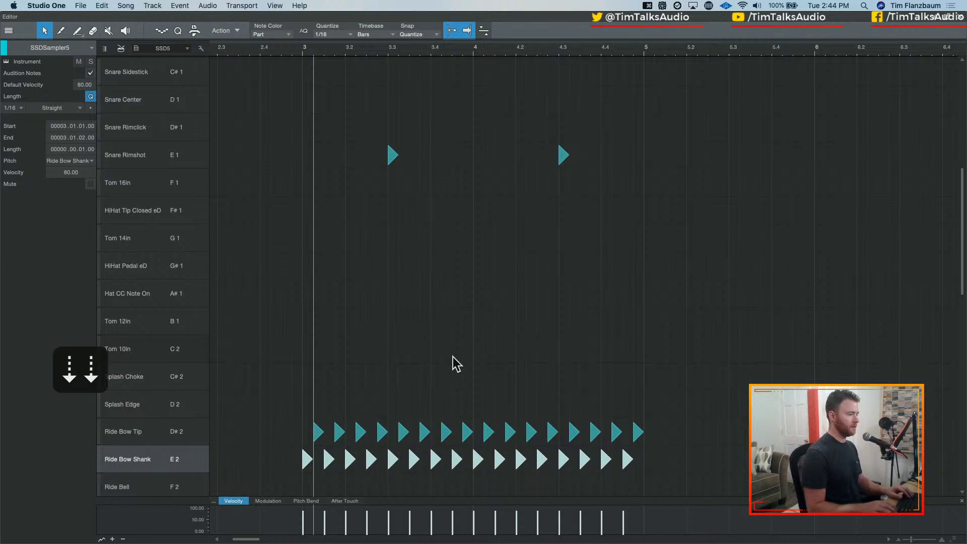
{"action": "key", "text": "Down"}
{"action": "key", "text": "Up"}
{"action": "key", "text": "Down"}
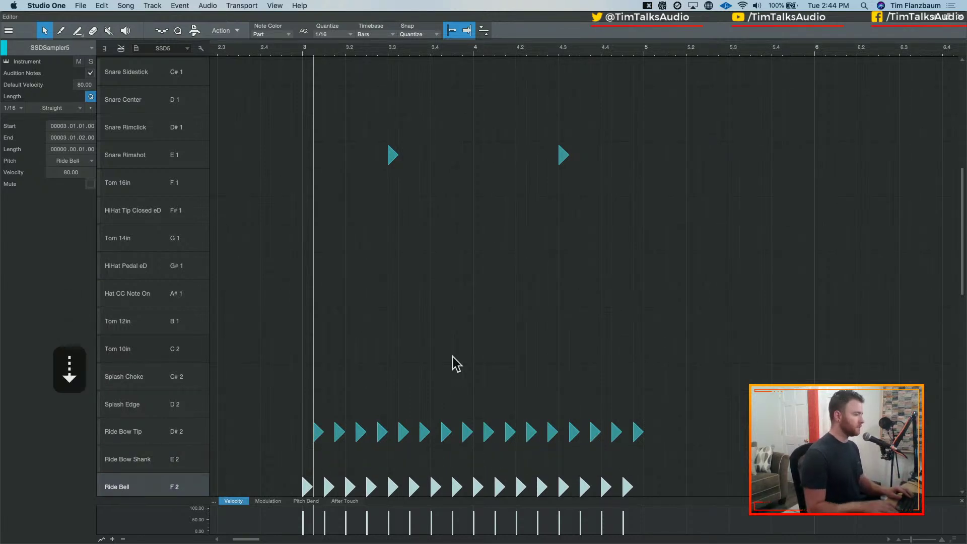
{"action": "key", "text": "Up"}
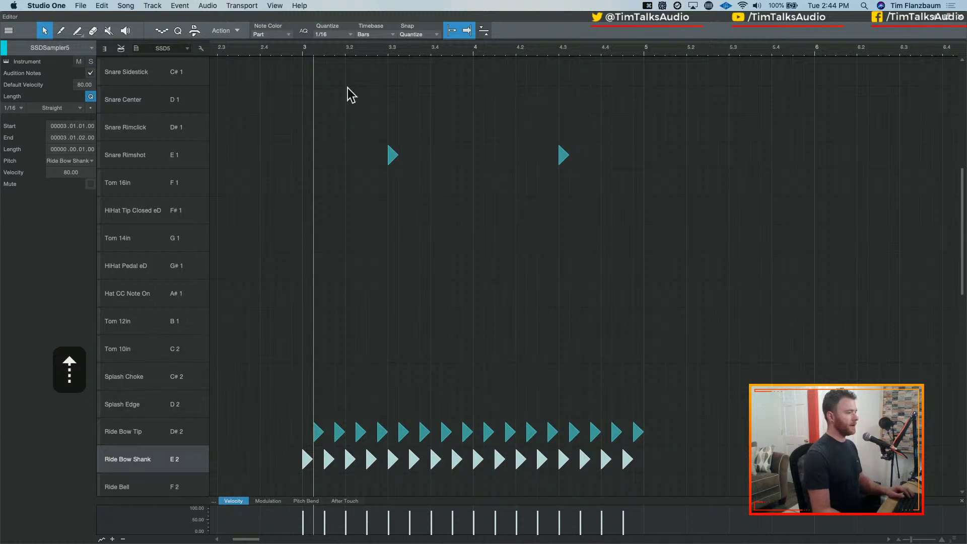
Play back the alternating Ride Bow Shank and Ride Bow Tip pattern from the start of bar 3
{"action": "left_click", "coordinate": [304, 50]}
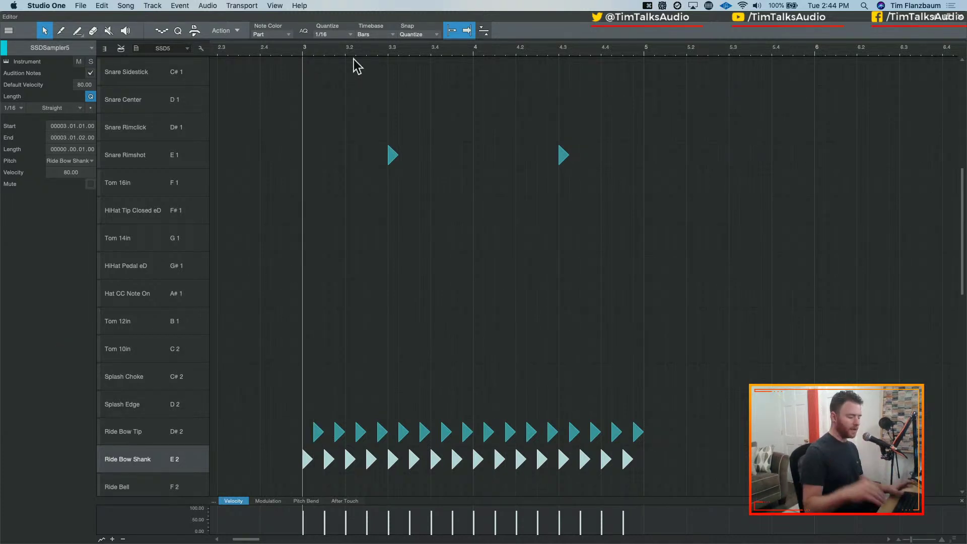
{"action": "key", "text": "space"}
{"action": "key", "text": "space"}
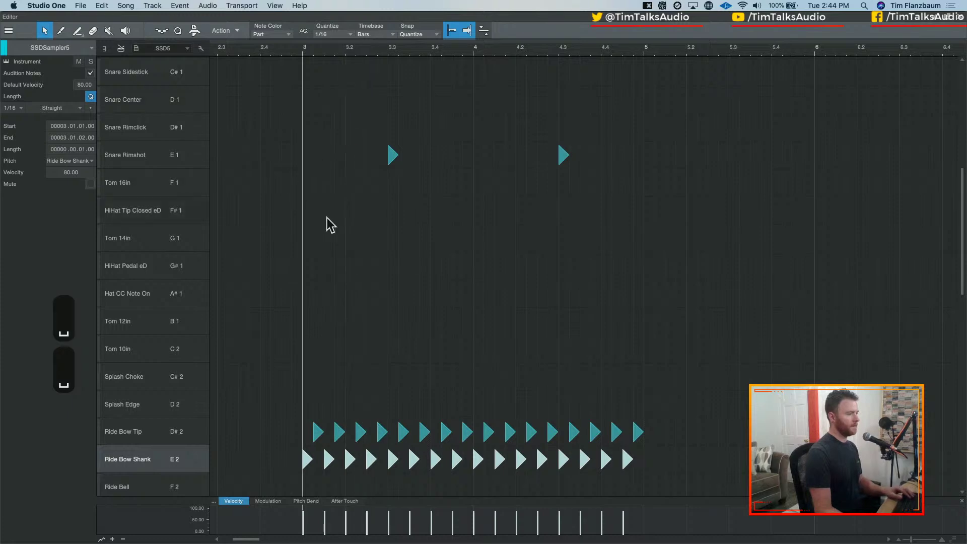
Lower the velocity of all Ride Bow Tip notes, then select the Ride Bow Shank notes and play back the pattern
{"action": "left_click_drag", "start_coordinate": [292, 391], "coordinate": [716, 438]}
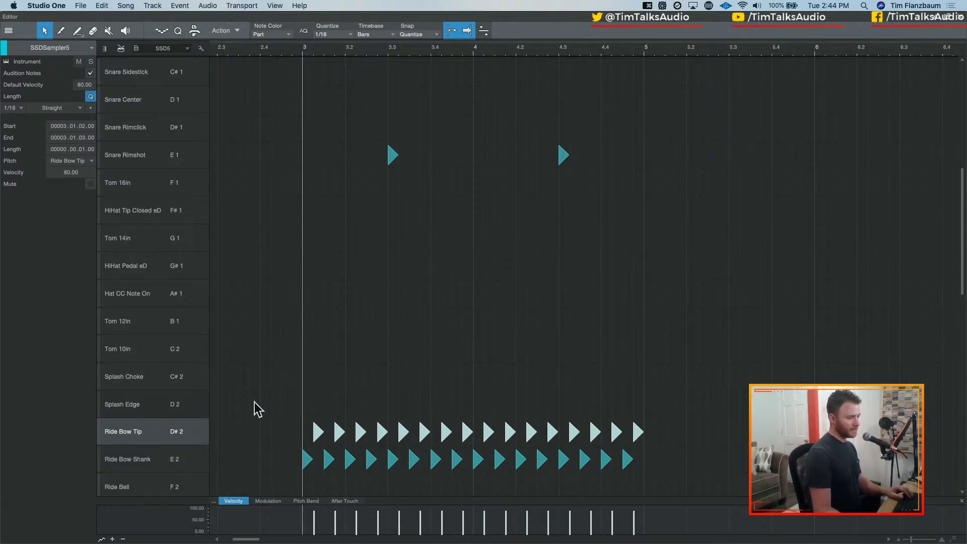
{"action": "mouse_move", "coordinate": [318, 436]}
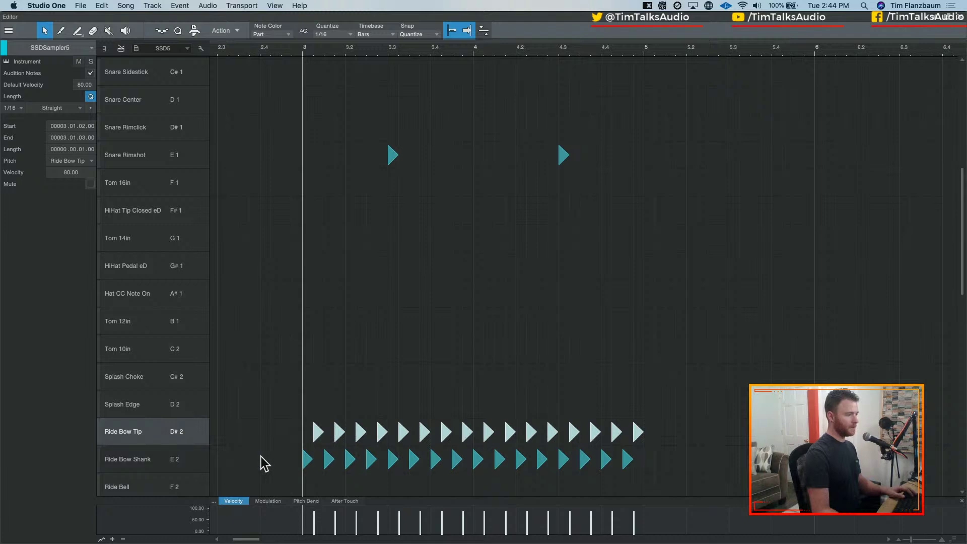
{"action": "left_click_drag", "start_coordinate": [338, 517], "coordinate": [337, 527]}
{"action": "left_click", "coordinate": [180, 460]}
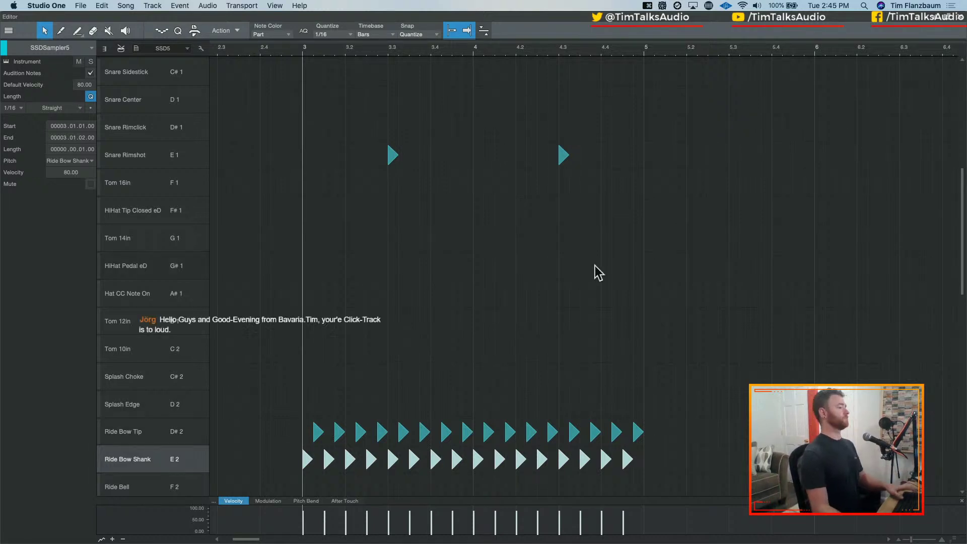
{"action": "key", "text": "space"}
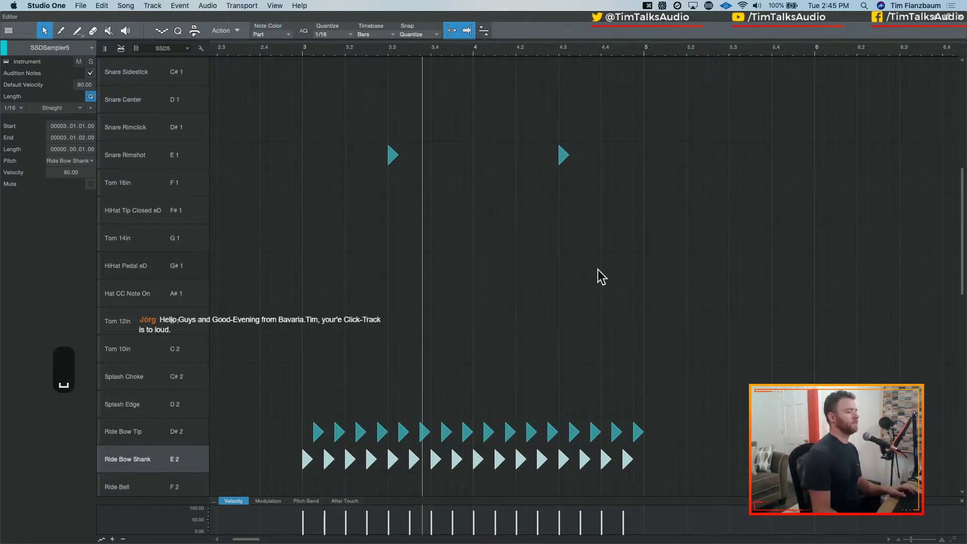
Stop playback, then move the Ride Bow Tip notes to the Ride Bell row and the Ride Bow Shank notes to Ride Bow Tip
{"action": "key", "text": "space"}
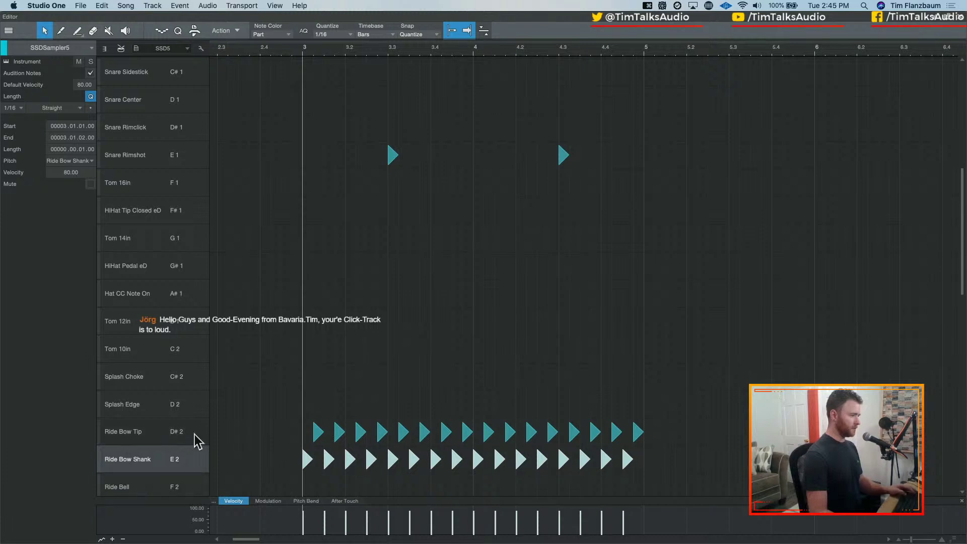
{"action": "left_click", "coordinate": [146, 436]}
{"action": "key", "text": "Down"}
{"action": "key", "text": "Down"}
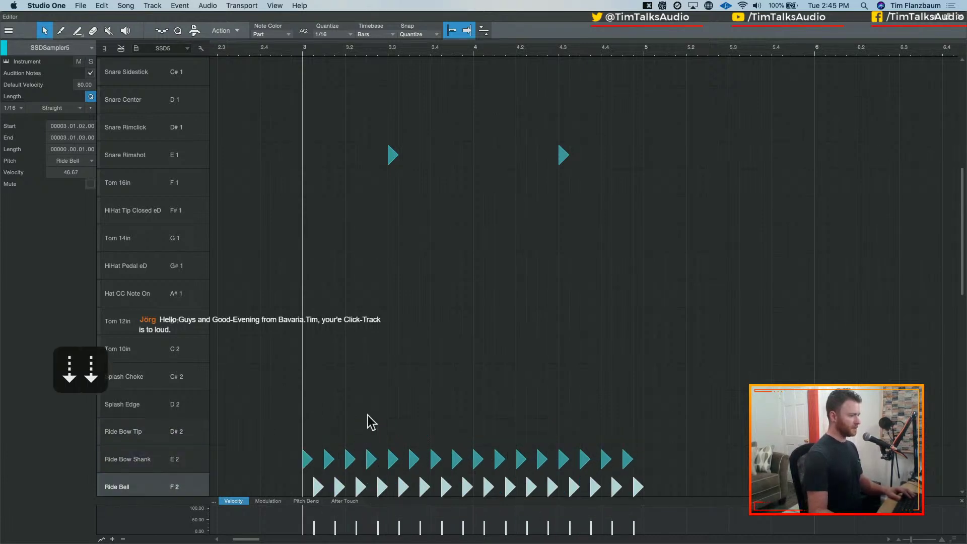
{"action": "left_click_drag", "start_coordinate": [280, 417], "coordinate": [654, 472]}
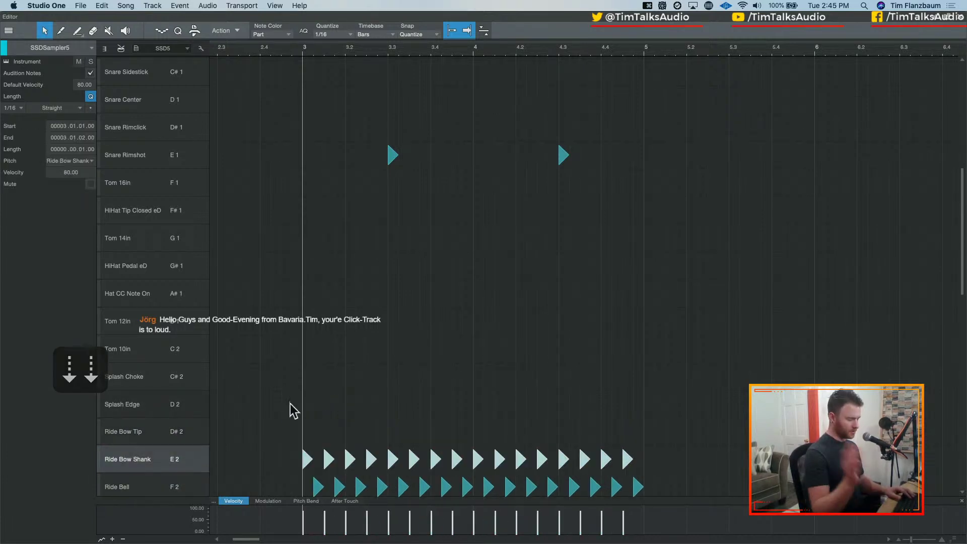
{"action": "key", "text": "Up"}
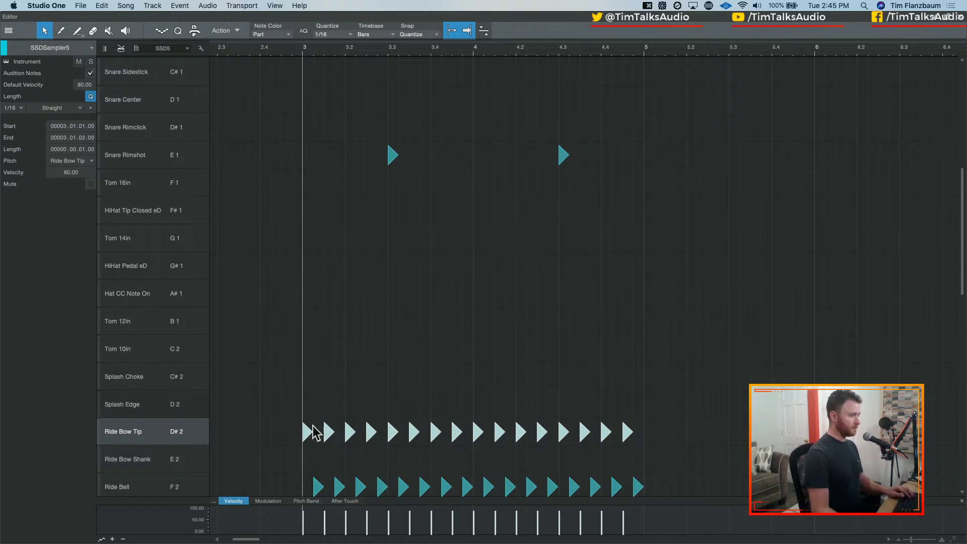
{"action": "left_click", "coordinate": [148, 490]}
{"action": "scroll", "coordinate": [282, 370], "scroll_direction": "down", "scroll_amount": 1}
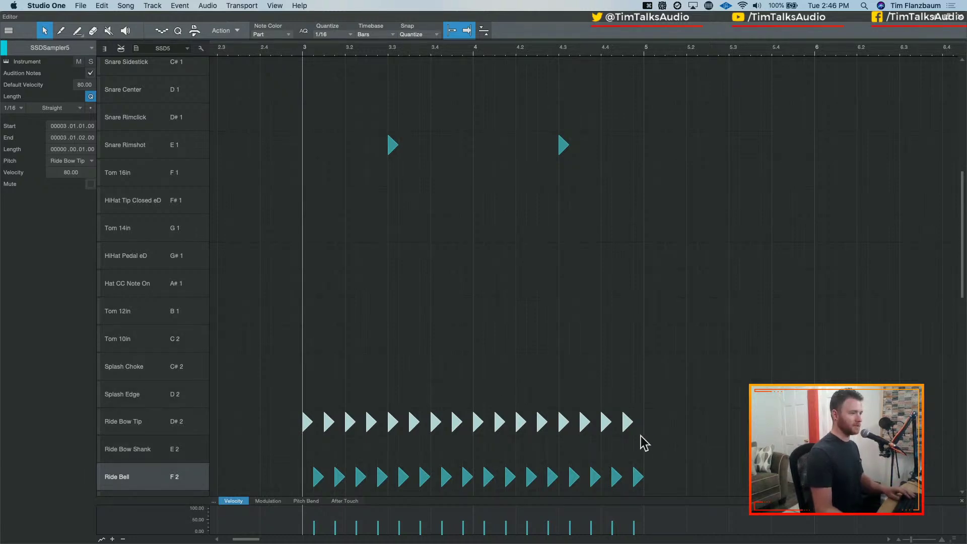
{"action": "left_click", "coordinate": [944, 21]}
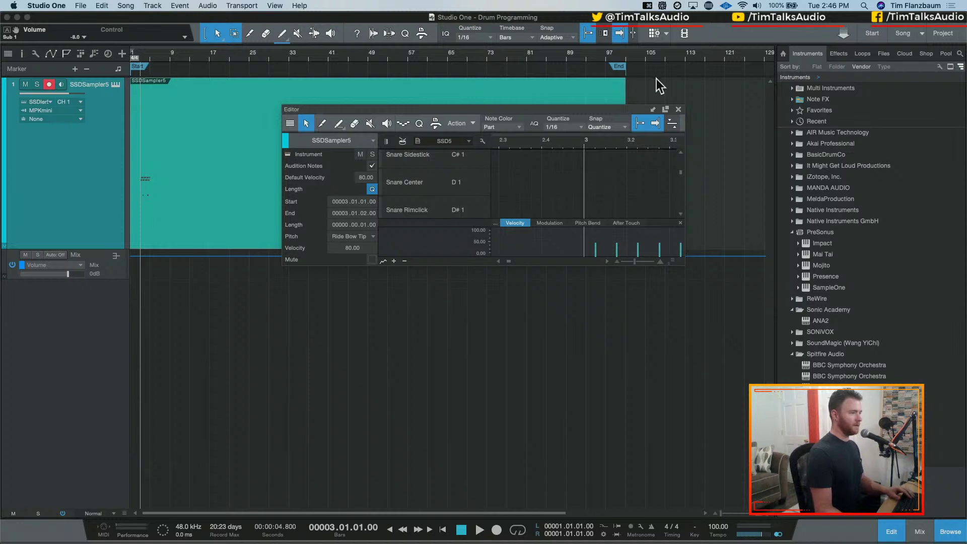
{"action": "left_click", "coordinate": [666, 109]}
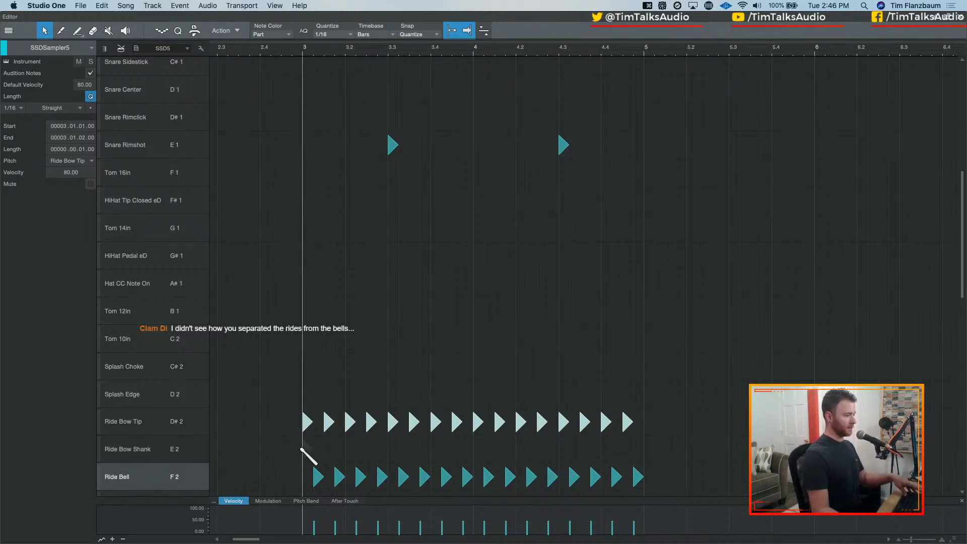
Paint continuous 1/16 notes across bars 3 and 4 on Ride Bow Shank and move them up to Tom 10in
{"action": "left_click_drag", "start_coordinate": [303, 449], "coordinate": [639, 448]}
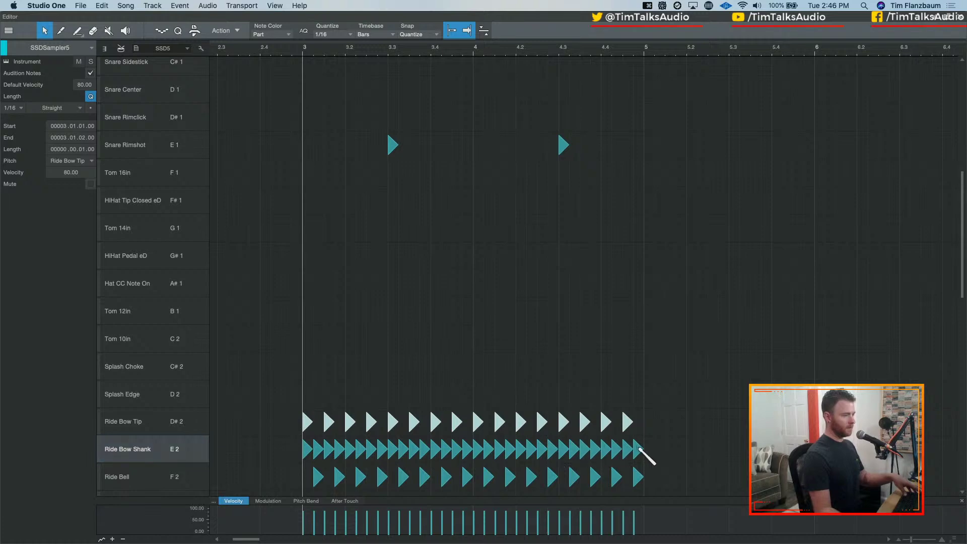
{"action": "left_click", "coordinate": [163, 449]}
{"action": "key", "text": "Up"}
{"action": "key", "text": "Up"}
{"action": "key", "text": "Up"}
{"action": "key", "text": "Up"}
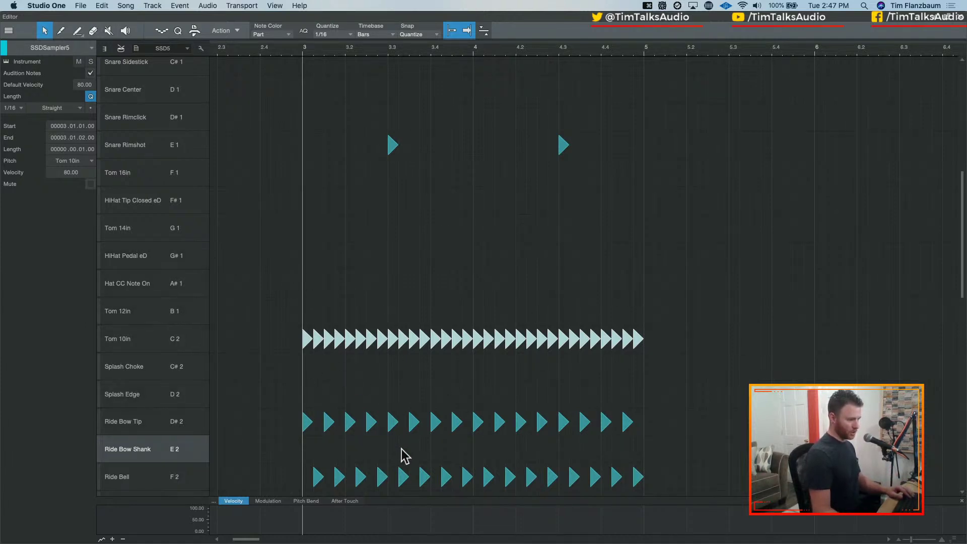
Select only the Tom 10in notes in bars 3 and 4
{"action": "left_click_drag", "start_coordinate": [282, 297], "coordinate": [712, 493]}
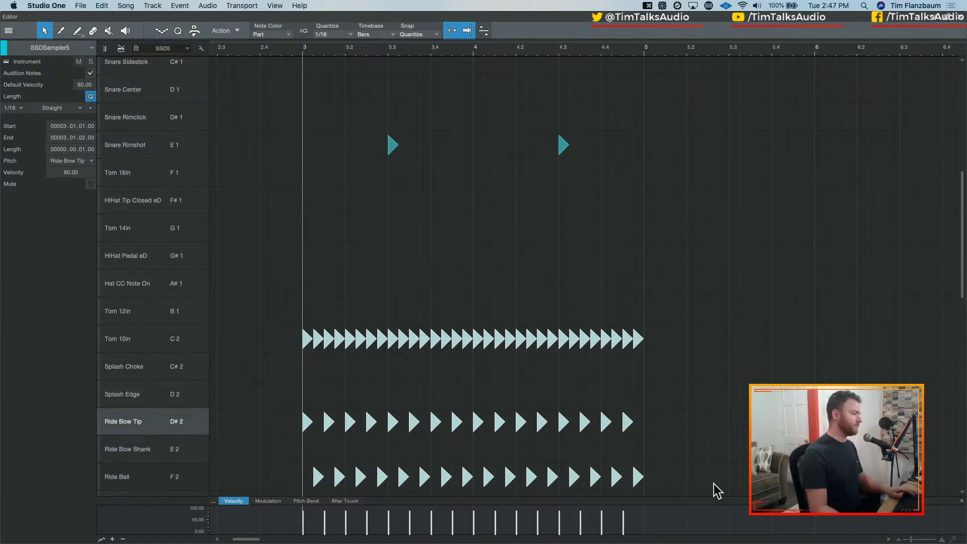
{"action": "left_click", "coordinate": [717, 296]}
{"action": "left_click_drag", "start_coordinate": [282, 297], "coordinate": [728, 375]}
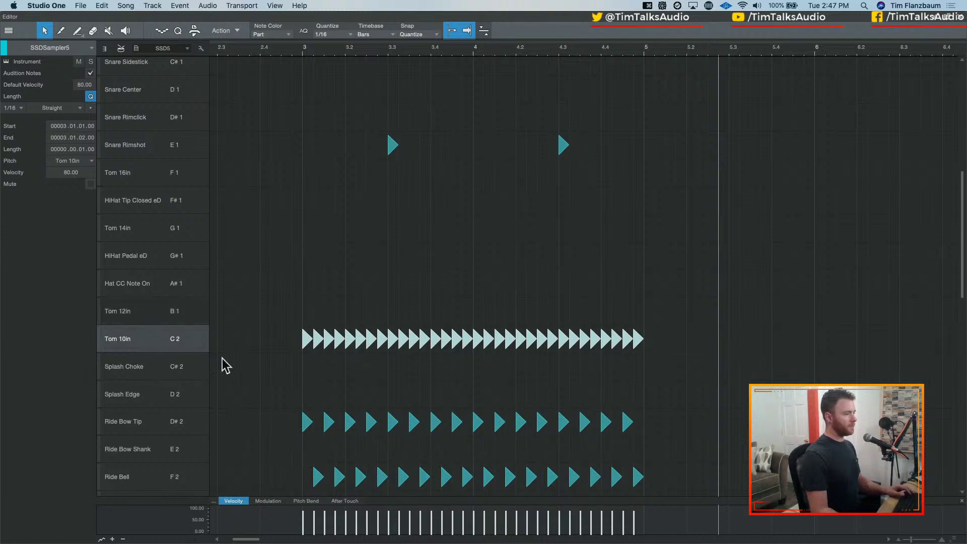
{"action": "left_click_drag", "start_coordinate": [291, 269], "coordinate": [731, 351]}
{"action": "left_click", "coordinate": [352, 260]}
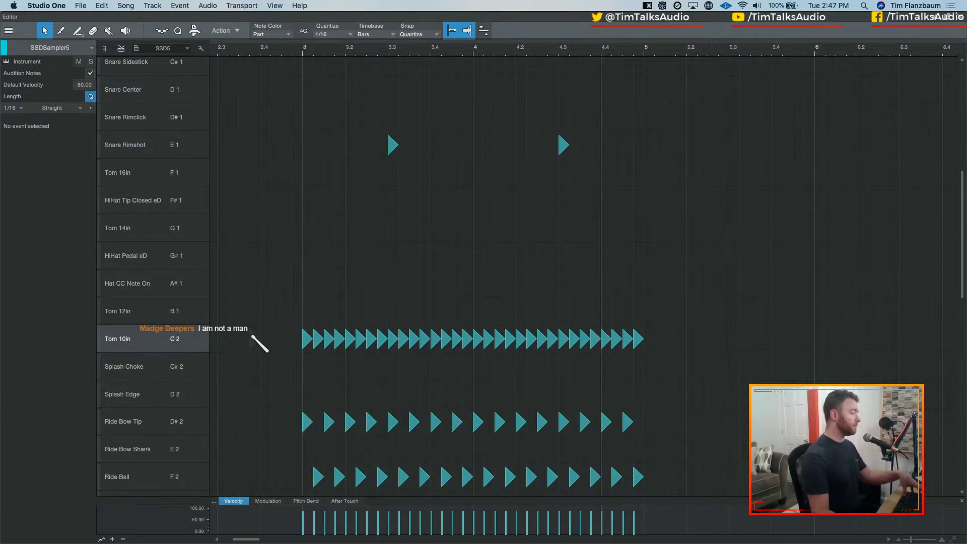
{"action": "left_click", "coordinate": [138, 341]}
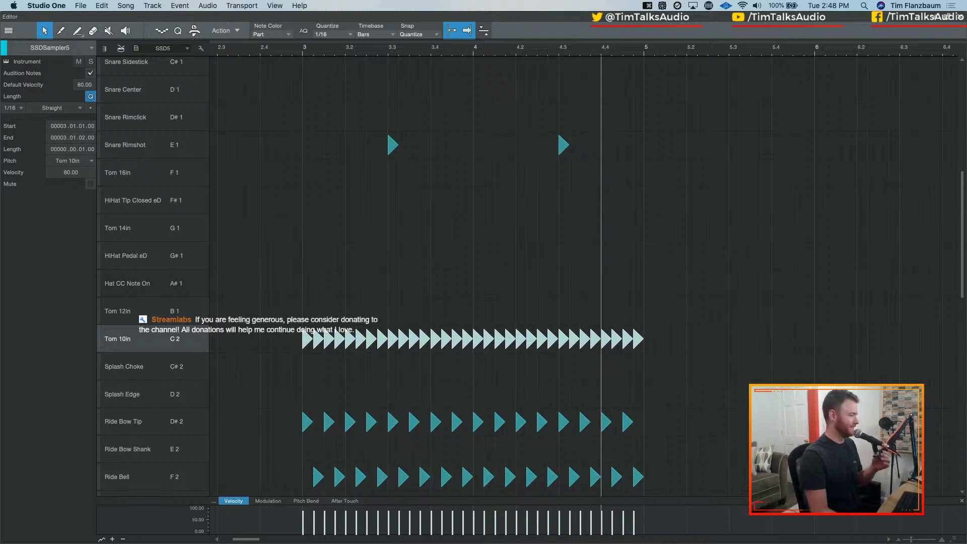
Open Select Notes for the Tom 10in notes, review the criteria, and set a note length range from 1/8 to 1/8
{"action": "right_click", "coordinate": [457, 345]}
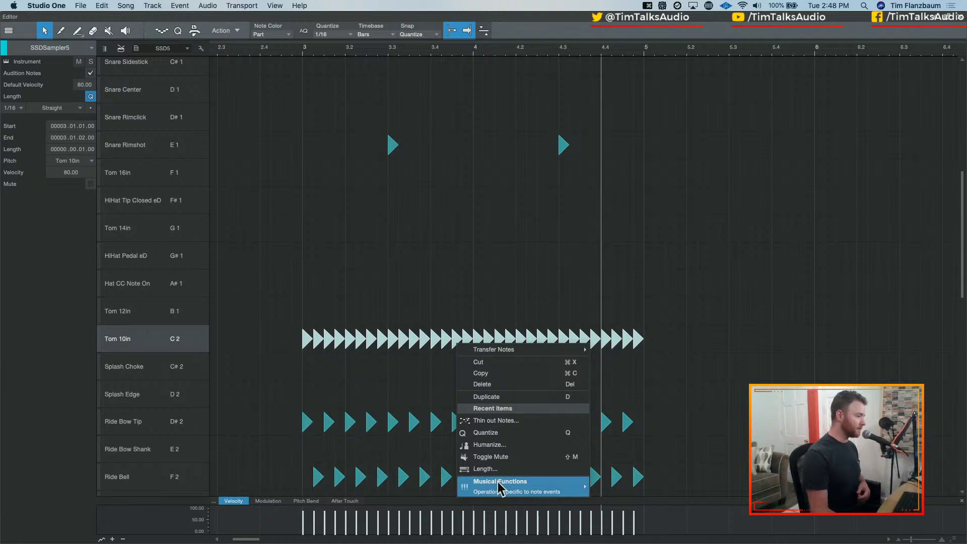
{"action": "mouse_move", "coordinate": [497, 481]}
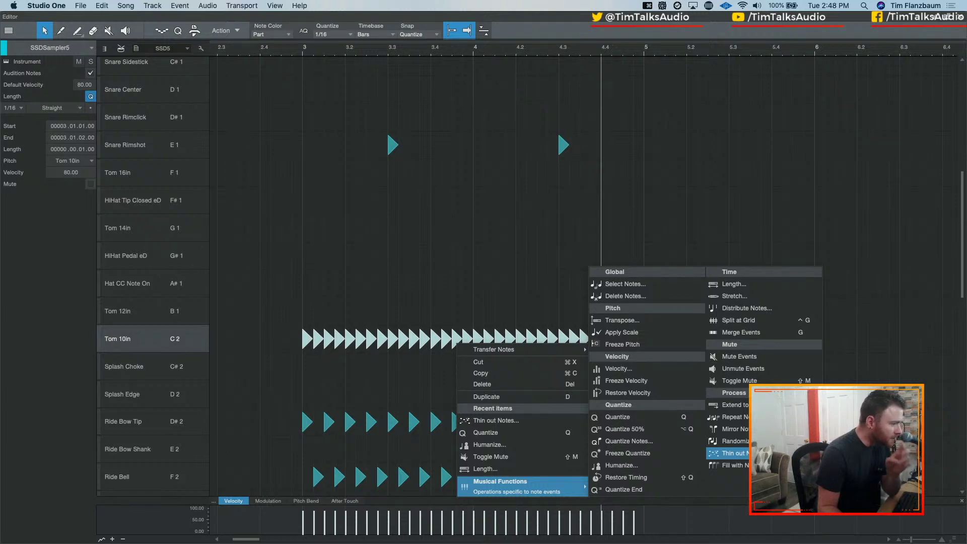
{"action": "left_click", "coordinate": [611, 284]}
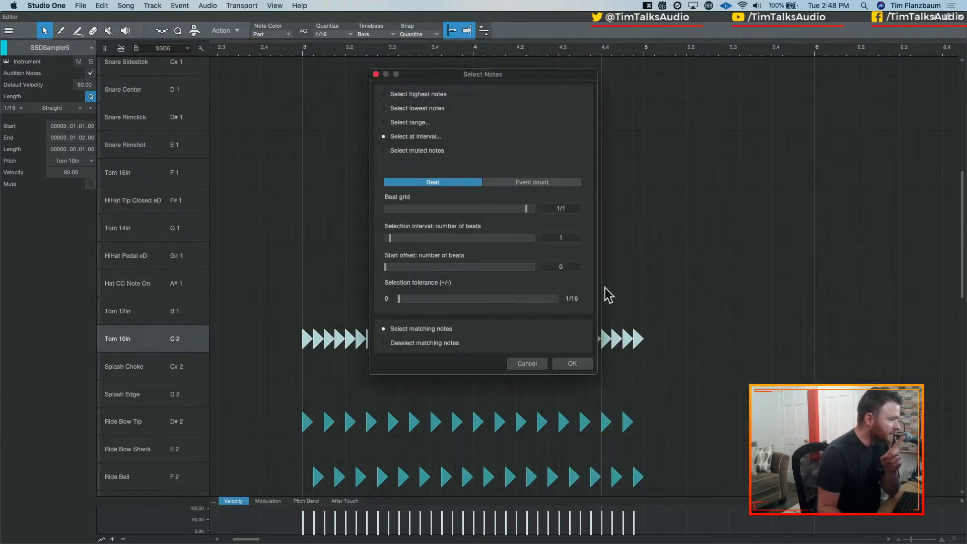
{"action": "left_click", "coordinate": [427, 95]}
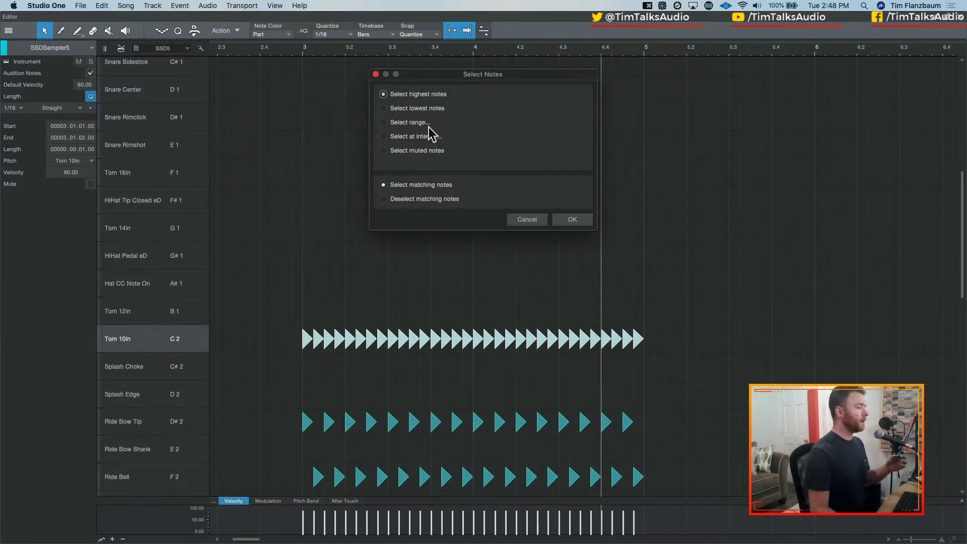
{"action": "left_click", "coordinate": [432, 110]}
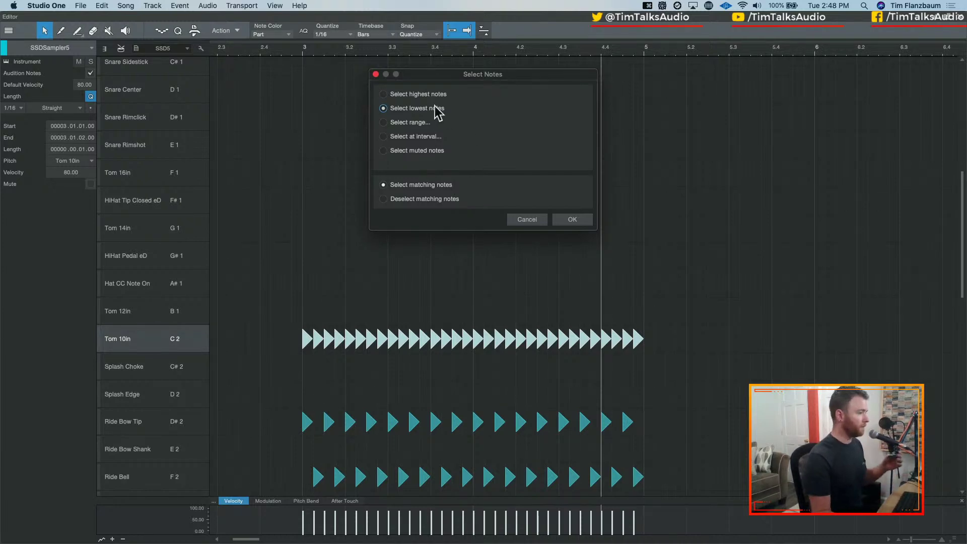
{"action": "left_click", "coordinate": [419, 122]}
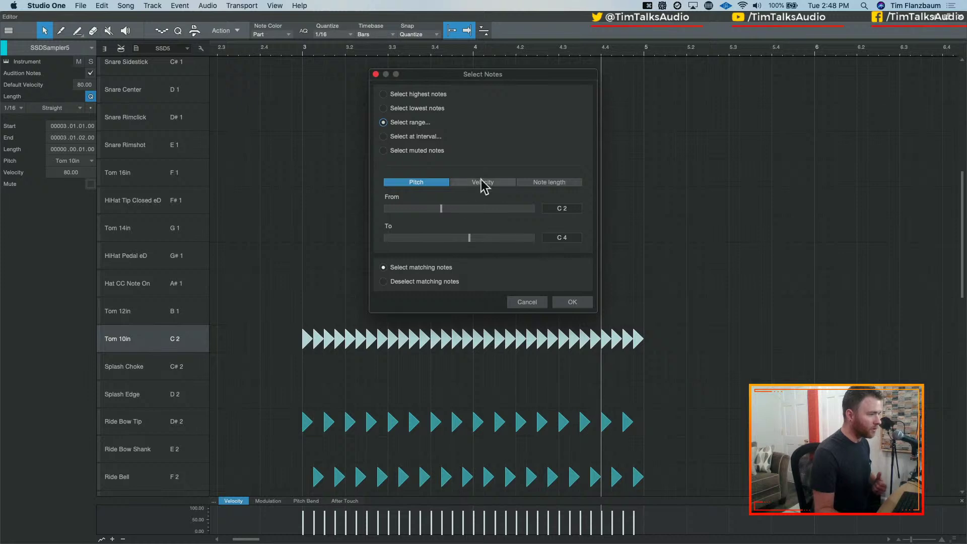
{"action": "left_click", "coordinate": [482, 183]}
{"action": "left_click", "coordinate": [542, 183]}
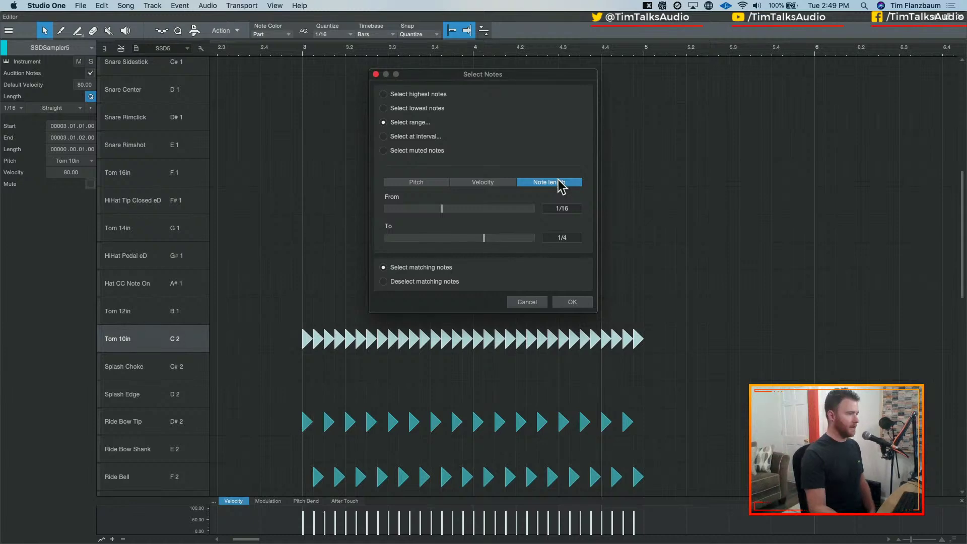
{"action": "left_click", "coordinate": [448, 208]}
{"action": "left_click_drag", "start_coordinate": [449, 208], "coordinate": [464, 247]}
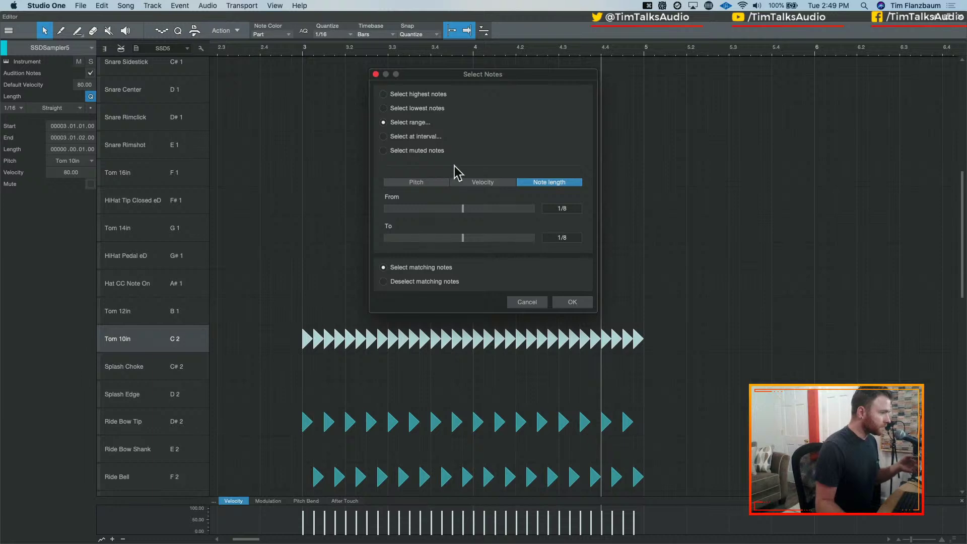
Try selecting the Tom 10in notes at a beat interval, using a 1/1 grid, an interval of 1 and a start offset of 0
{"action": "left_click", "coordinate": [437, 138]}
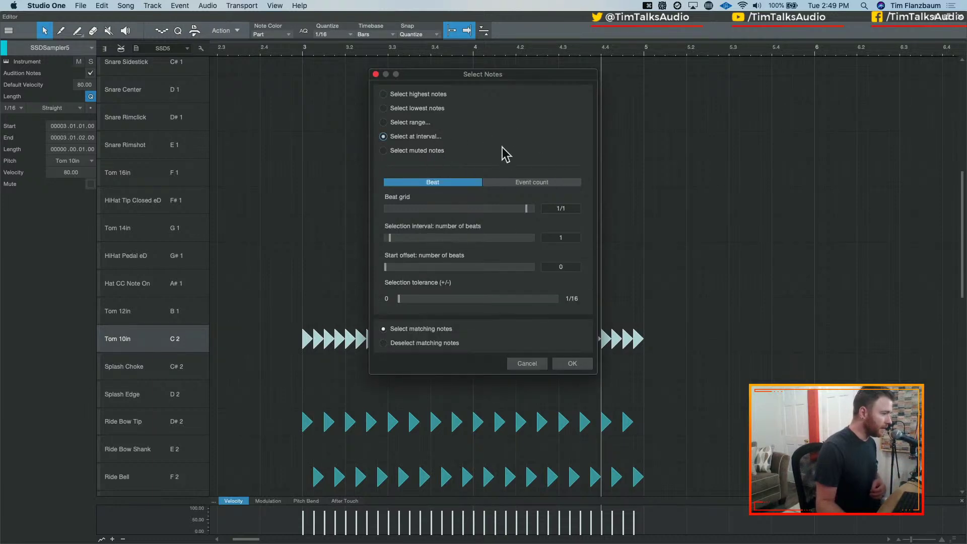
{"action": "left_click", "coordinate": [418, 123]}
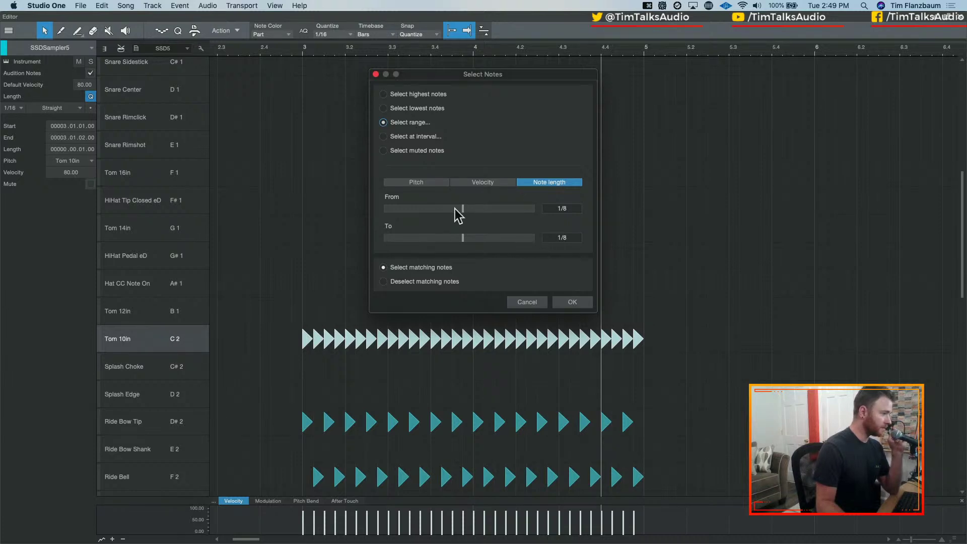
{"action": "left_click", "coordinate": [422, 138]}
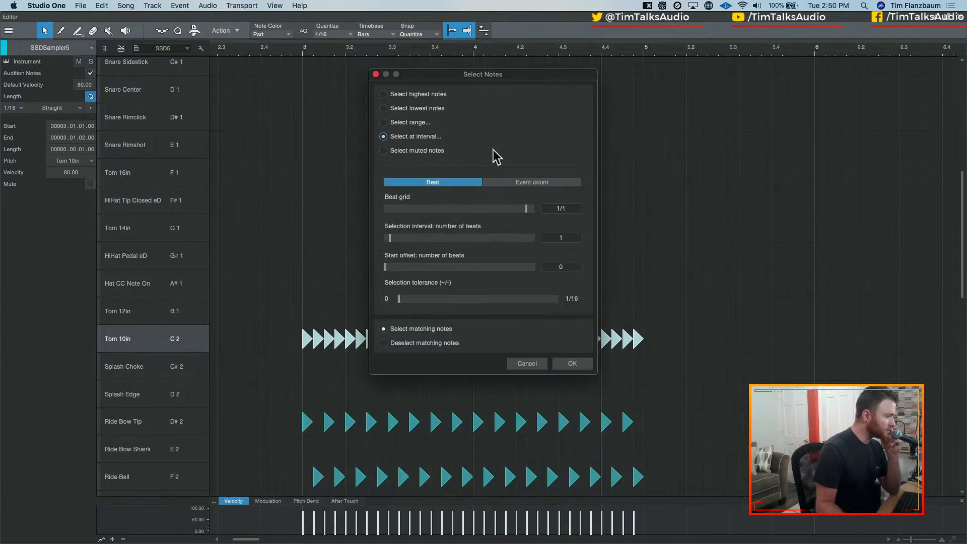
{"action": "left_click", "coordinate": [410, 151]}
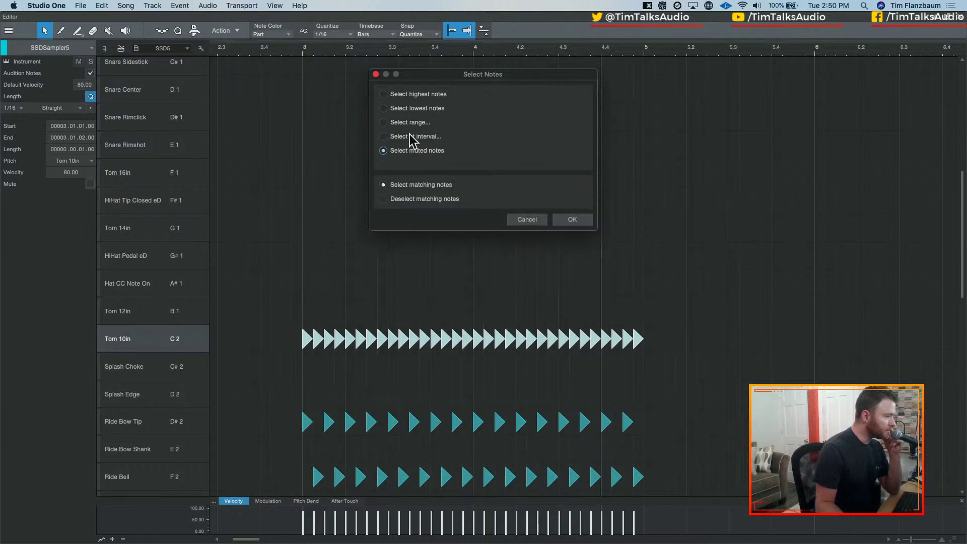
{"action": "left_click", "coordinate": [410, 137]}
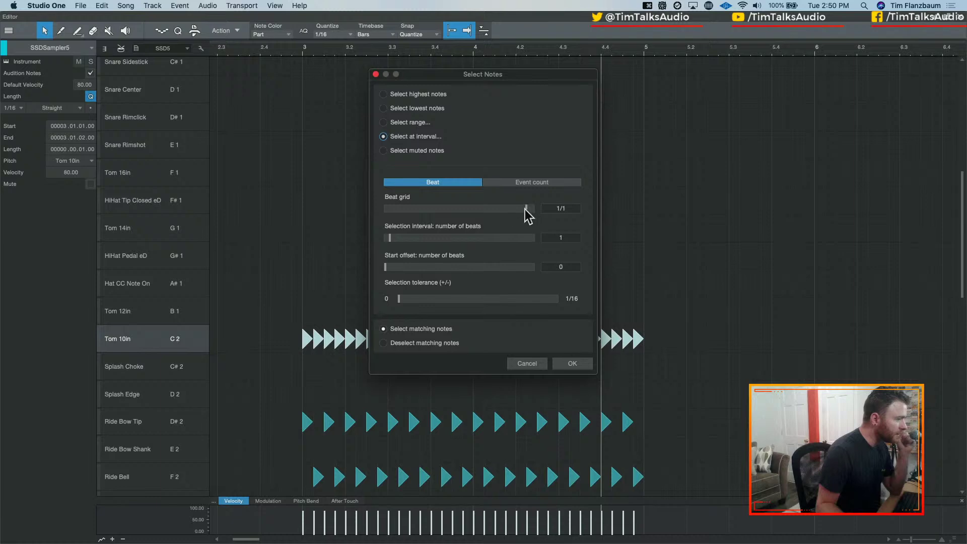
{"action": "mouse_move", "coordinate": [525, 209]}
{"action": "left_mouse_down"}
{"action": "mouse_move", "coordinate": [512, 210]}
{"action": "mouse_move", "coordinate": [537, 213]}
{"action": "mouse_move", "coordinate": [527, 218]}
{"action": "left_mouse_up"}
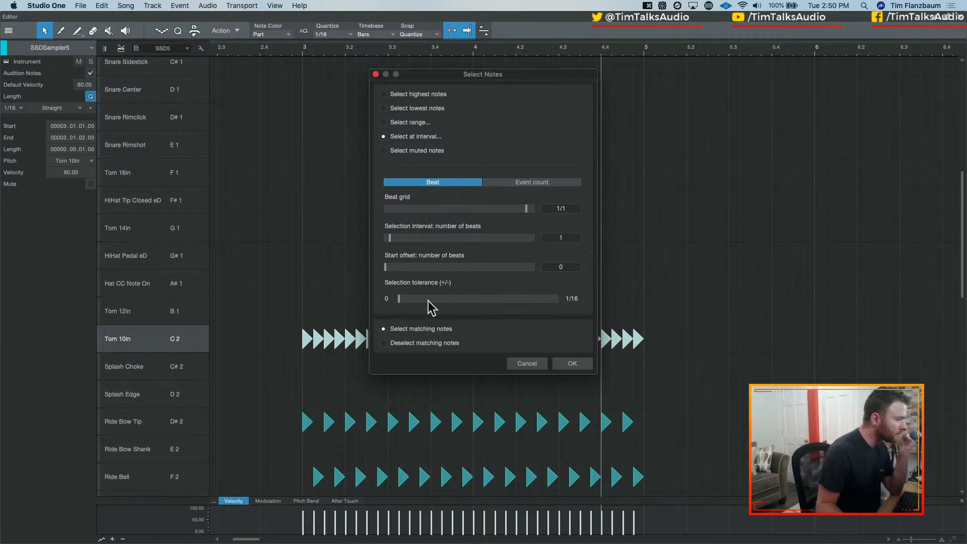
{"action": "left_click", "coordinate": [572, 363]}
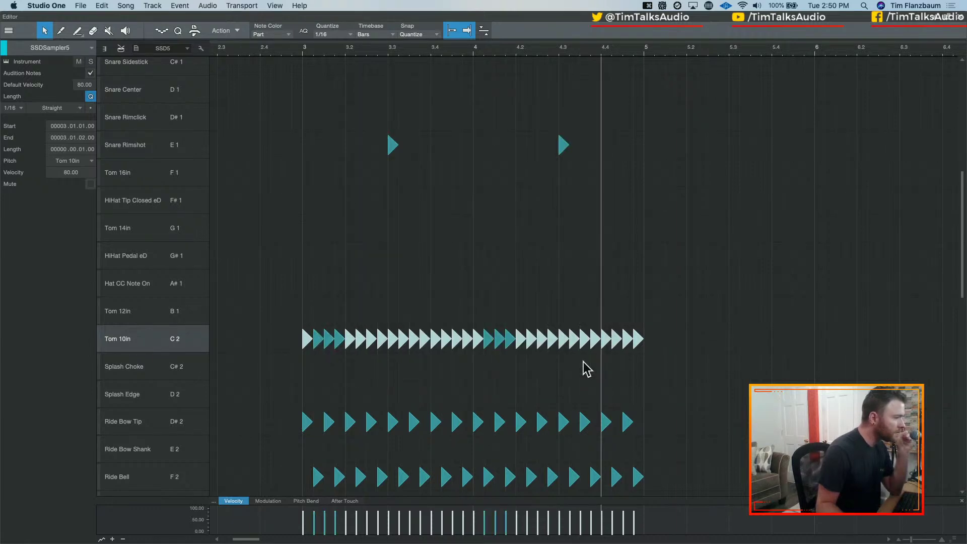
Move the interval-selected notes to Tom 12in and back to Tom 10in, then reselect every Tom 10in note
{"action": "key", "text": "super+z"}
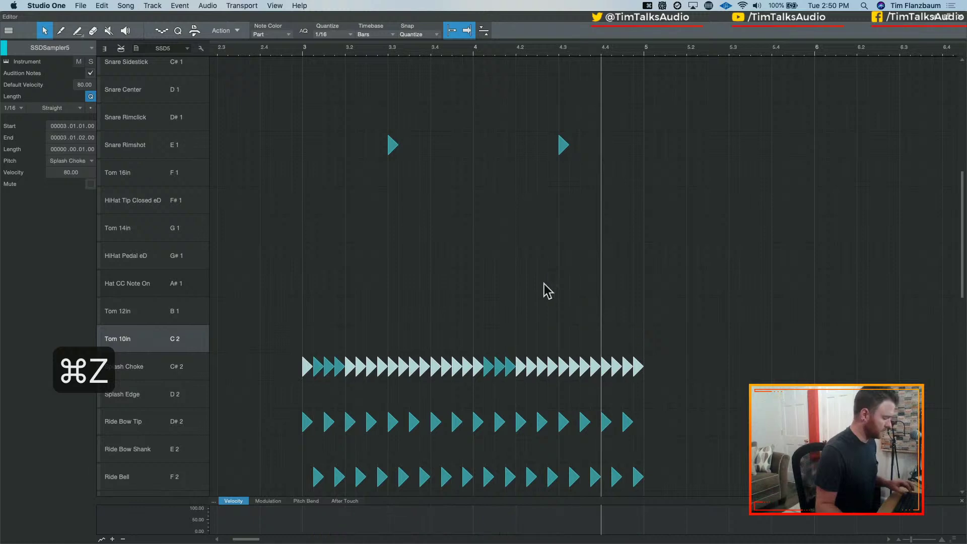
{"action": "key", "text": "shift+super+z"}
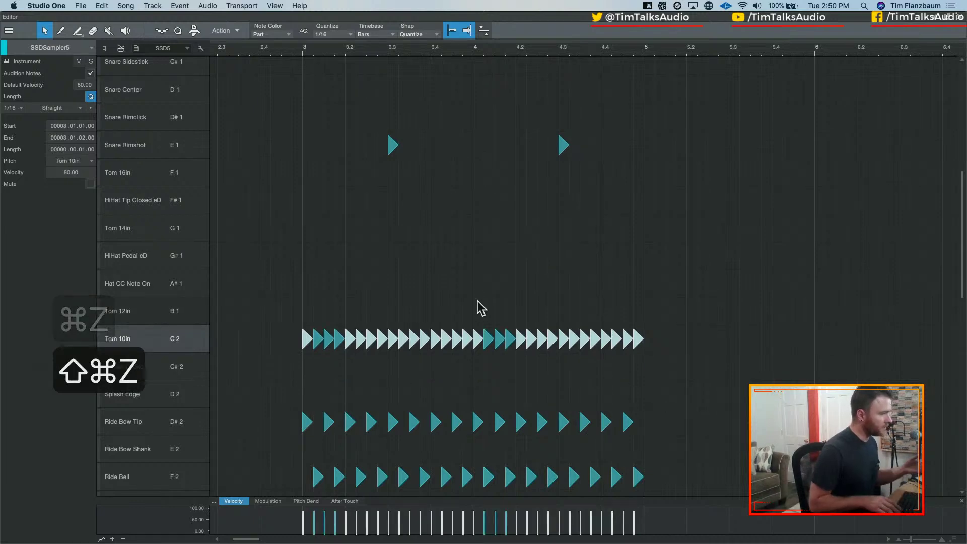
{"action": "key", "text": "Up"}
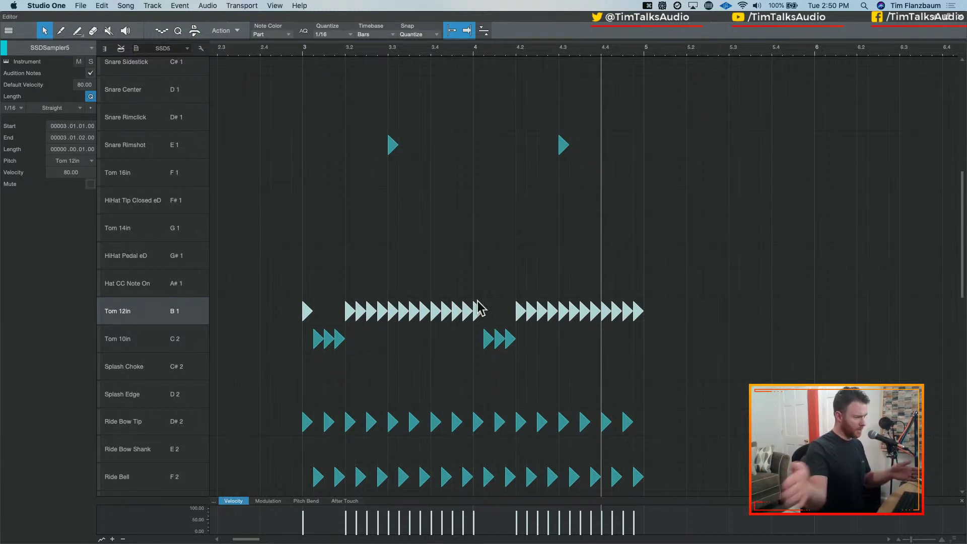
{"action": "key", "text": "Down"}
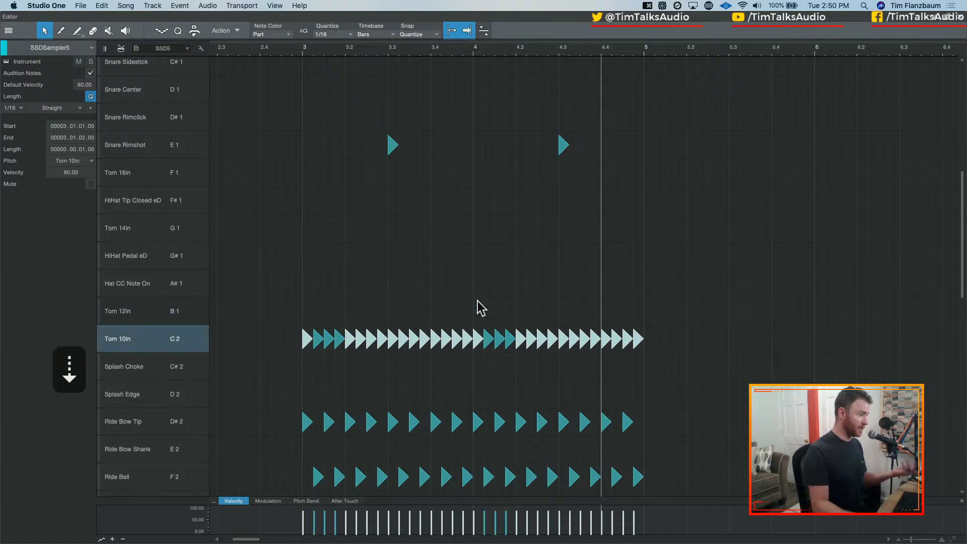
{"action": "left_click_drag", "start_coordinate": [279, 302], "coordinate": [770, 360]}
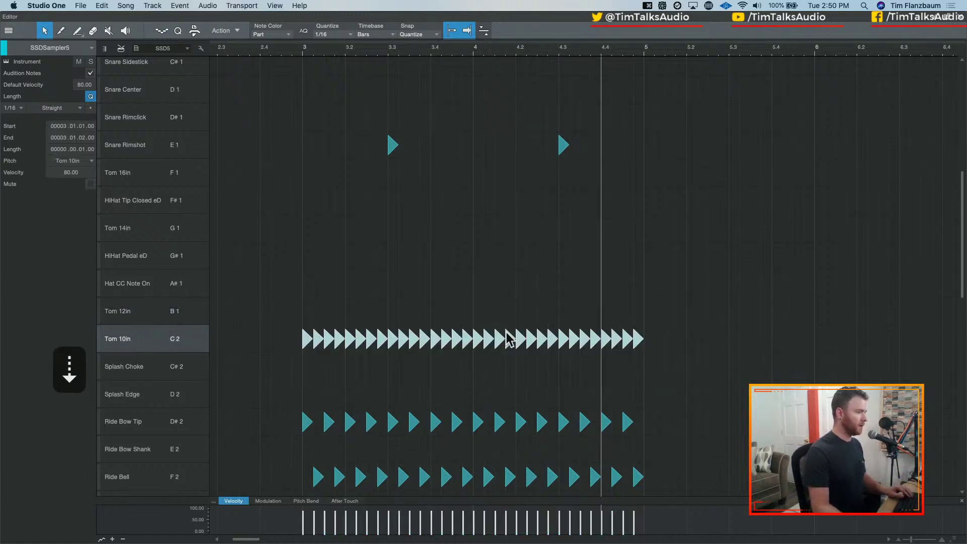
Try selecting the Tom 10in notes at a beat interval, using a 1/8 grid, an interval of 4 and a start offset of 1
{"action": "right_click", "coordinate": [507, 337]}
{"action": "left_click", "coordinate": [554, 409]}
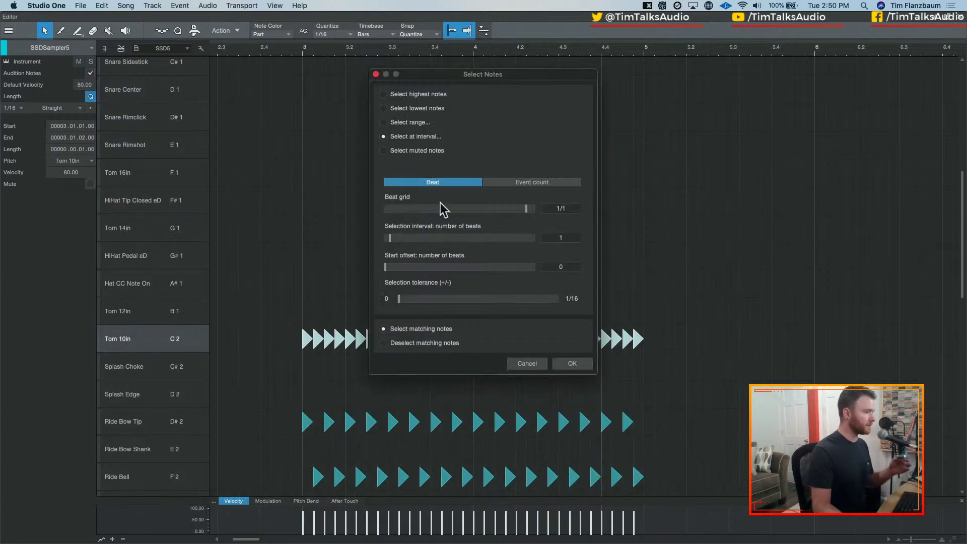
{"action": "left_click", "coordinate": [432, 124]}
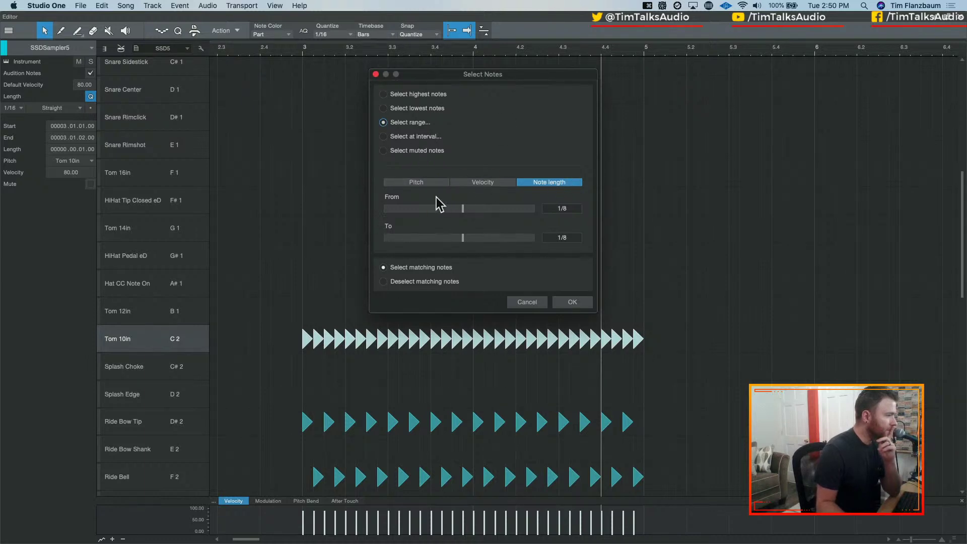
{"action": "left_click", "coordinate": [429, 138]}
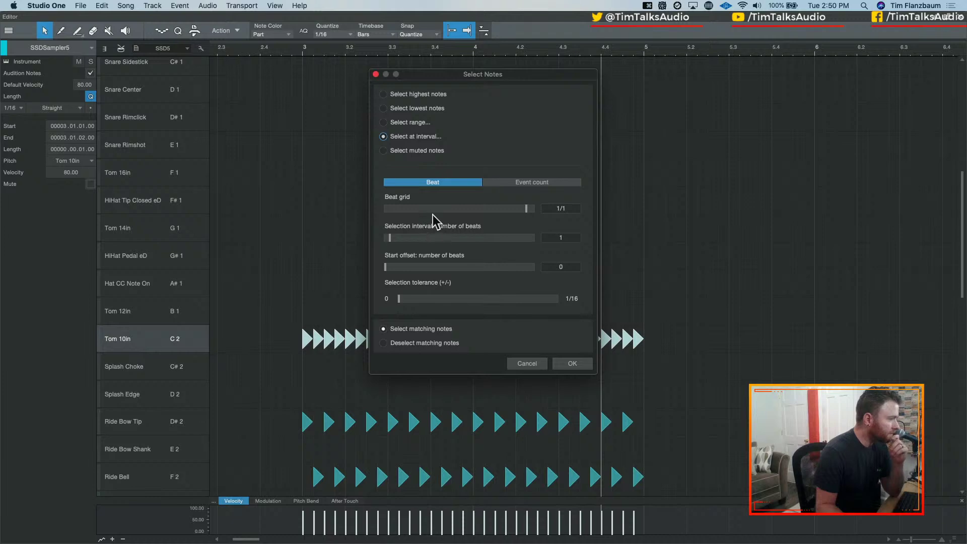
{"action": "left_click_drag", "start_coordinate": [526, 210], "coordinate": [462, 225]}
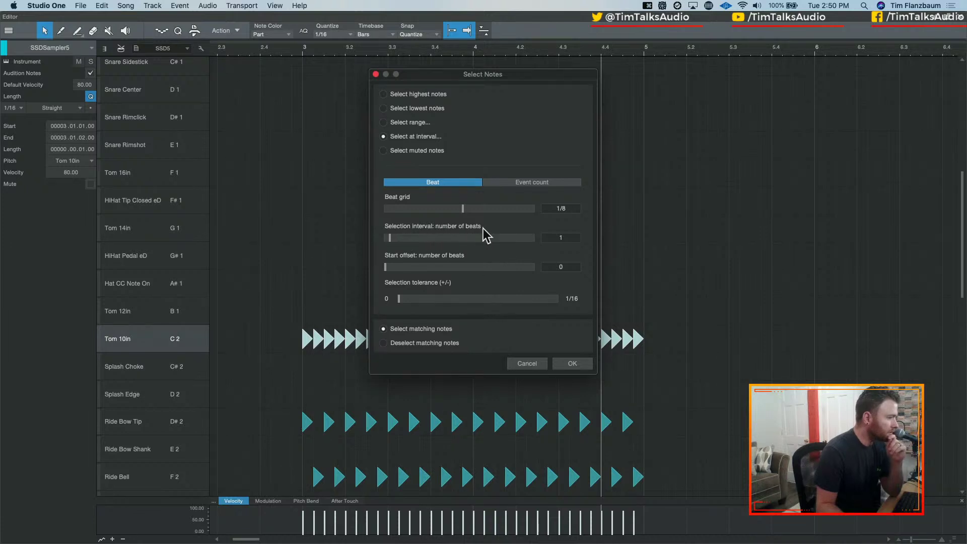
{"action": "left_click_drag", "start_coordinate": [389, 239], "coordinate": [404, 242]}
{"action": "left_click_drag", "start_coordinate": [386, 268], "coordinate": [391, 270]}
{"action": "left_click", "coordinate": [571, 364]}
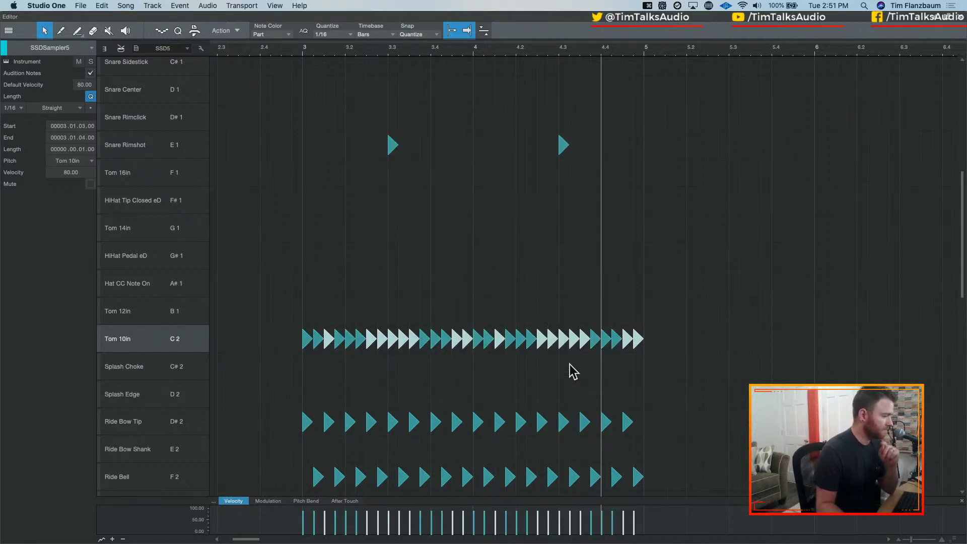
Reselect all Tom 10in notes and select them by event count at every 8th position, starting at position 1
{"action": "left_click_drag", "start_coordinate": [287, 314], "coordinate": [688, 346]}
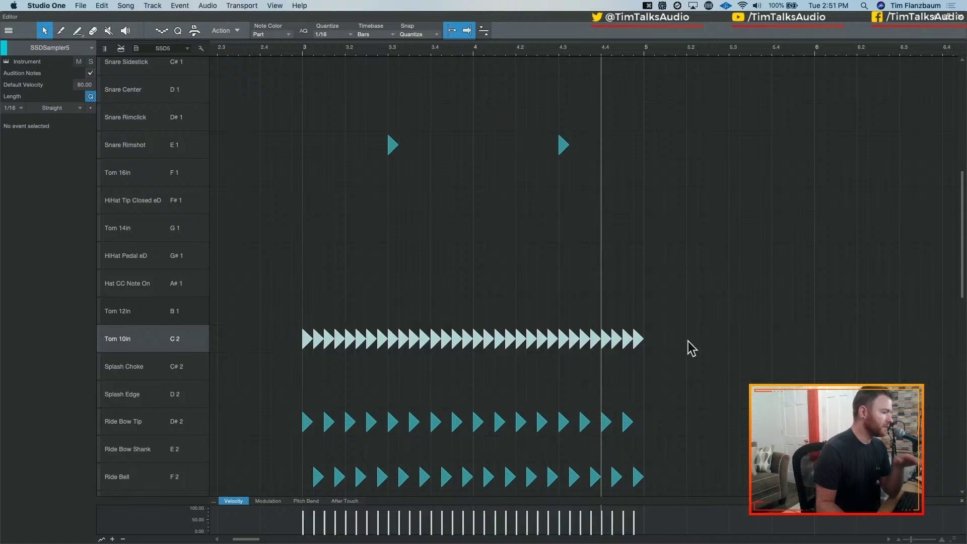
{"action": "right_click", "coordinate": [426, 347]}
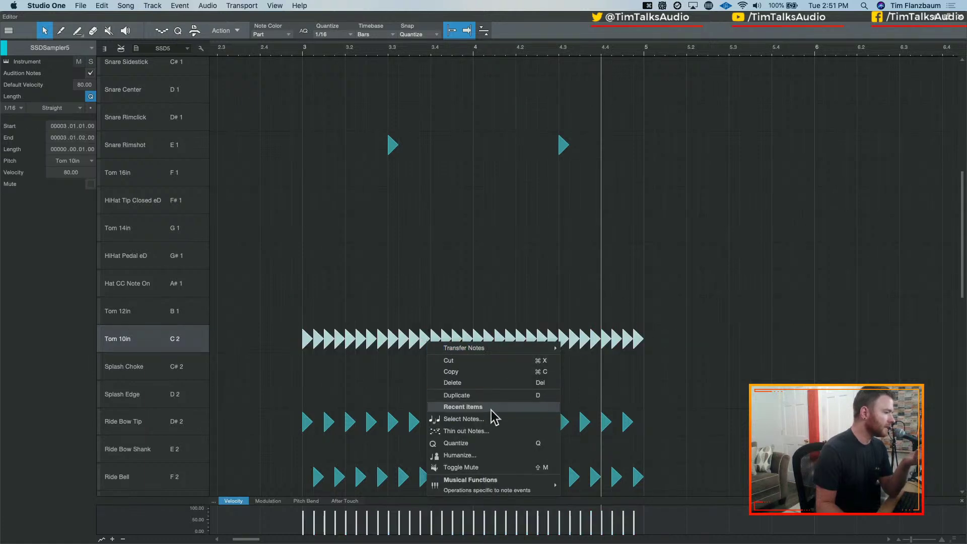
{"action": "left_click", "coordinate": [494, 418]}
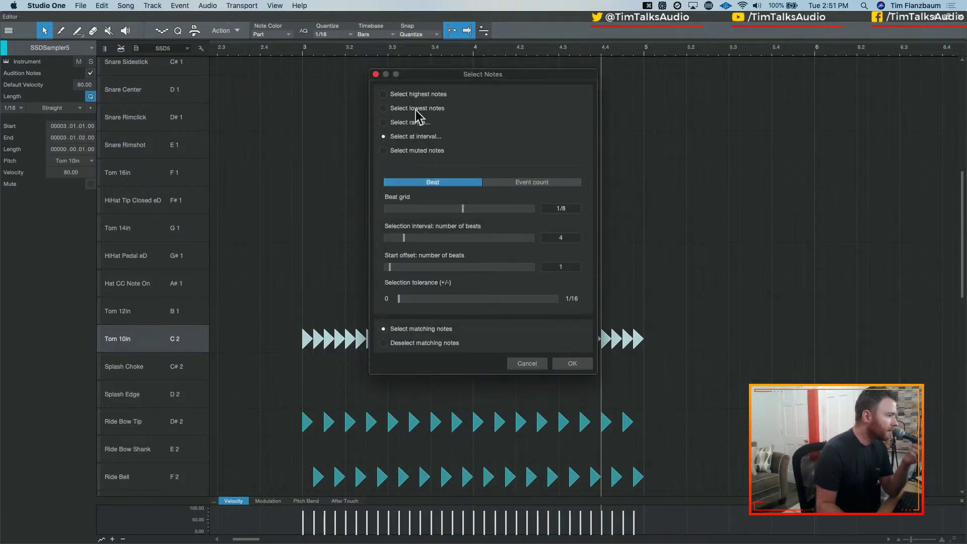
{"action": "left_click", "coordinate": [518, 183]}
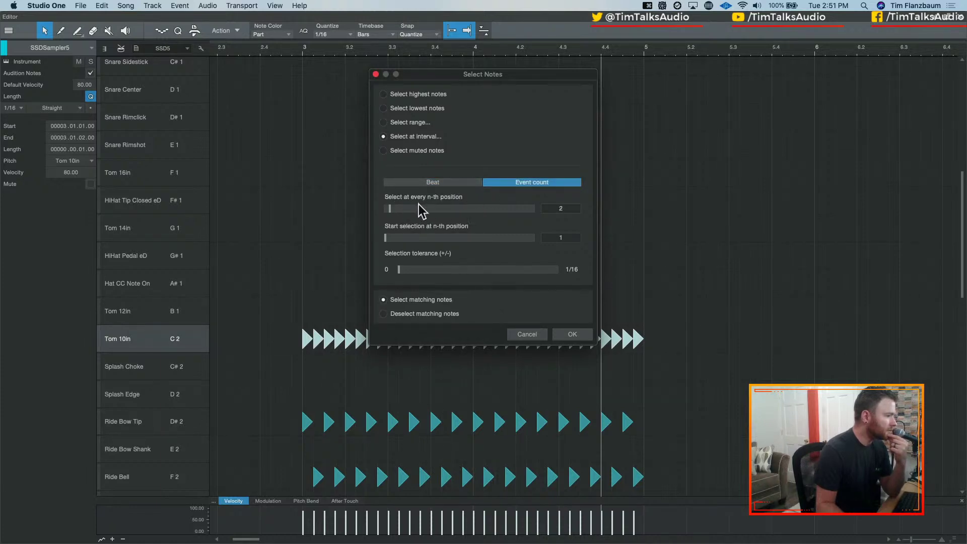
{"action": "left_click_drag", "start_coordinate": [391, 208], "coordinate": [419, 209]}
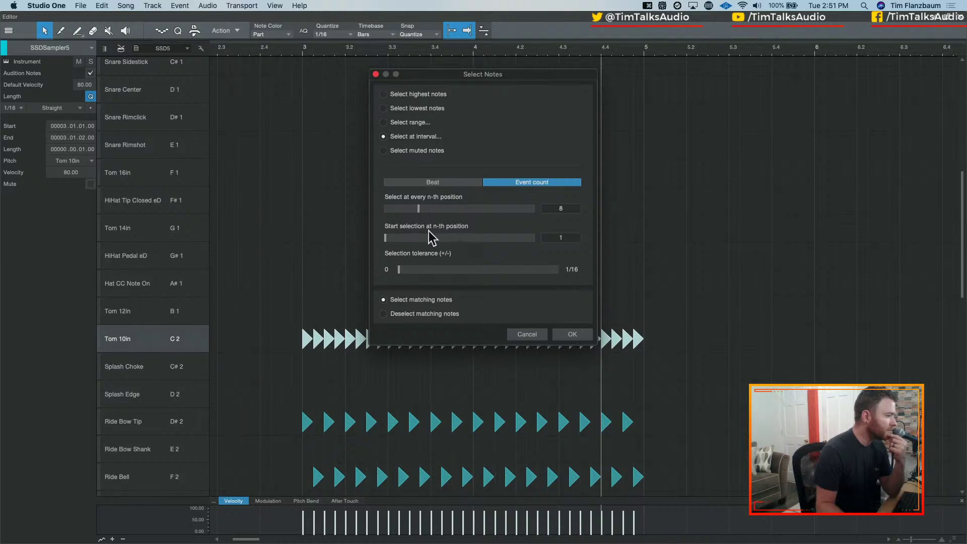
{"action": "left_click", "coordinate": [579, 335]}
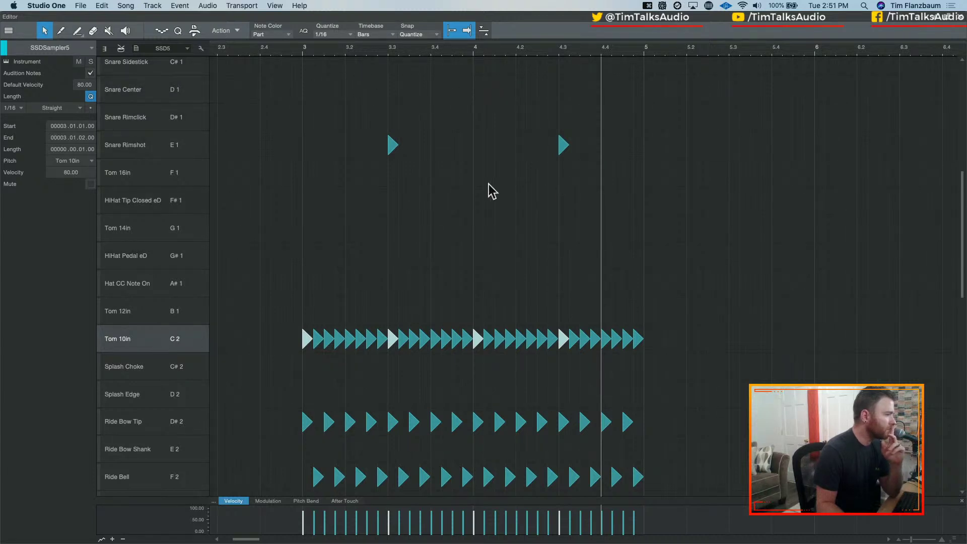
Reselect all Tom 10in notes in bars 3 and 4 and review the Select Notes event-count settings without applying them
{"action": "left_click_drag", "start_coordinate": [270, 270], "coordinate": [657, 352]}
{"action": "right_click", "coordinate": [608, 336]}
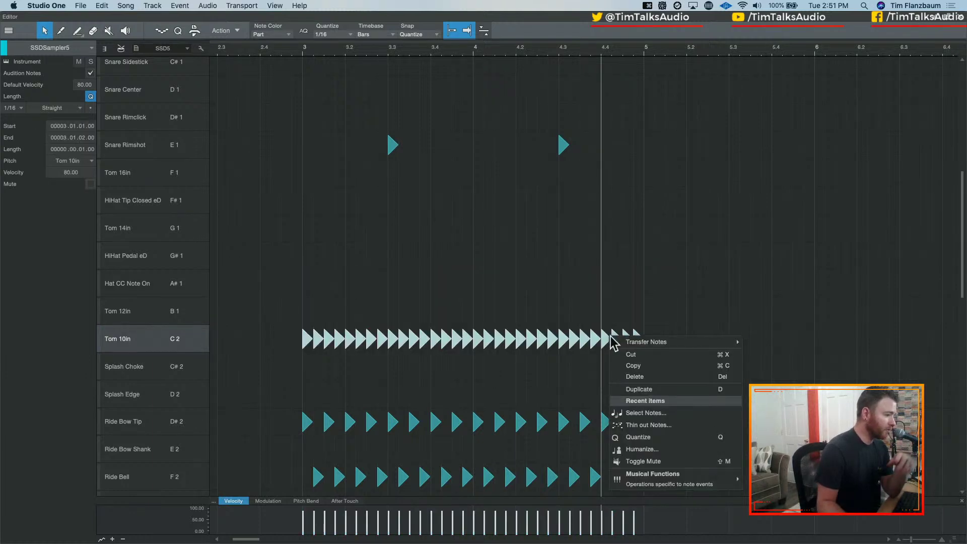
{"action": "left_click", "coordinate": [668, 425]}
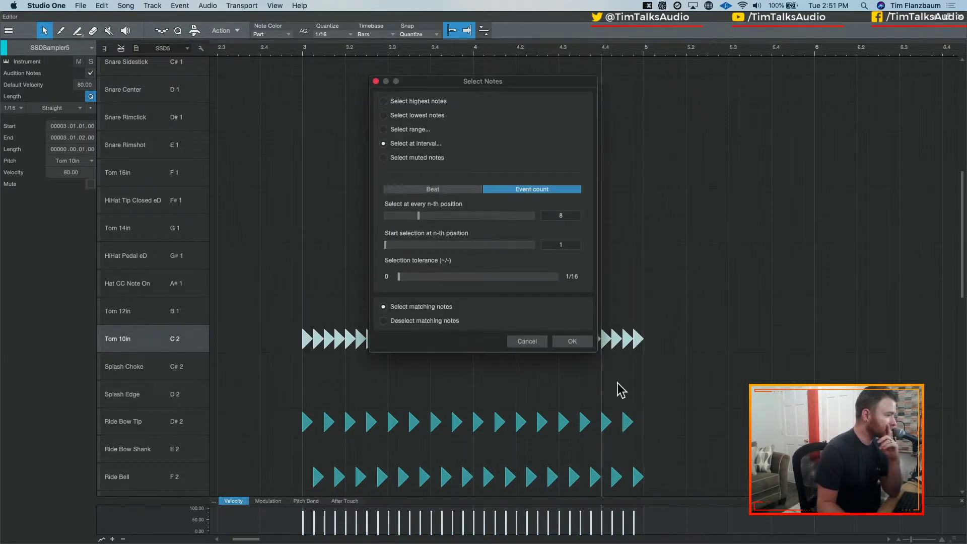
{"action": "left_click", "coordinate": [540, 341]}
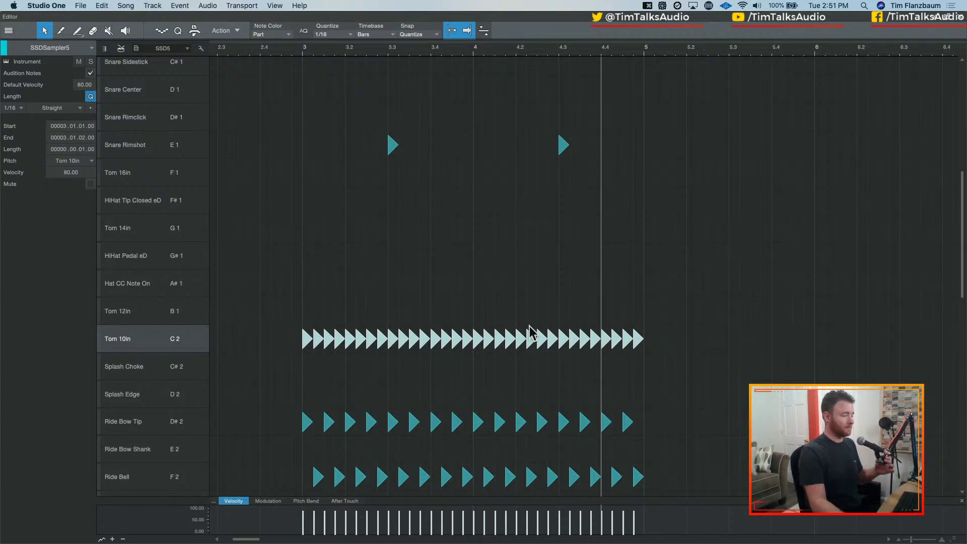
Try thinning out the Tom 10in notes with Simplify at 50% and moving them to Tom 12in, and undo both changes
{"action": "right_click", "coordinate": [384, 339]}
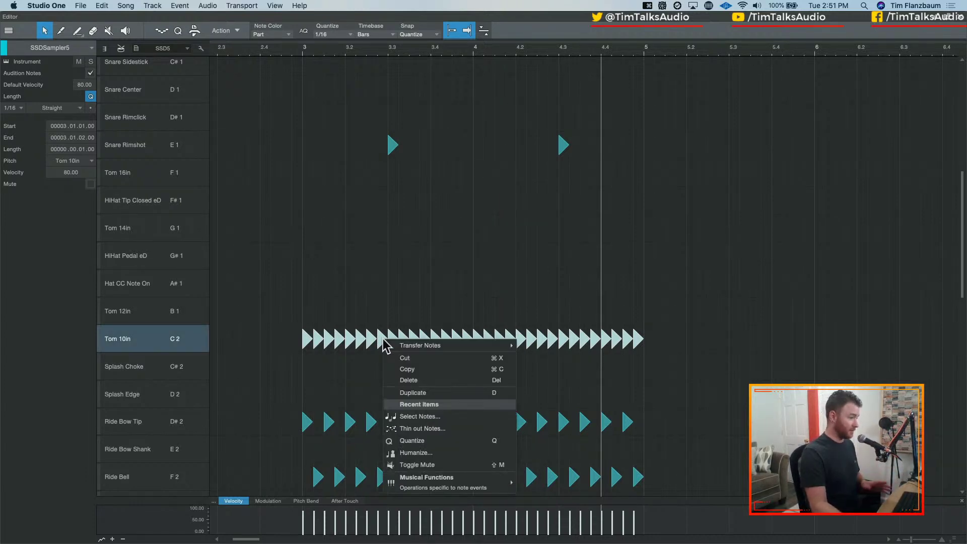
{"action": "left_click", "coordinate": [463, 429]}
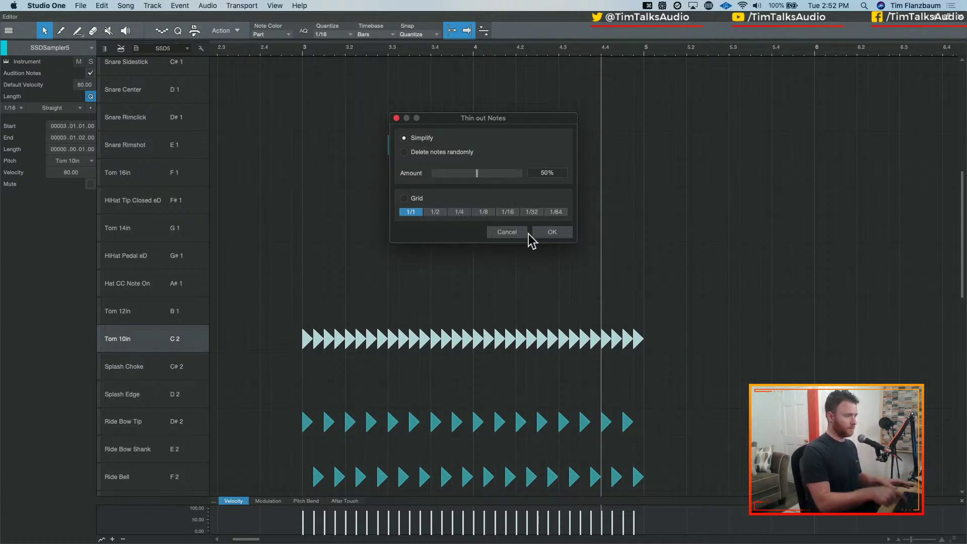
{"action": "key", "text": "Return"}
{"action": "left_click_drag", "start_coordinate": [297, 304], "coordinate": [646, 372]}
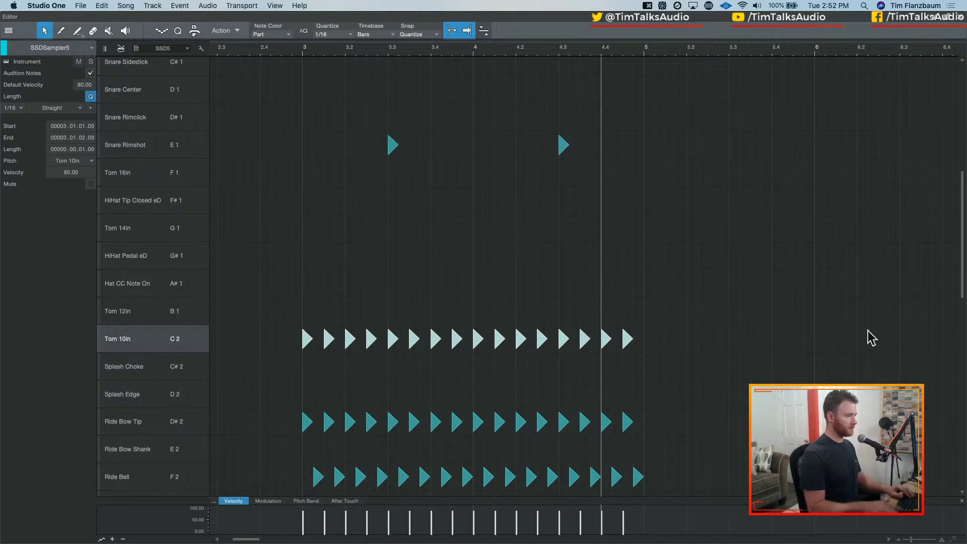
{"action": "key", "text": "Up"}
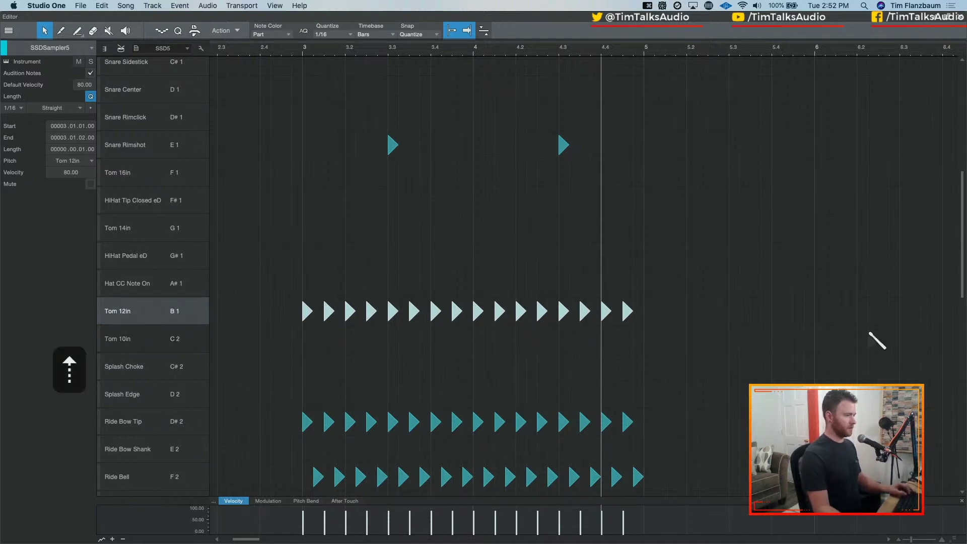
{"action": "key", "text": "super+z"}
{"action": "key", "text": "super+z"}
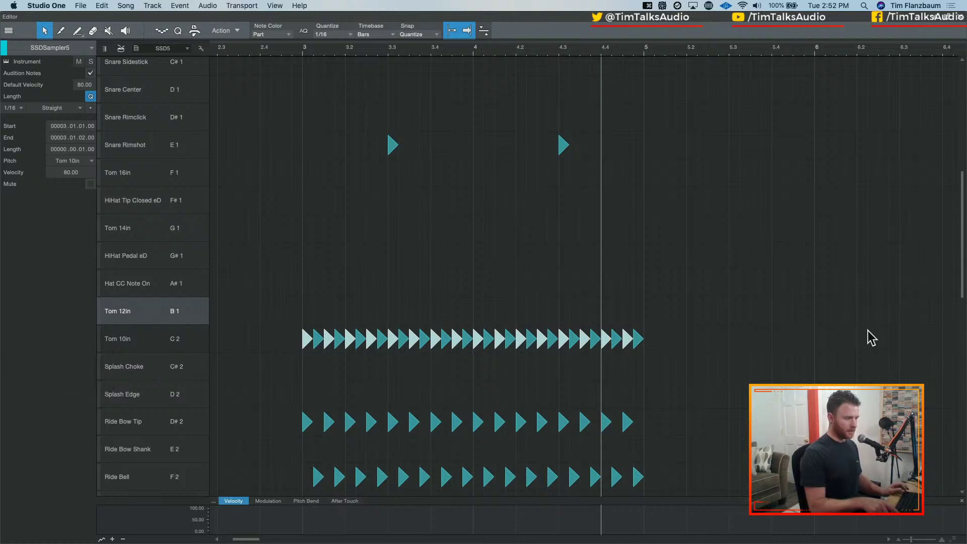
Move the selected alternate Tom 10in notes to Hat CC Note On and apply Select Notes with a 1/8 beat grid, interval 0 and start offset 0
{"action": "key", "text": "Up"}
{"action": "key", "text": "Up"}
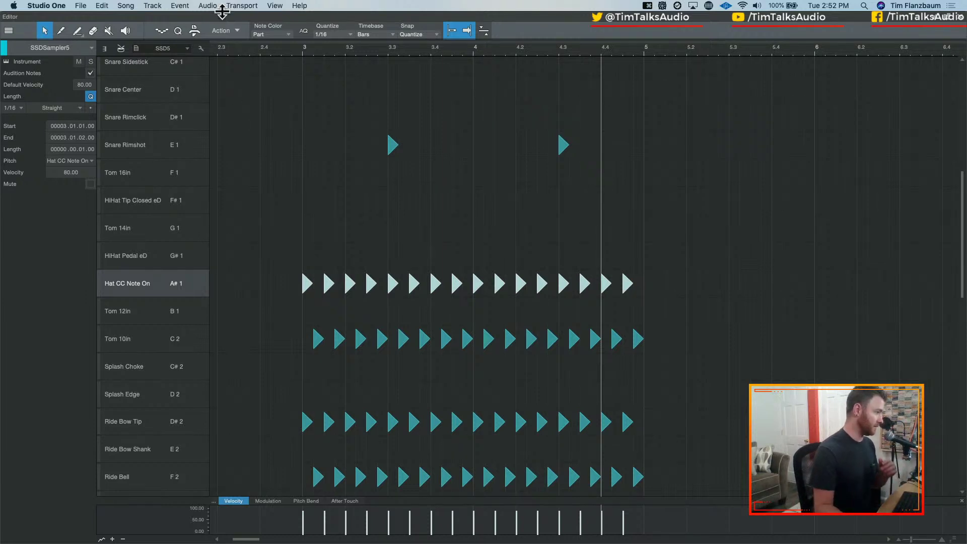
{"action": "left_click", "coordinate": [236, 31]}
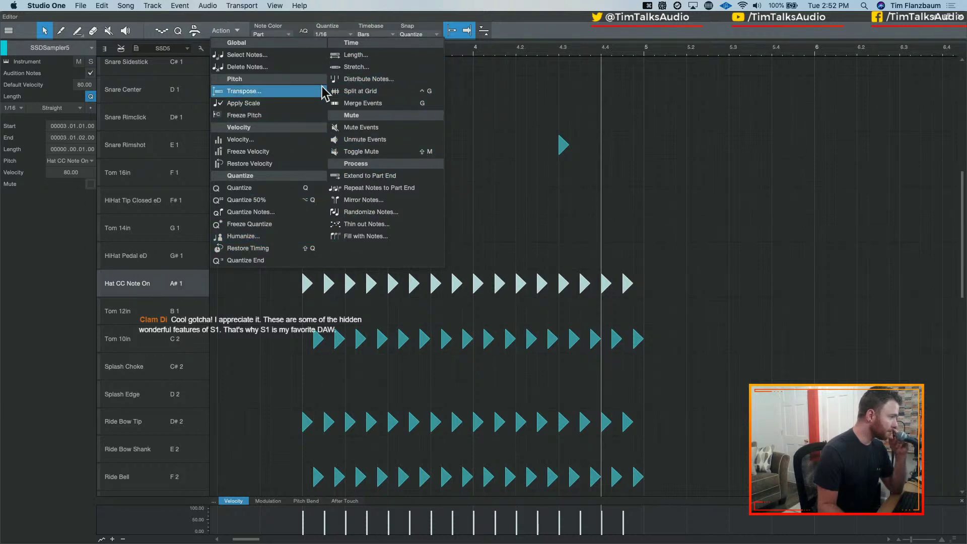
{"action": "left_click", "coordinate": [293, 59]}
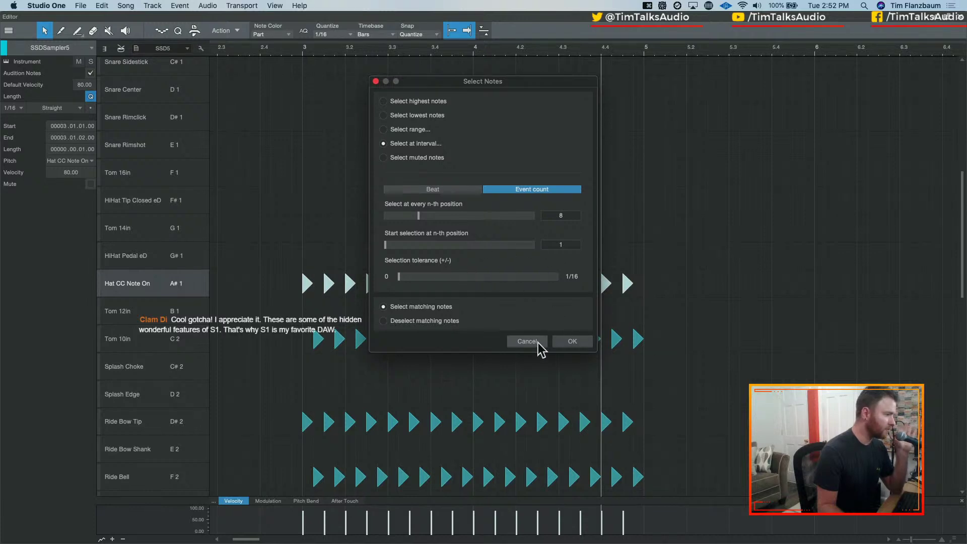
{"action": "left_click", "coordinate": [445, 189]}
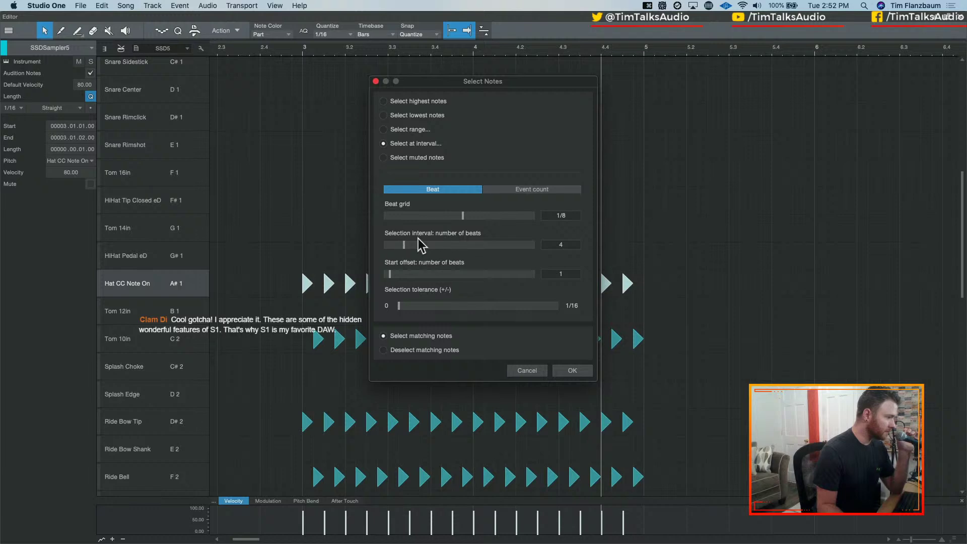
{"action": "left_click_drag", "start_coordinate": [403, 245], "coordinate": [412, 282]}
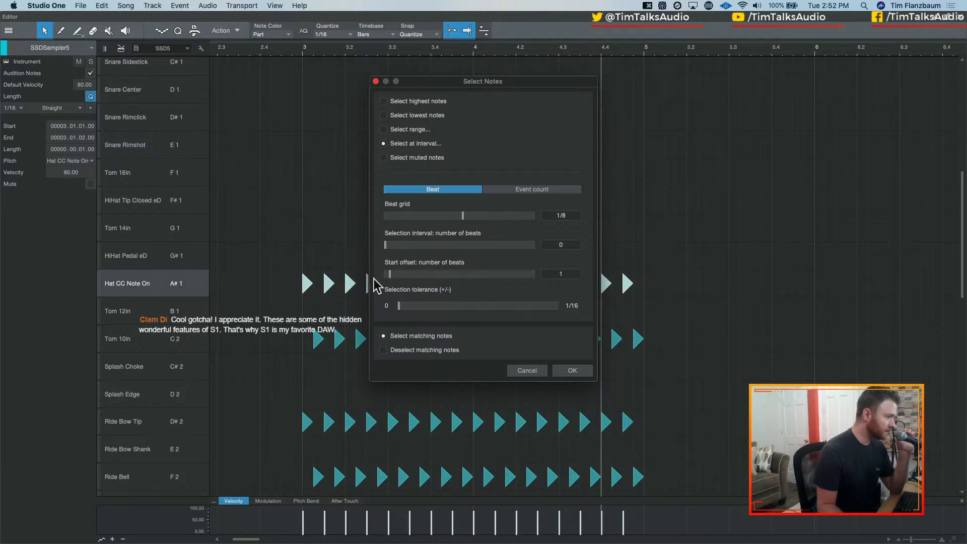
{"action": "left_click", "coordinate": [566, 371]}
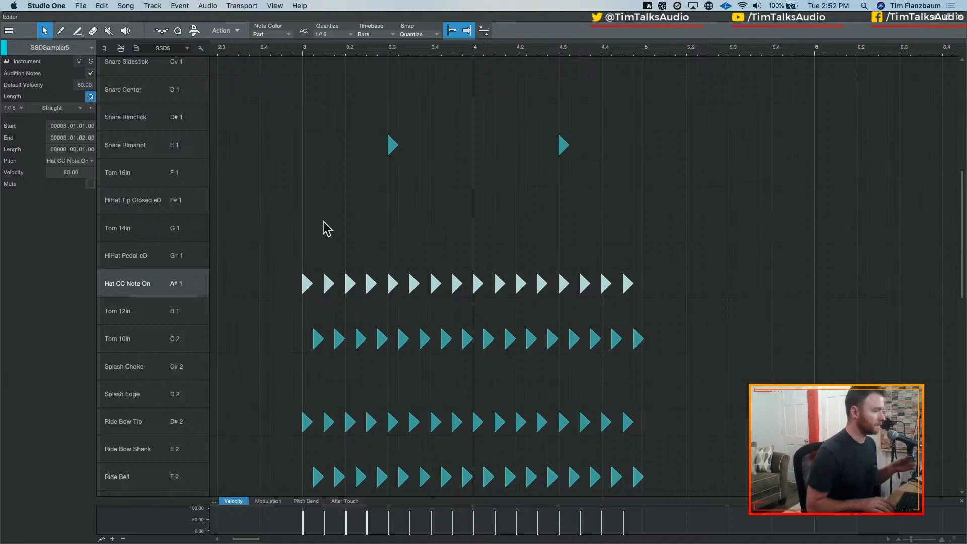
Return the notes to Tom 10in and apply Select Notes to the whole row with a 1/8 beat grid, interval 0 and start offset 0
{"action": "key", "text": "Down"}
{"action": "key", "text": "Down"}
{"action": "left_click_drag", "start_coordinate": [249, 242], "coordinate": [825, 408]}
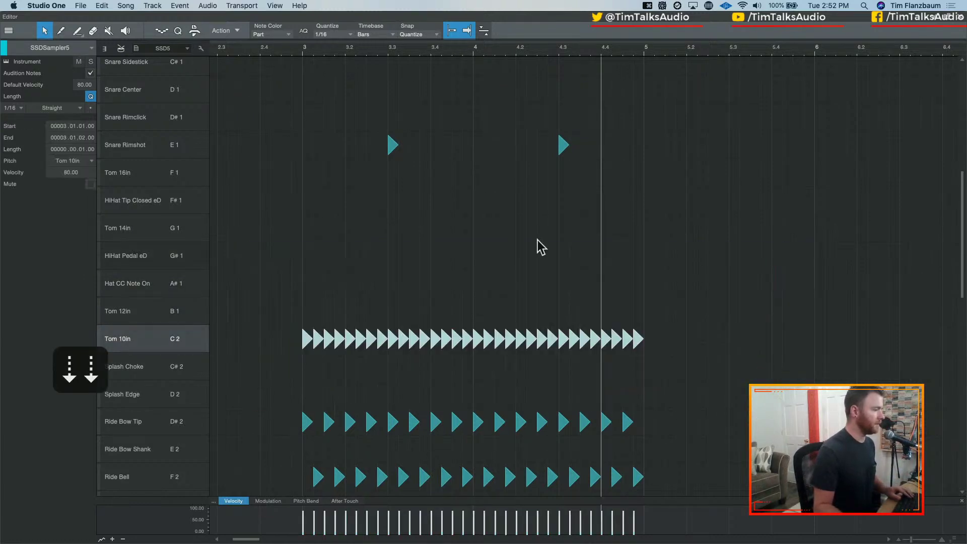
{"action": "left_click", "coordinate": [236, 31]}
{"action": "left_click", "coordinate": [259, 54]}
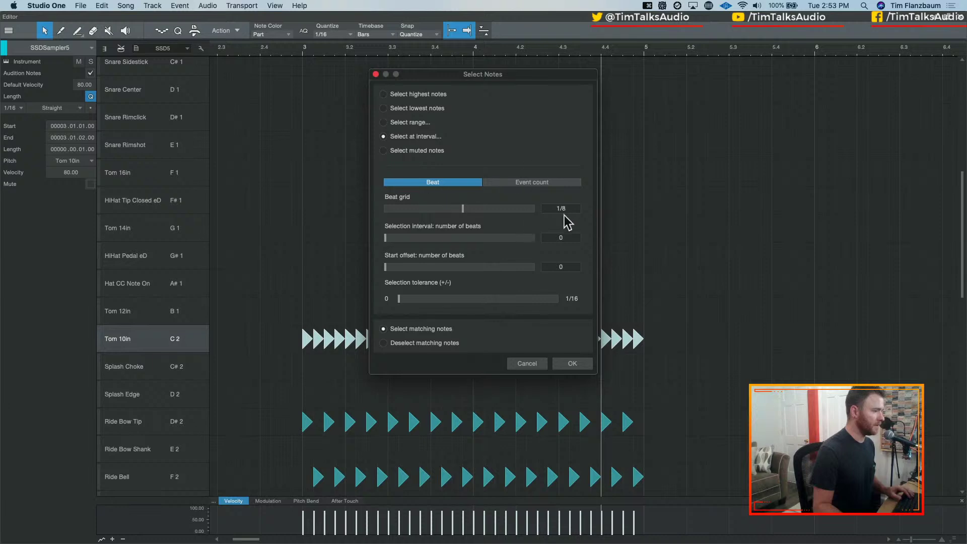
{"action": "left_click", "coordinate": [572, 363]}
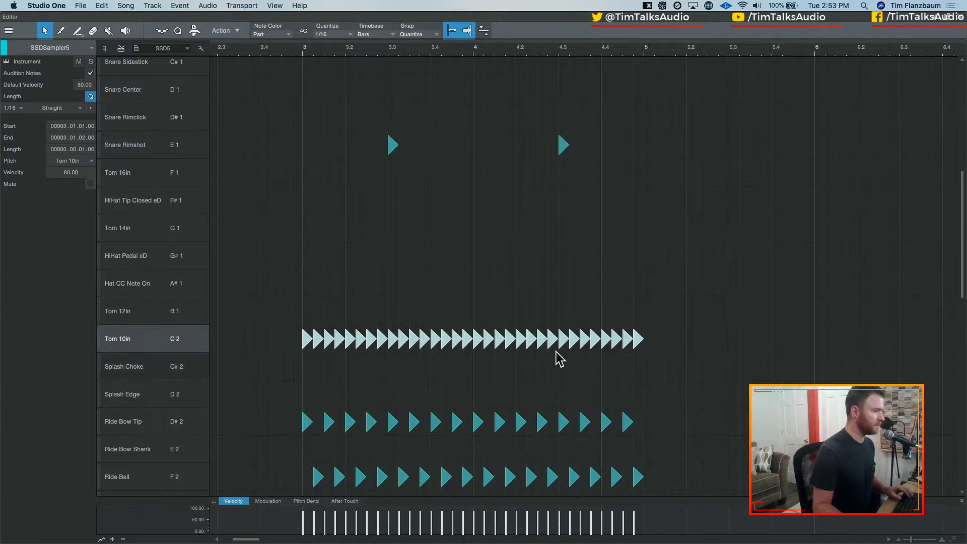
Try selecting the Tom 10in notes on the 1/8 beat grid with interval 0 and a start offset of 1
{"action": "left_click", "coordinate": [237, 31]}
{"action": "left_click", "coordinate": [297, 55]}
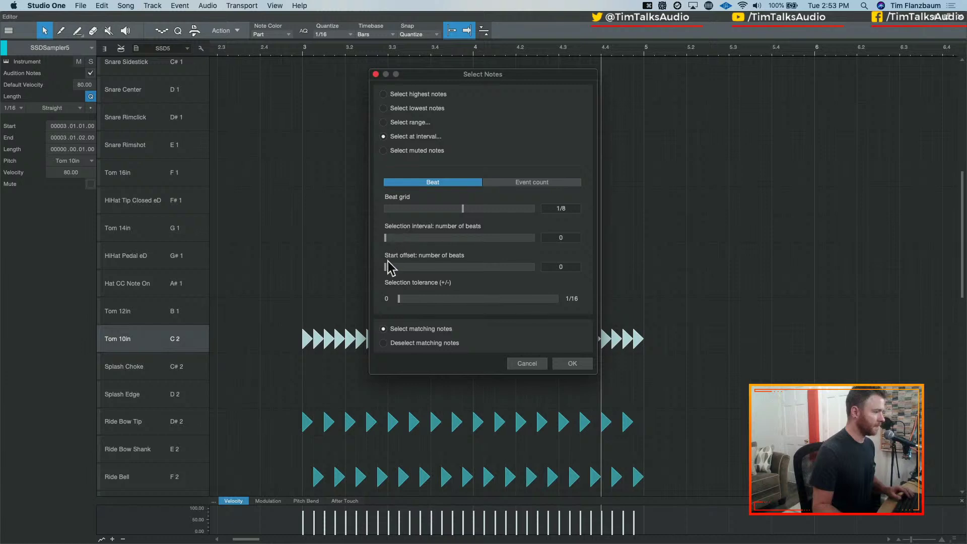
{"action": "left_click_drag", "start_coordinate": [387, 267], "coordinate": [391, 268]}
{"action": "left_click", "coordinate": [573, 364]}
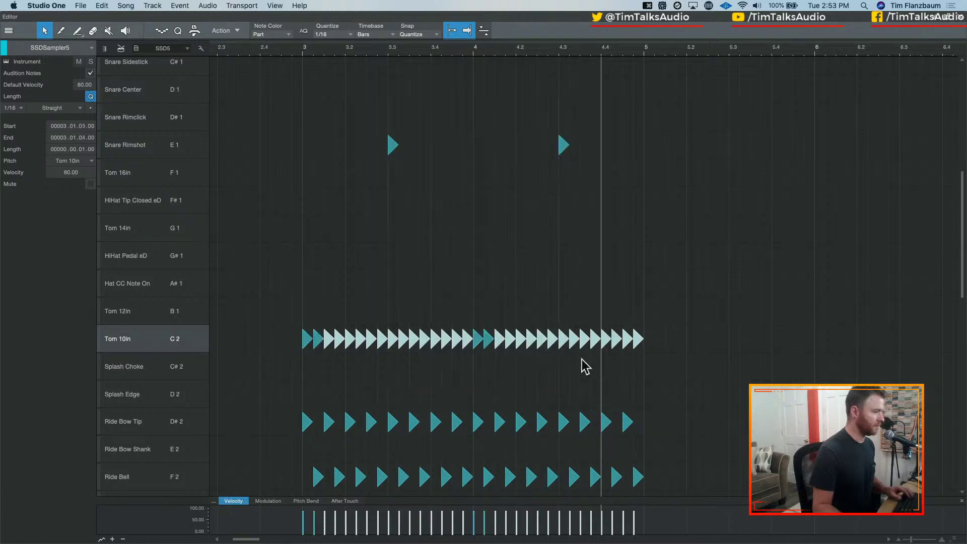
Undo the last note moves and delete all Tom 12in and Tom 10in notes in bars 3 and 4
{"action": "key", "text": "super+z"}
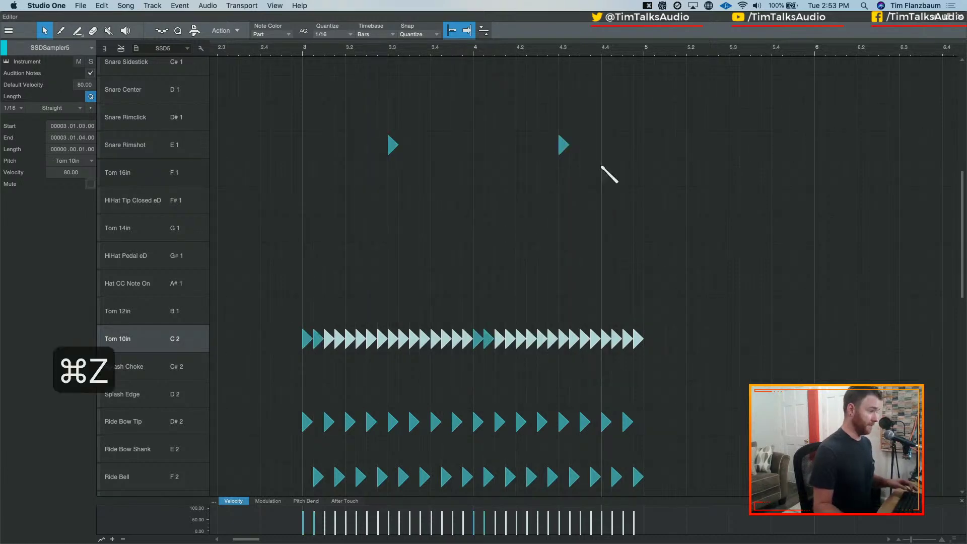
{"action": "left_click", "coordinate": [426, 298]}
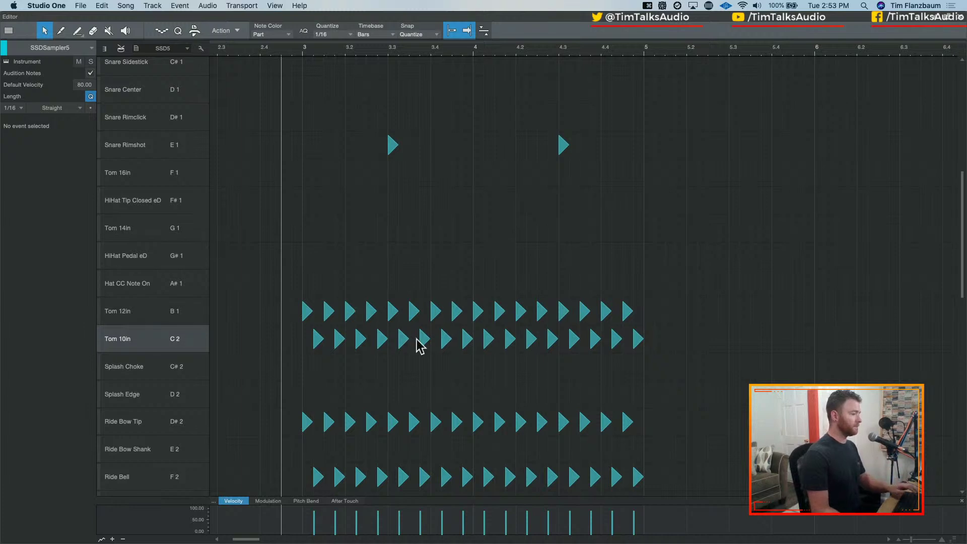
{"action": "left_click_drag", "start_coordinate": [270, 269], "coordinate": [688, 381]}
{"action": "key", "text": "Delete"}
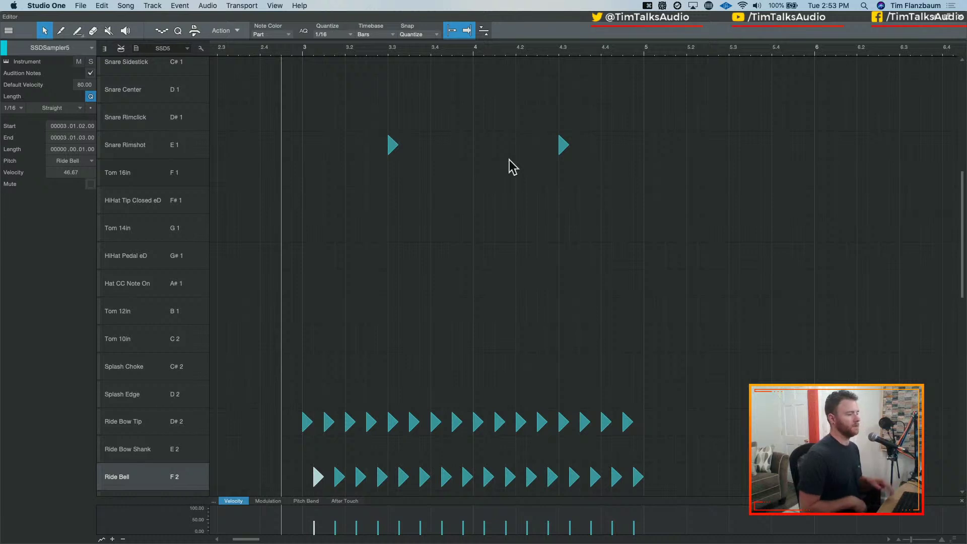
Play back the drum part in bars 3 and 4, and select all the Ride Bell notes
{"action": "key", "text": "space"}
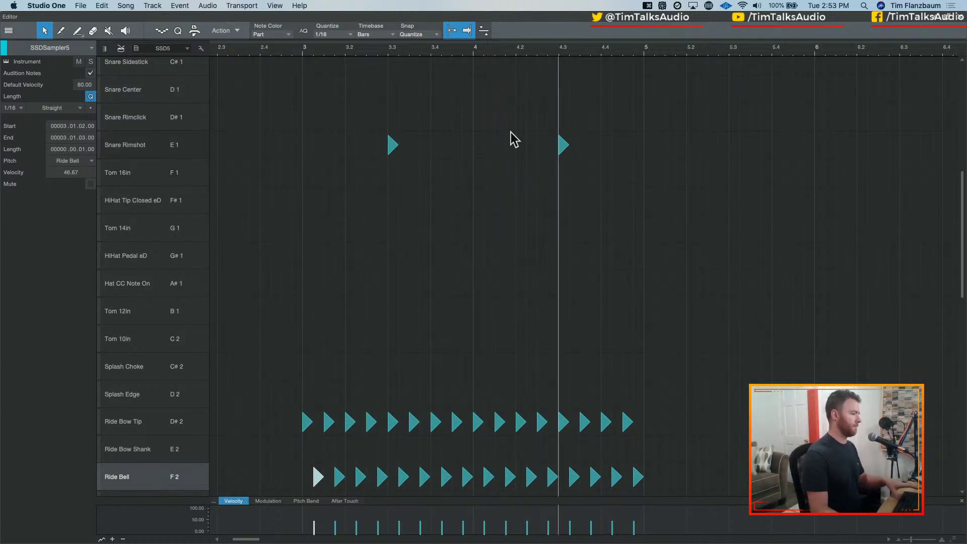
{"action": "key", "text": "space"}
{"action": "left_click_drag", "start_coordinate": [281, 491], "coordinate": [720, 487]}
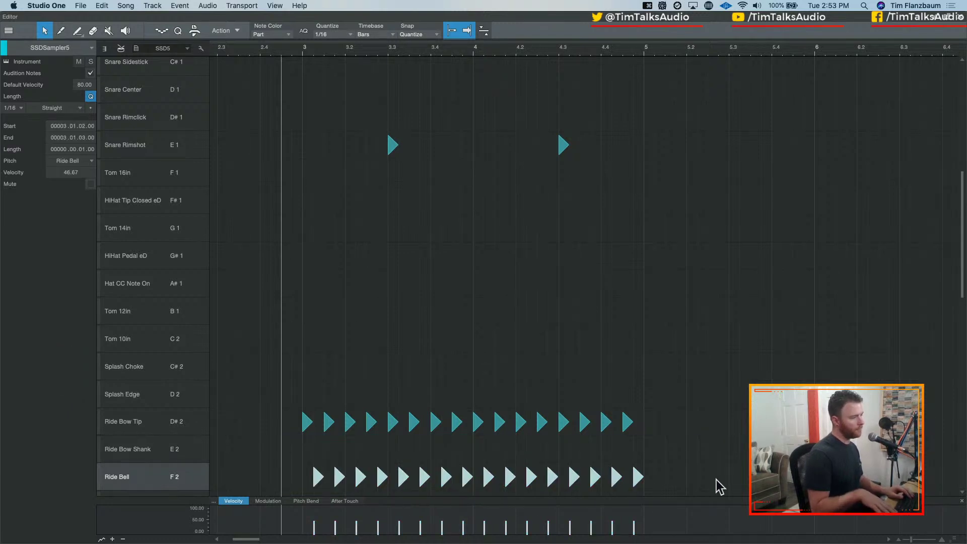
Move the selected Ride Bell notes to the Ride Bow Tip row and try lowering their velocity to about 33
{"action": "key", "text": "Up"}
{"action": "key", "text": "Up"}
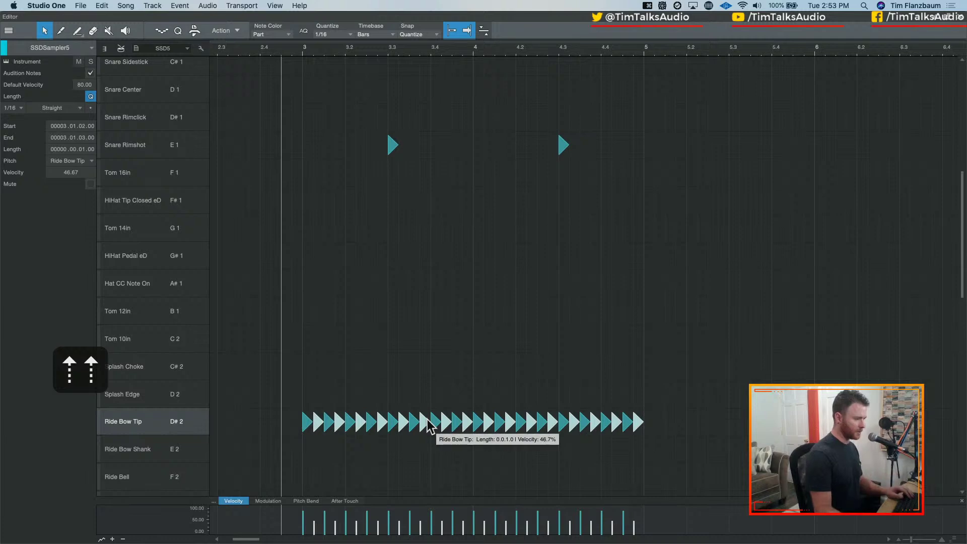
{"action": "left_click_drag", "start_coordinate": [398, 527], "coordinate": [401, 538]}
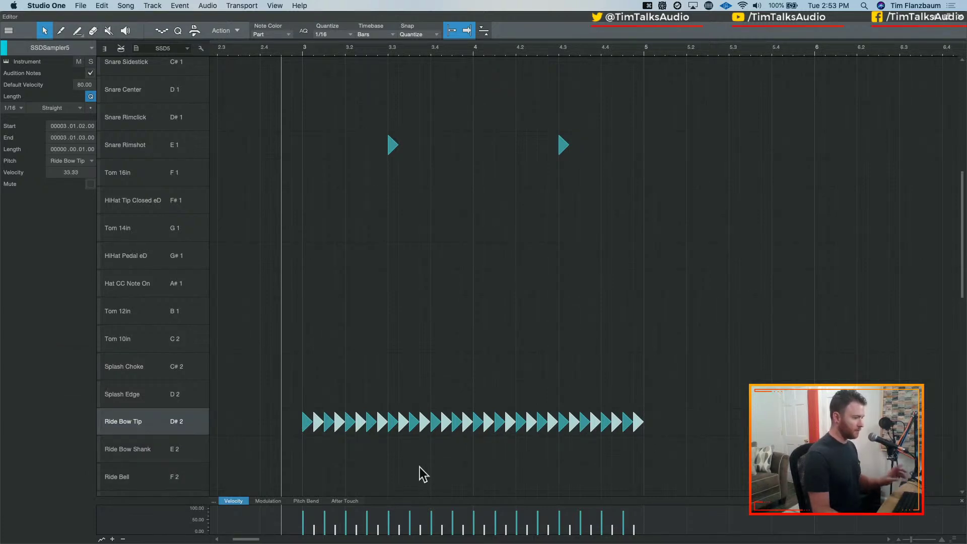
{"action": "key", "text": "super+z"}
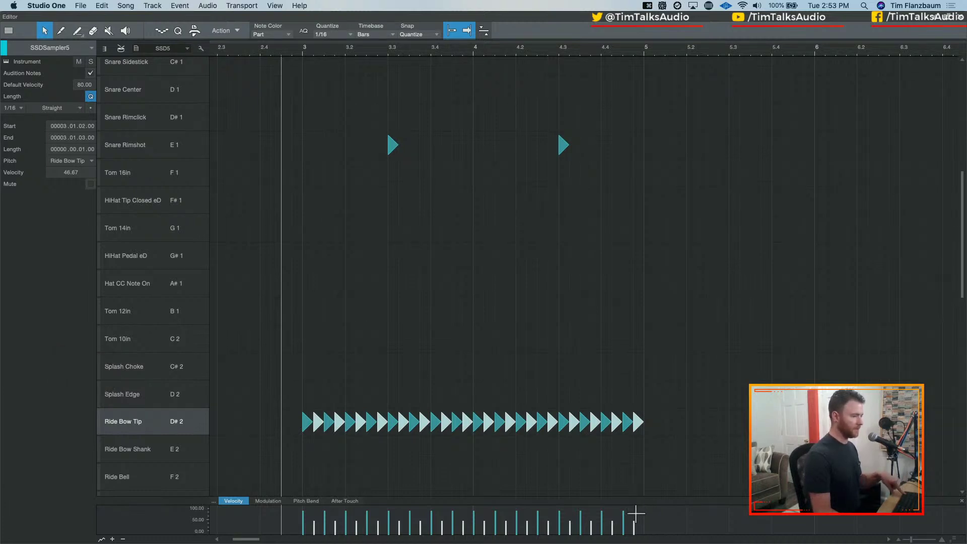
Try scaling the velocities of the selected off-beat Ride Bow Tip notes down to about 41 with the transform box
{"action": "left_click_drag", "start_coordinate": [643, 514], "coordinate": [307, 526]}
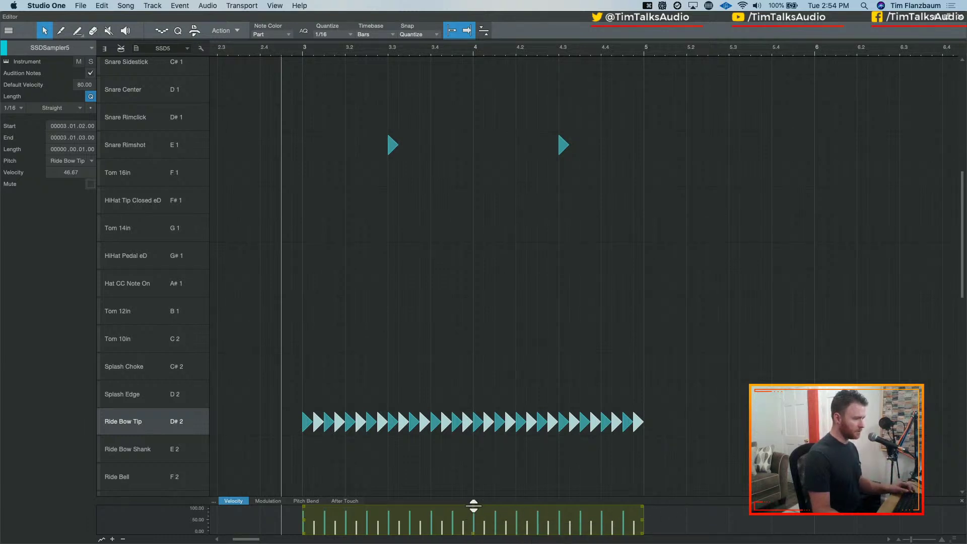
{"action": "left_click_drag", "start_coordinate": [472, 508], "coordinate": [479, 521]}
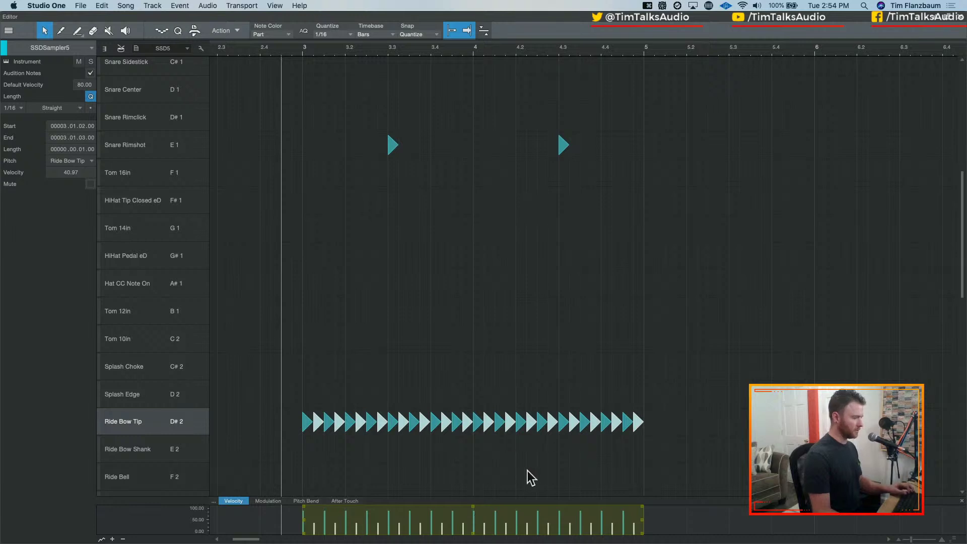
{"action": "key", "text": "super+a"}
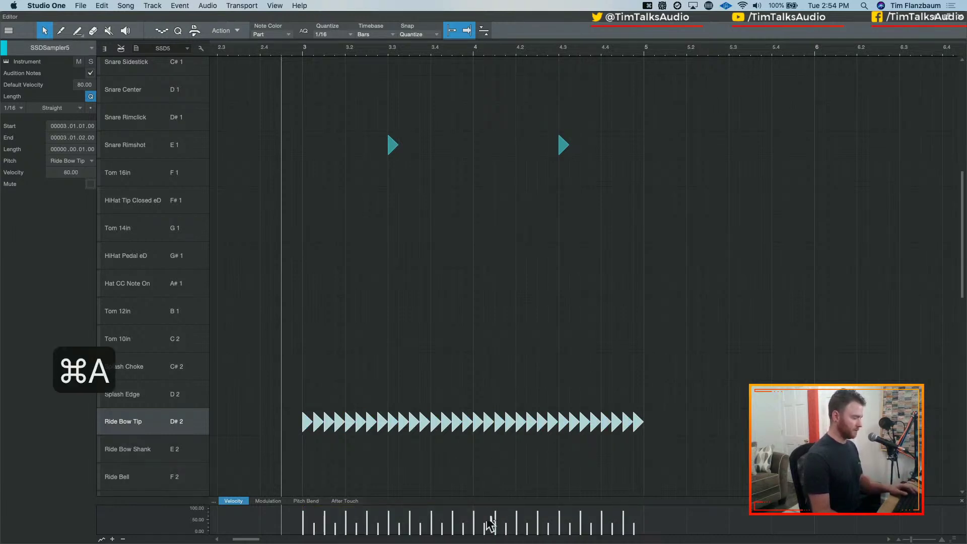
{"action": "key", "text": "super+z"}
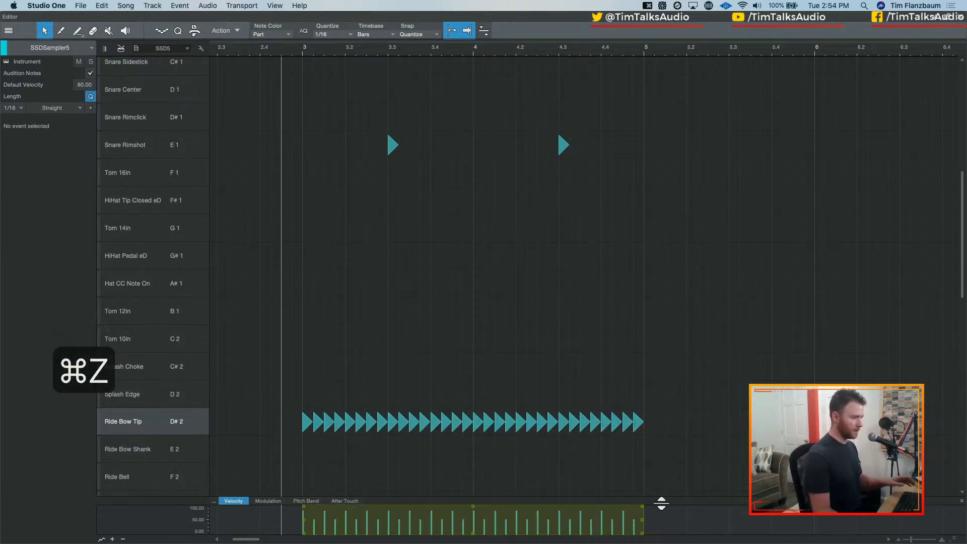
Scale down the velocities of all Ride Bow Tip notes proportionally, with the accents at about 55, and play back the part
{"action": "left_click_drag", "start_coordinate": [285, 380], "coordinate": [293, 523]}
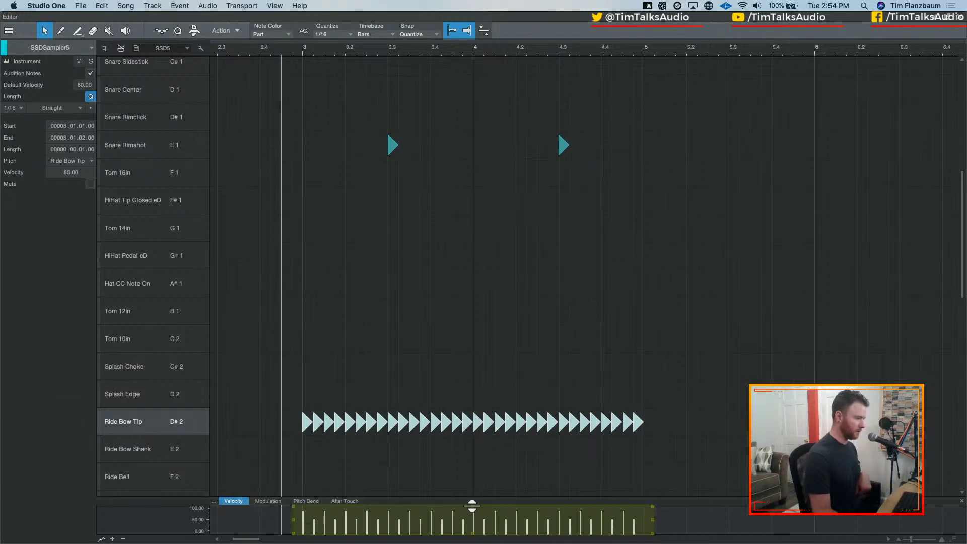
{"action": "left_click_drag", "start_coordinate": [475, 505], "coordinate": [475, 525]}
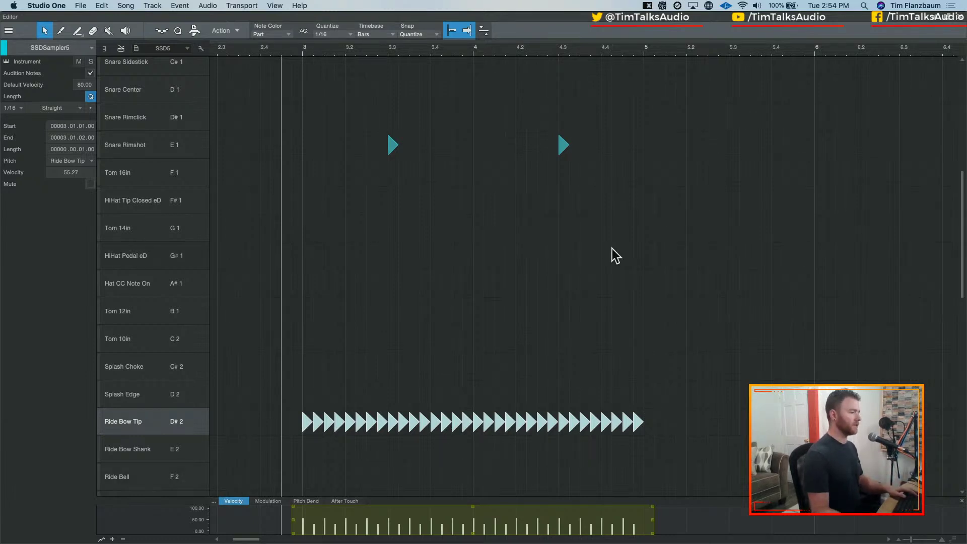
{"action": "key", "text": "space"}
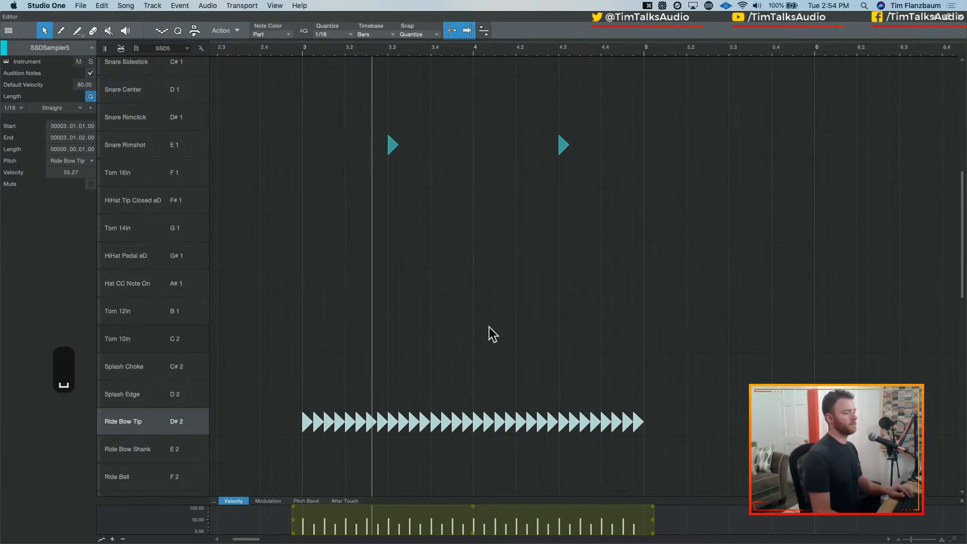
{"action": "key", "text": "space"}
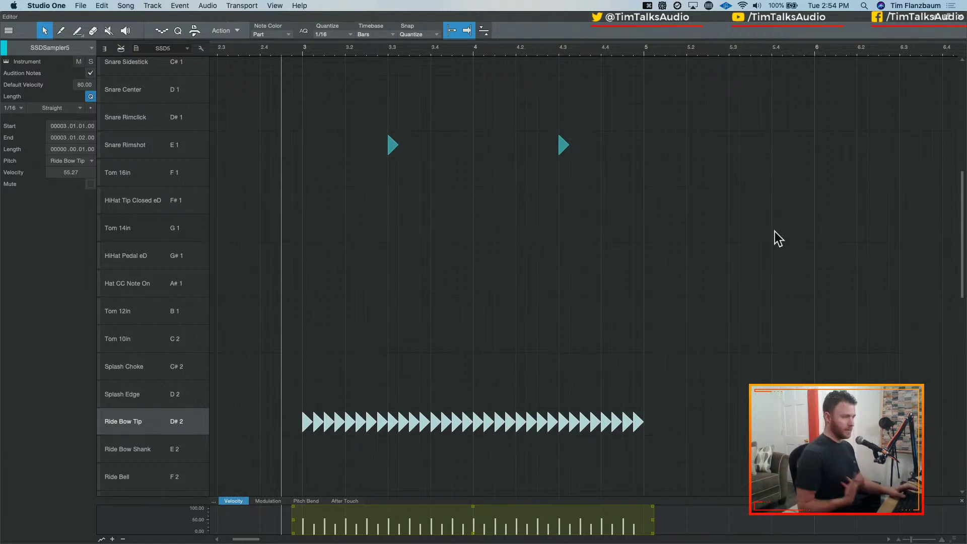
Audition the Kick Double and Kick sounds alternately in the drum map
{"action": "scroll", "coordinate": [295, 160], "scroll_direction": "down", "scroll_amount": 3}
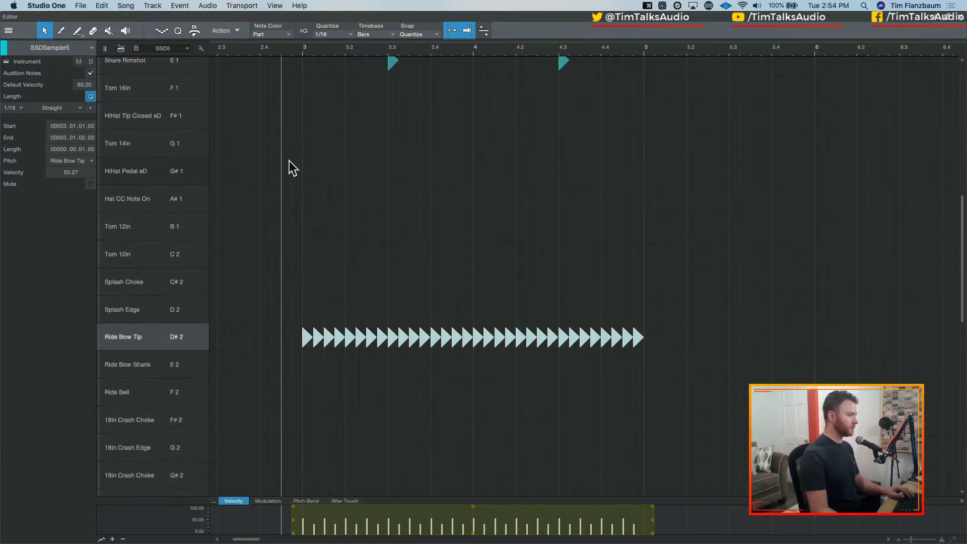
{"action": "scroll", "coordinate": [534, 155], "scroll_direction": "up", "scroll_amount": 10}
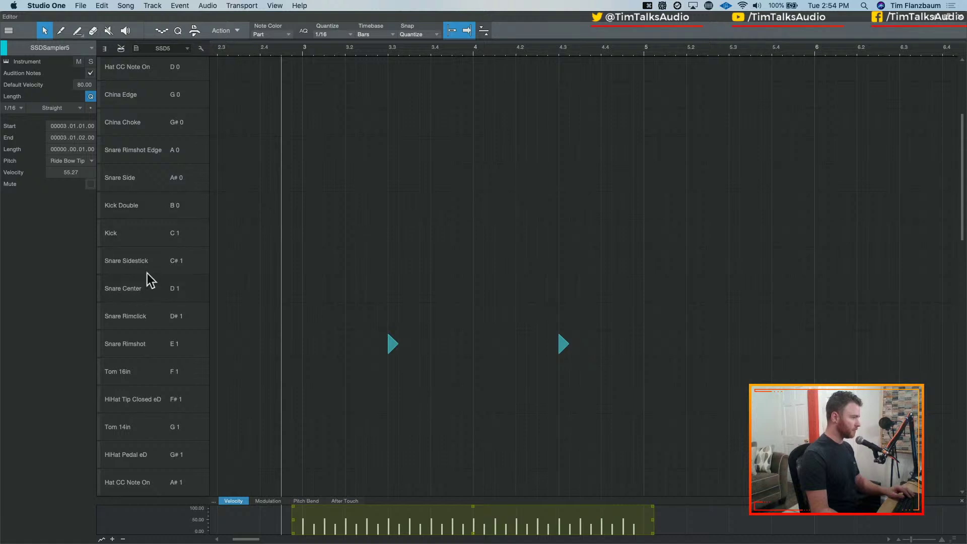
{"action": "left_click", "coordinate": [142, 240]}
{"action": "left_click", "coordinate": [142, 210]}
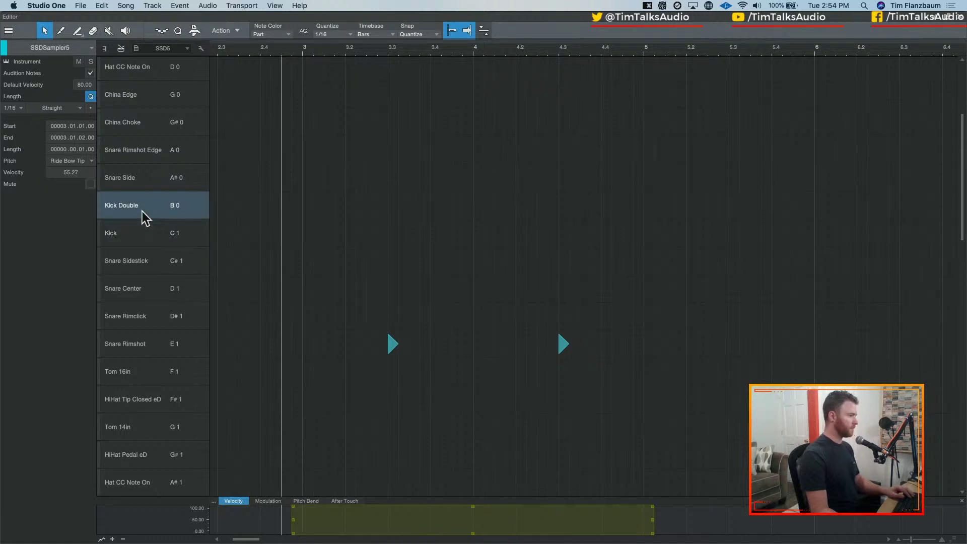
{"action": "left_click", "coordinate": [146, 231]}
{"action": "left_click", "coordinate": [149, 204]}
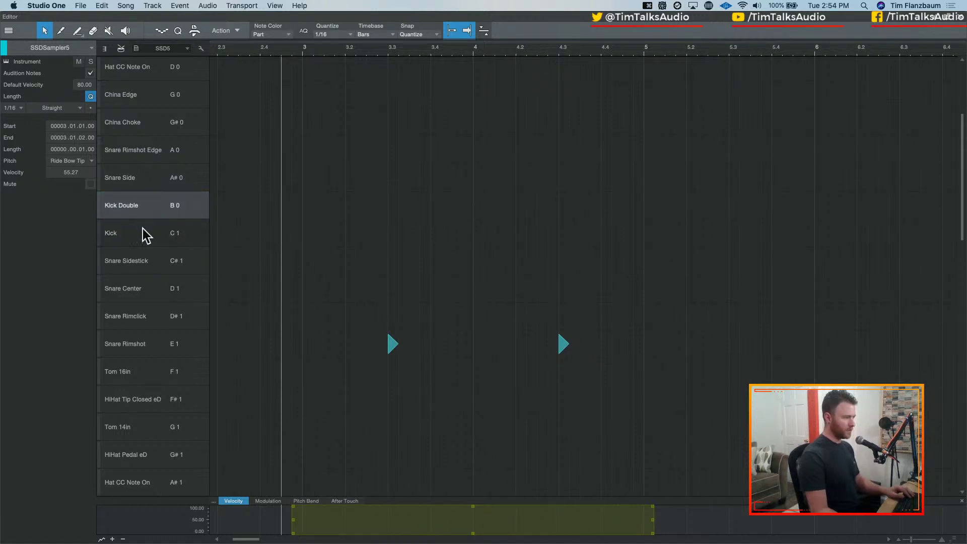
{"action": "left_click", "coordinate": [141, 227]}
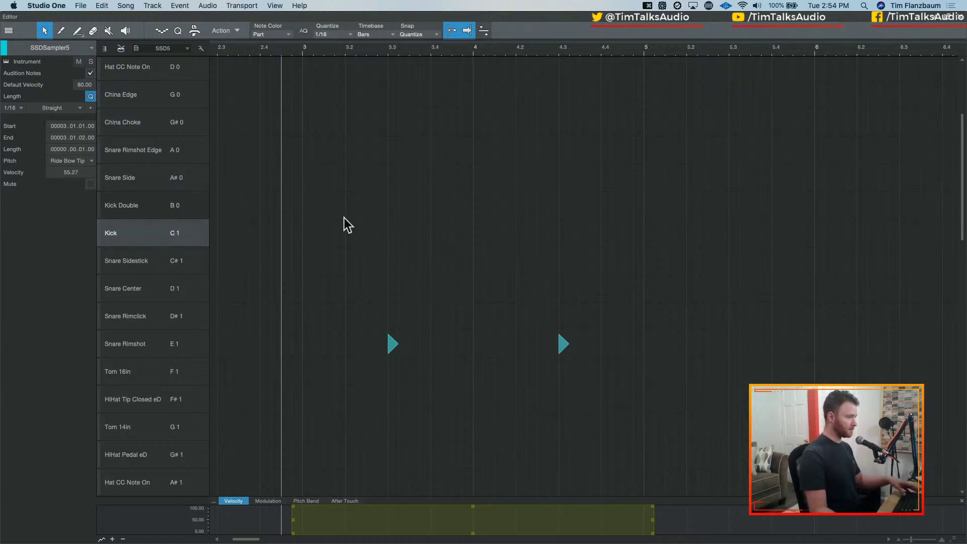
Try out a continuous 1/16 Kick pattern across bars 3 and 4, and delete its notes
{"action": "mouse_move", "coordinate": [306, 234]}
{"action": "left_mouse_down"}
{"action": "mouse_move", "coordinate": [313, 242]}
{"action": "mouse_move", "coordinate": [643, 249]}
{"action": "left_mouse_up"}
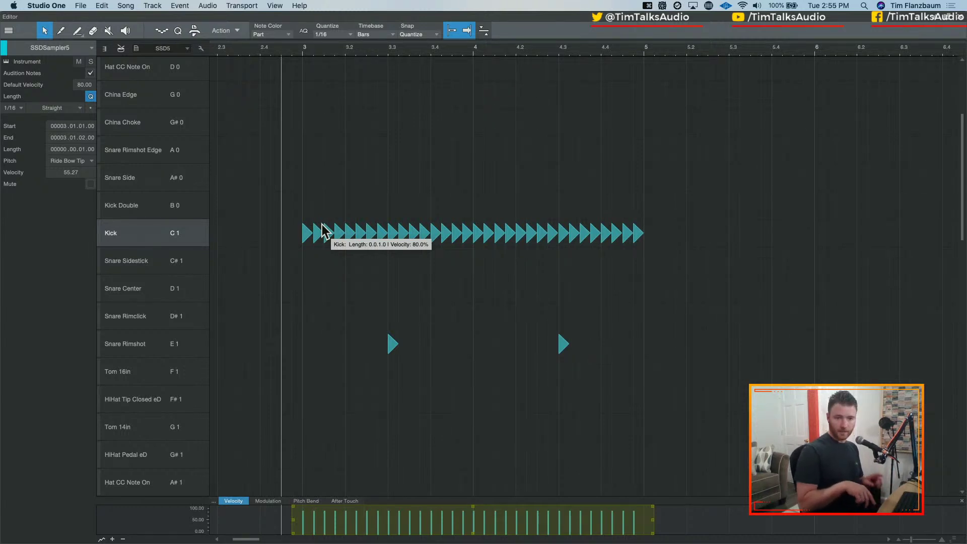
{"action": "left_click", "coordinate": [146, 207]}
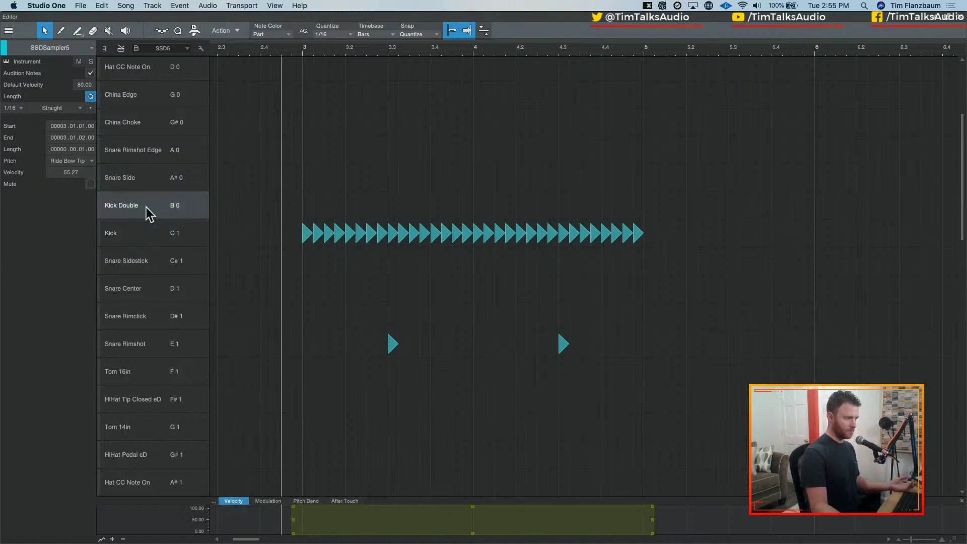
{"action": "left_click", "coordinate": [146, 233]}
{"action": "left_click_drag", "start_coordinate": [289, 201], "coordinate": [719, 236]}
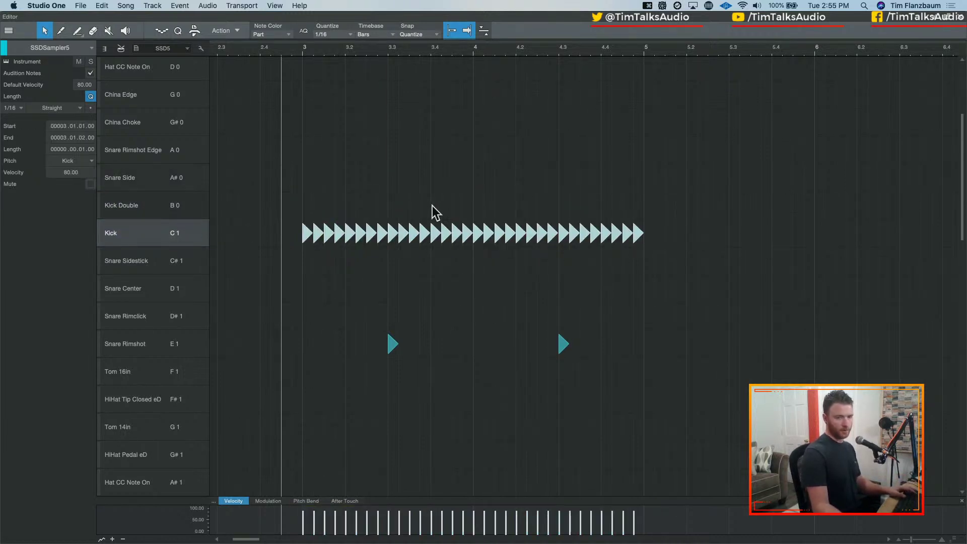
{"action": "key", "text": "space"}
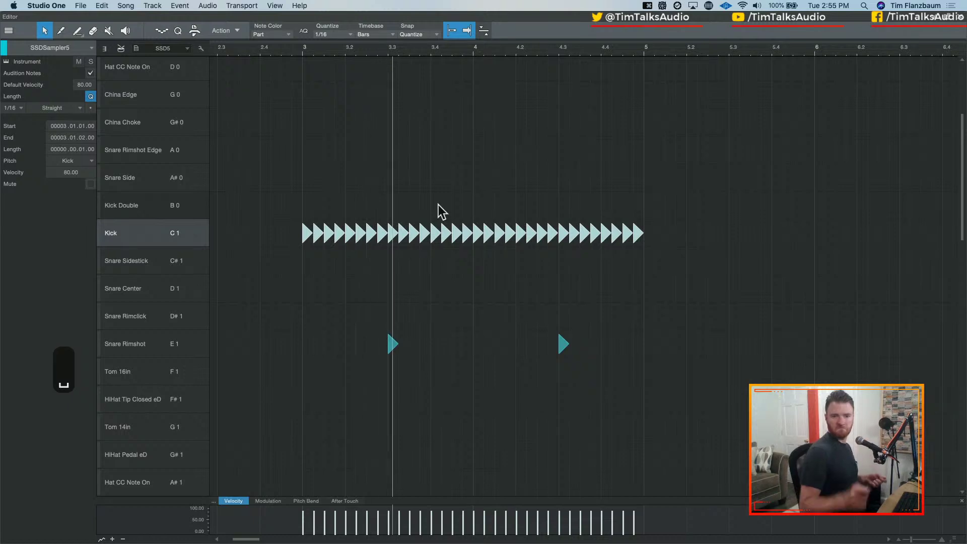
{"action": "key", "text": "space"}
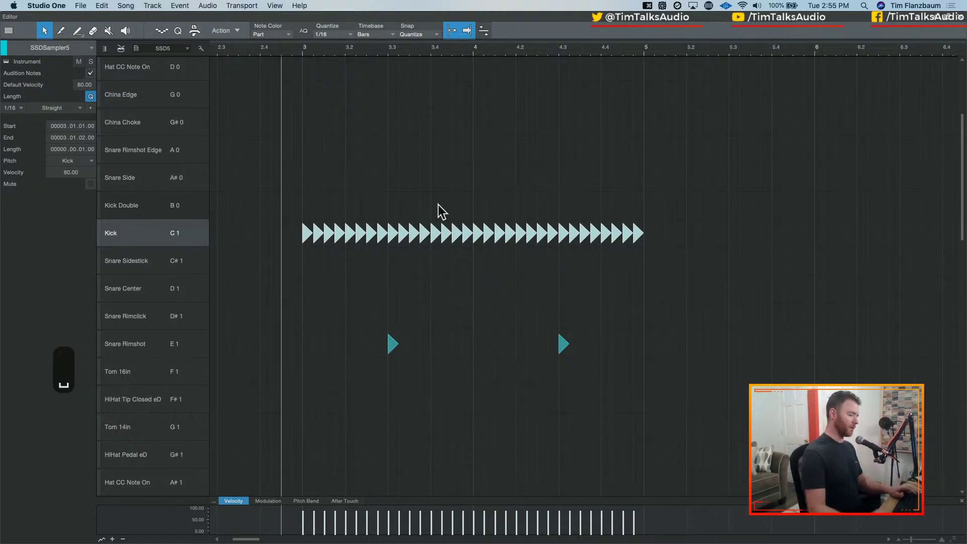
{"action": "key", "text": "Delete"}
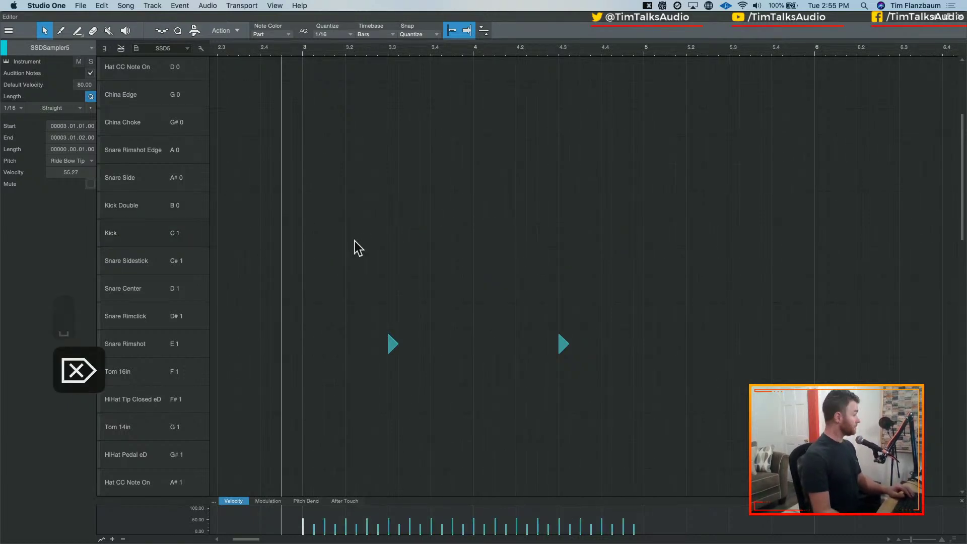
Set the quantize value to 1/32 and fill the Kick row across bars 3 and 4 with notes
{"action": "left_click", "coordinate": [326, 33]}
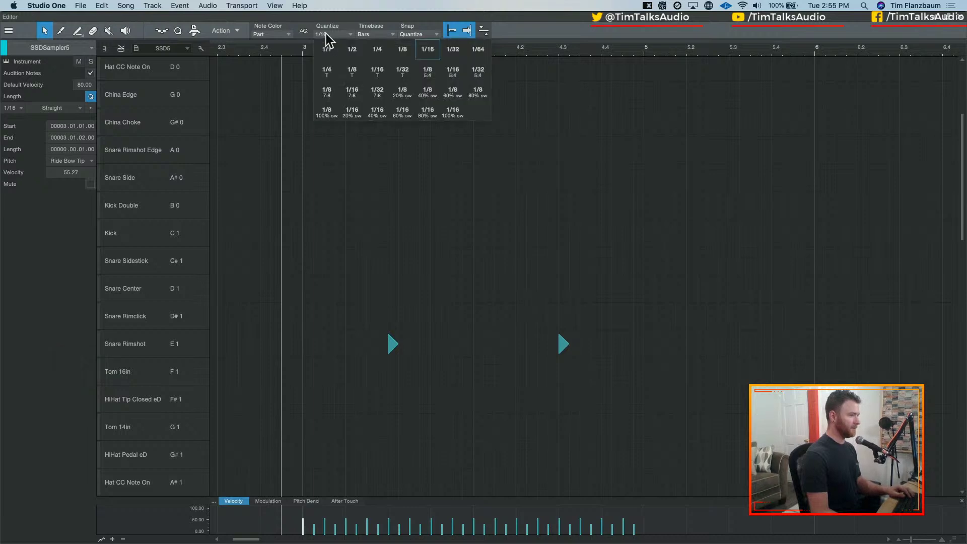
{"action": "left_click", "coordinate": [446, 52]}
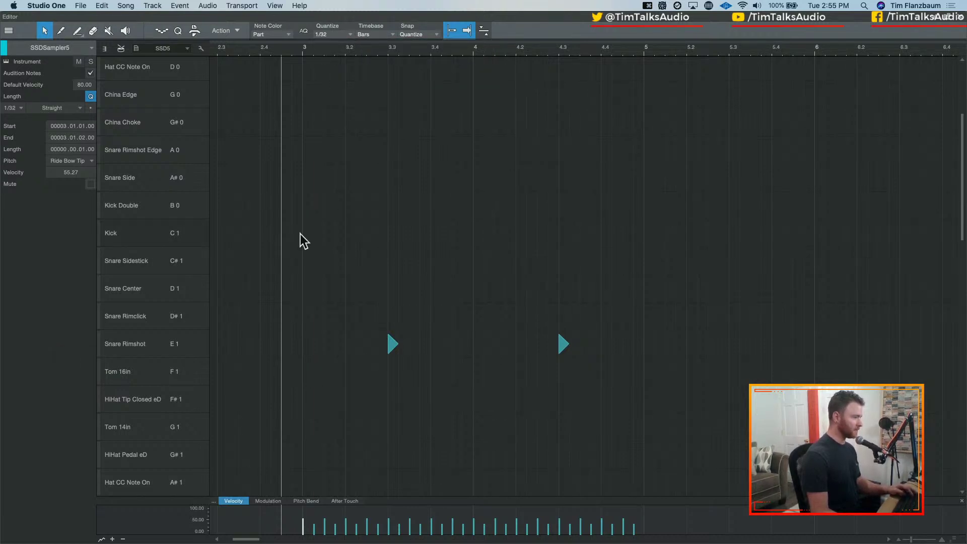
{"action": "left_click_drag", "start_coordinate": [308, 235], "coordinate": [667, 235]}
{"action": "key", "text": "Delete"}
{"action": "key", "text": "Delete"}
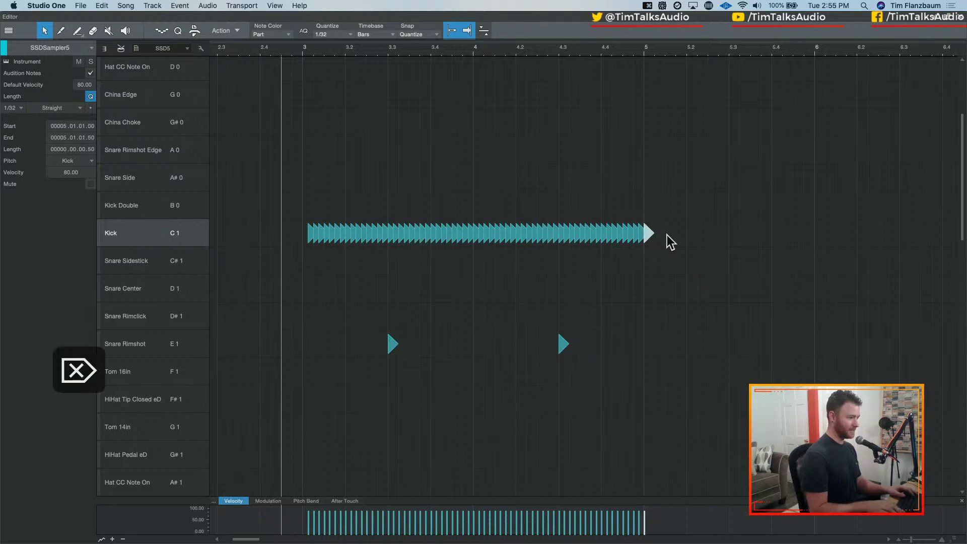
{"action": "double_click", "coordinate": [304, 233]}
Play back the 1/32 Kick pattern, and delete all its notes before closing the note editor
{"action": "key", "text": "space"}
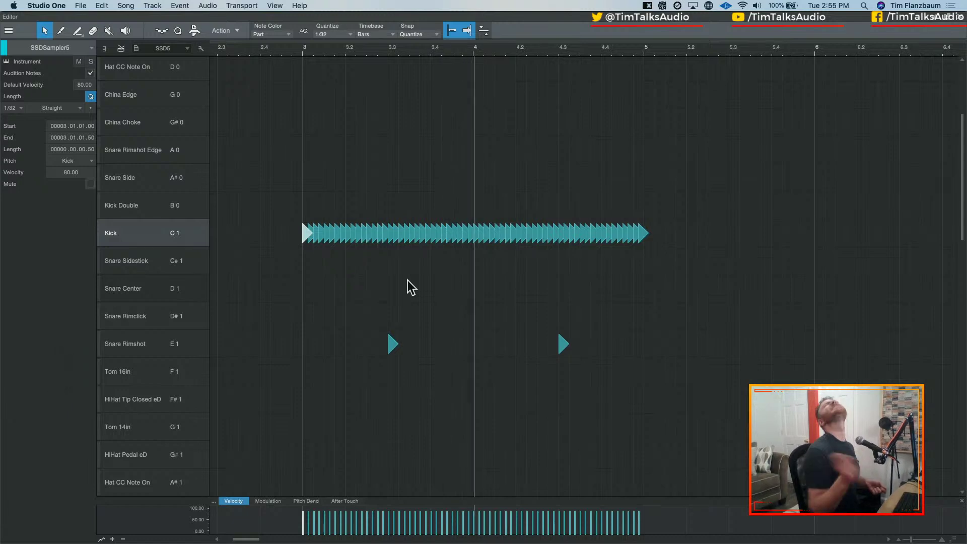
{"action": "key", "text": "space"}
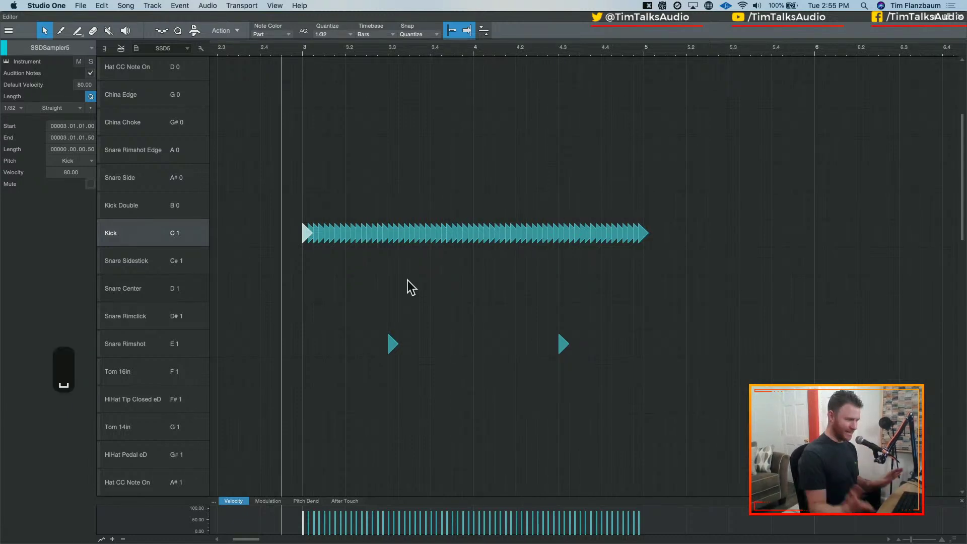
{"action": "left_click_drag", "start_coordinate": [270, 163], "coordinate": [675, 270]}
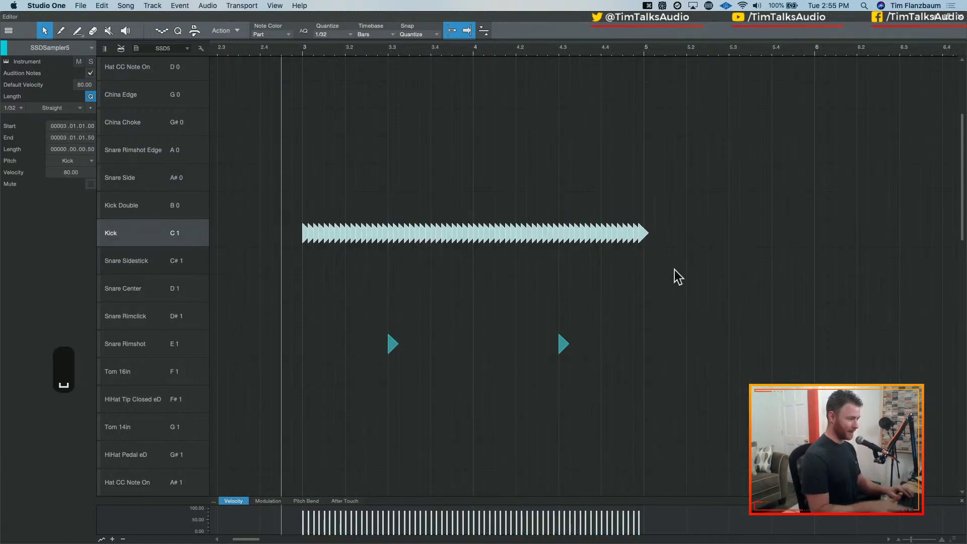
{"action": "key", "text": "BackSpace"}
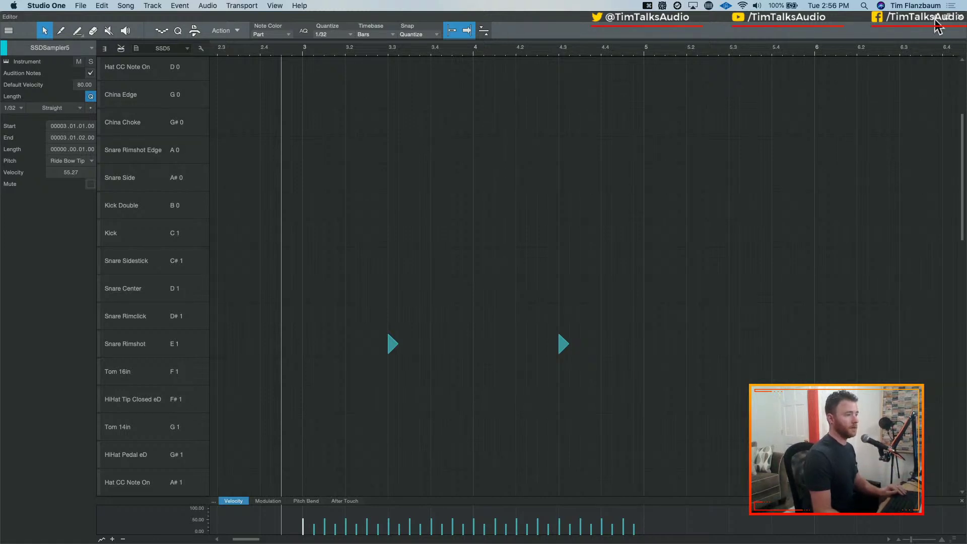
{"action": "key", "text": "F2"}
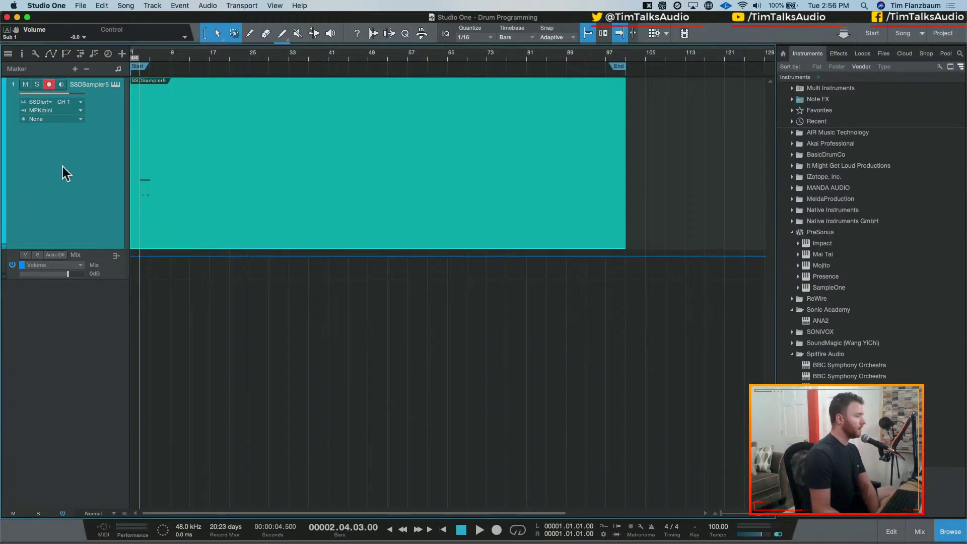
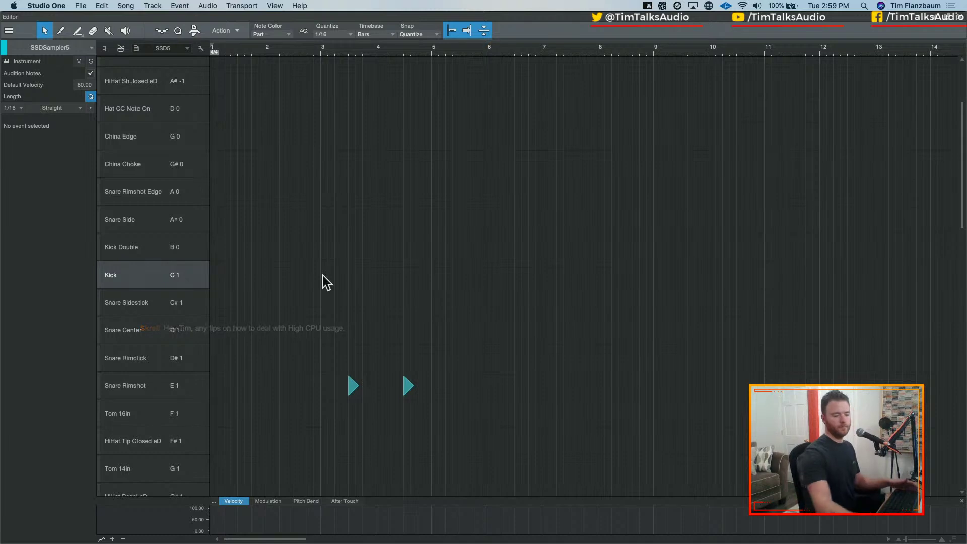
Record a live Kick performance through bars 3 and 4 and undo the take
{"action": "key", "text": "KP_Multiply"}
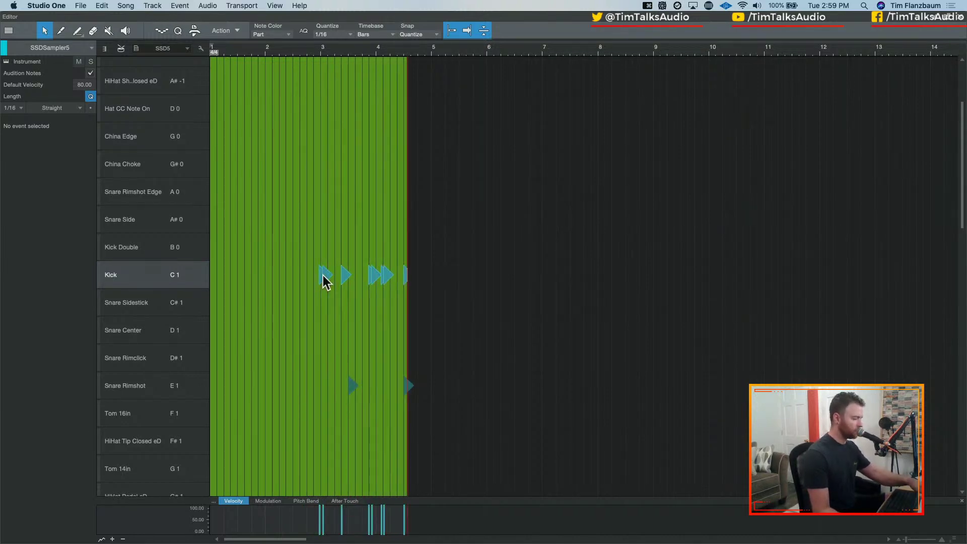
{"action": "key", "text": "space"}
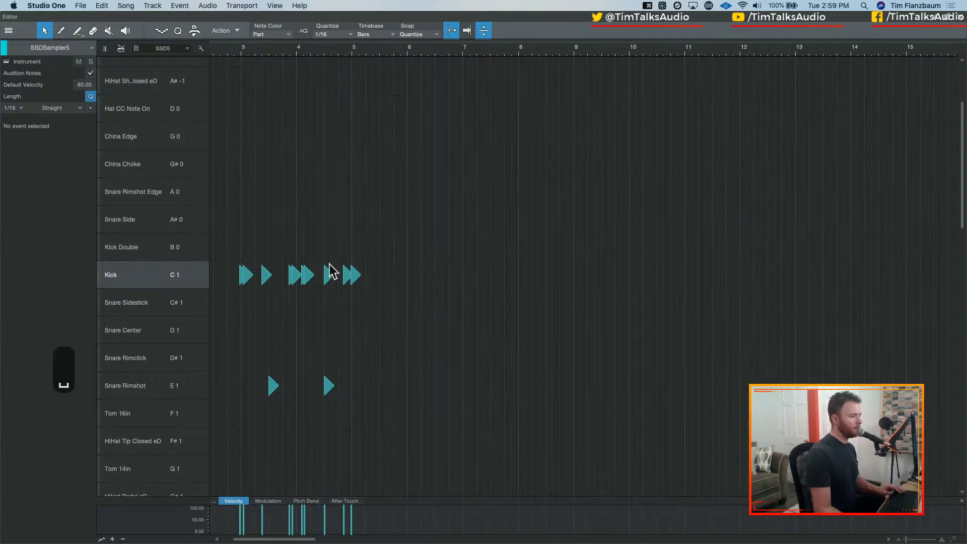
{"action": "scroll", "coordinate": [328, 275], "scroll_direction": "right", "scroll_amount": 3}
{"action": "key", "text": "super+z"}
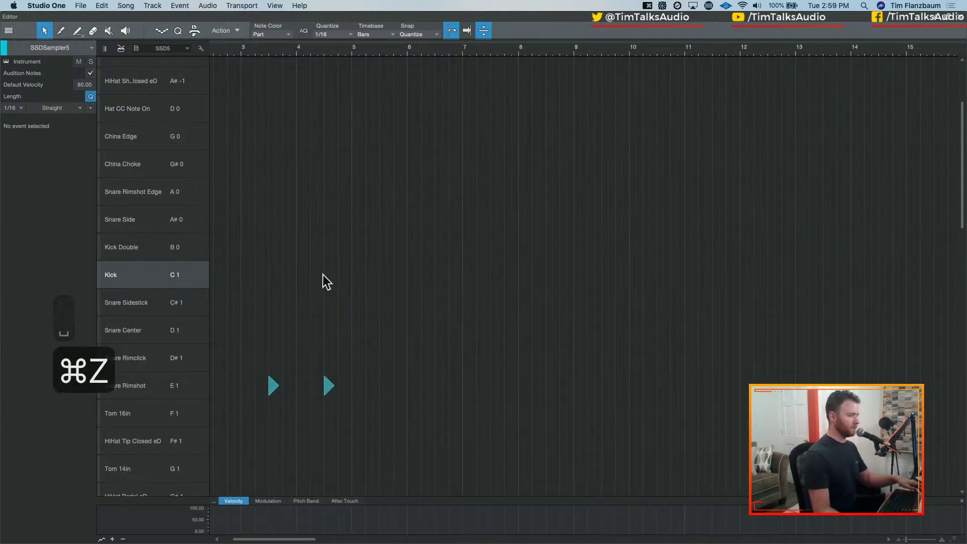
Record a live Kick performance through bars 3 and 4, and set the velocity of the recorded Kick notes to 75
{"action": "key", "text": "KP_Multiply"}
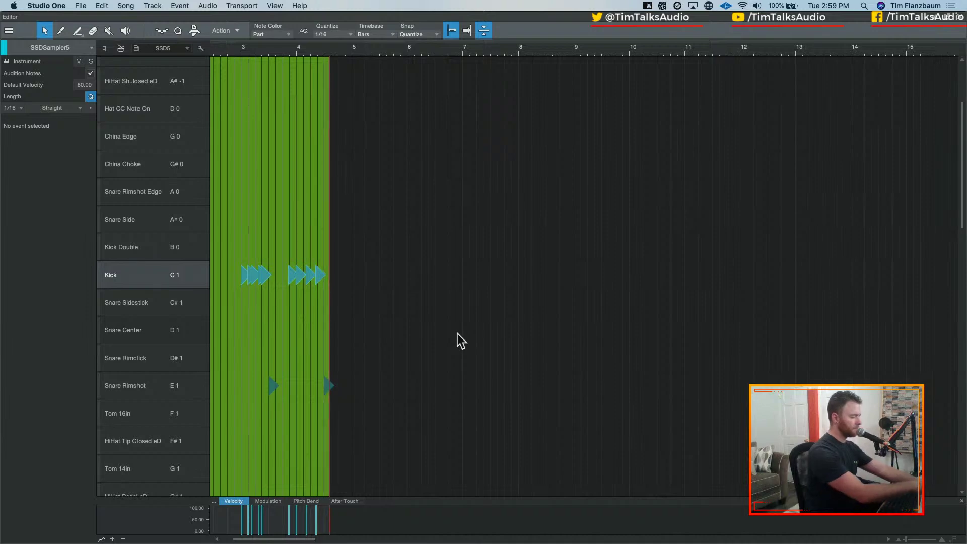
{"action": "key", "text": "space"}
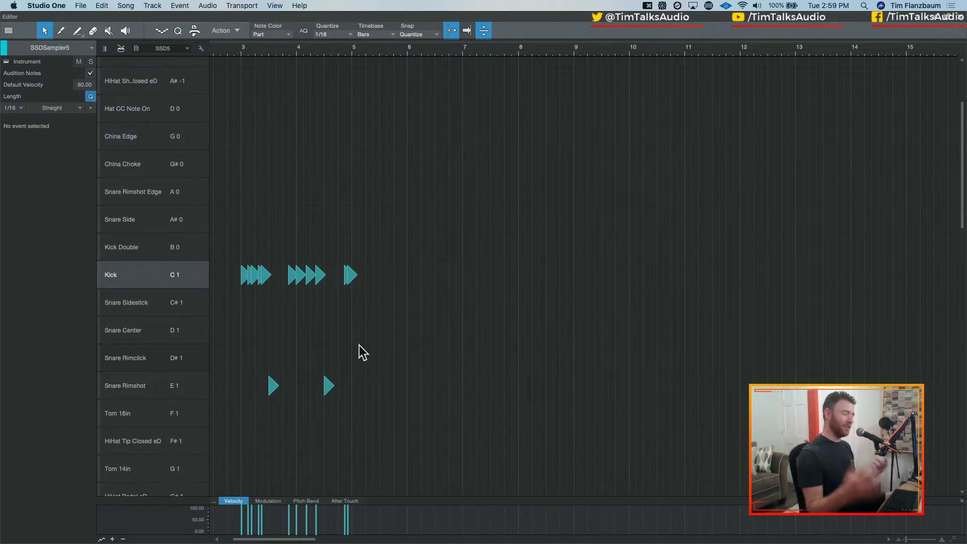
{"action": "left_click_drag", "start_coordinate": [417, 233], "coordinate": [247, 285]}
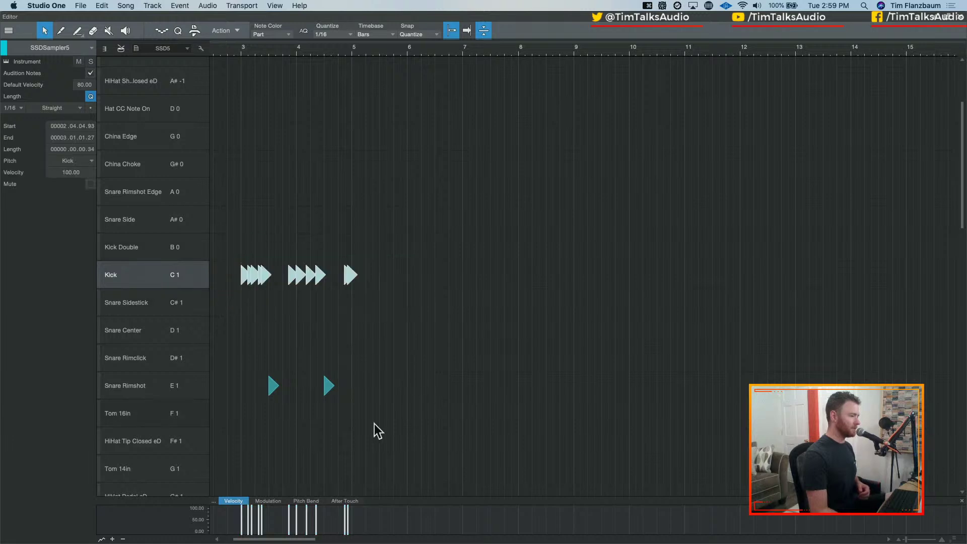
{"action": "left_click", "coordinate": [71, 173]}
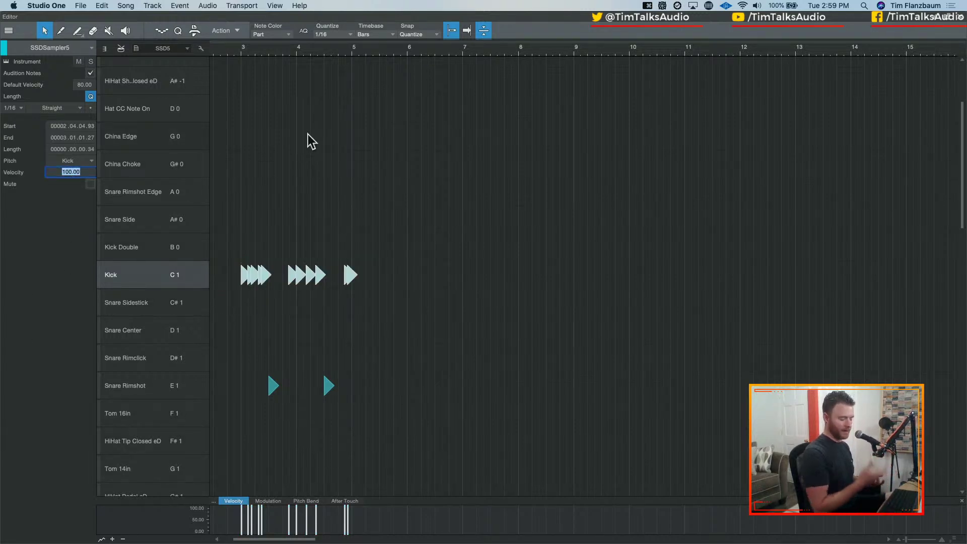
{"action": "type", "text": "75"}
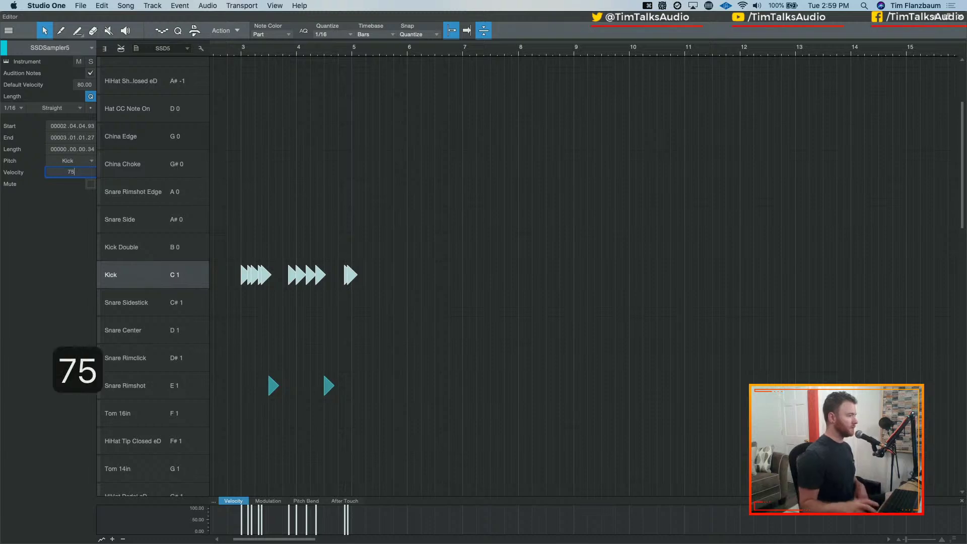
{"action": "key", "text": "Return"}
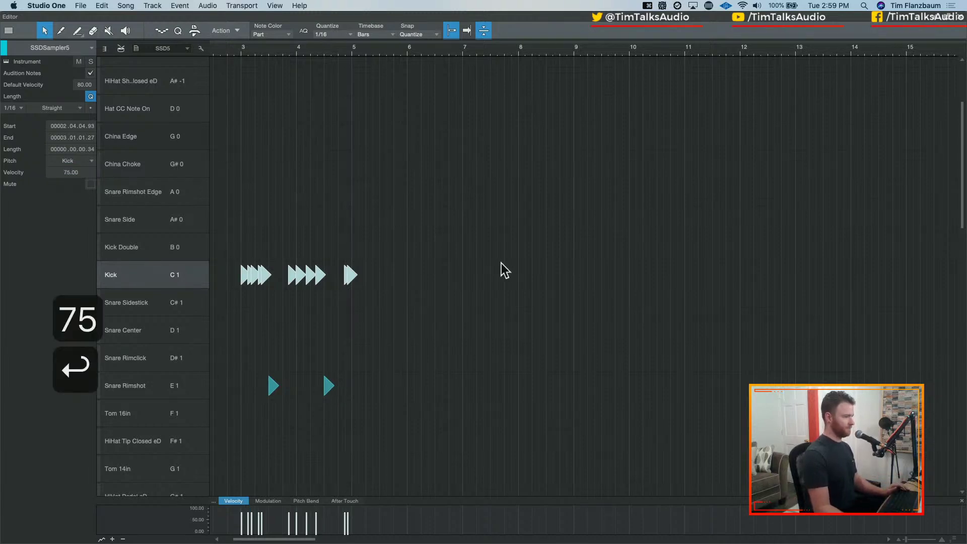
Quantize all recorded Kick notes in bars 3 and 4 to the 1/16 grid
{"action": "left_click", "coordinate": [504, 270]}
{"action": "left_click_drag", "start_coordinate": [234, 252], "coordinate": [451, 291]}
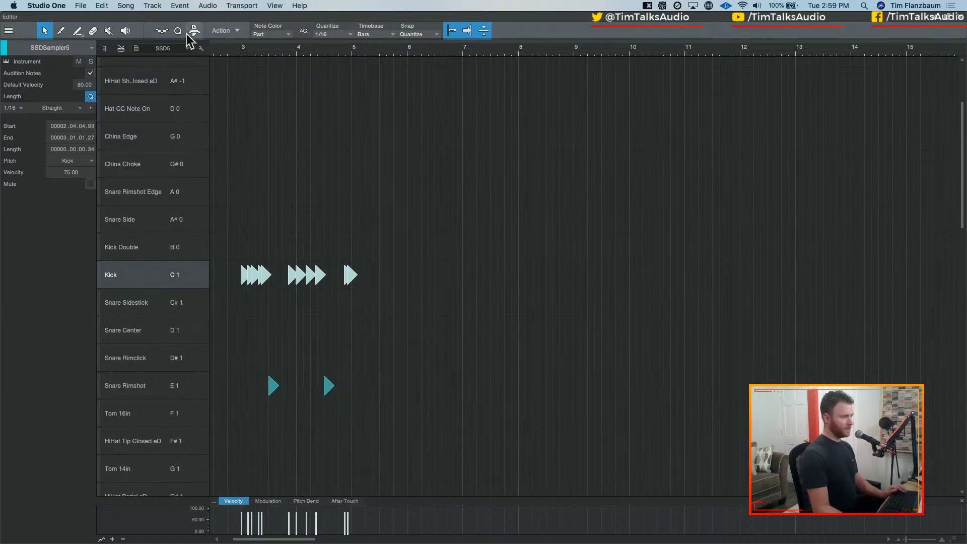
{"action": "key", "text": "q"}
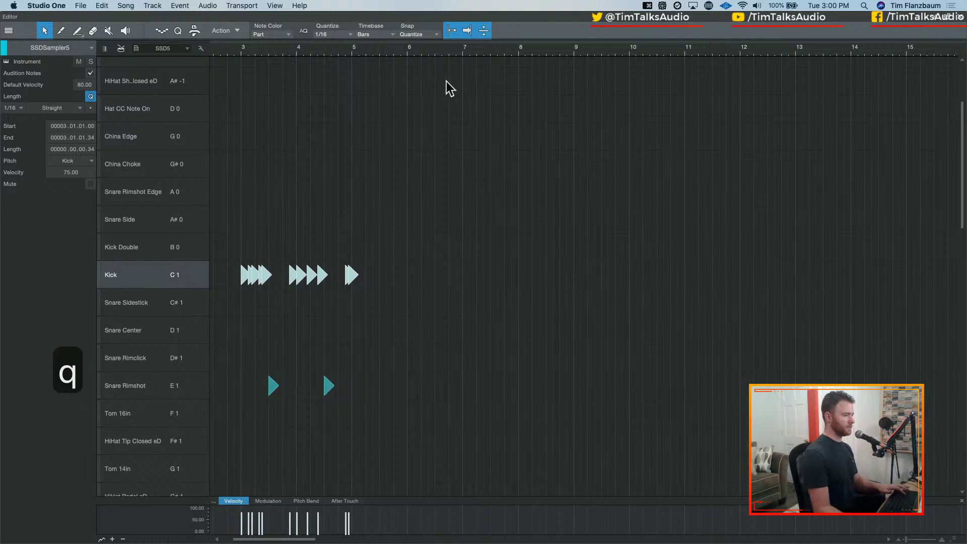
Play back the quantized Kick pattern with the rest of the drum part, starting just before bar 3
{"action": "key", "text": "e"}
{"action": "key", "text": "e"}
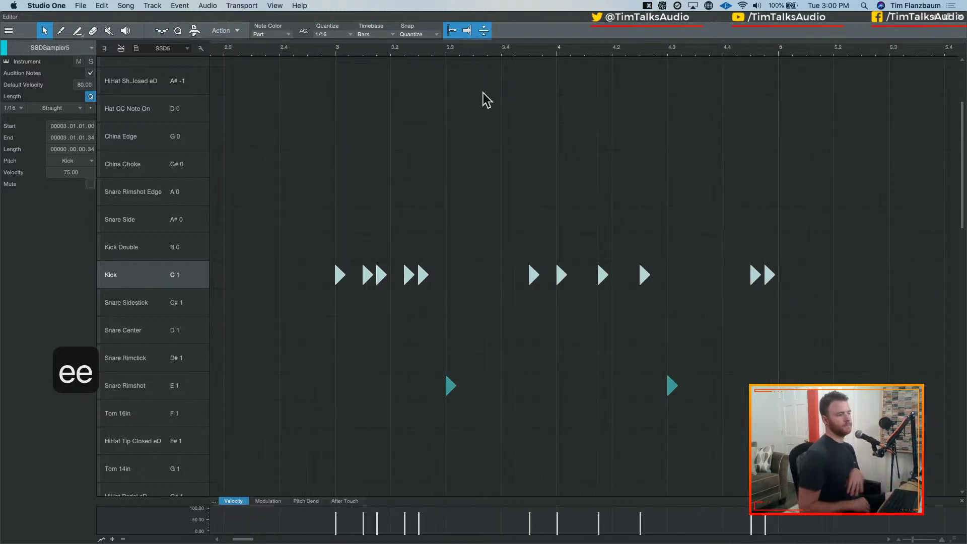
{"action": "key", "text": "space"}
{"action": "key", "text": "space"}
{"action": "key", "text": "c"}
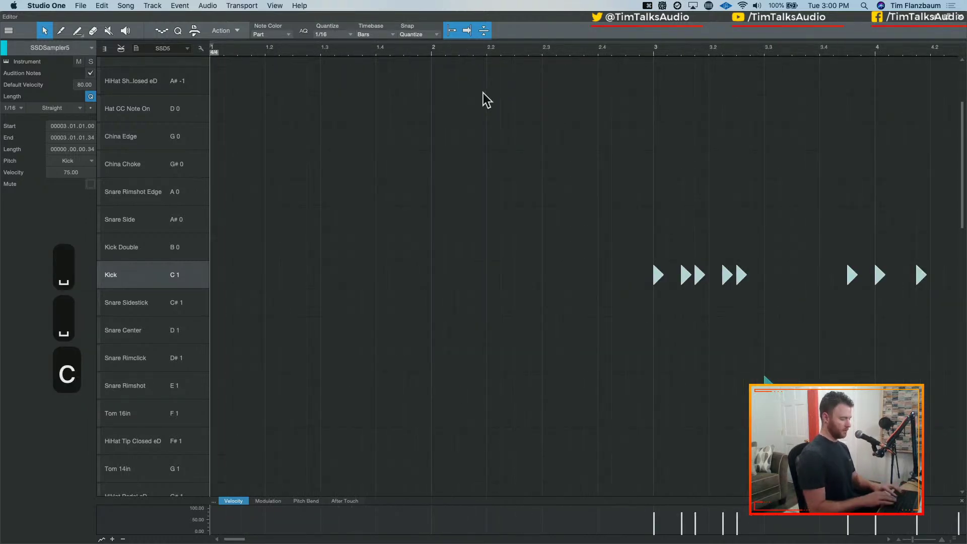
{"action": "left_click", "coordinate": [608, 46]}
{"action": "key", "text": "space"}
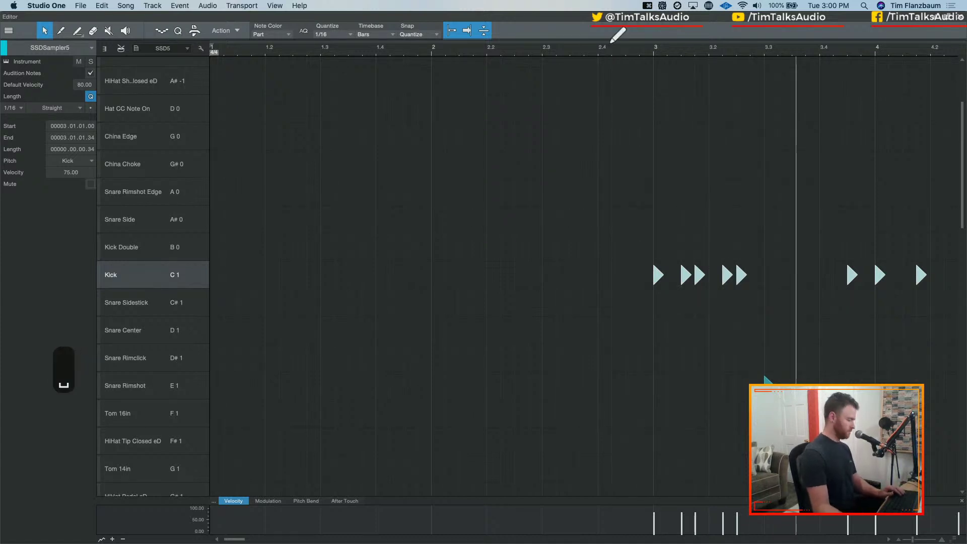
{"action": "key", "text": "w"}
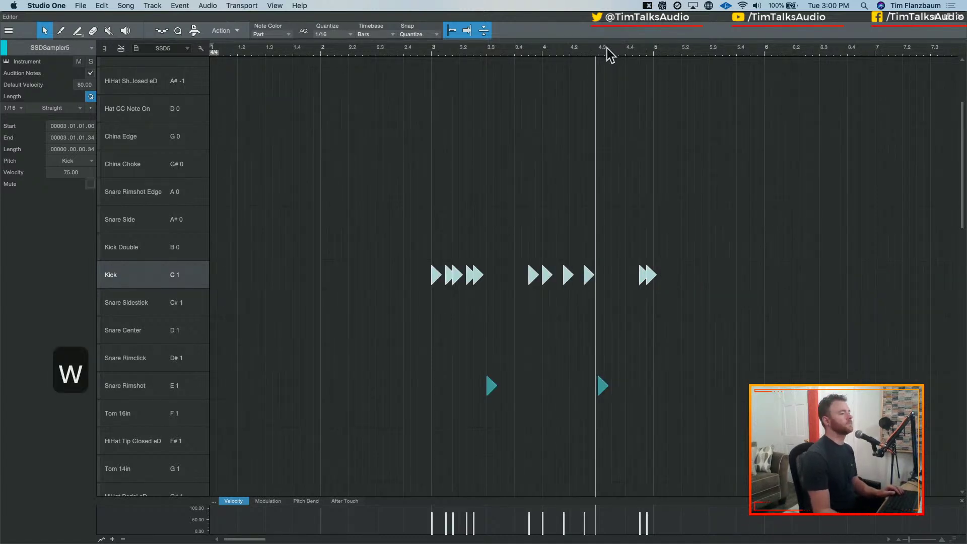
{"action": "key", "text": "space"}
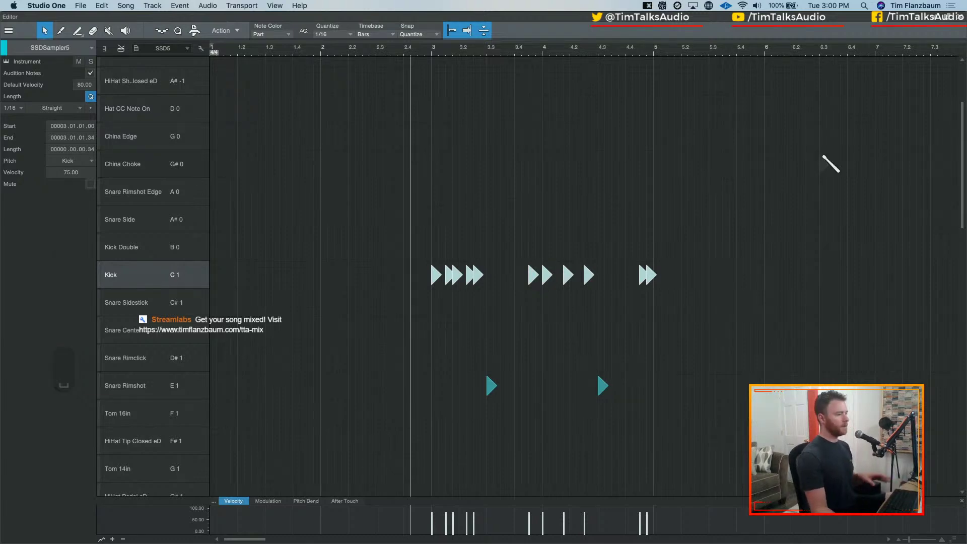
Select all notes in the drum part and save the song
{"action": "key", "text": "super+a"}
{"action": "key", "text": "super+s"}
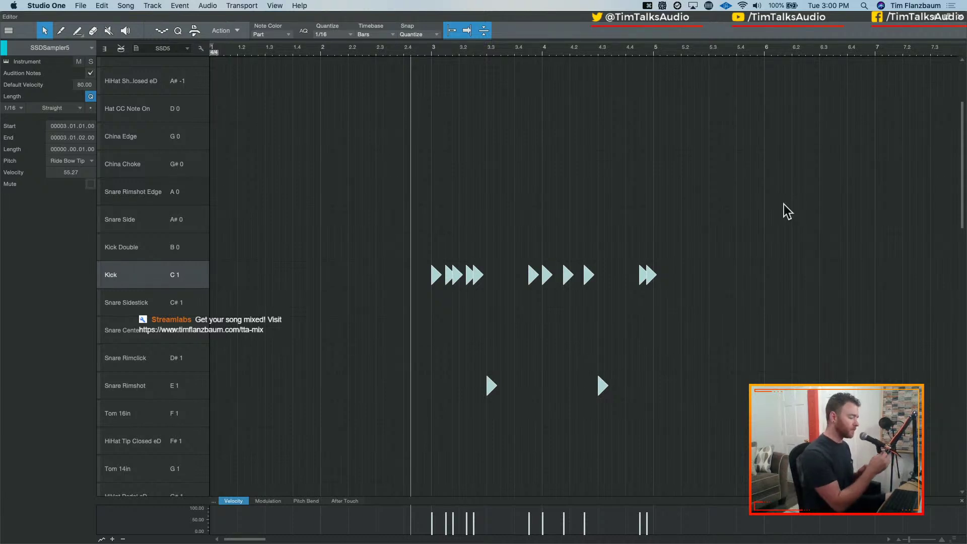
Set the audio device block size to 2048 samples in the preferences
{"action": "key", "text": "super+comma"}
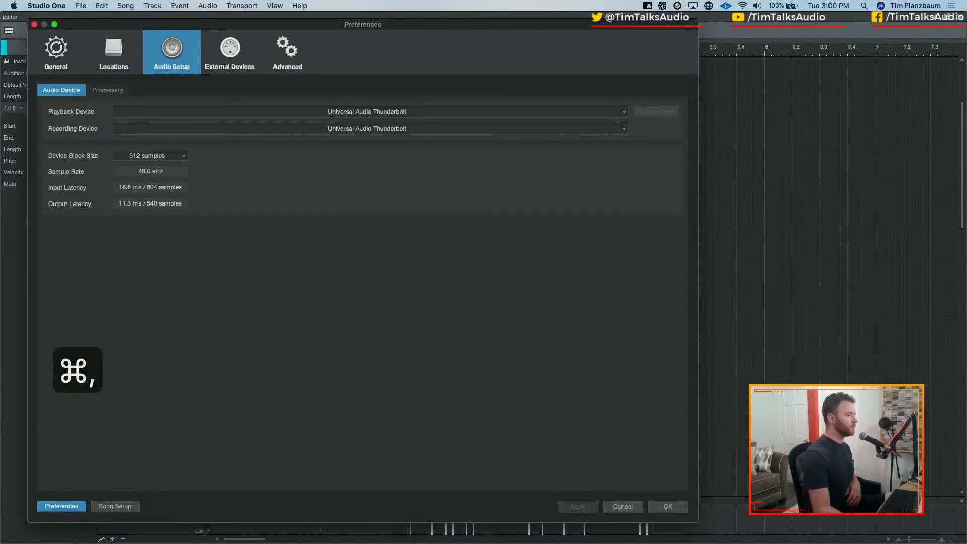
{"action": "left_click", "coordinate": [178, 155]}
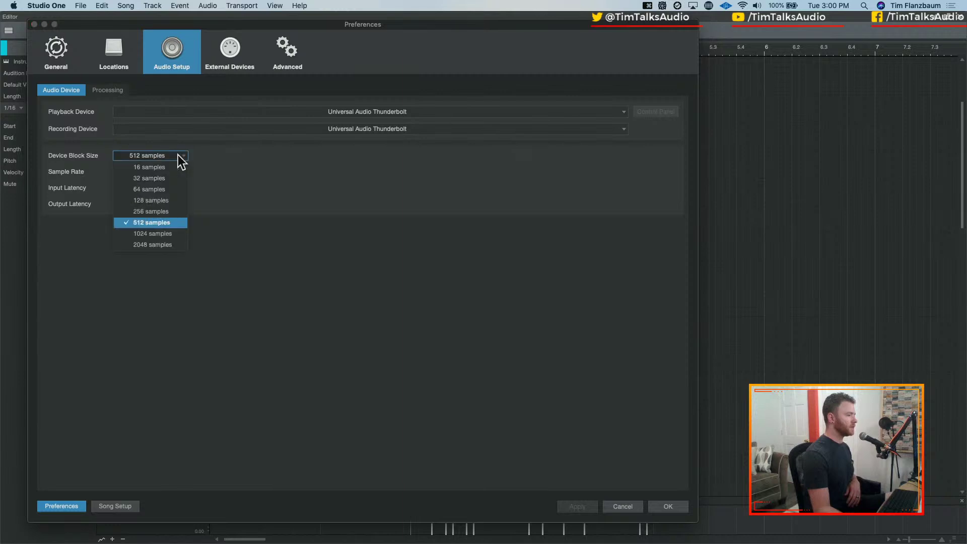
{"action": "left_click", "coordinate": [159, 245]}
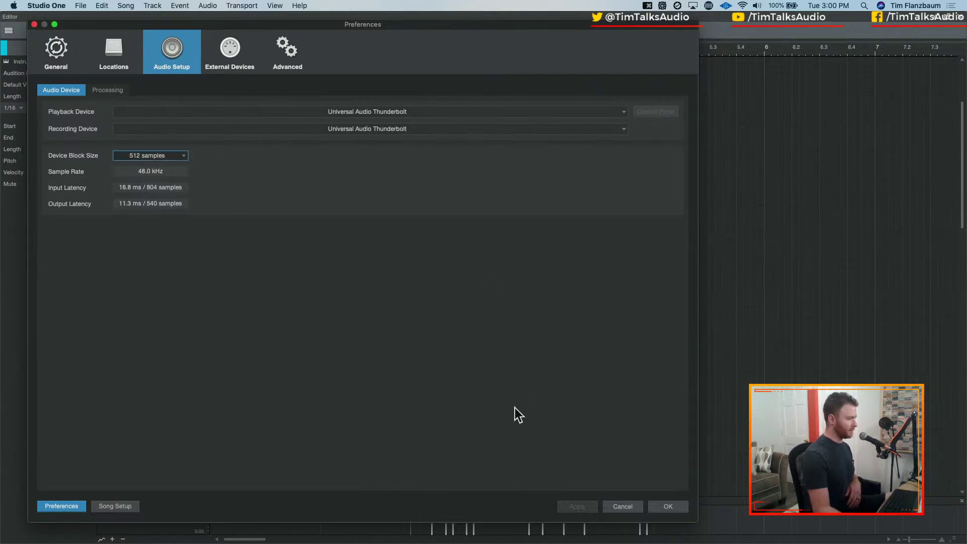
{"action": "left_click", "coordinate": [666, 506]}
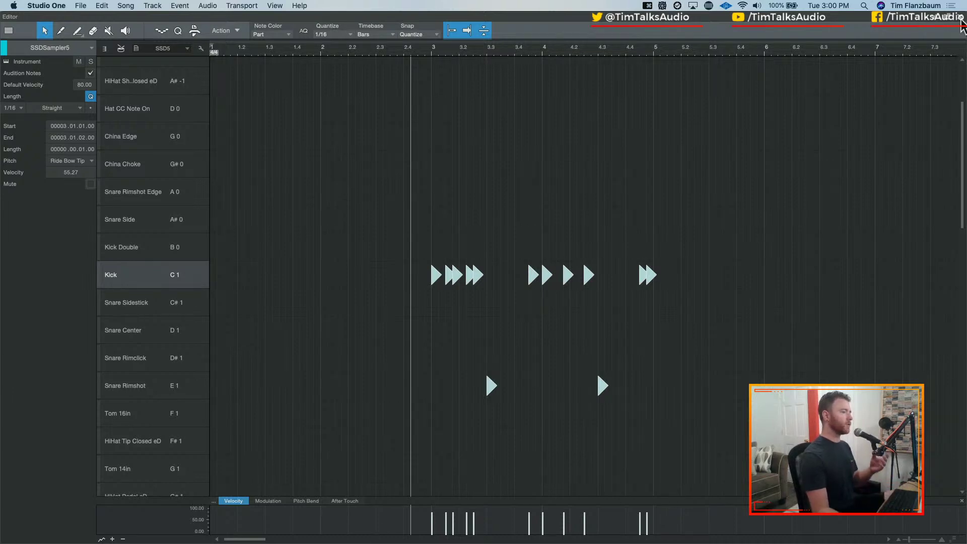
Close the note editor and check the CPU load of each device in the Performance Monitor while the drum part plays
{"action": "key", "text": "F2"}
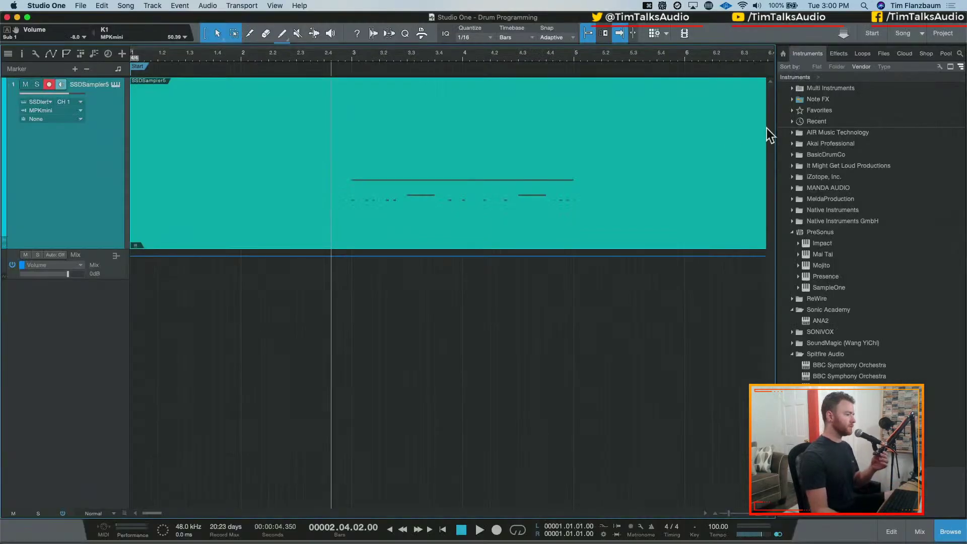
{"action": "left_click", "coordinate": [132, 531]}
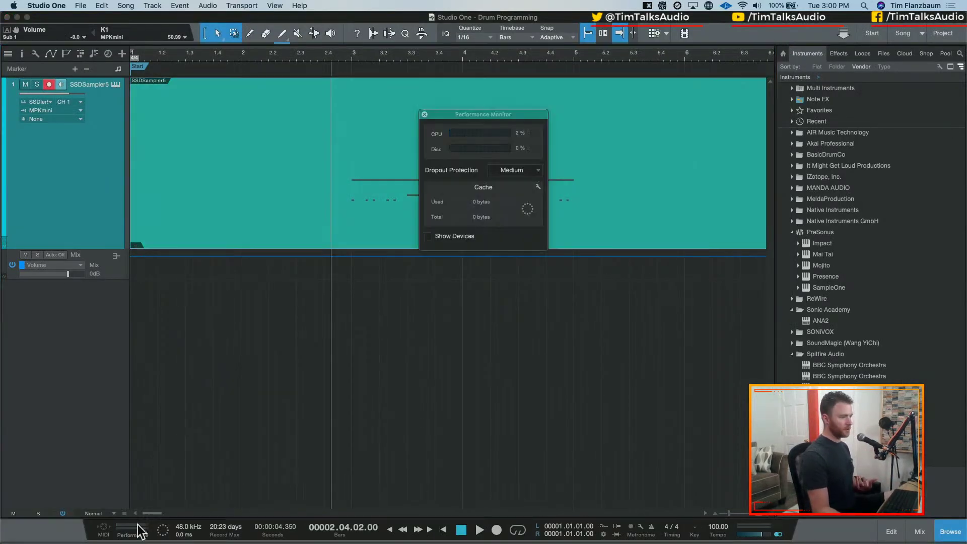
{"action": "left_click", "coordinate": [428, 236]}
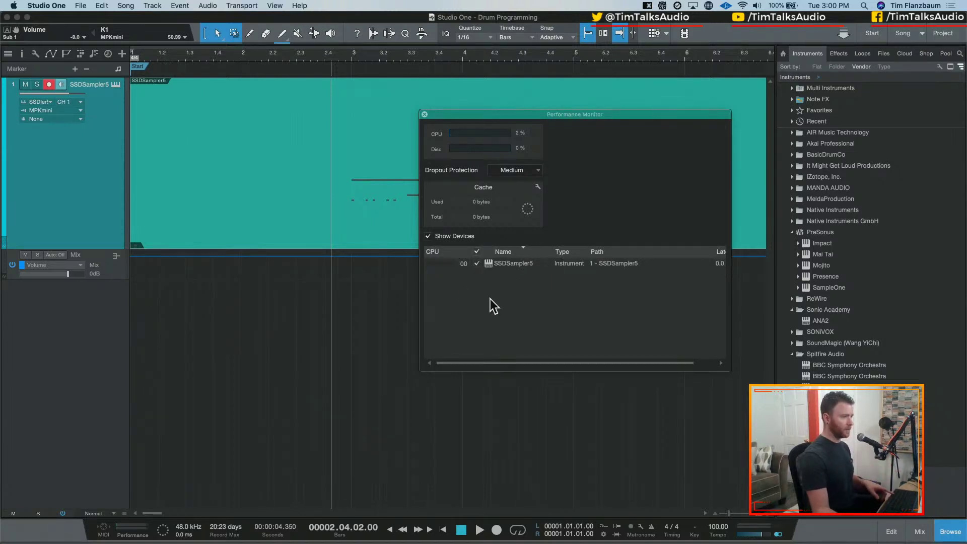
{"action": "key", "text": "space"}
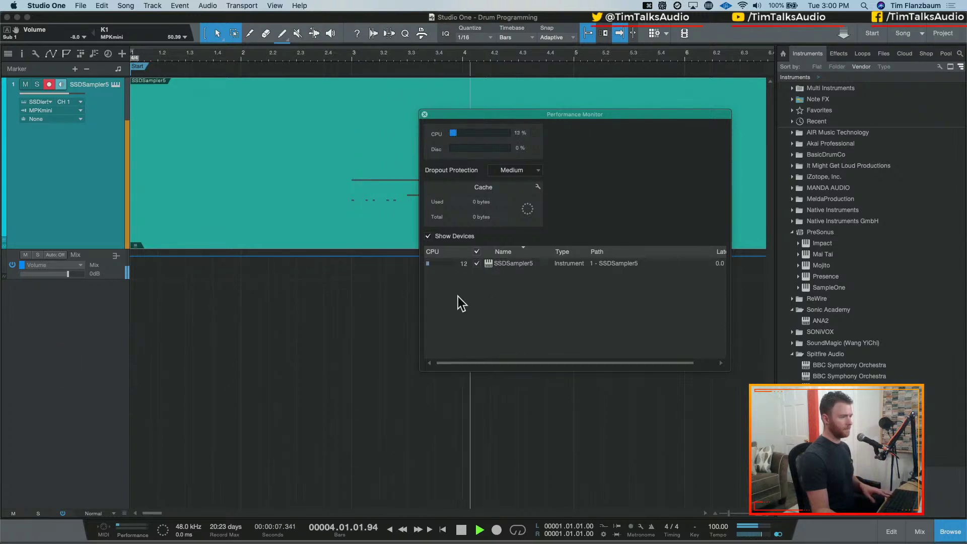
{"action": "key", "text": "space"}
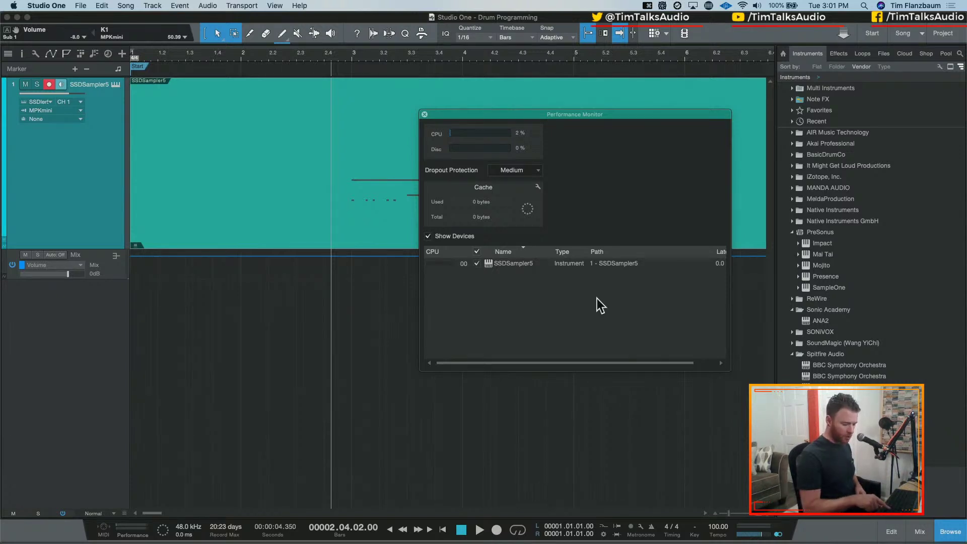
Set the audio device block size to 256 samples after trying 64 samples, and close the Performance Monitor
{"action": "key", "text": "super+comma"}
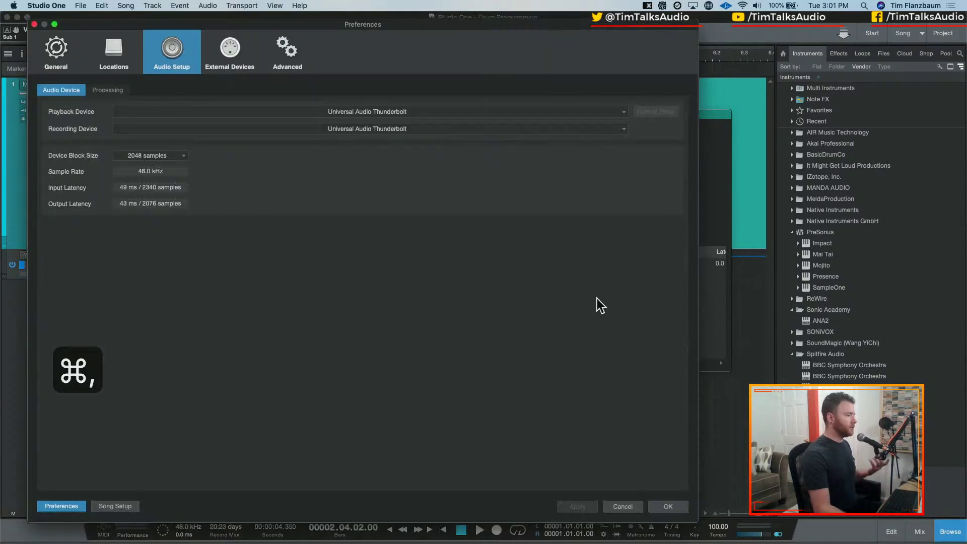
{"action": "left_click", "coordinate": [149, 155]}
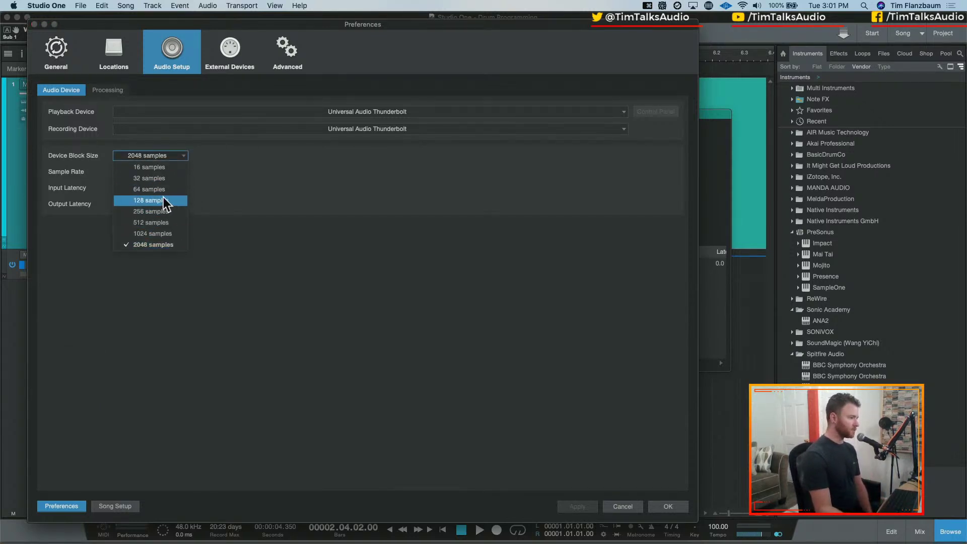
{"action": "left_click", "coordinate": [288, 182]}
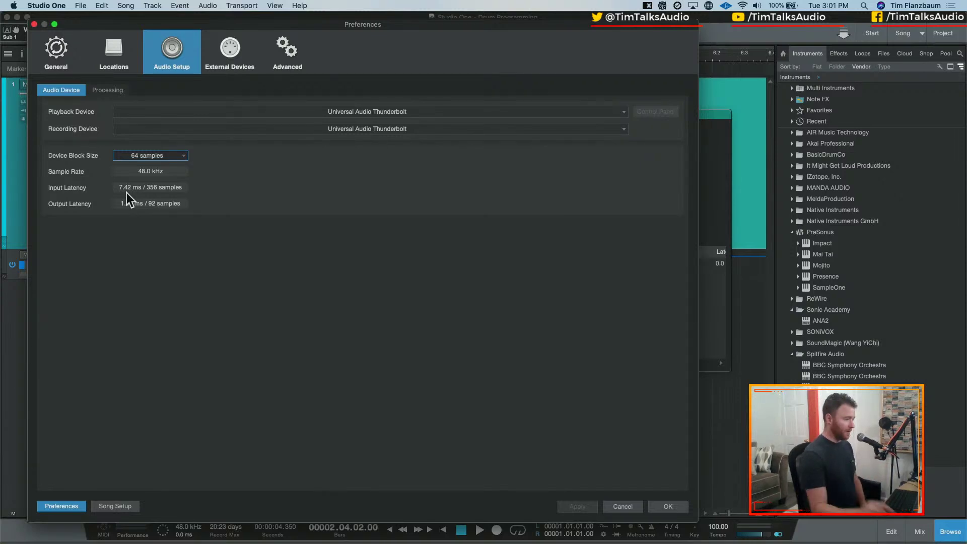
{"action": "left_click", "coordinate": [168, 156]}
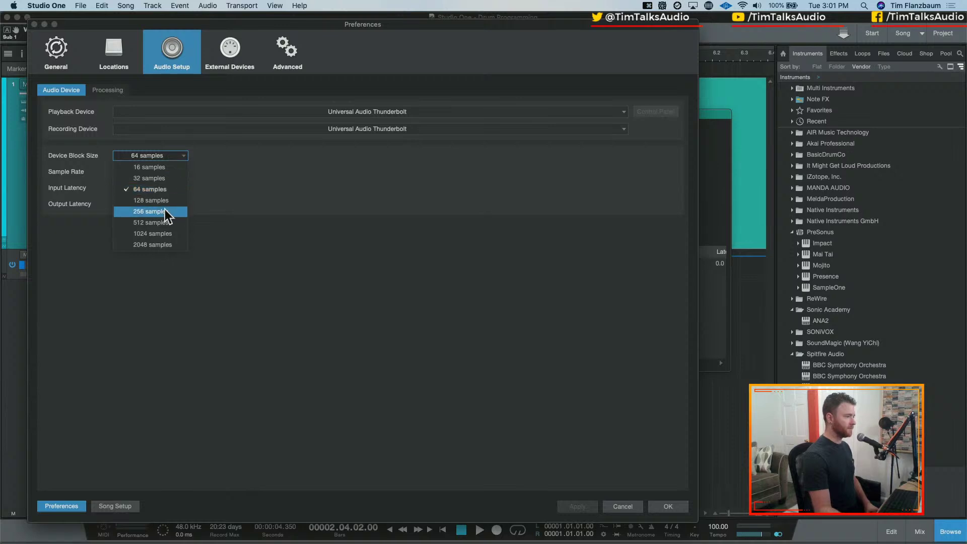
{"action": "left_click", "coordinate": [169, 189]}
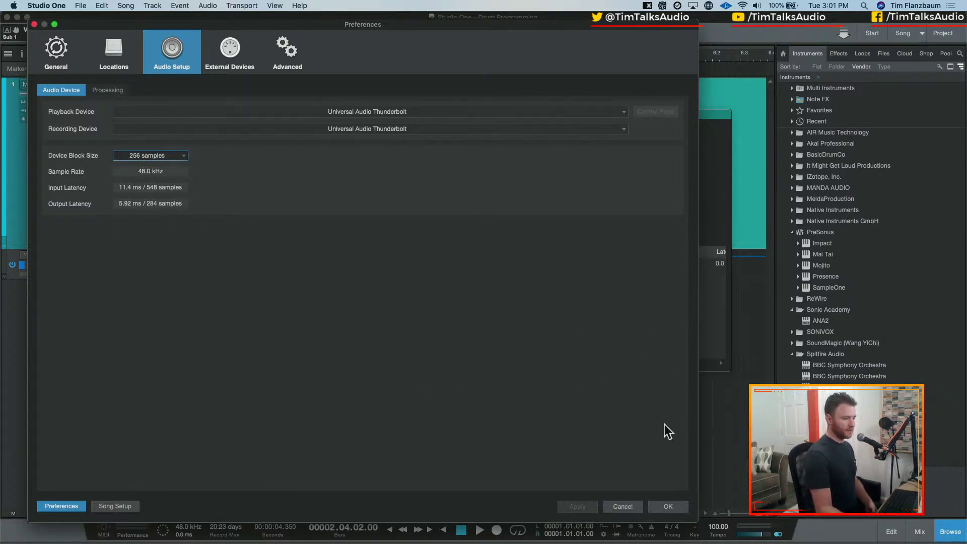
{"action": "left_click", "coordinate": [668, 507]}
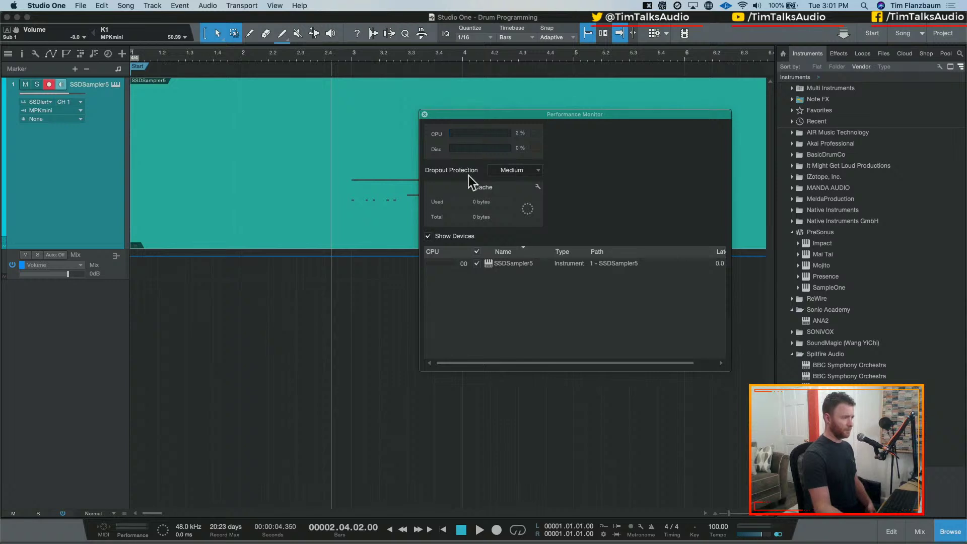
{"action": "left_click", "coordinate": [425, 115]}
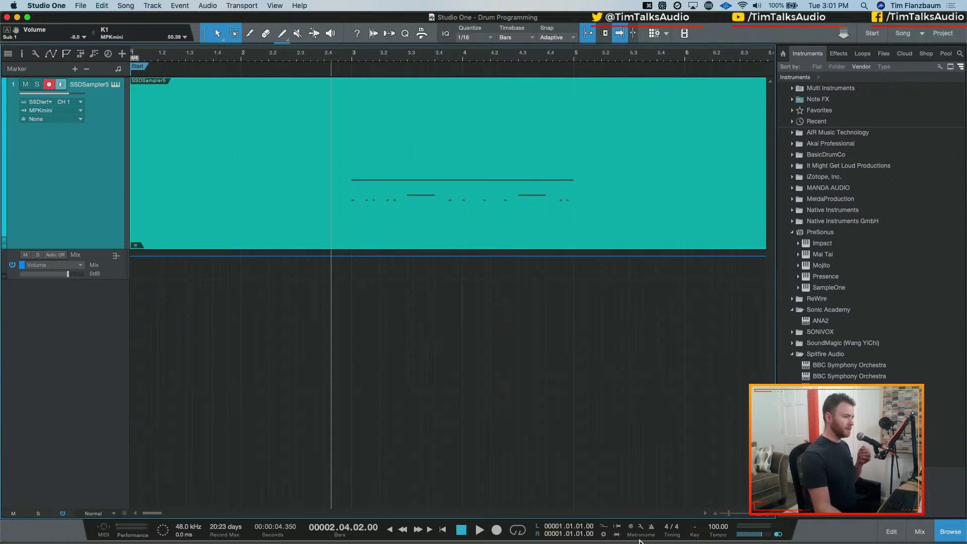
Play back the drum part through bars 3 and 4 in the arrangement and stop playback
{"action": "key", "text": "space"}
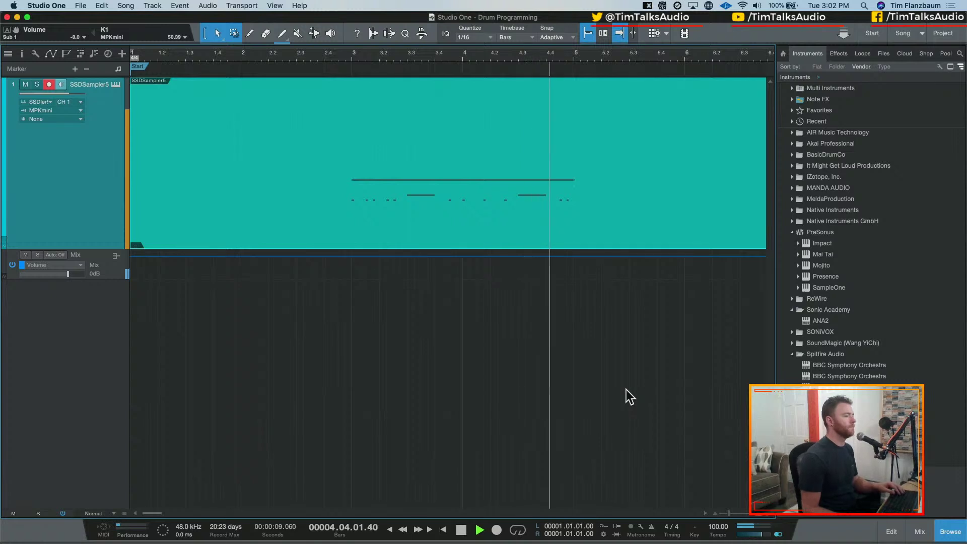
{"action": "key", "text": "space"}
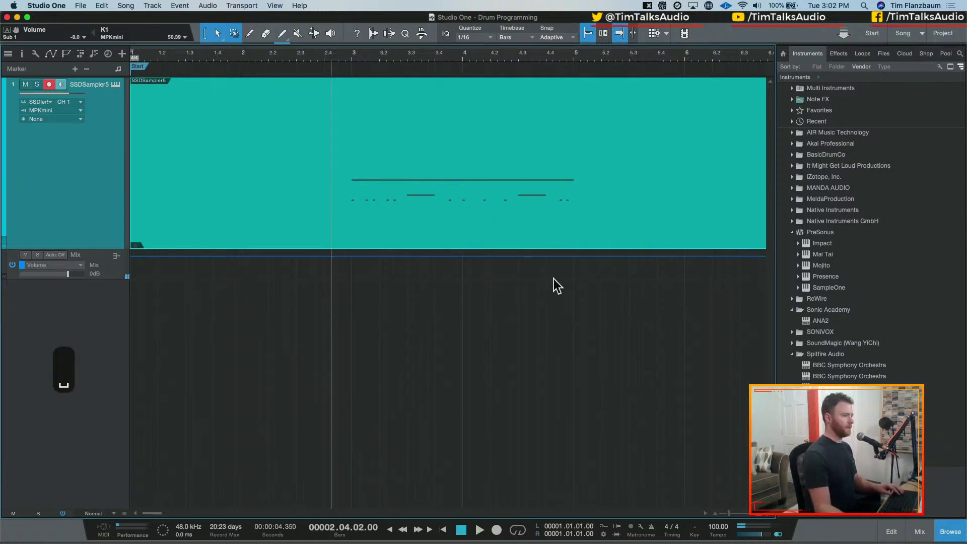
Open the drum part's notes for editing and duplicate all notes of bars 3 and 4 into bars 5 and 6
{"action": "double_click", "coordinate": [546, 241]}
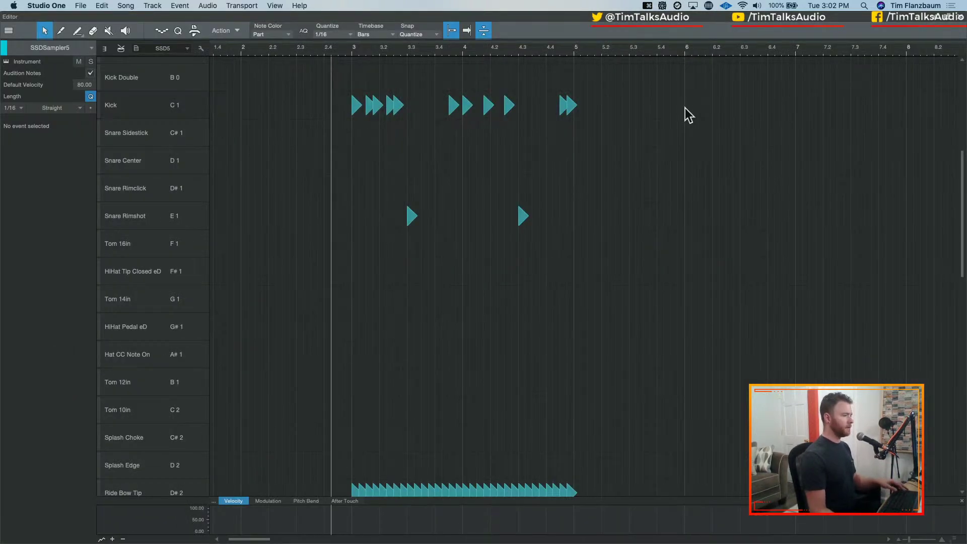
{"action": "key", "text": "super+a"}
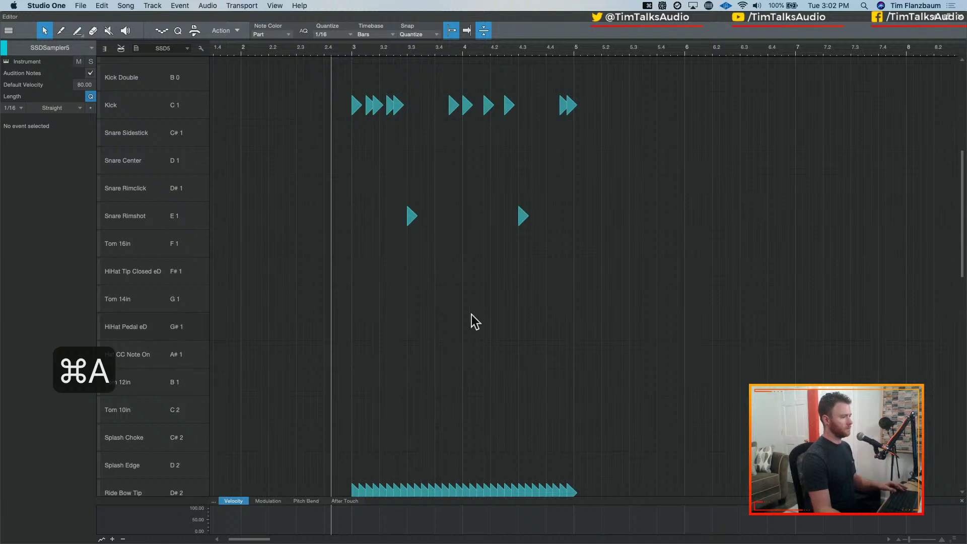
{"action": "key", "text": "super+a"}
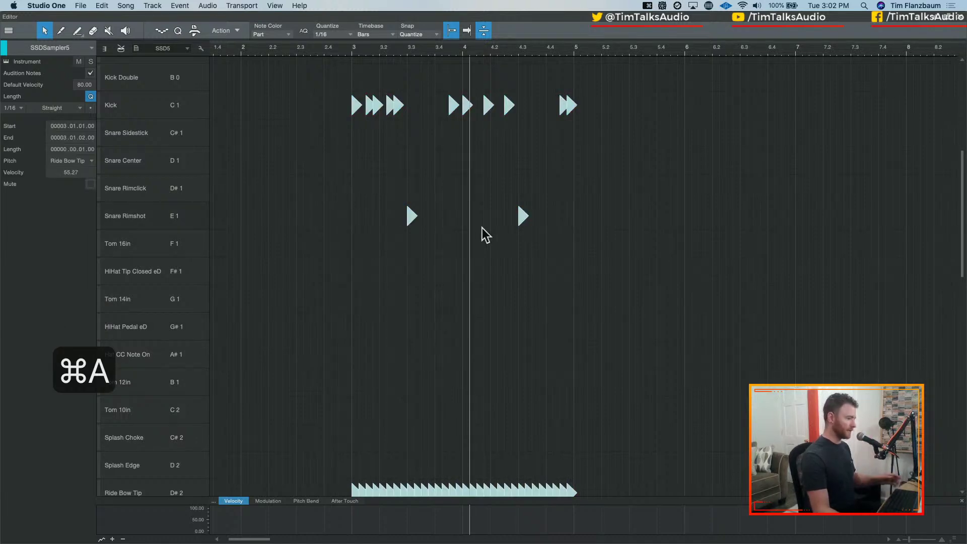
{"action": "key", "text": "d"}
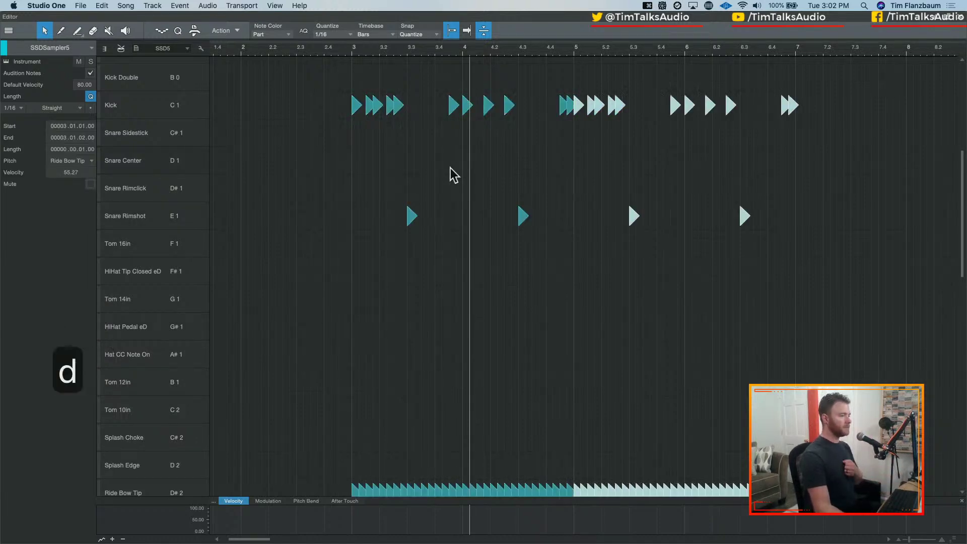
Play back the drum part from just before bar 3, audition the Snare Center sound and close the note editor
{"action": "left_click", "coordinate": [347, 55]}
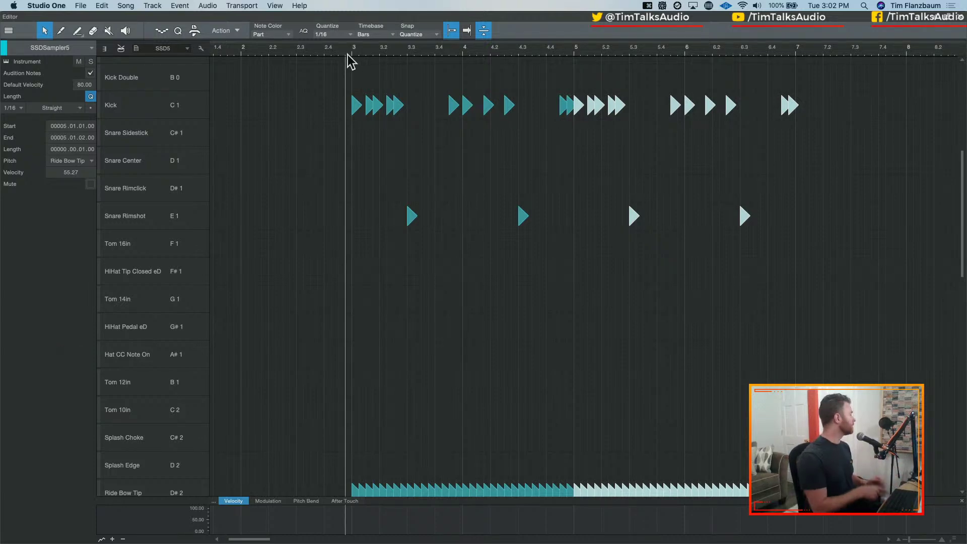
{"action": "key", "text": "space"}
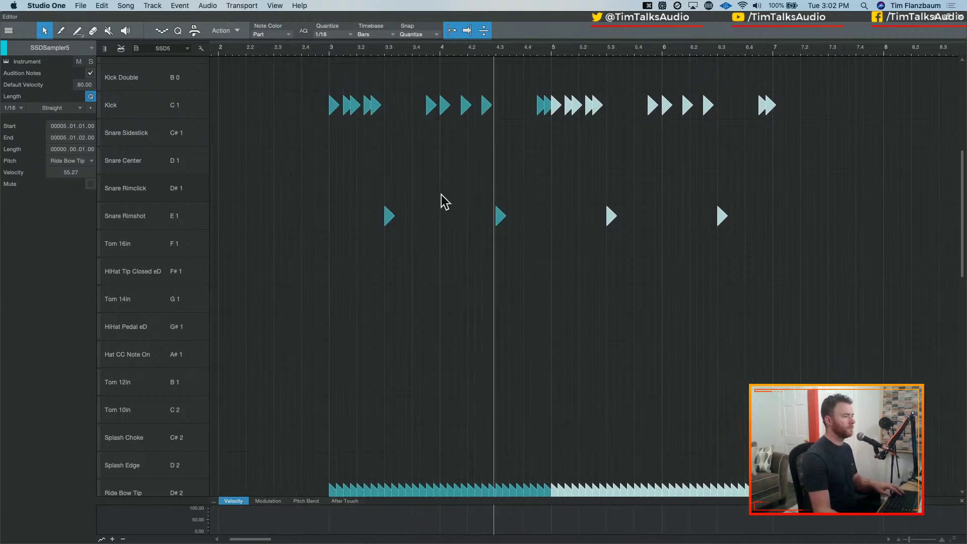
{"action": "key", "text": "space"}
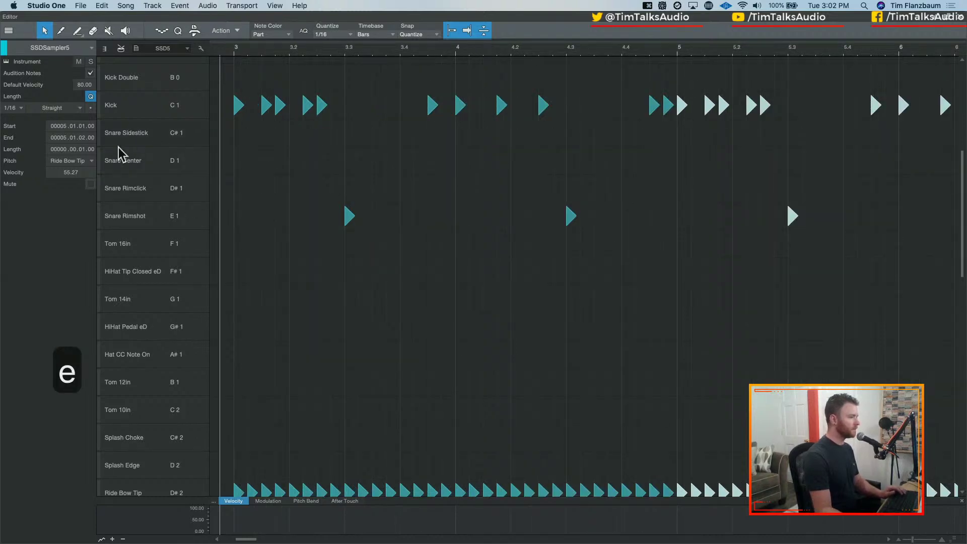
{"action": "left_click", "coordinate": [152, 162]}
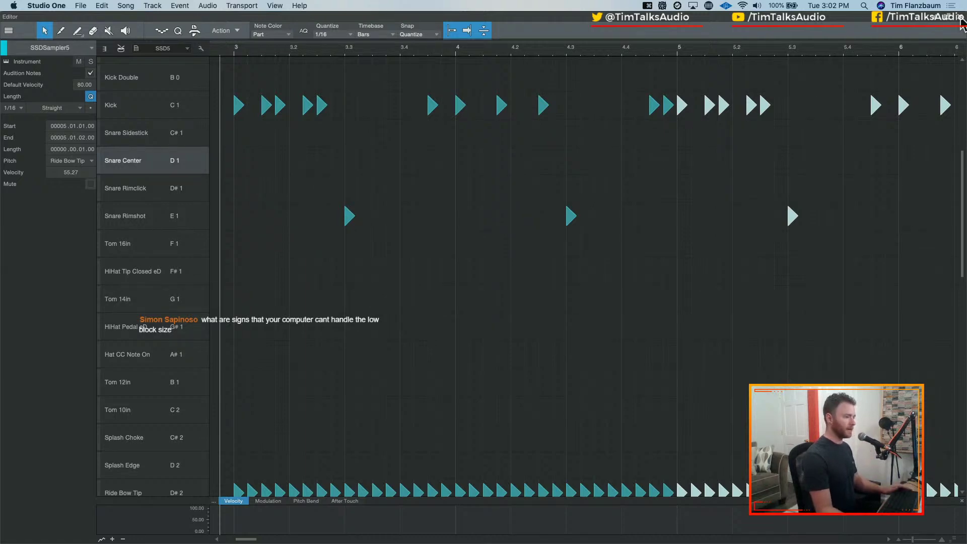
{"action": "key", "text": "F2"}
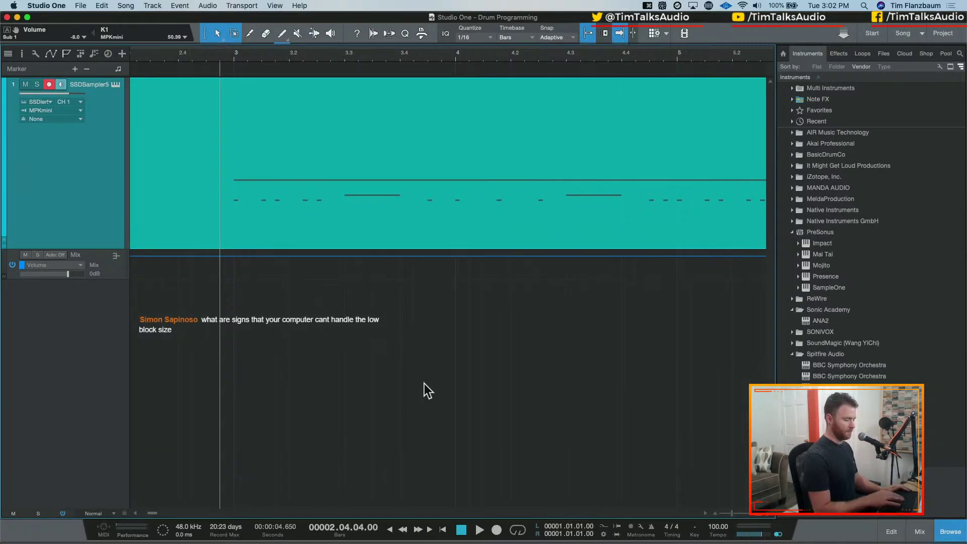
Set the audio device block size to 16 samples and check the CPU load in the Performance Monitor
{"action": "key", "text": "super+comma"}
{"action": "left_click", "coordinate": [156, 156]}
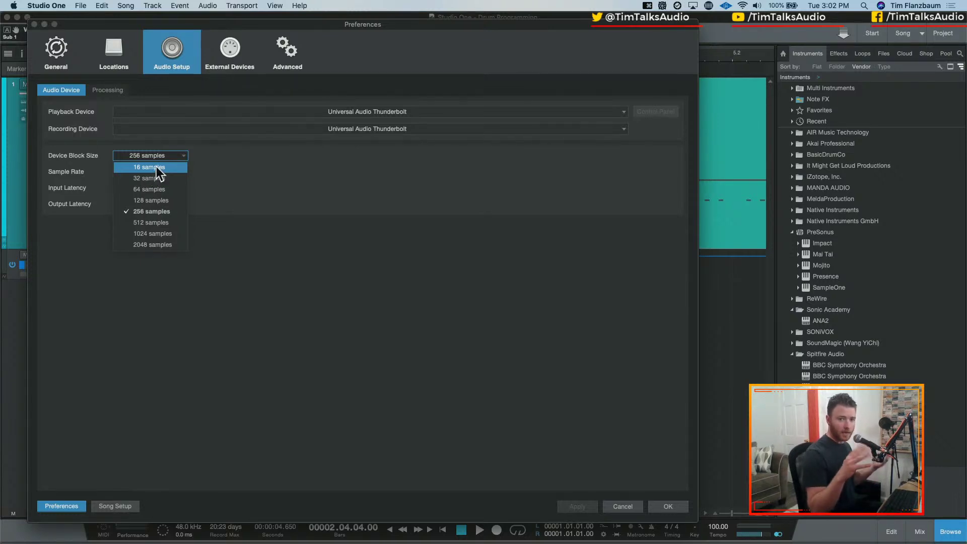
{"action": "left_click", "coordinate": [155, 167]}
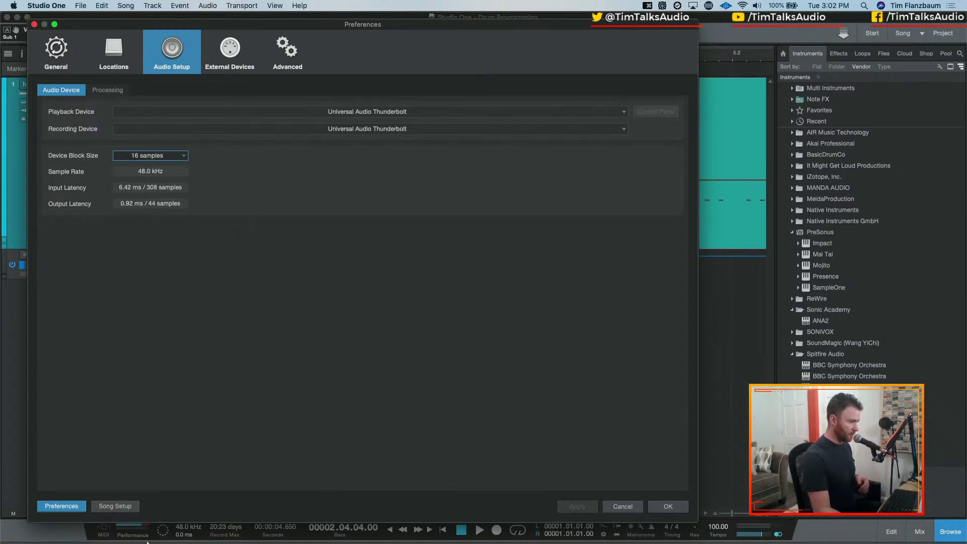
{"action": "left_click_drag", "start_coordinate": [307, 28], "coordinate": [307, 22]}
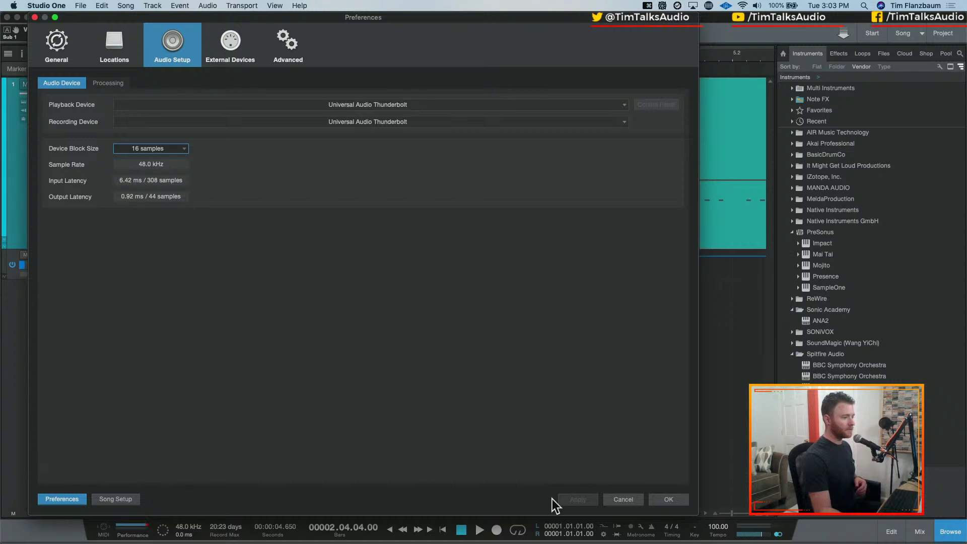
{"action": "left_click", "coordinate": [670, 499]}
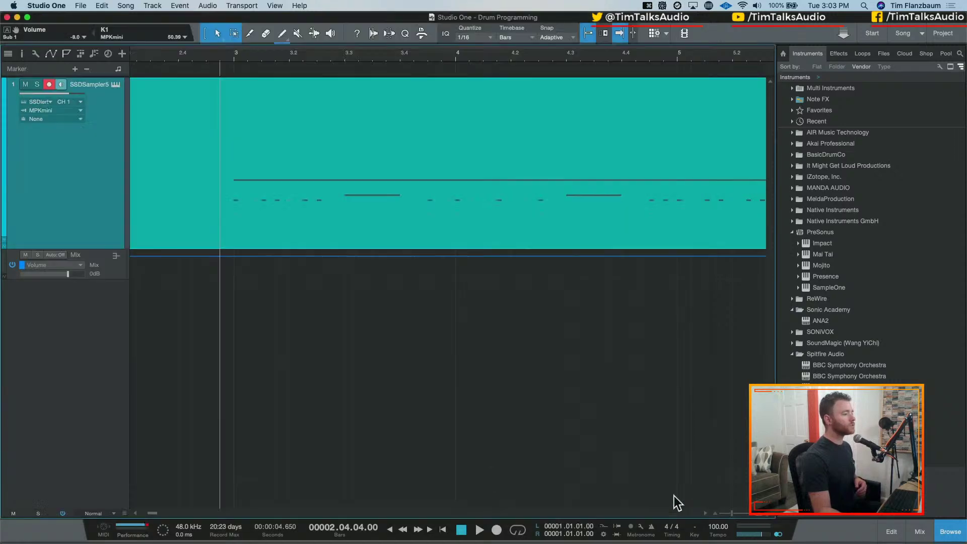
{"action": "left_click", "coordinate": [142, 535]}
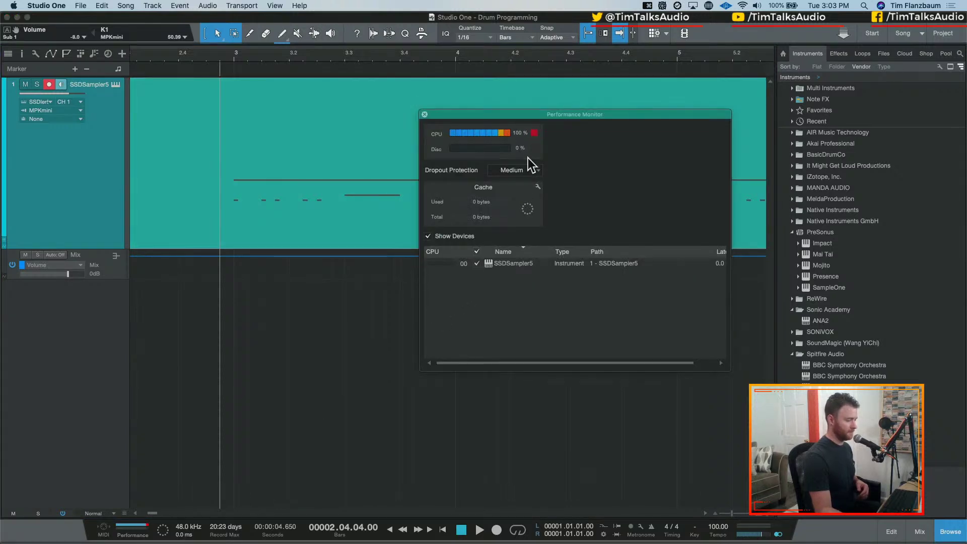
Set the audio device block size to 32 samples in the preferences
{"action": "key", "text": "super+comma"}
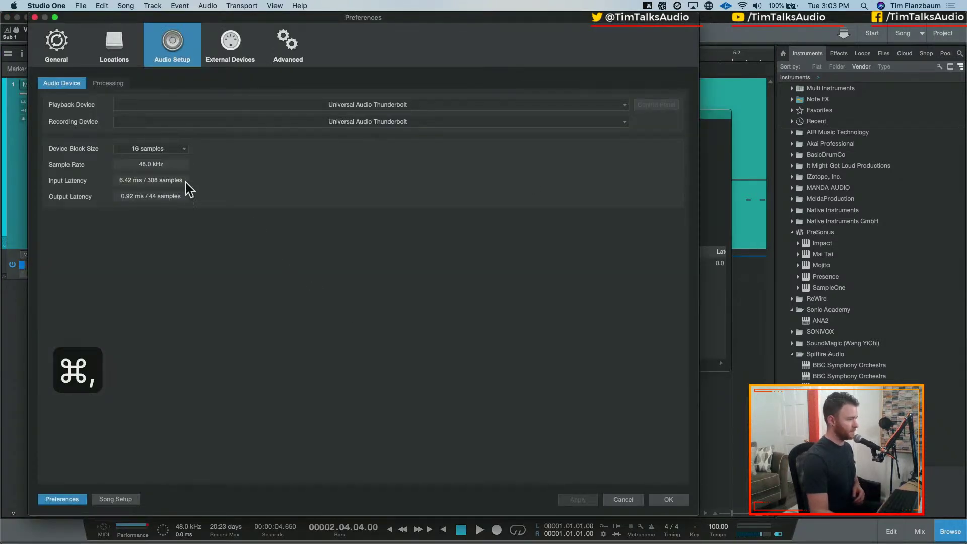
{"action": "left_click", "coordinate": [149, 152]}
{"action": "left_click", "coordinate": [164, 171]}
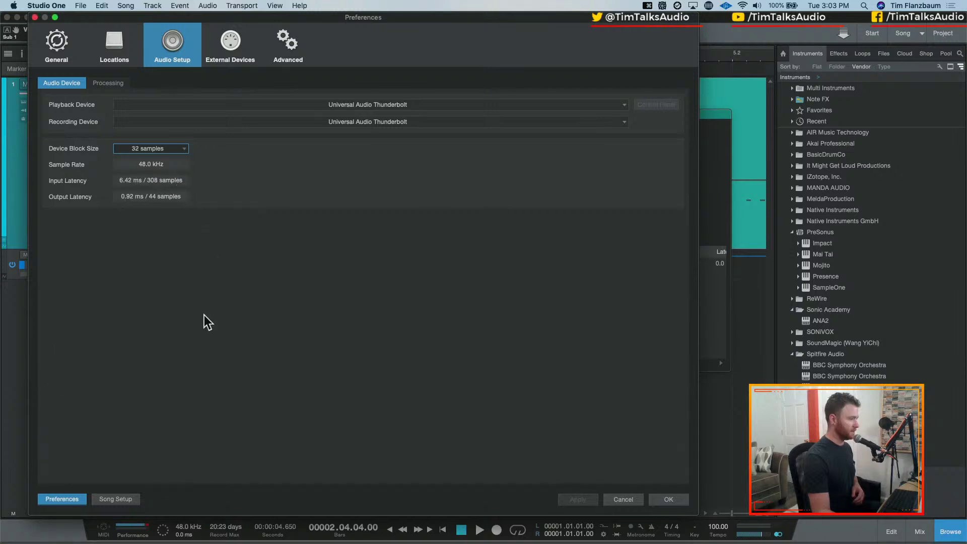
{"action": "left_click", "coordinate": [653, 497]}
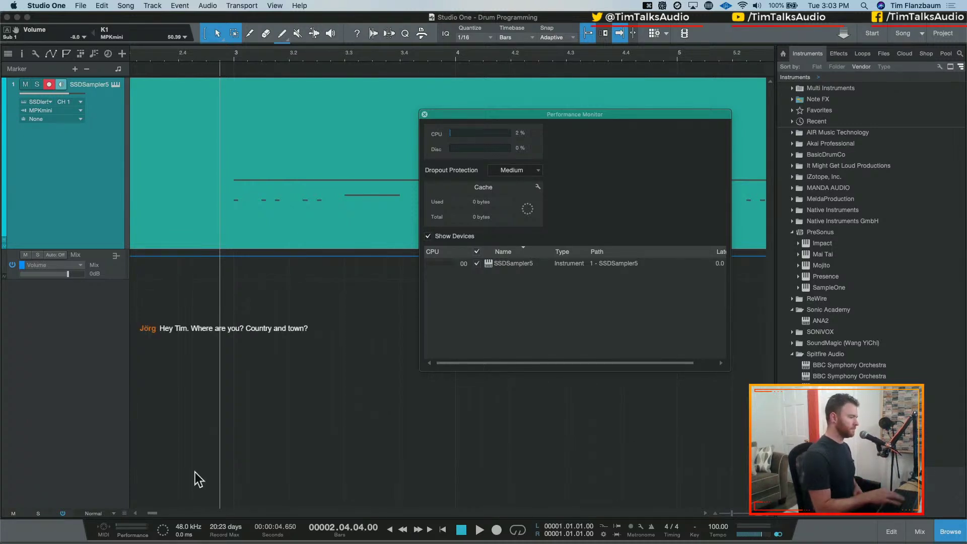
Set the audio device block size to 256 samples and close the Performance Monitor
{"action": "key", "text": "super+comma"}
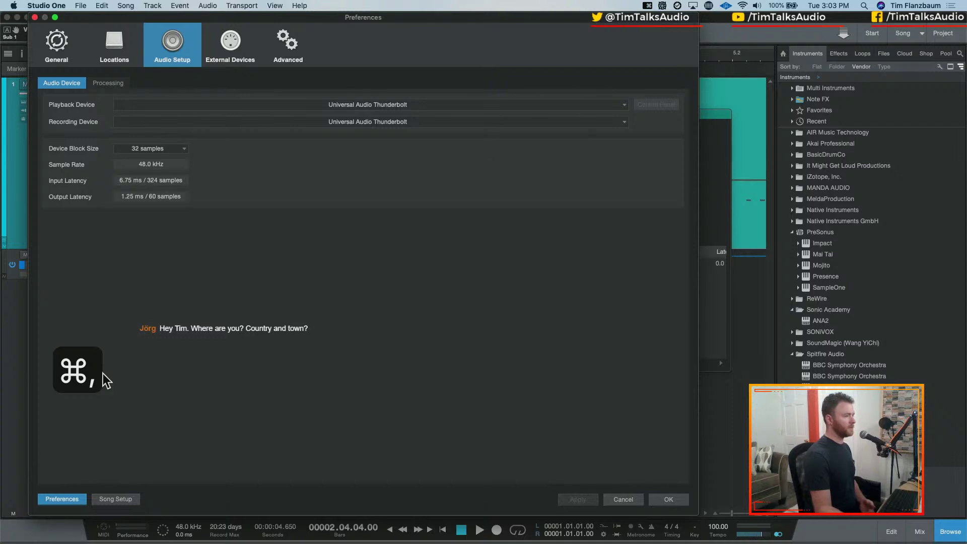
{"action": "left_click", "coordinate": [146, 148]}
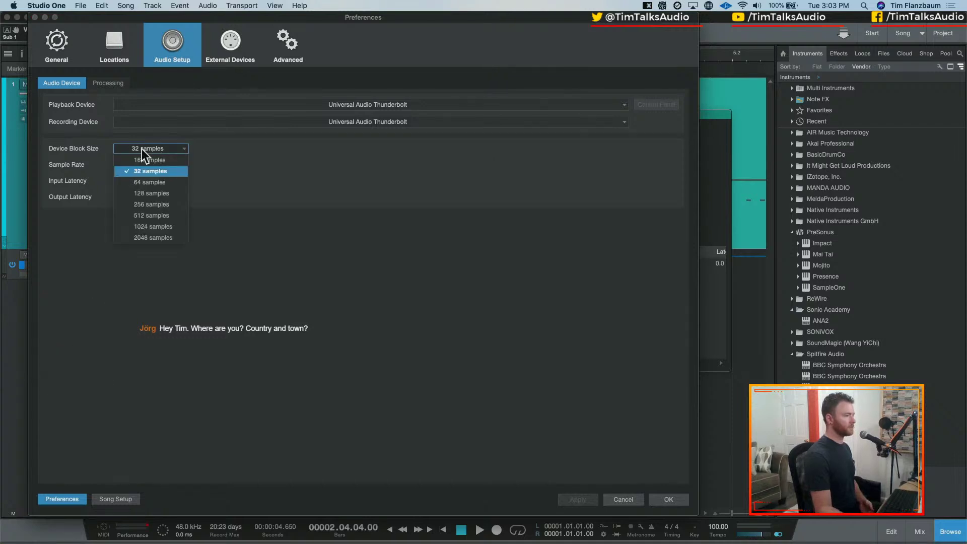
{"action": "left_click", "coordinate": [162, 204]}
{"action": "left_click", "coordinate": [659, 498]}
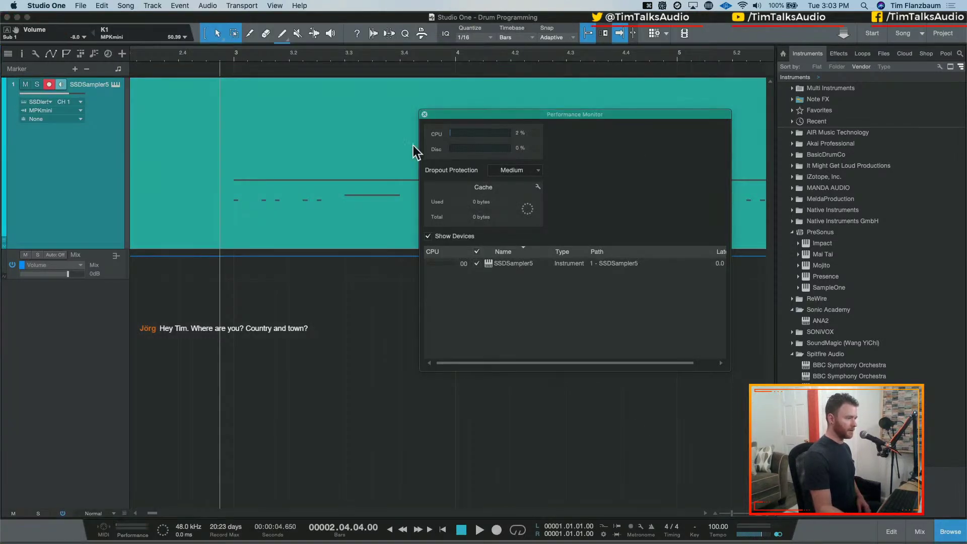
{"action": "left_click", "coordinate": [424, 115]}
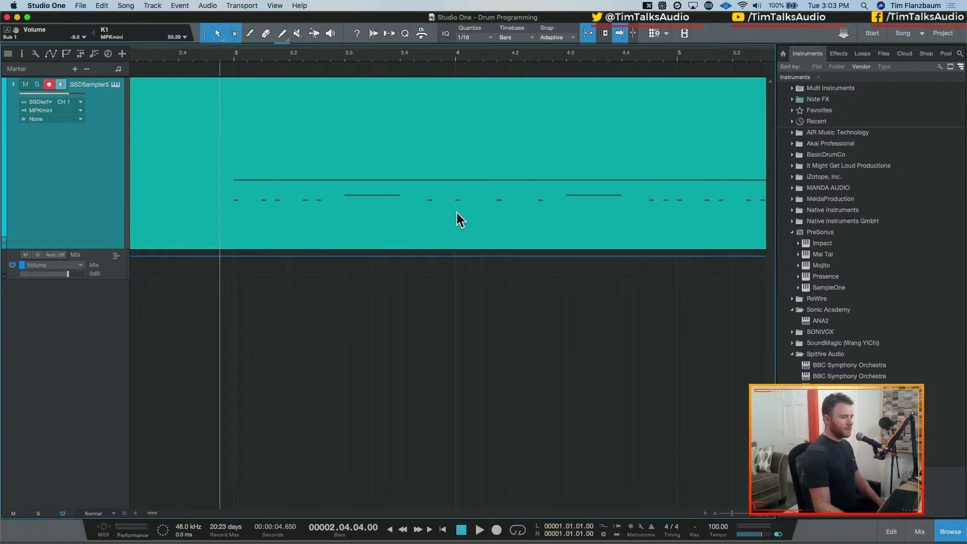
Add an ANA2 instrument track below the drum track and route its mixer channel's output to the Mix bus
{"action": "left_click_drag", "start_coordinate": [820, 321], "coordinate": [476, 331]}
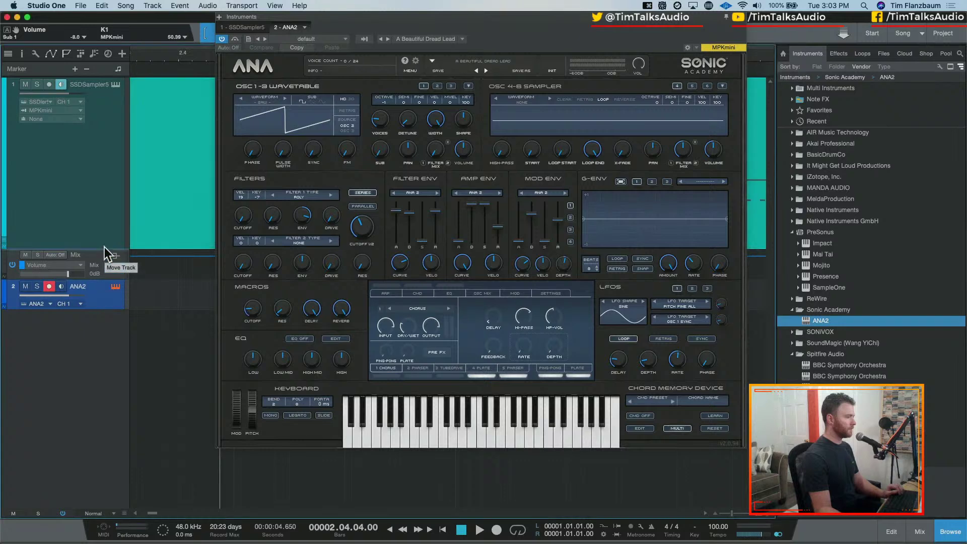
{"action": "key", "text": "F3"}
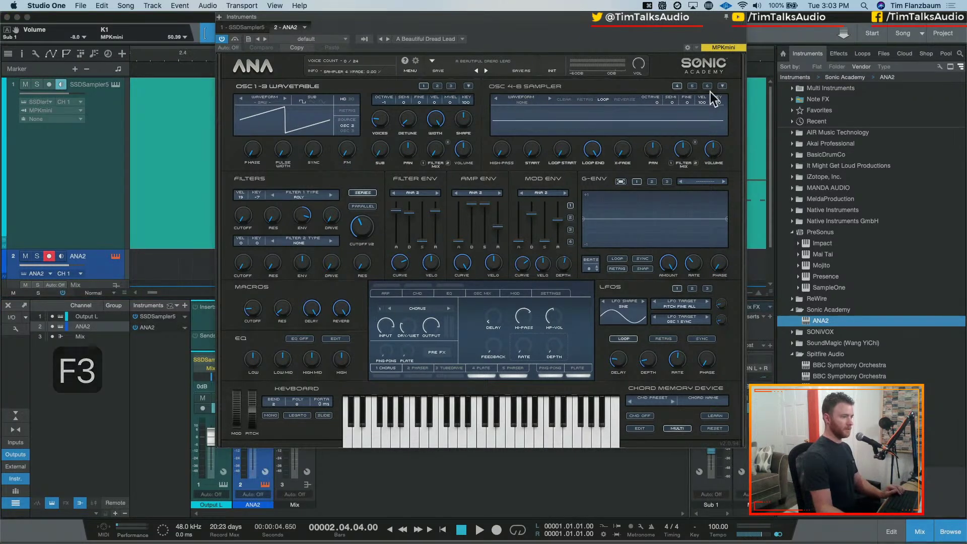
{"action": "left_click", "coordinate": [743, 17]}
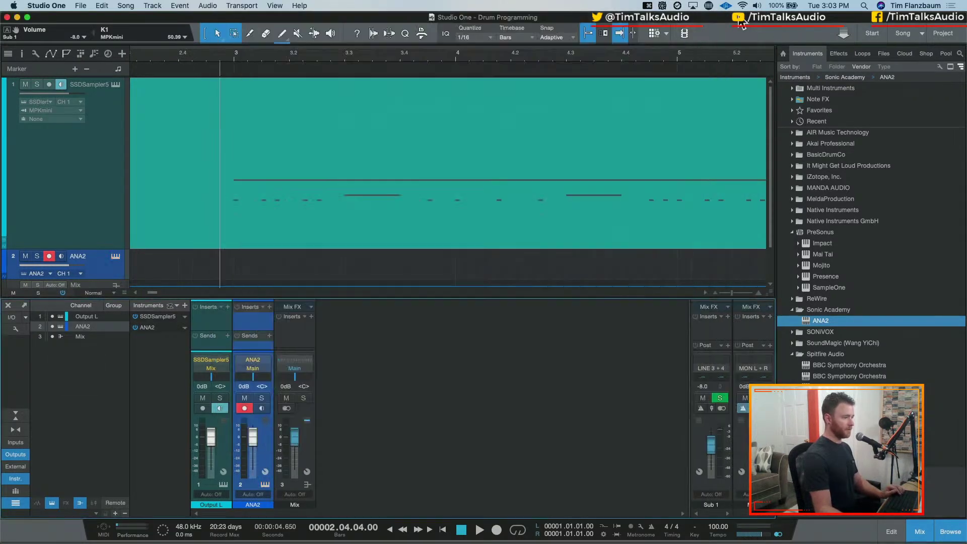
{"action": "left_click", "coordinate": [298, 371]}
{"action": "left_click", "coordinate": [436, 367]}
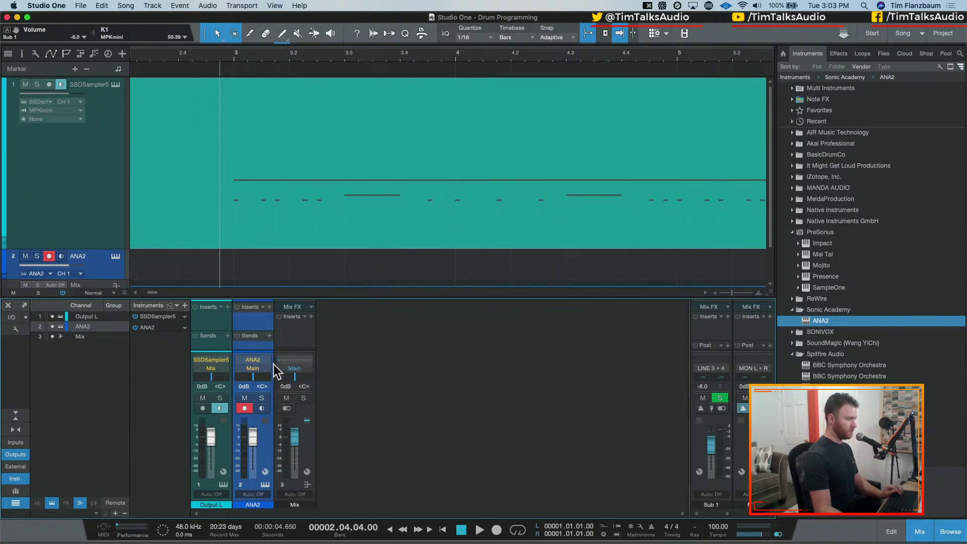
{"action": "left_click", "coordinate": [264, 367]}
{"action": "left_click", "coordinate": [300, 403]}
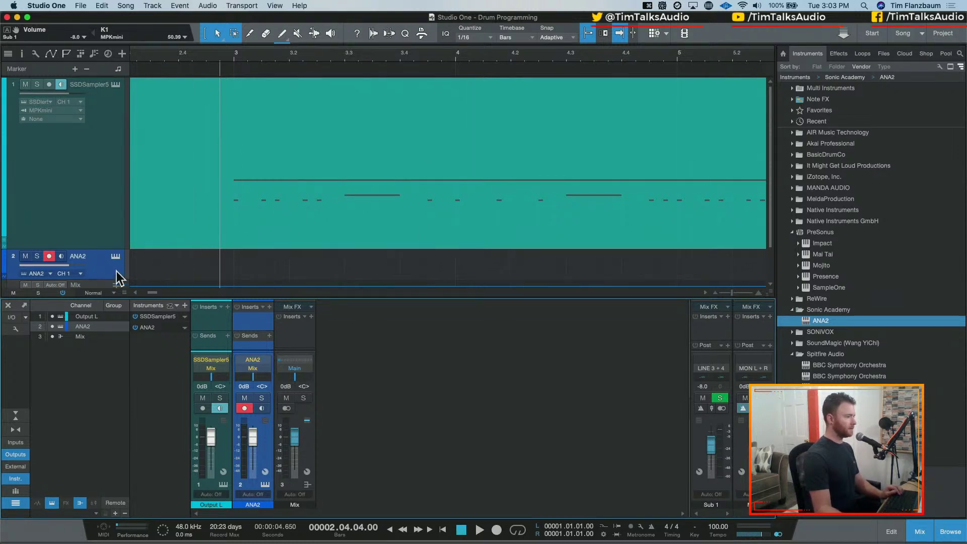
Enlarge the ANA2 track and create an empty instrument part on it from bar 2 to bar 10
{"action": "left_click_drag", "start_coordinate": [107, 276], "coordinate": [108, 345]}
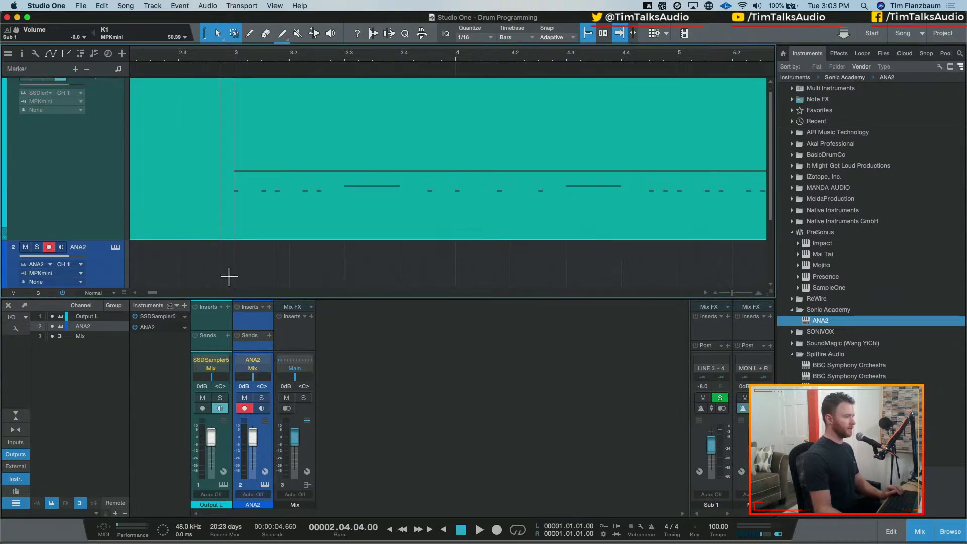
{"action": "key", "text": "w"}
{"action": "key", "text": "w"}
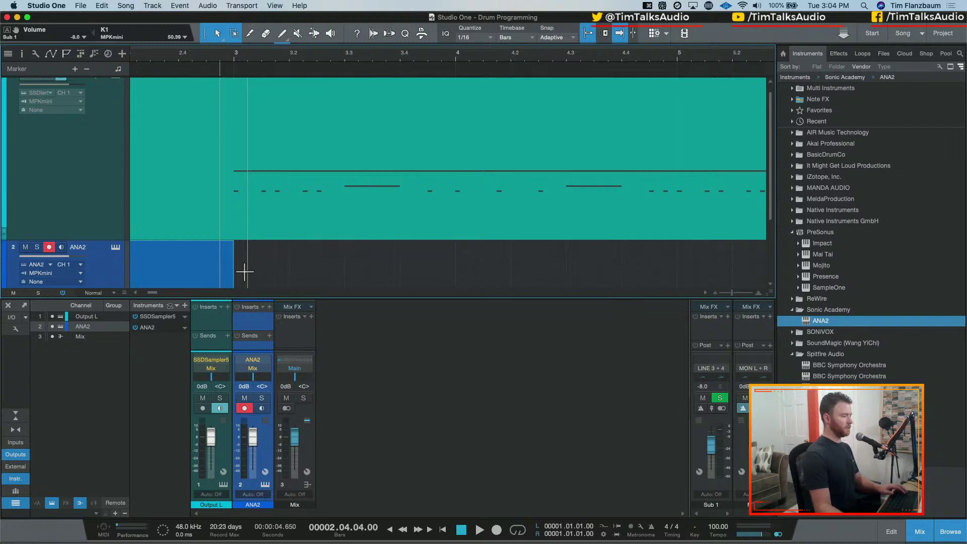
{"action": "key", "text": "w"}
{"action": "left_click_drag", "start_coordinate": [185, 269], "coordinate": [379, 271]}
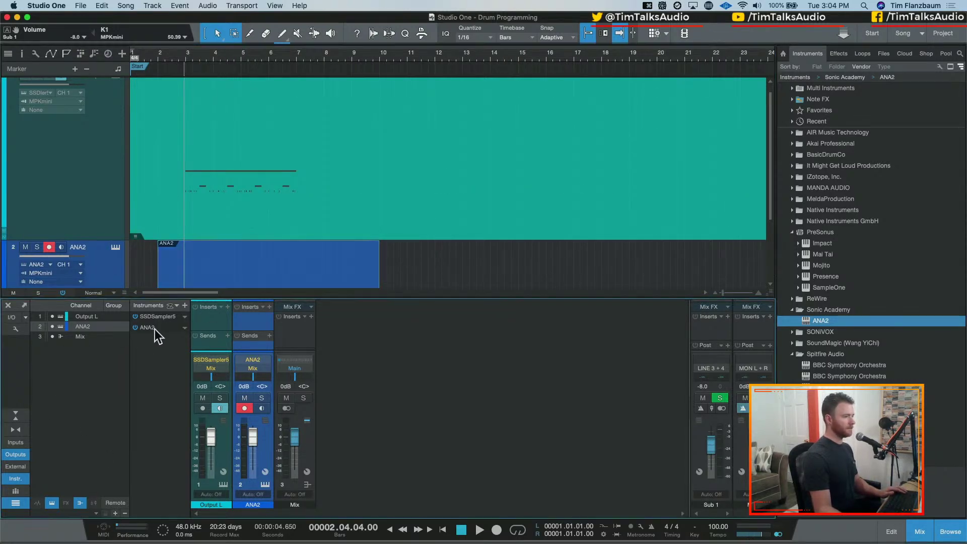
Filter the ANA2 presets to the Keys category and load Dirty Rhodes after trying Church
{"action": "key", "text": "F11"}
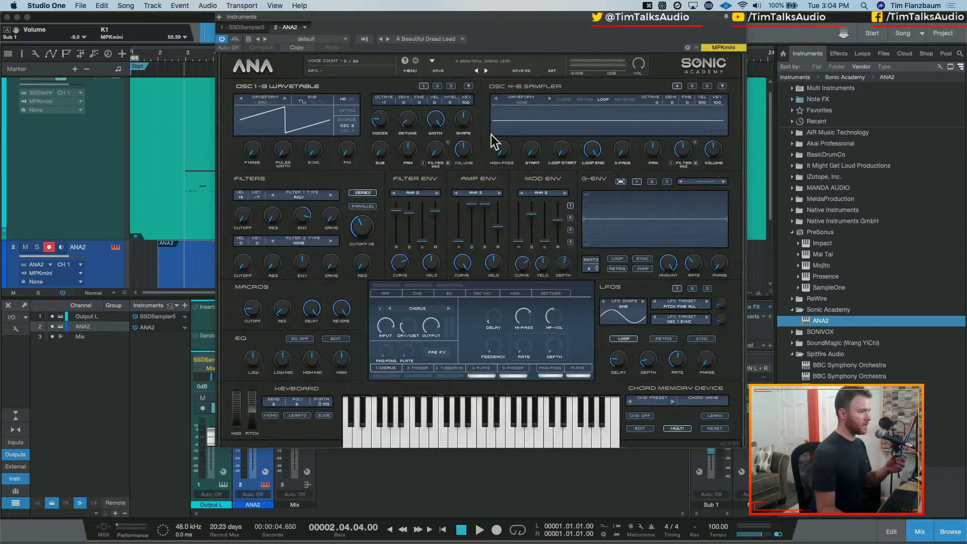
{"action": "left_click", "coordinate": [506, 61]}
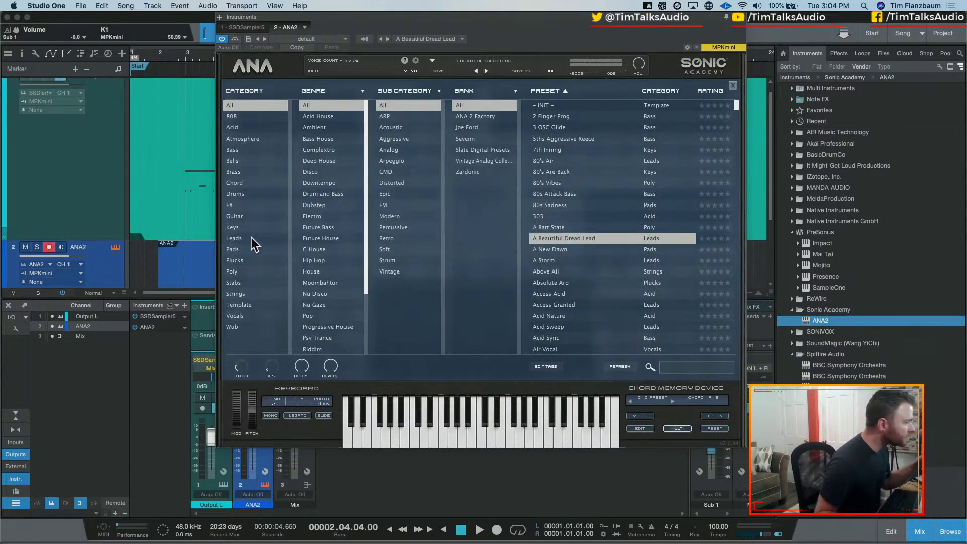
{"action": "left_click", "coordinate": [253, 224]}
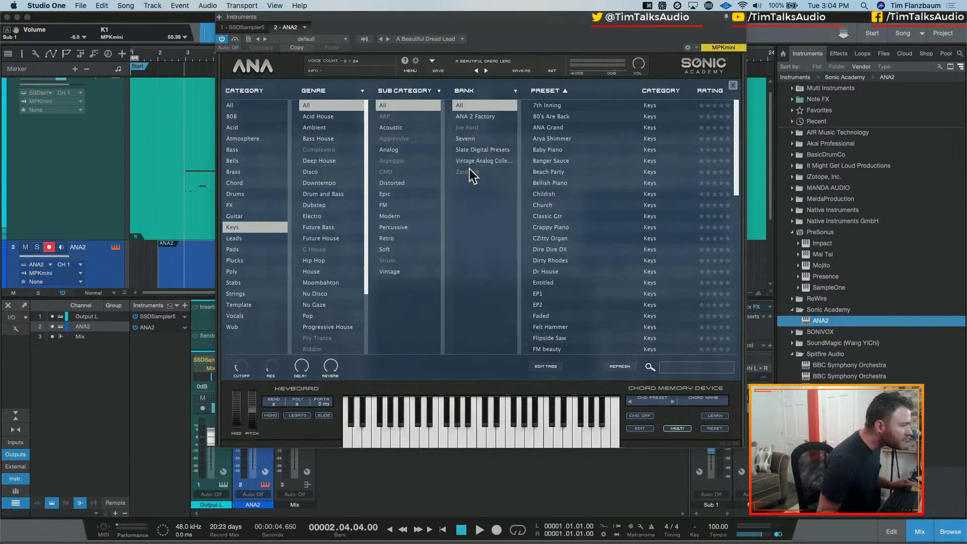
{"action": "left_click", "coordinate": [567, 204]}
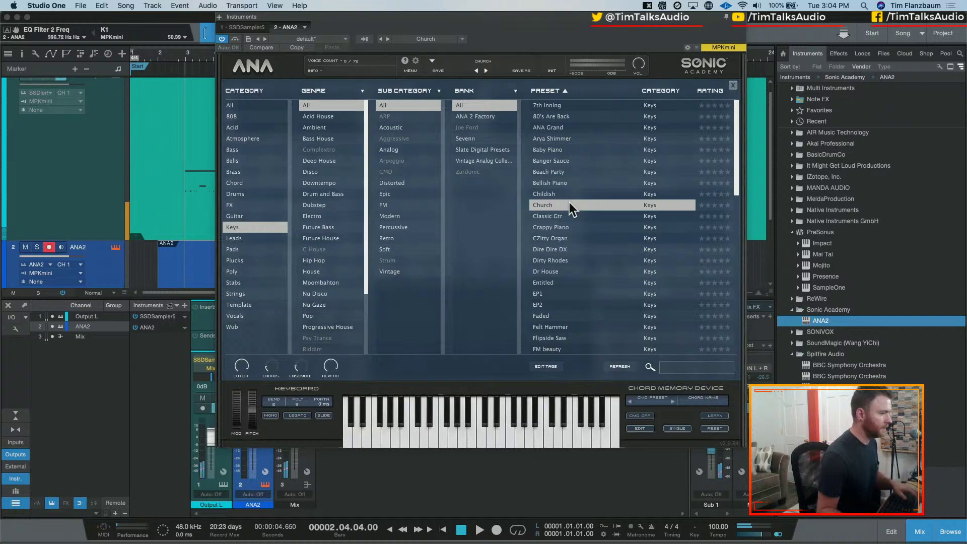
{"action": "left_click", "coordinate": [61, 247]}
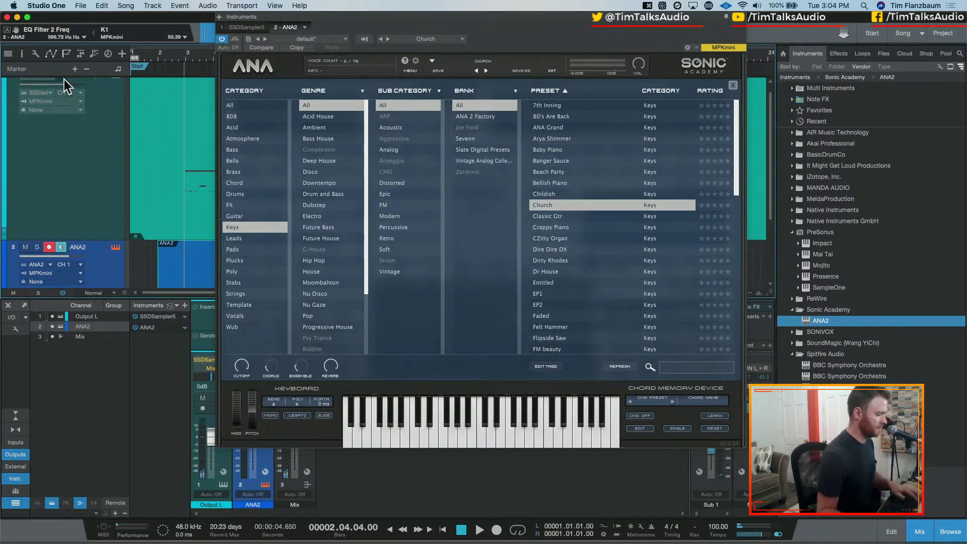
{"action": "left_click", "coordinate": [620, 261]}
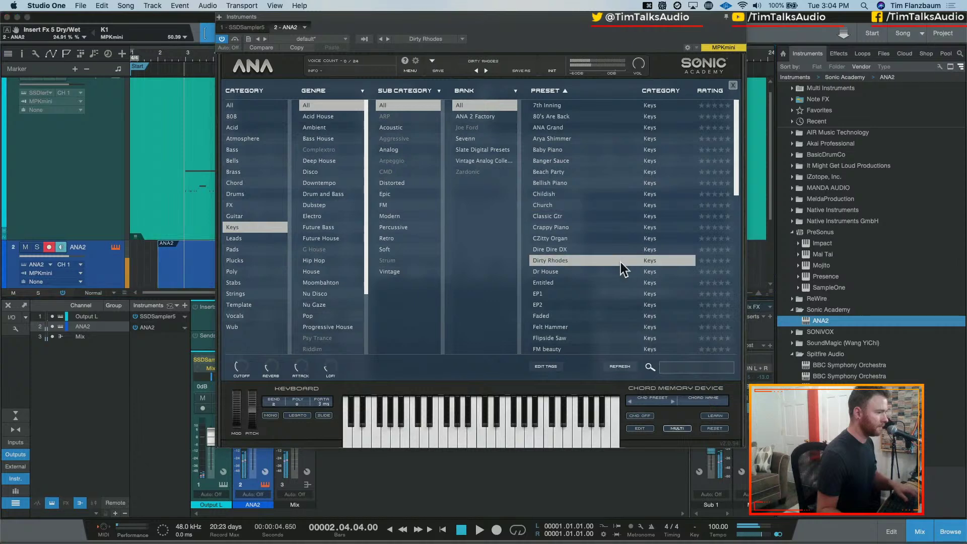
Filter the ANA2 presets to the Ambient genre across all categories, audition several pads and load Universal 1
{"action": "left_click", "coordinate": [594, 326]}
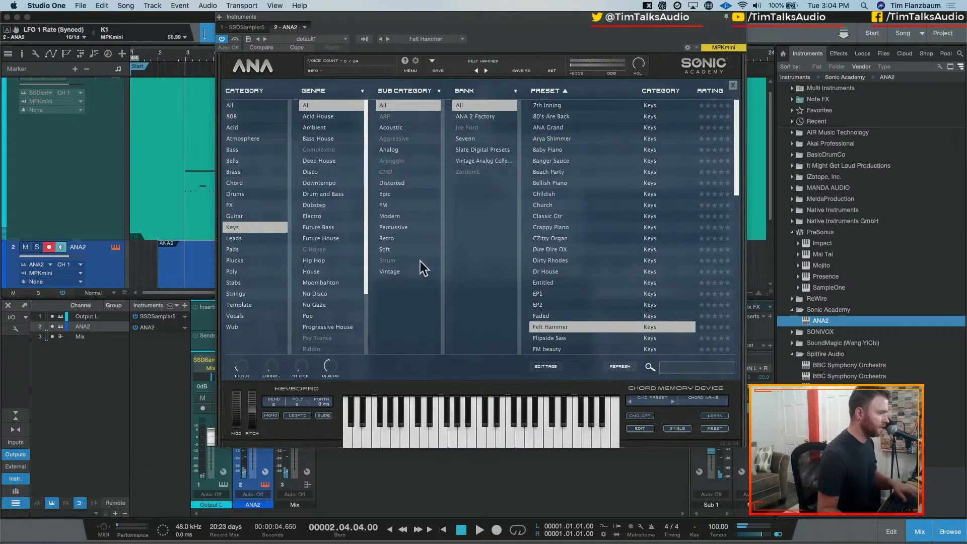
{"action": "left_click", "coordinate": [235, 106]}
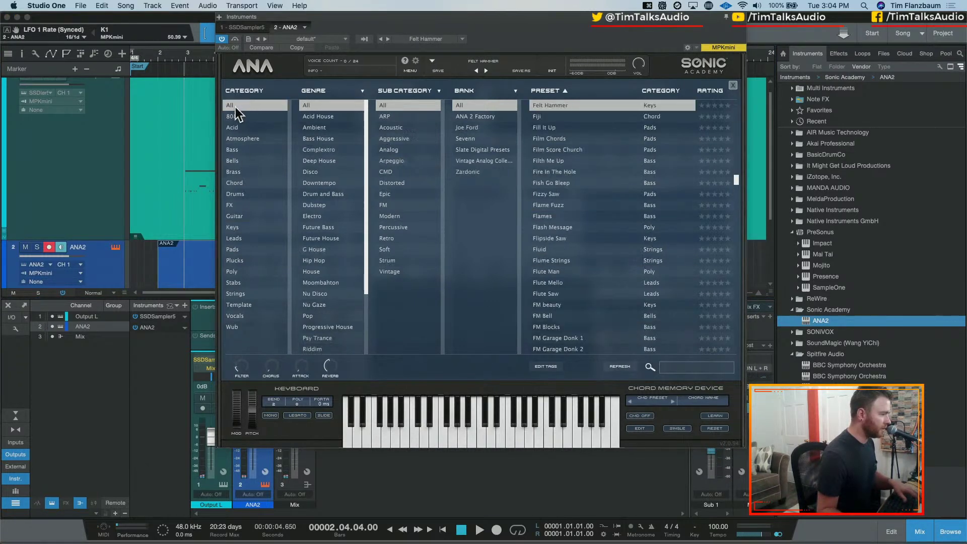
{"action": "left_click", "coordinate": [335, 128]}
{"action": "left_click", "coordinate": [608, 171]}
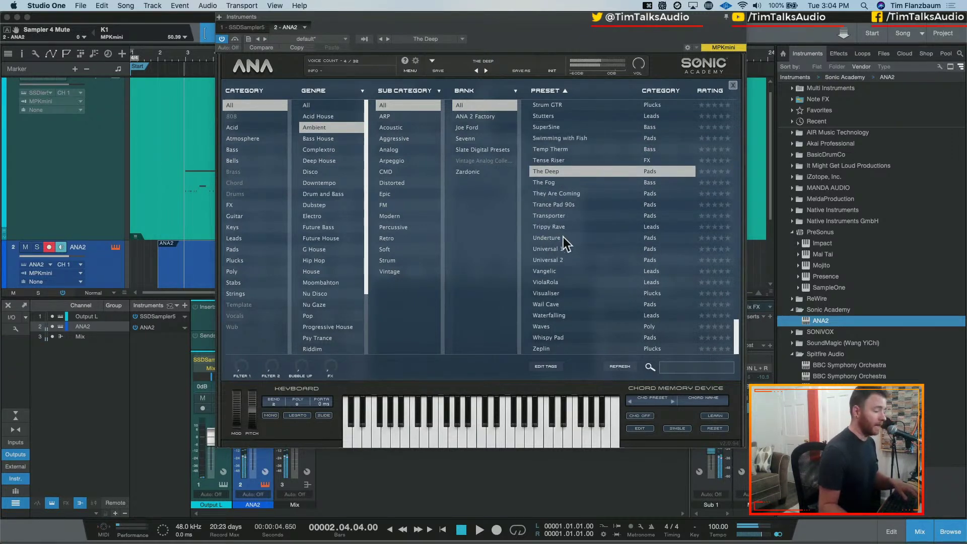
{"action": "left_click", "coordinate": [570, 286]}
{"action": "left_click", "coordinate": [575, 264]}
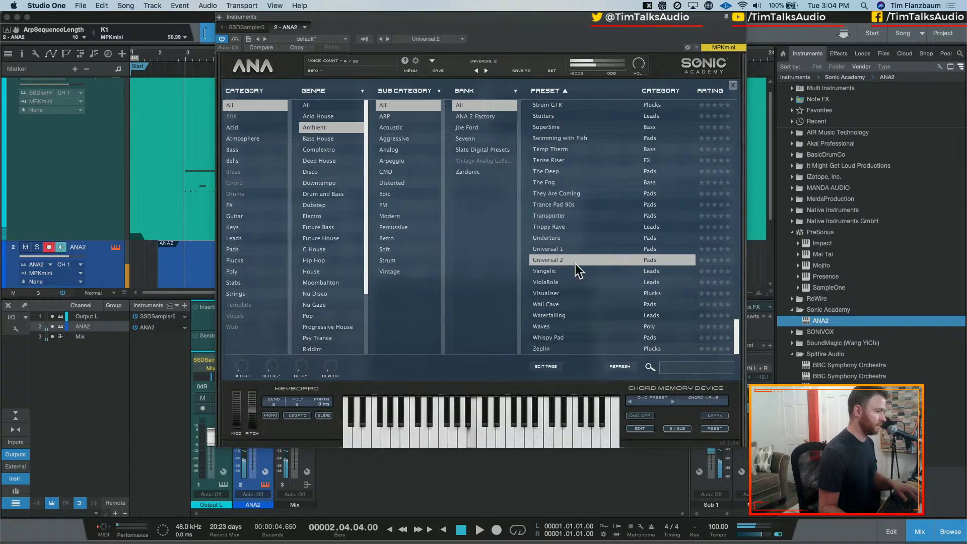
{"action": "left_click", "coordinate": [551, 238]}
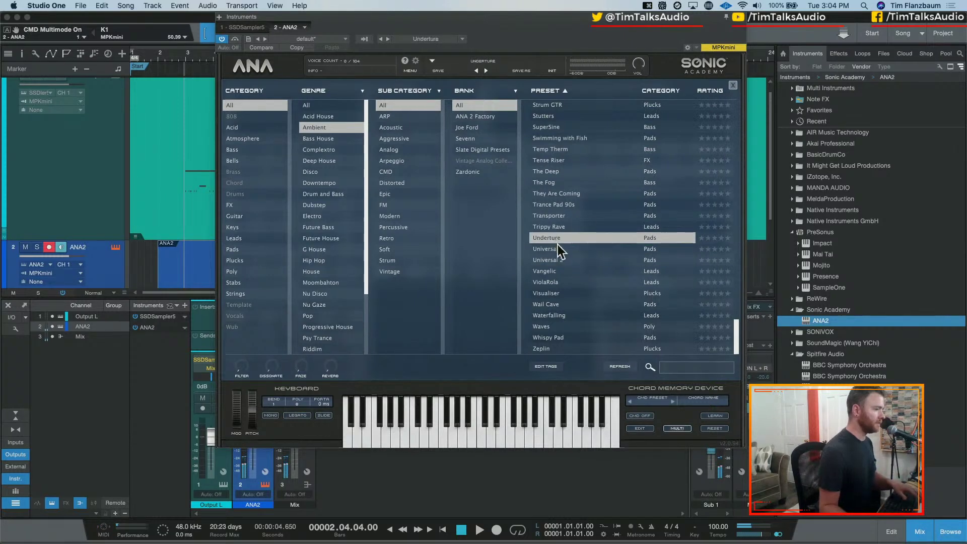
{"action": "left_click", "coordinate": [560, 248]}
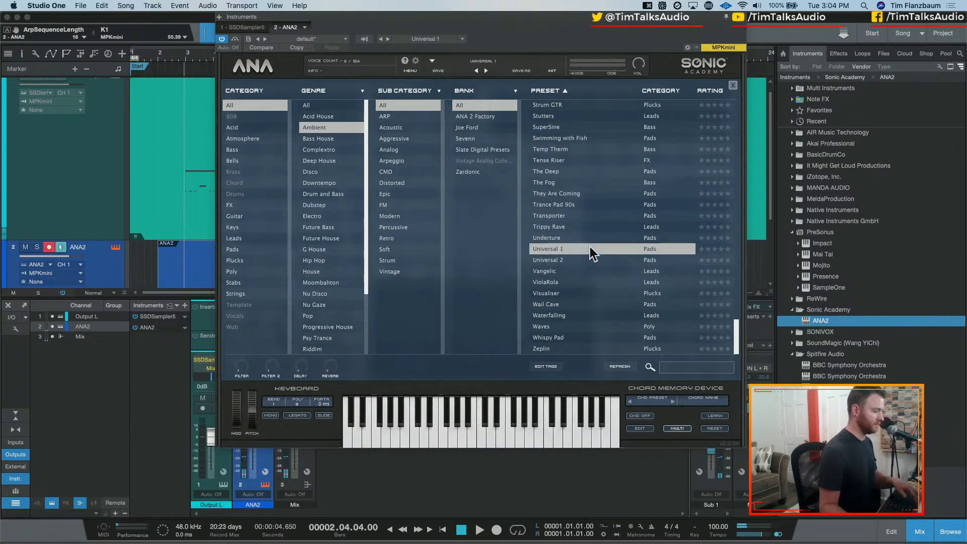
{"action": "left_click", "coordinate": [739, 18]}
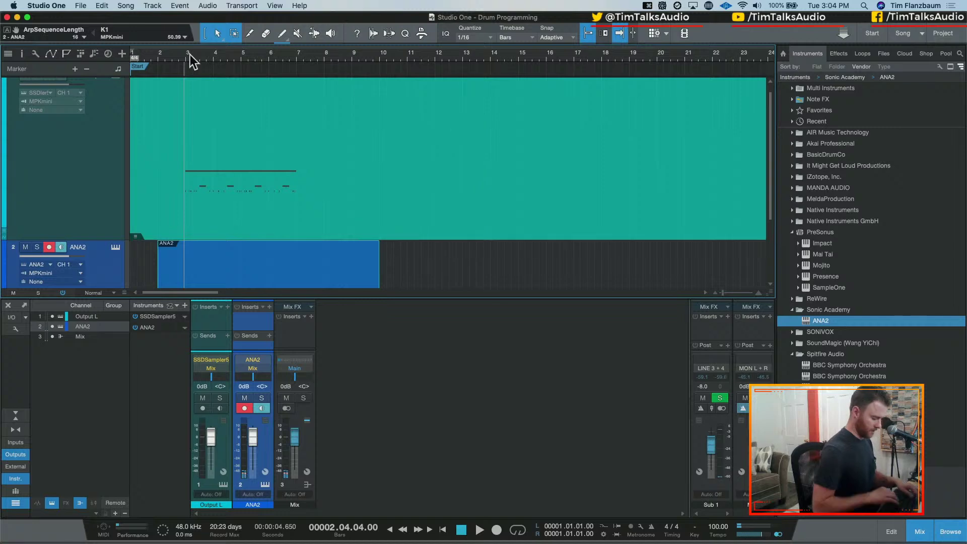
Record a sustained three-note ANA2 pad line over the drum groove, starting from bar 1, toggling the metronome as needed
{"action": "key", "text": "comma"}
{"action": "key", "text": "c"}
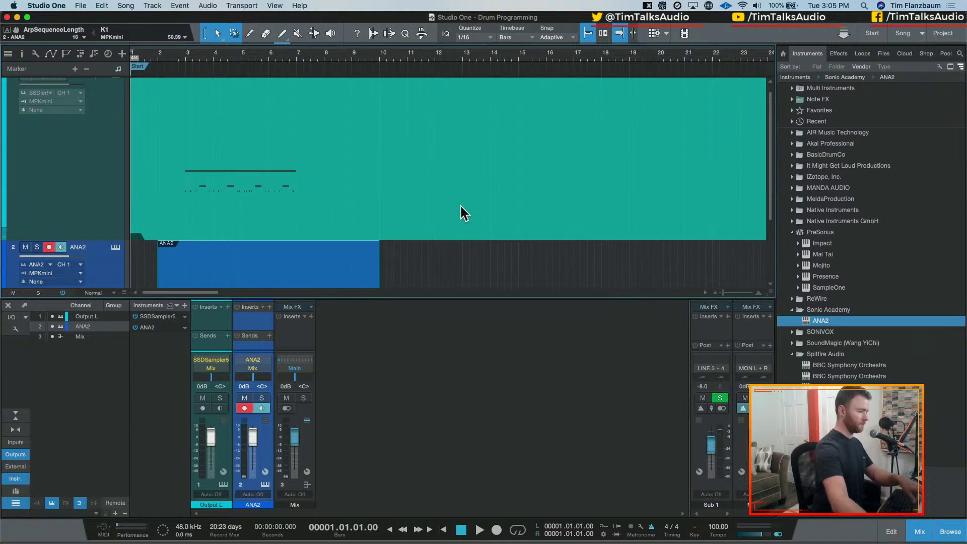
{"action": "key", "text": "KP_Multiply"}
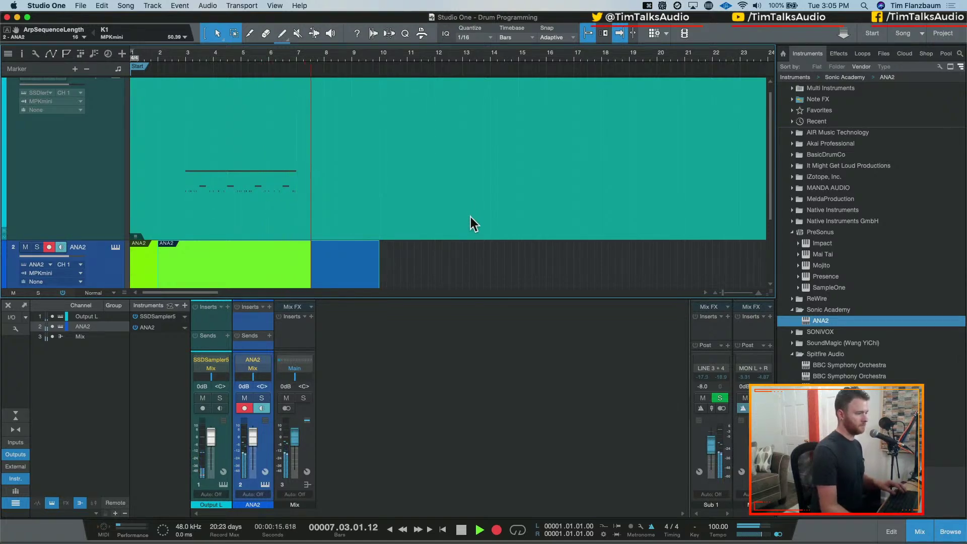
{"action": "key", "text": "c"}
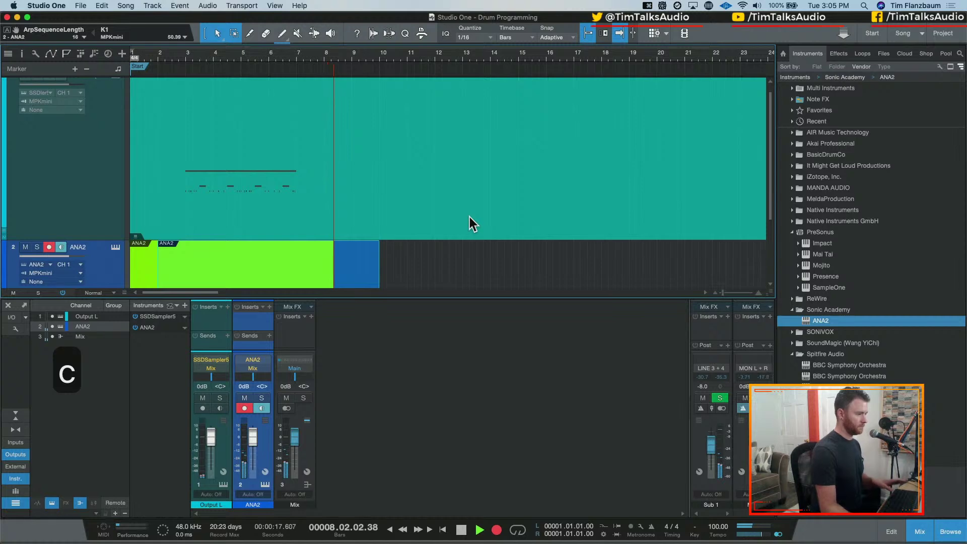
{"action": "key", "text": "space"}
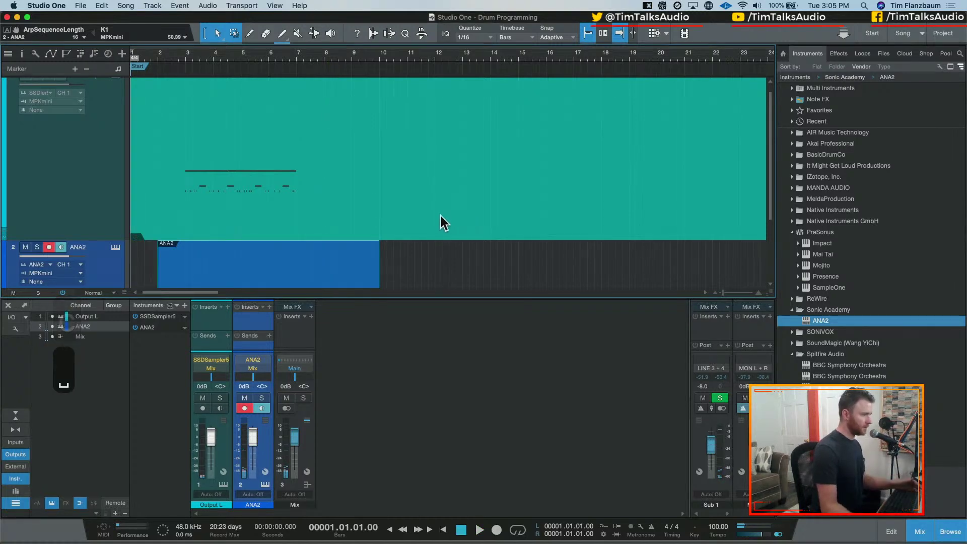
Open the recorded ANA2 part for note editing and lower the second note to G#0 and the third to F#0
{"action": "scroll", "coordinate": [440, 216], "scroll_direction": "down", "scroll_amount": 4}
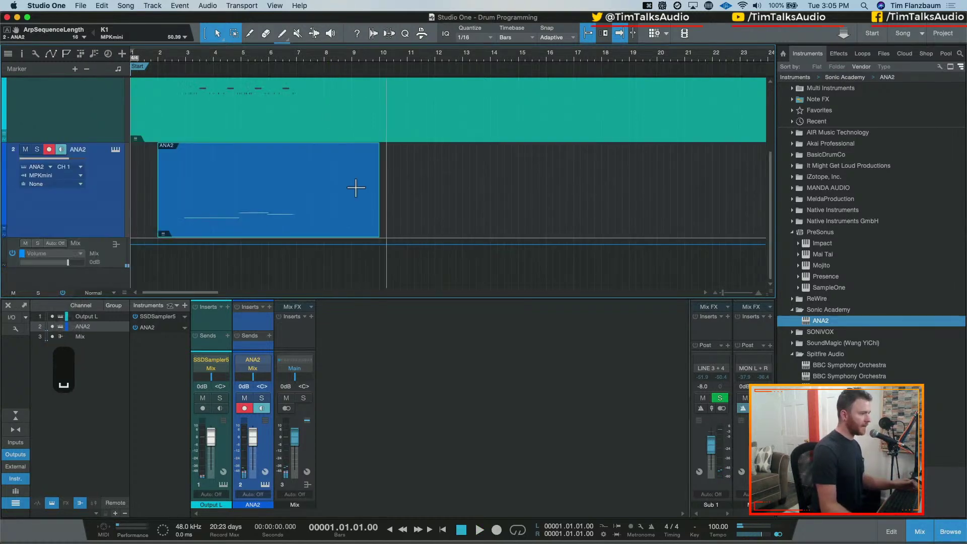
{"action": "double_click", "coordinate": [261, 231]}
{"action": "left_click", "coordinate": [253, 362]}
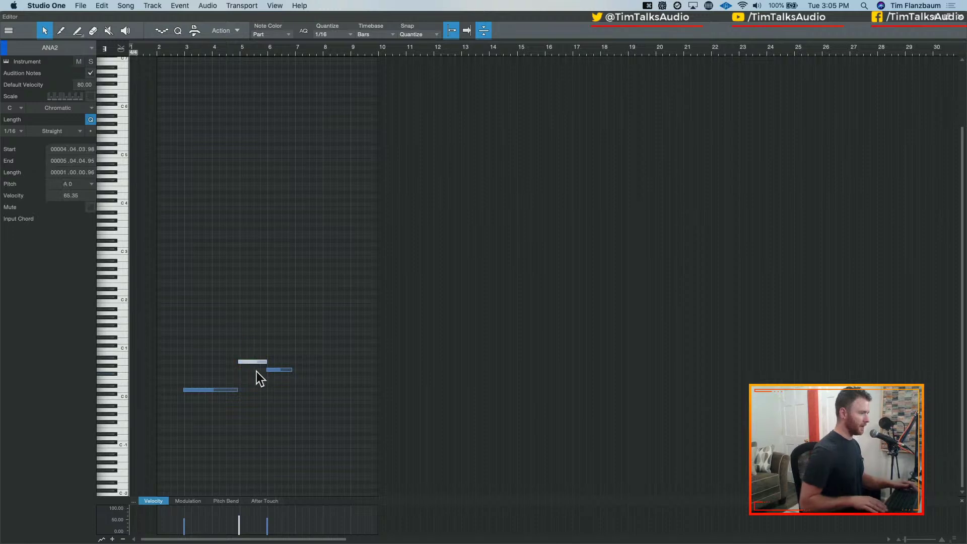
{"action": "key", "text": "Up"}
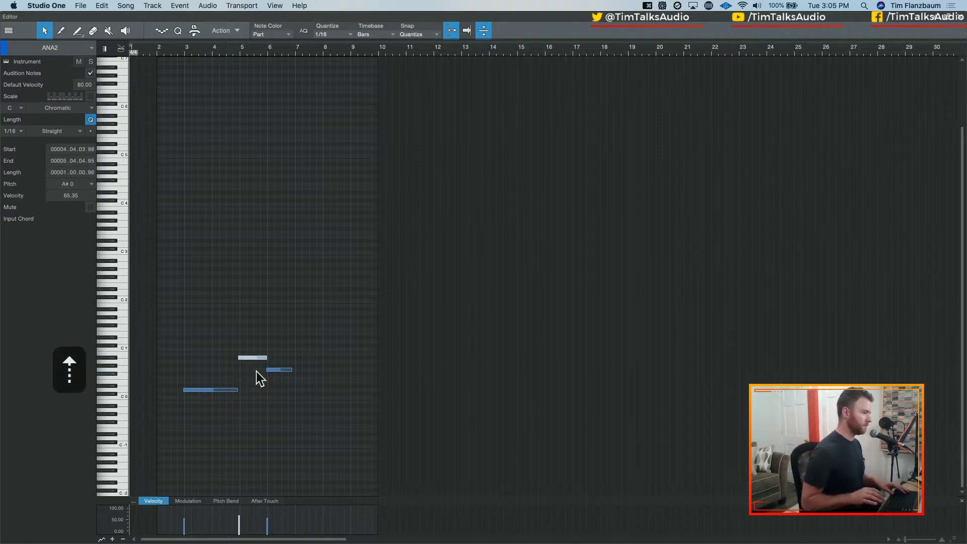
{"action": "key", "text": "Down"}
{"action": "key", "text": "Down"}
{"action": "key", "text": "Right"}
{"action": "key", "text": "Down"}
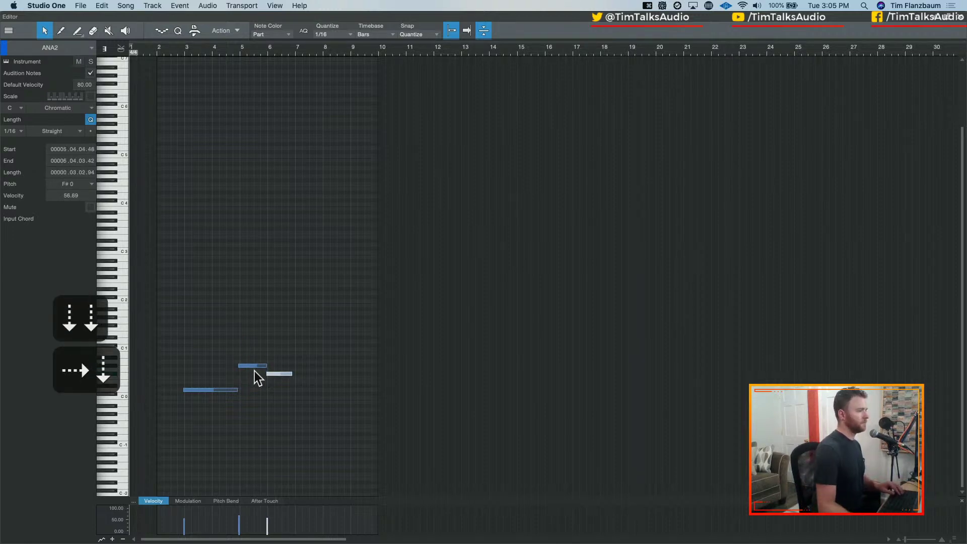
Play the ANA2 line from just before bar 3 and raise its second note to A0
{"action": "left_click", "coordinate": [182, 48]}
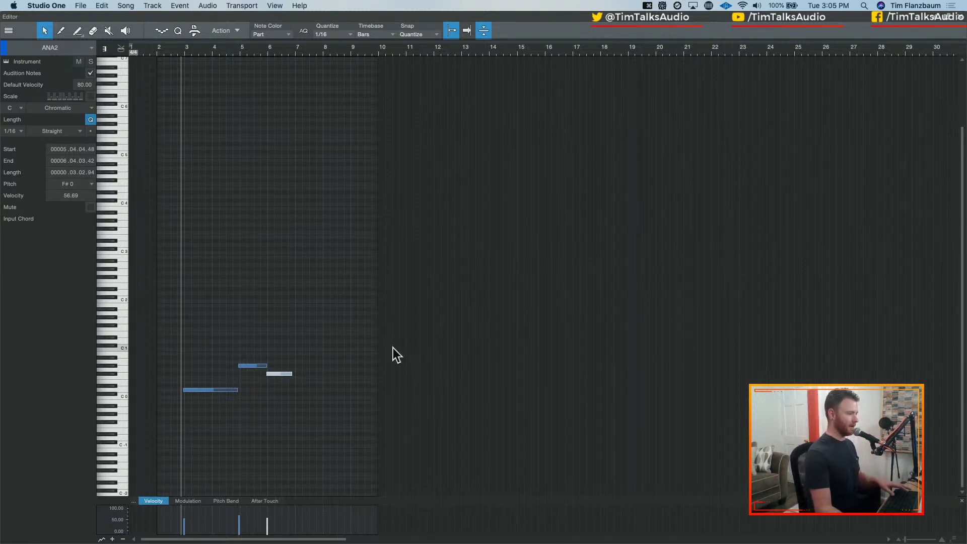
{"action": "key", "text": "space"}
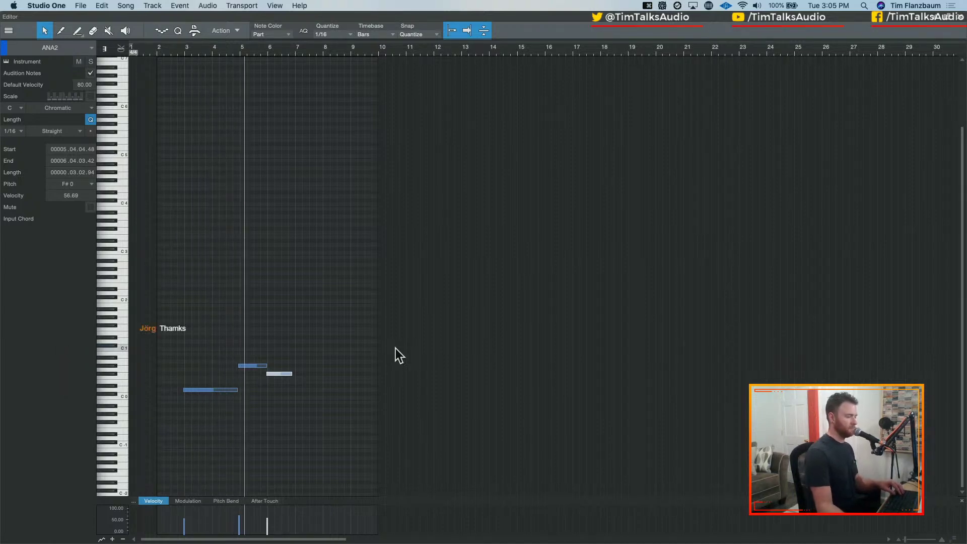
{"action": "key", "text": "space"}
{"action": "left_click", "coordinate": [258, 365]}
{"action": "key", "text": "Up"}
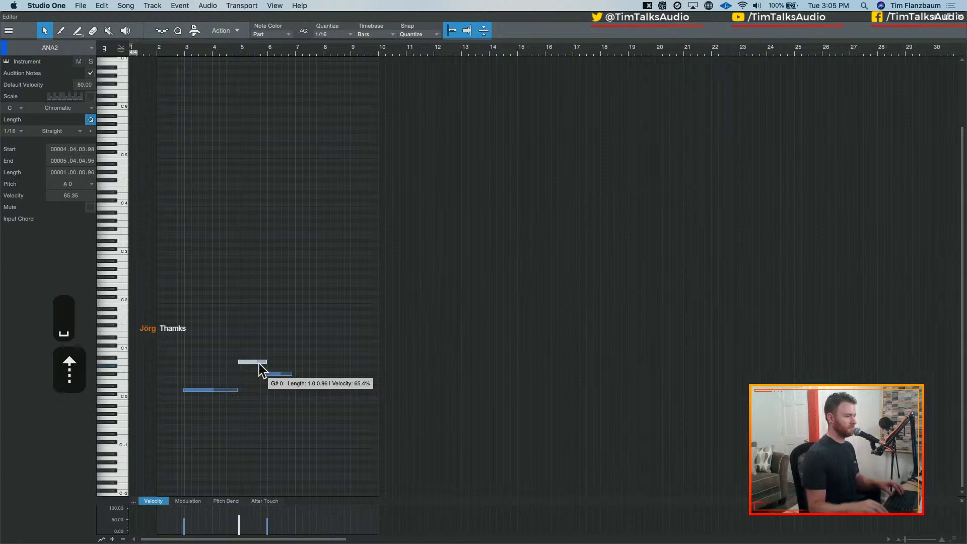
{"action": "key", "text": "space"}
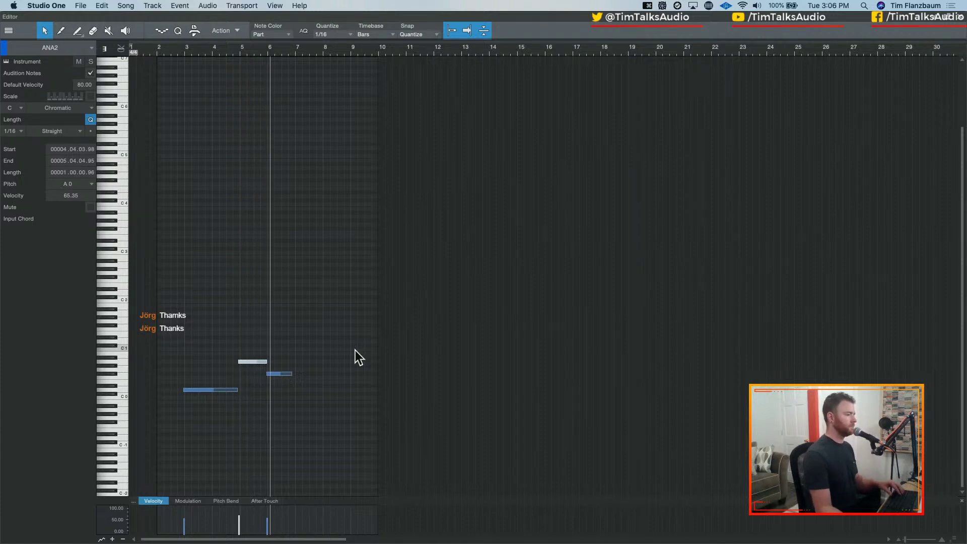
{"action": "key", "text": "space"}
Try several pitches for the third ANA2 note between F0 and B0, settle on G0 and start playback
{"action": "left_click", "coordinate": [285, 373]}
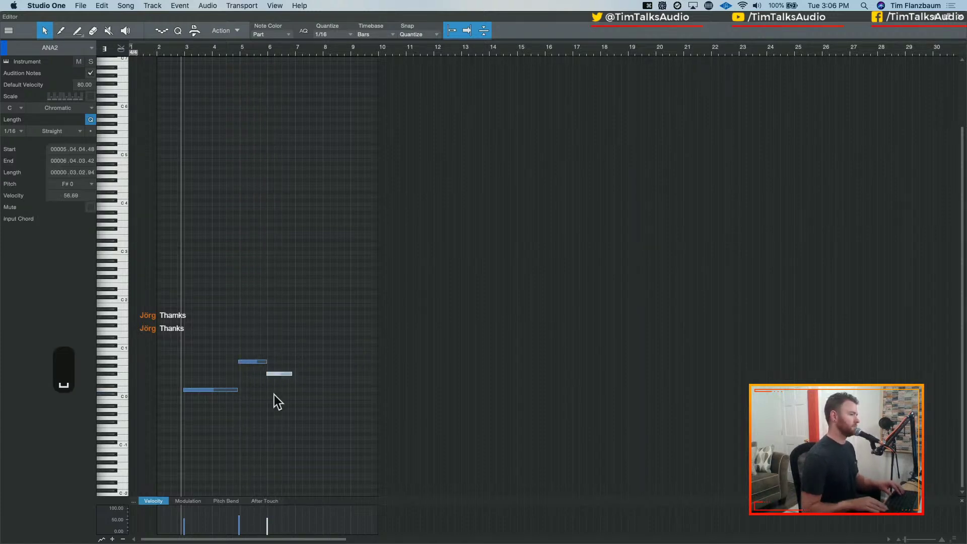
{"action": "key", "text": "Down"}
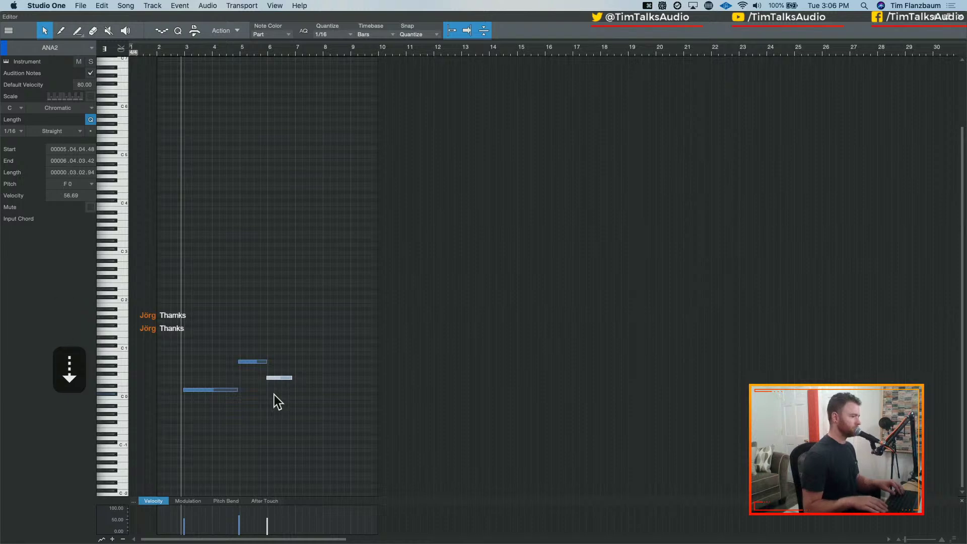
{"action": "key", "text": "Up"}
{"action": "key", "text": "Up"}
{"action": "key", "text": "Up"}
{"action": "key", "text": "Up"}
{"action": "key", "text": "Up"}
{"action": "key", "text": "Up"}
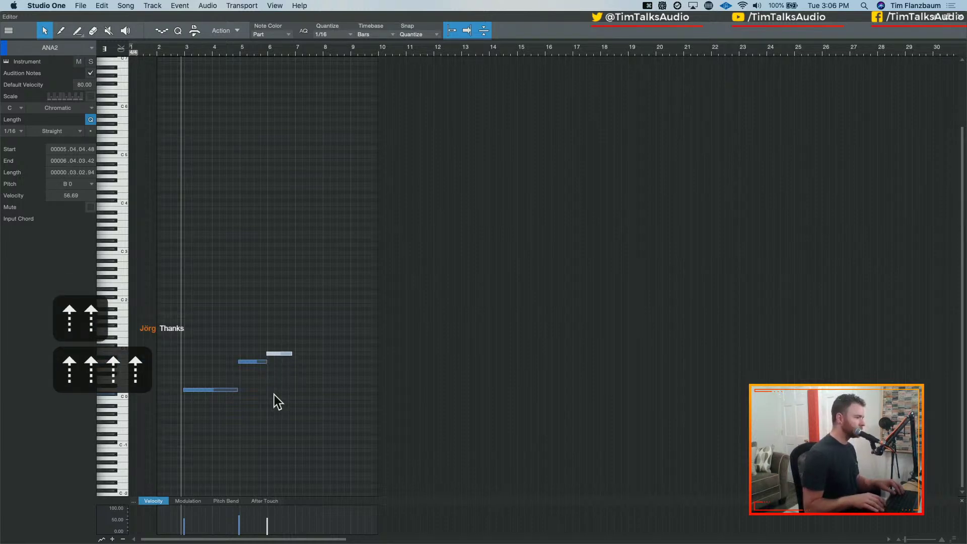
{"action": "key", "text": "Down"}
{"action": "key", "text": "Down"}
{"action": "key", "text": "Down"}
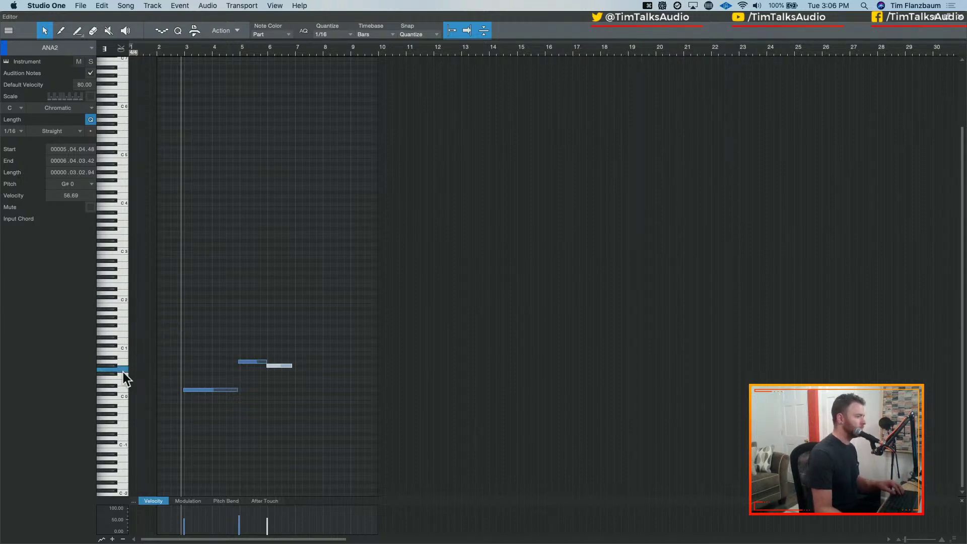
{"action": "key", "text": "Down"}
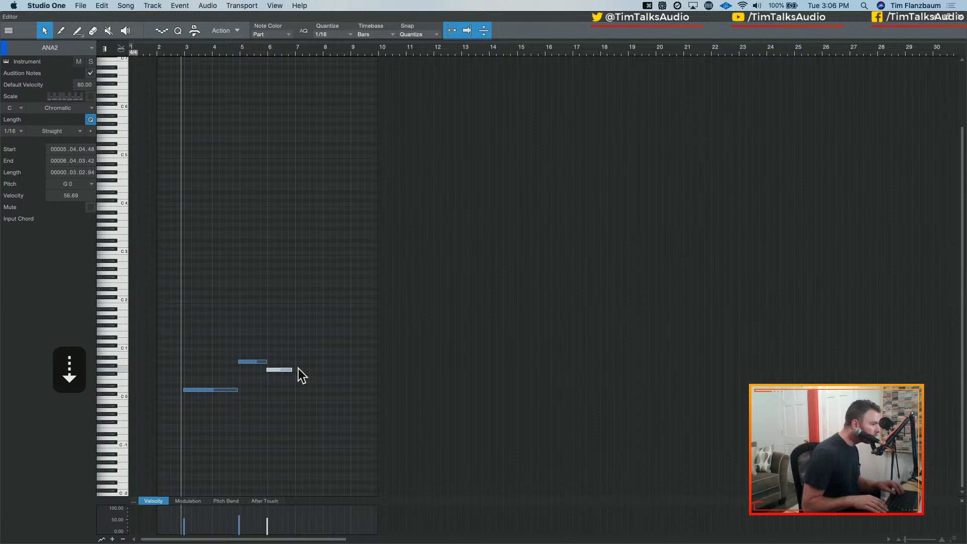
{"action": "key", "text": "Up"}
{"action": "key", "text": "Down"}
{"action": "key", "text": "space"}
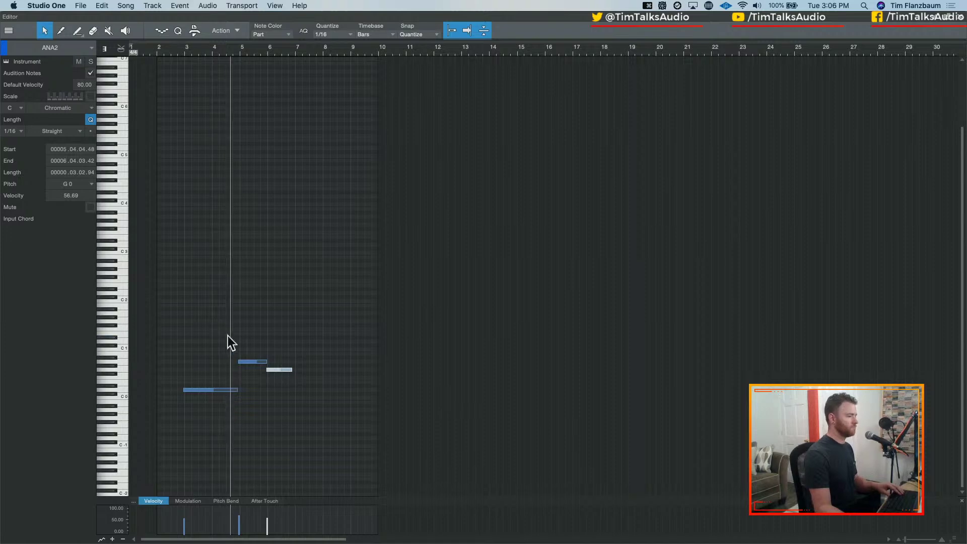
Transpose all three ANA2 notes up one octave and play the line back with the drums
{"action": "left_click_drag", "start_coordinate": [227, 336], "coordinate": [336, 389]}
{"action": "key", "text": "shift+Up"}
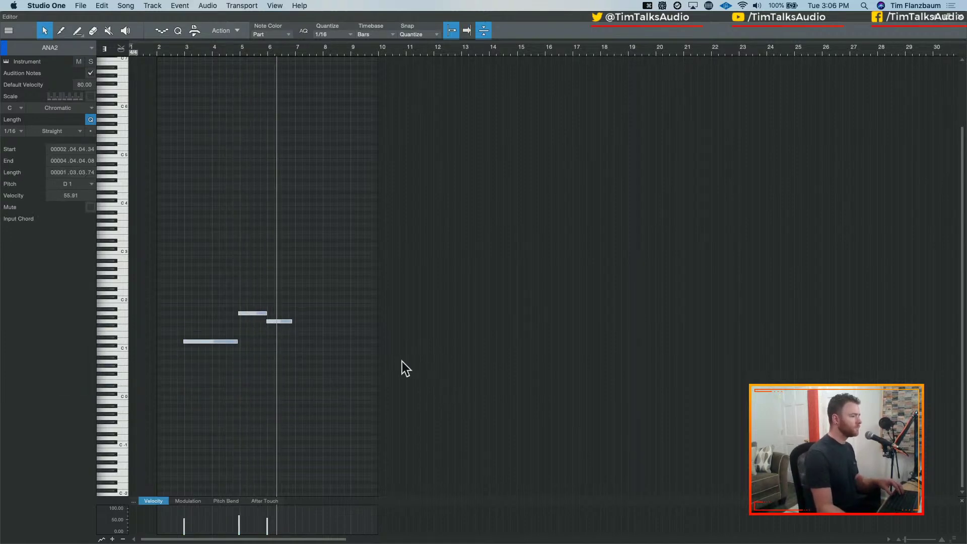
{"action": "key", "text": "space"}
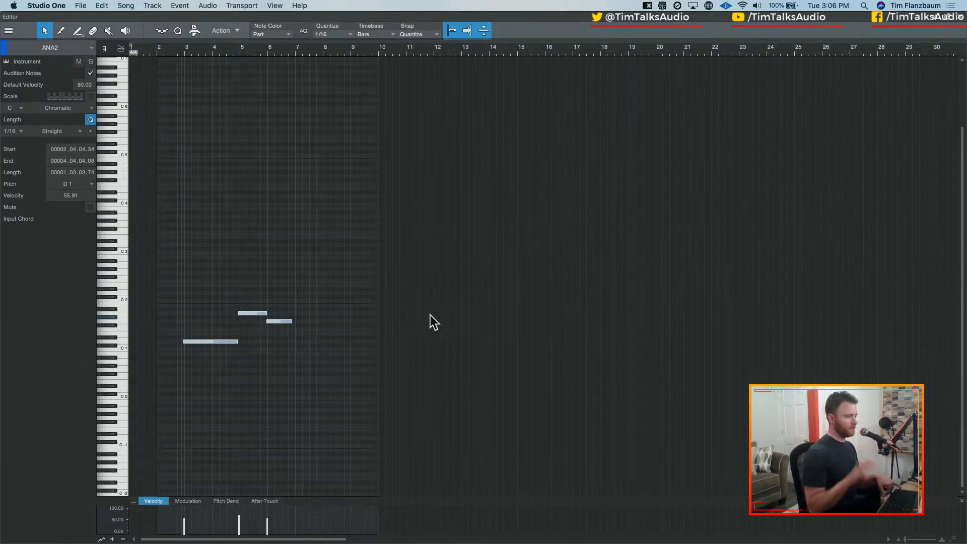
{"action": "key", "text": "shift+Up"}
{"action": "key", "text": "shift+Down"}
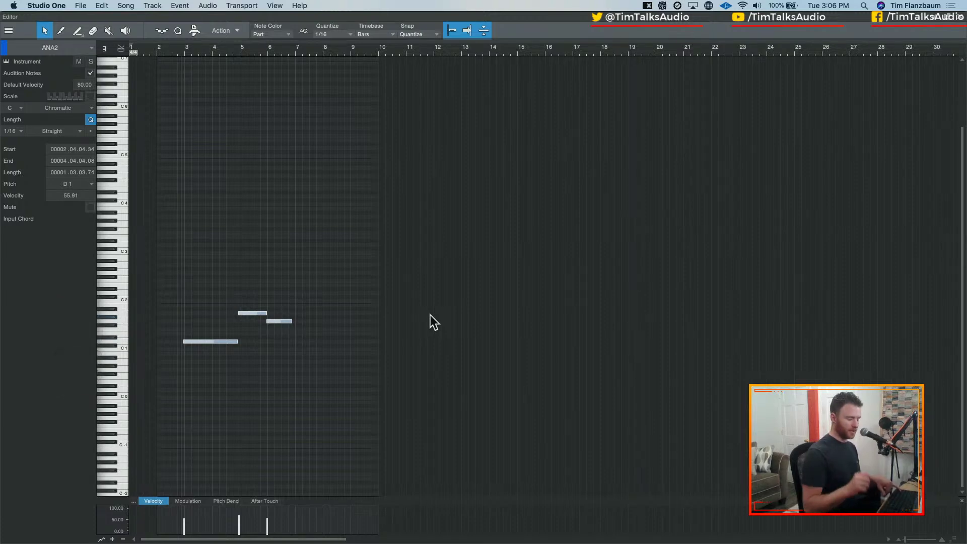
{"action": "key", "text": "space"}
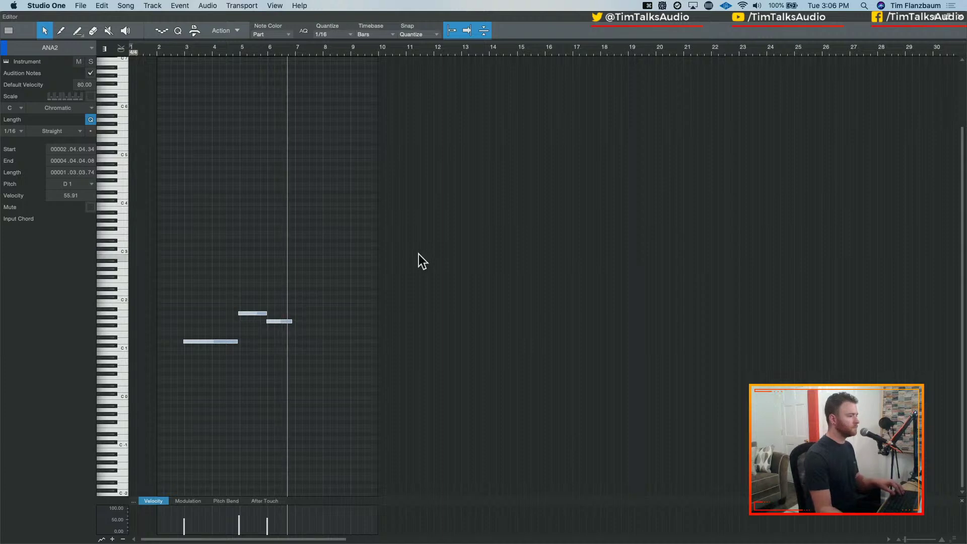
{"action": "key", "text": "space"}
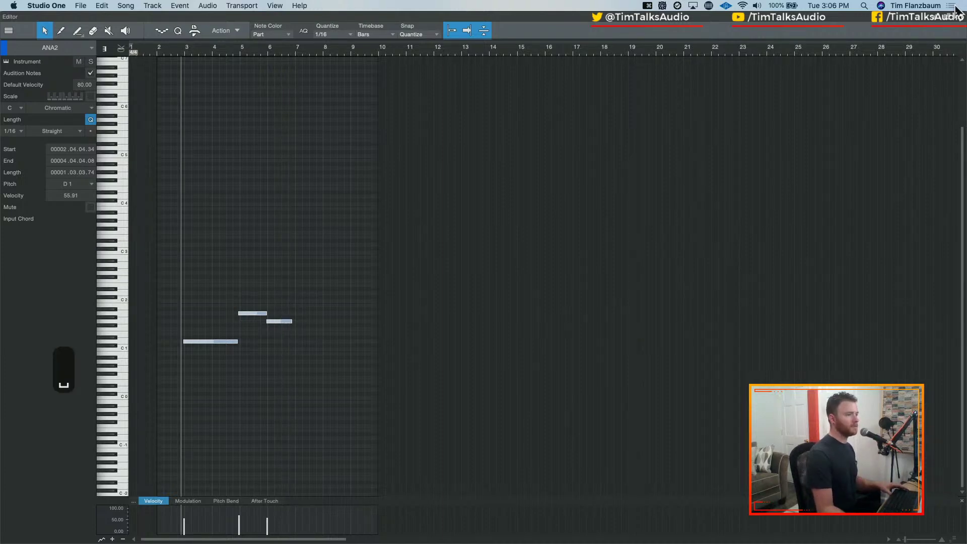
Lower the ANA2 channel volume to about -20.4 dB and extend its instrument part to about bar 23
{"action": "key", "text": "F2"}
{"action": "left_click_drag", "start_coordinate": [252, 440], "coordinate": [257, 456]}
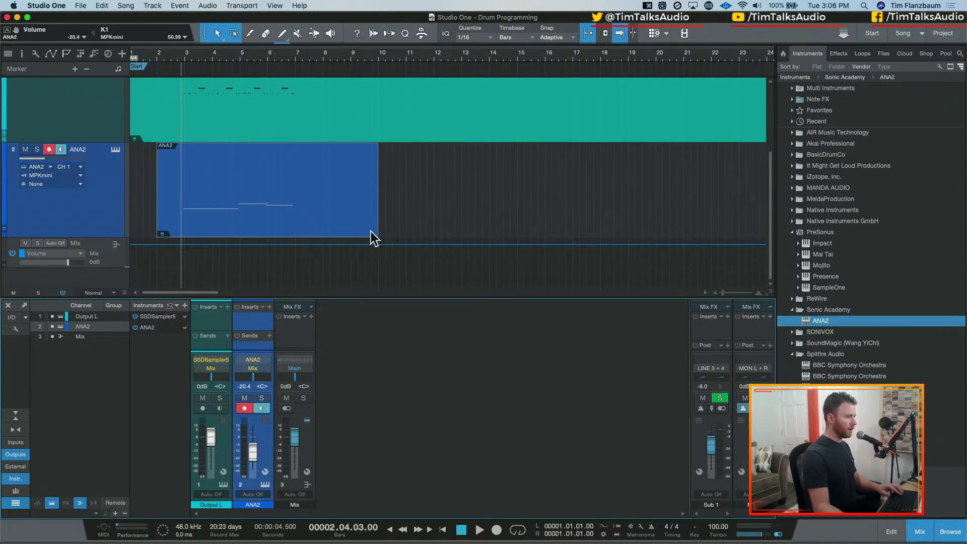
{"action": "left_click_drag", "start_coordinate": [373, 235], "coordinate": [752, 224]}
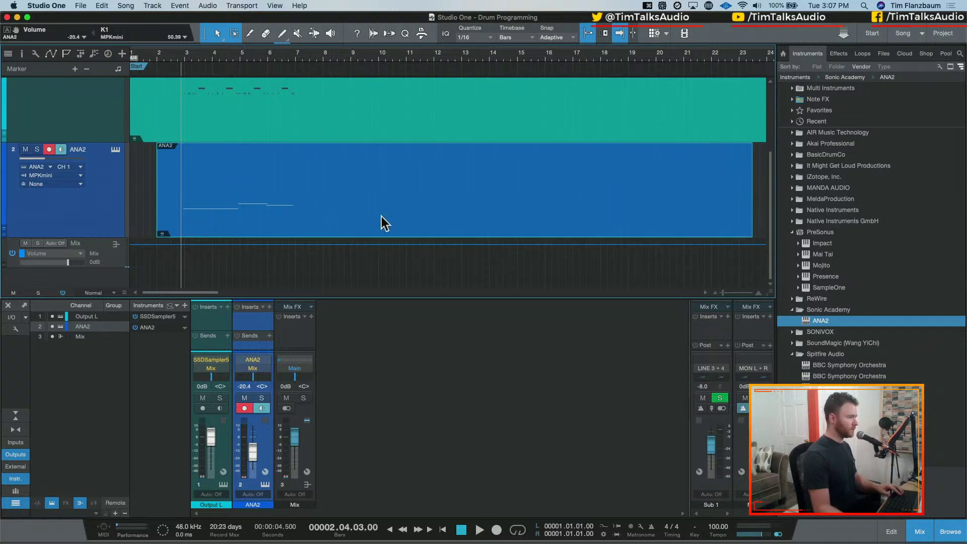
Duplicate the three ANA2 notes three times in a row within the part and close the note editor
{"action": "double_click", "coordinate": [261, 236]}
{"action": "left_click_drag", "start_coordinate": [255, 373], "coordinate": [318, 356]}
{"action": "key", "text": "d"}
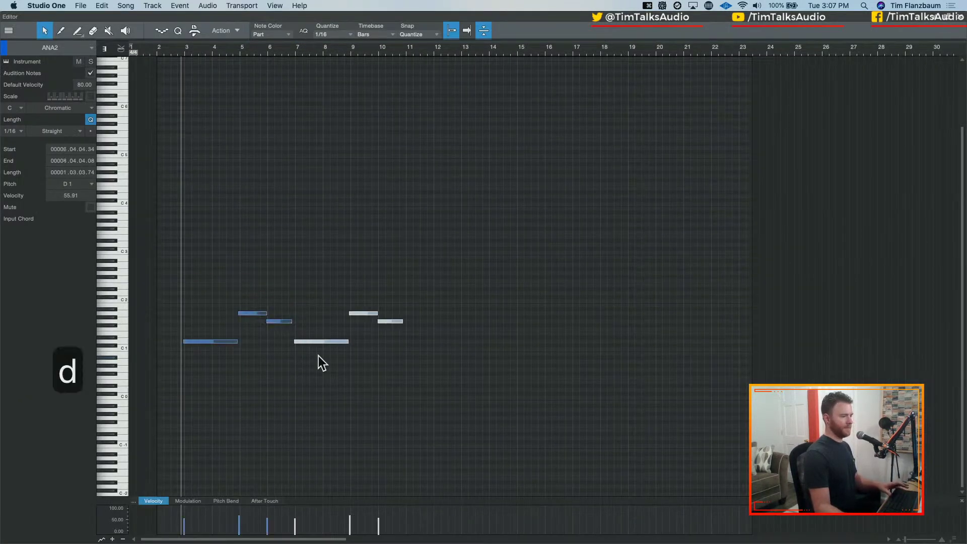
{"action": "key", "text": "d"}
{"action": "key", "text": "d"}
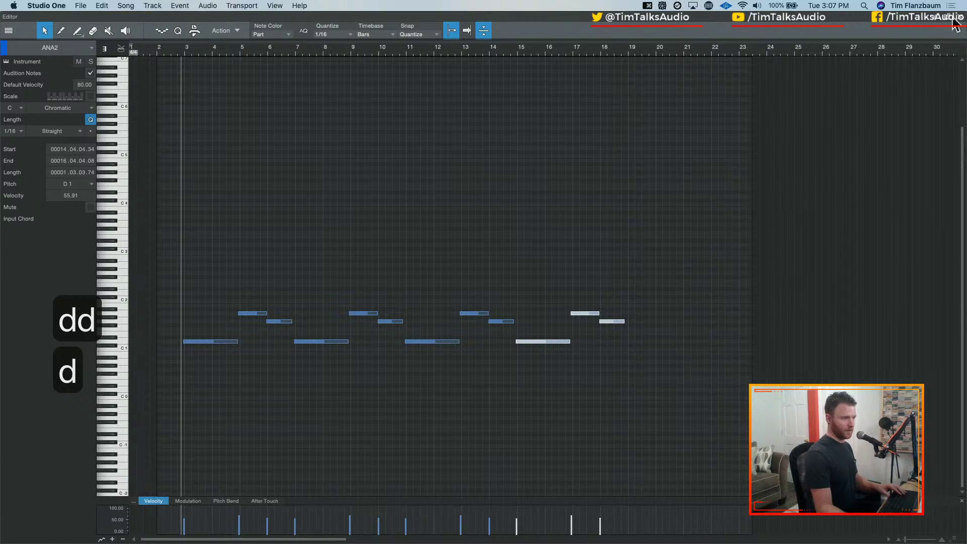
{"action": "left_click", "coordinate": [955, 23]}
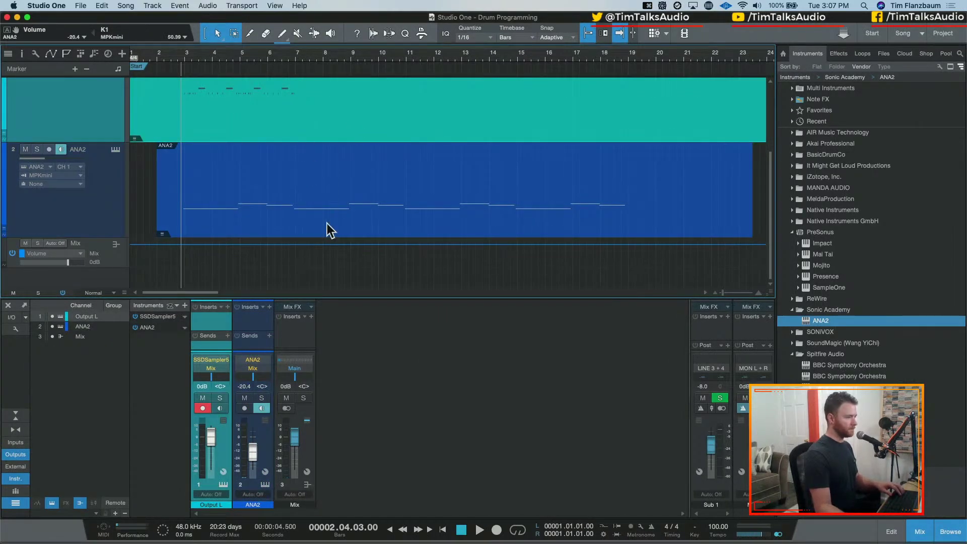
Open the SSDSampler5 drum part for editing and select all of its notes for duplication
{"action": "double_click", "coordinate": [272, 96]}
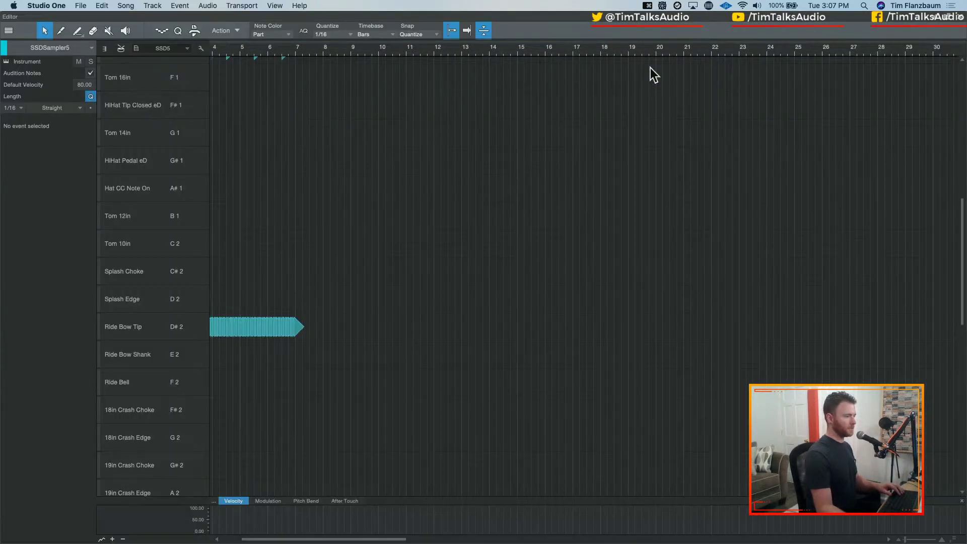
{"action": "key", "text": "super+a"}
{"action": "key", "text": "d"}
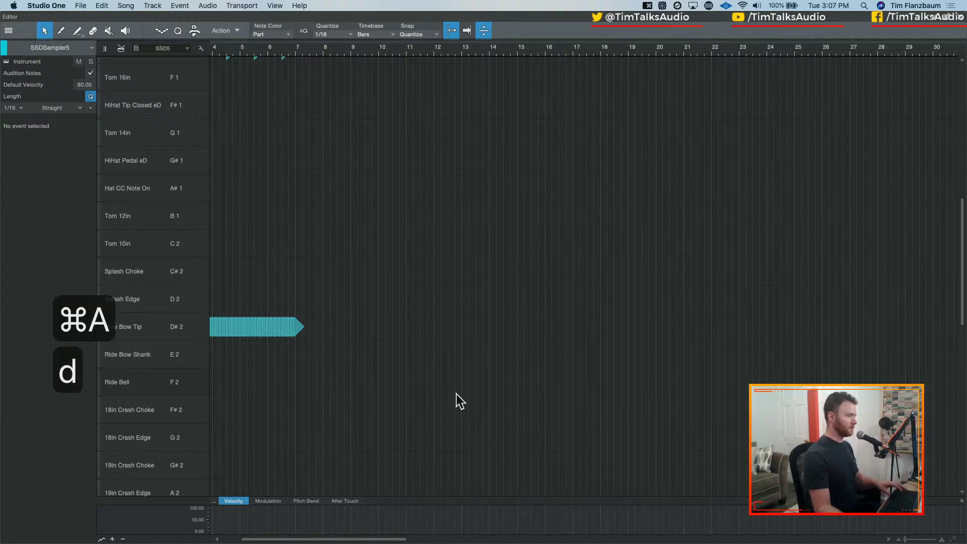
{"action": "key", "text": "super+a"}
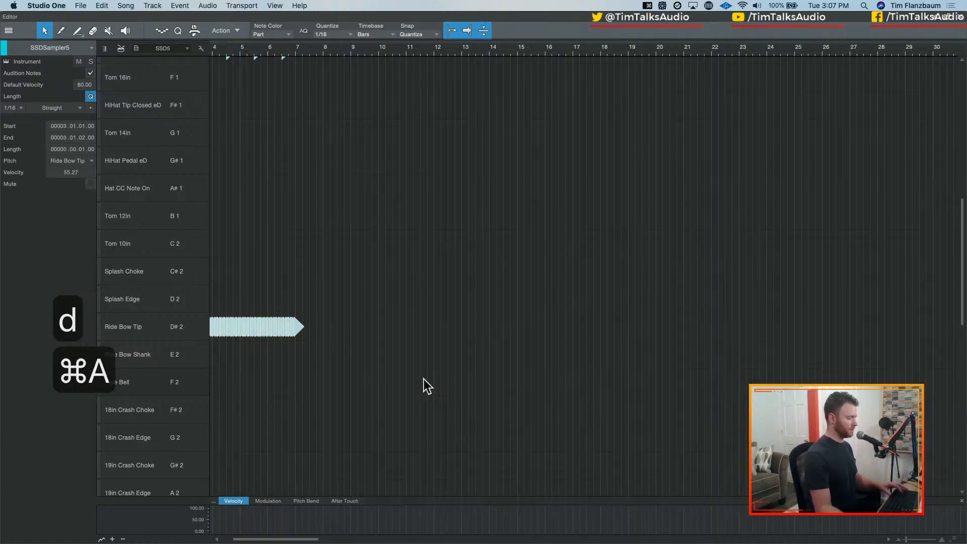
Duplicate the selected four-bar drum pattern directly after itself from bar 7 and play the groove back
{"action": "key", "text": "d"}
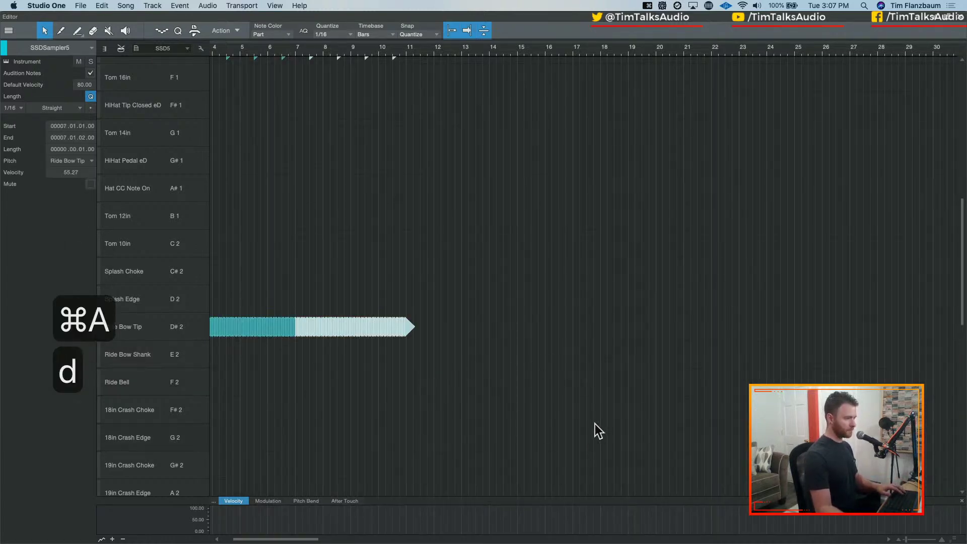
{"action": "scroll", "coordinate": [594, 424], "scroll_direction": "left", "scroll_amount": 2}
{"action": "scroll", "coordinate": [514, 319], "scroll_direction": "down", "scroll_amount": 4}
{"action": "scroll", "coordinate": [514, 318], "scroll_direction": "up", "scroll_amount": 6}
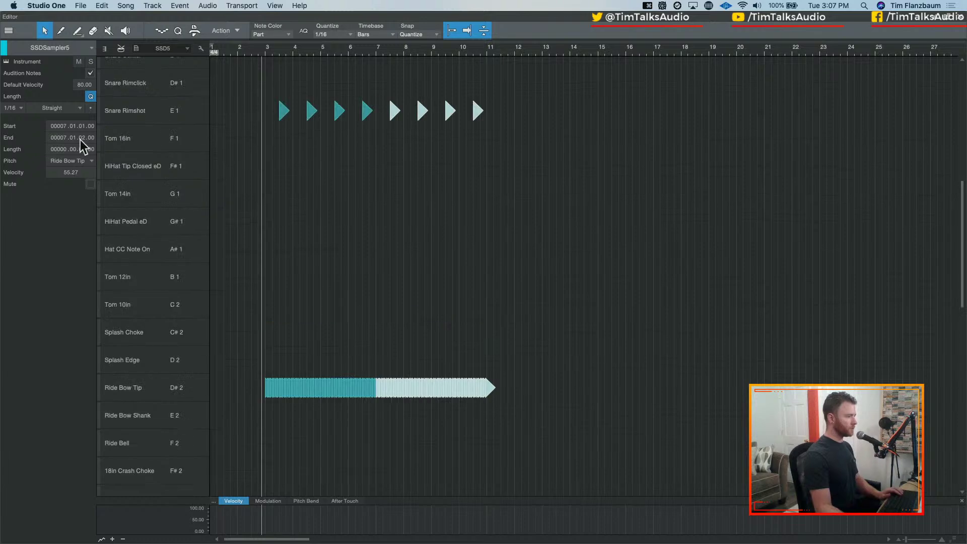
{"action": "scroll", "coordinate": [321, 227], "scroll_direction": "up", "scroll_amount": 6}
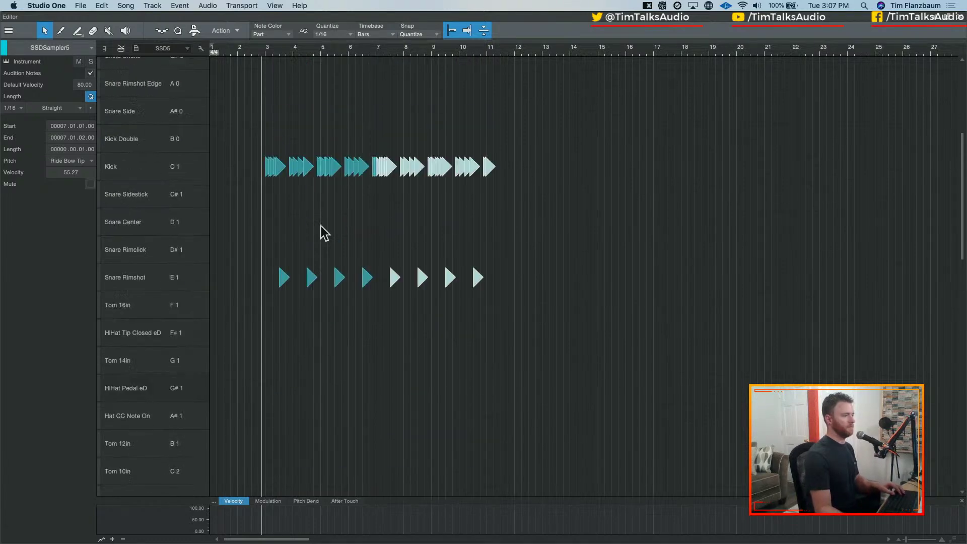
{"action": "key", "text": "space"}
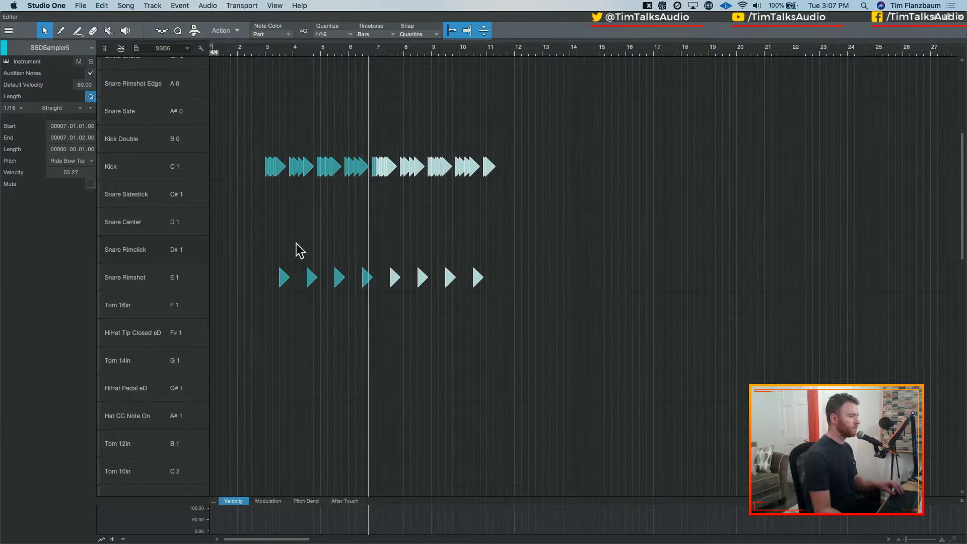
{"action": "key", "text": "space"}
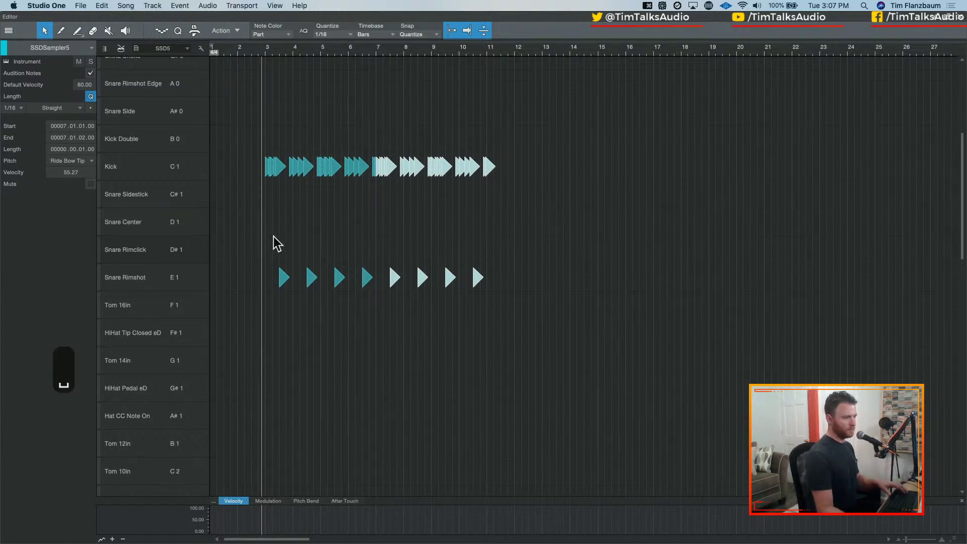
Add two Snare Rimshot ghost notes at 3.2.2 and 3.2.3, lower both to a velocity of 20, and play them
{"action": "key", "text": "e"}
{"action": "key", "text": "e"}
{"action": "key", "text": "e"}
{"action": "key", "text": "e"}
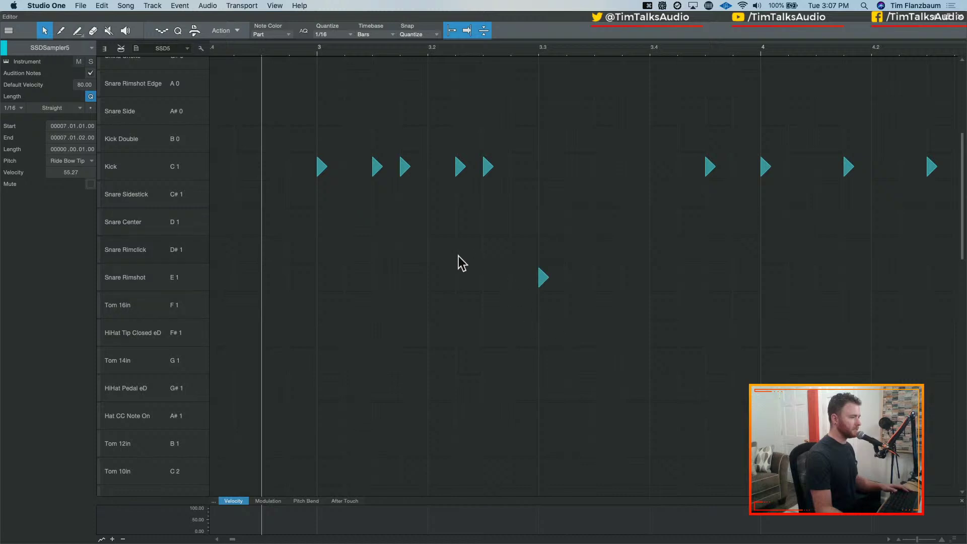
{"action": "mouse_move", "coordinate": [459, 283]}
{"action": "left_mouse_down"}
{"action": "mouse_move", "coordinate": [493, 285]}
{"action": "mouse_move", "coordinate": [522, 306]}
{"action": "left_mouse_up"}
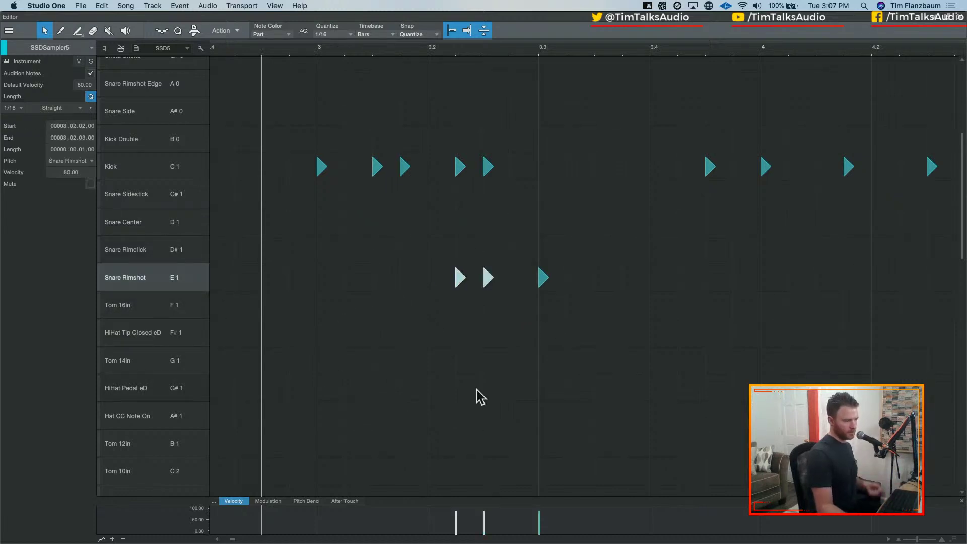
{"action": "left_click_drag", "start_coordinate": [457, 522], "coordinate": [455, 532]}
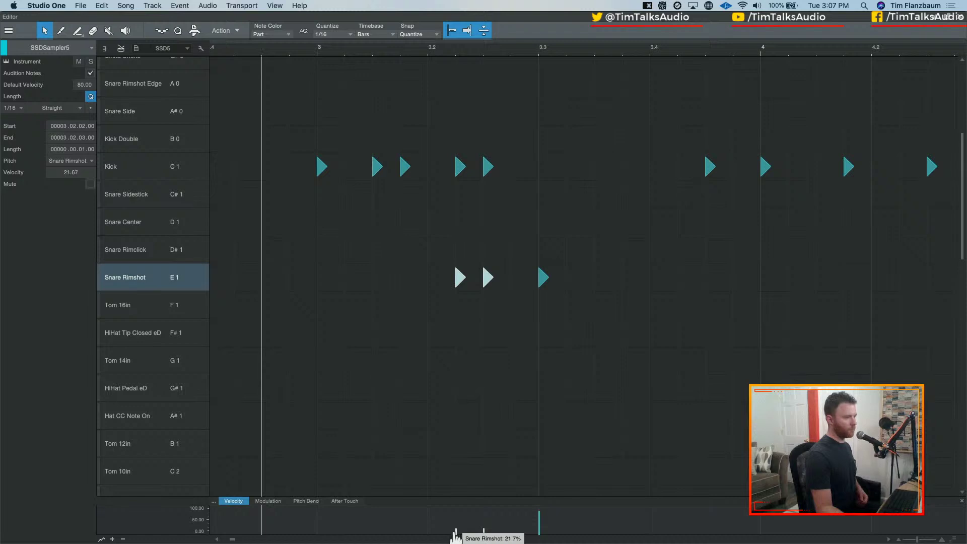
{"action": "key", "text": "space"}
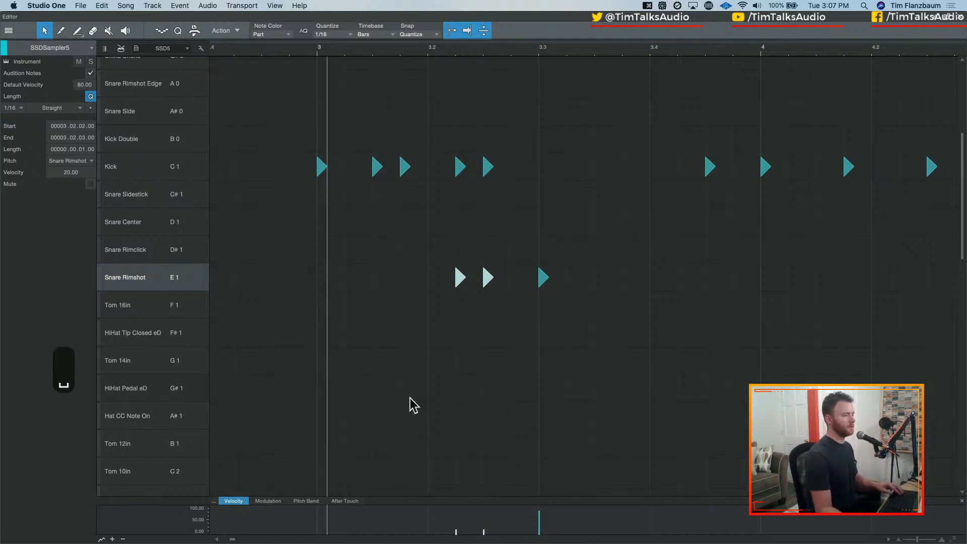
{"action": "key", "text": "space"}
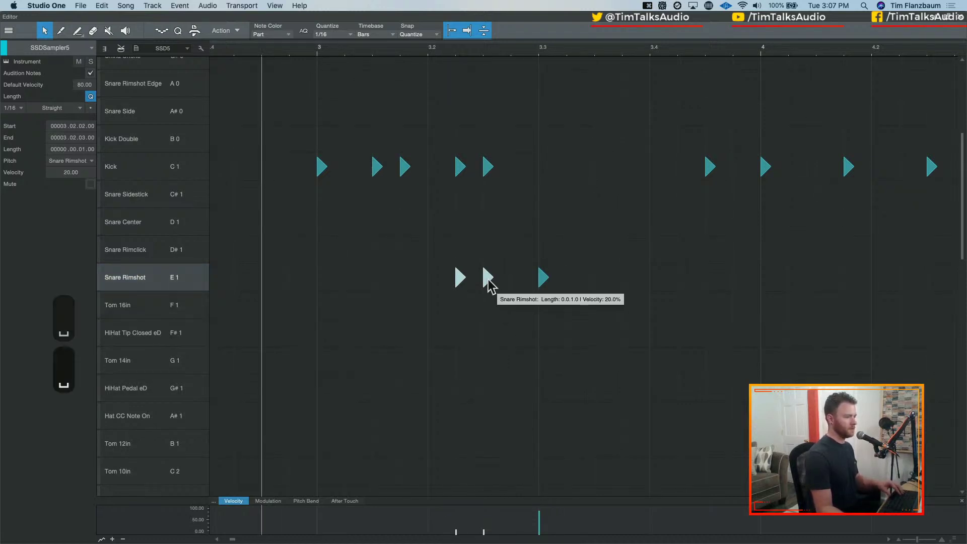
Shift both ghost notes one sixteenth later, and with quantize at 1/32 move the first one another thirty-second later to 3.2.3.50
{"action": "left_click_drag", "start_coordinate": [485, 277], "coordinate": [513, 276]}
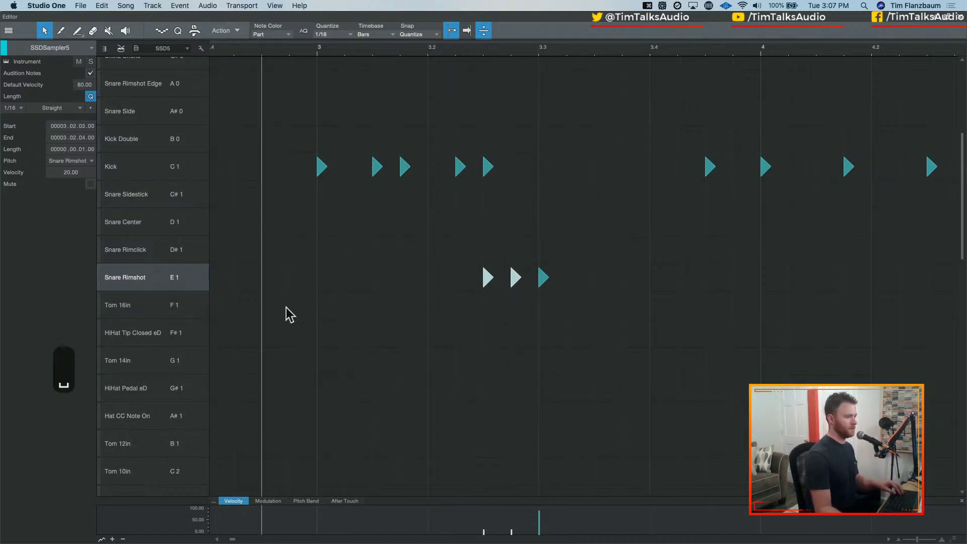
{"action": "left_click", "coordinate": [333, 35]}
{"action": "left_click", "coordinate": [453, 70]}
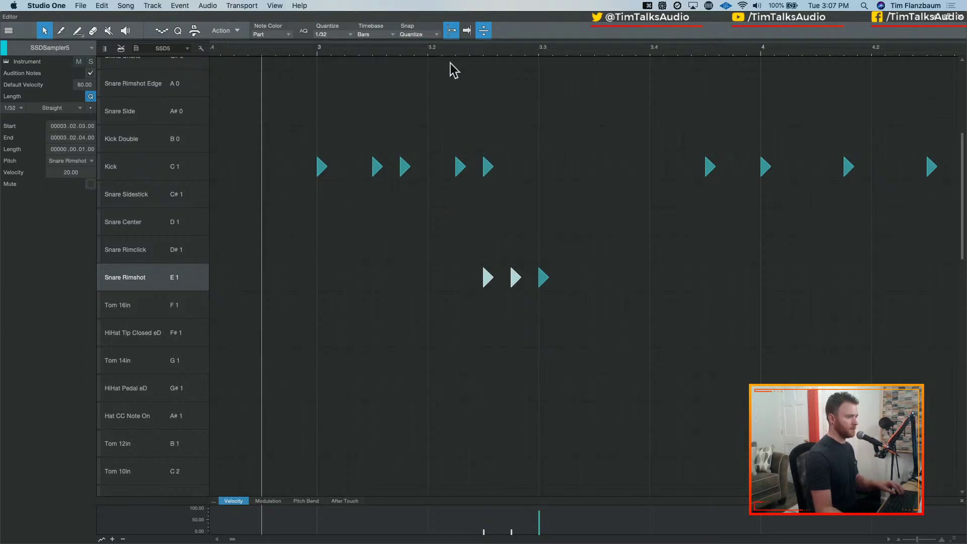
{"action": "left_click", "coordinate": [504, 297]}
{"action": "left_click_drag", "start_coordinate": [489, 277], "coordinate": [496, 278]}
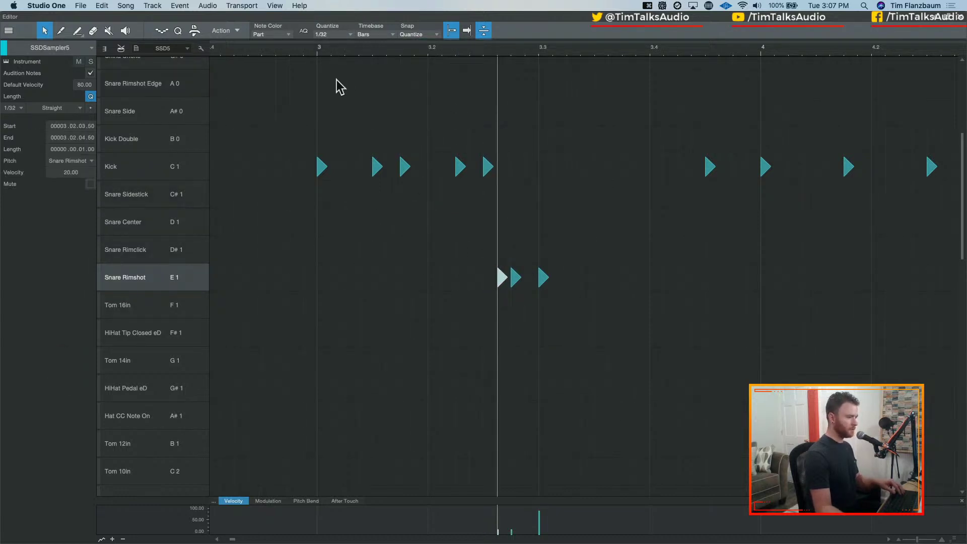
{"action": "key", "text": "space"}
{"action": "key", "text": "space"}
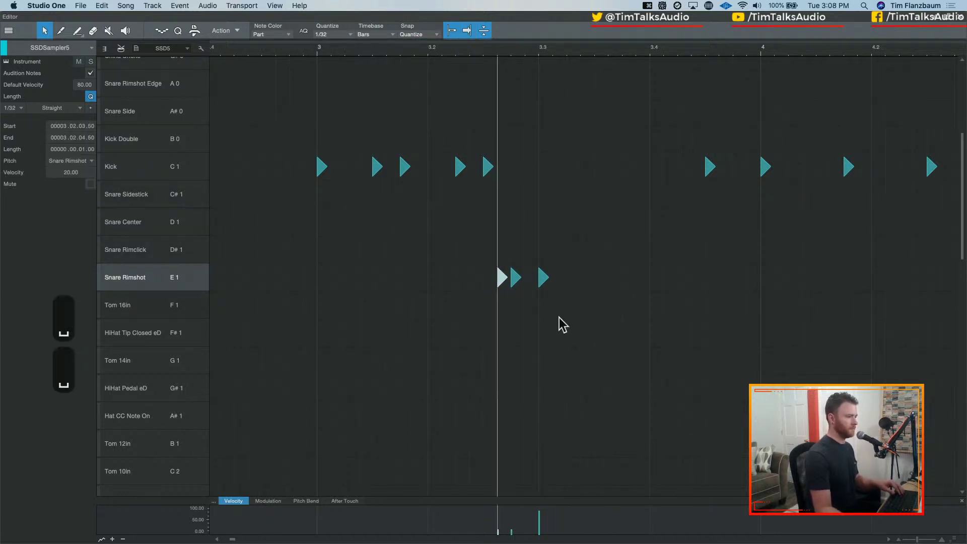
Add a third Snare Rimshot note at 3.2.4.50, just before the main snare hit, and play the fill
{"action": "left_click", "coordinate": [527, 278]}
{"action": "key", "text": "space"}
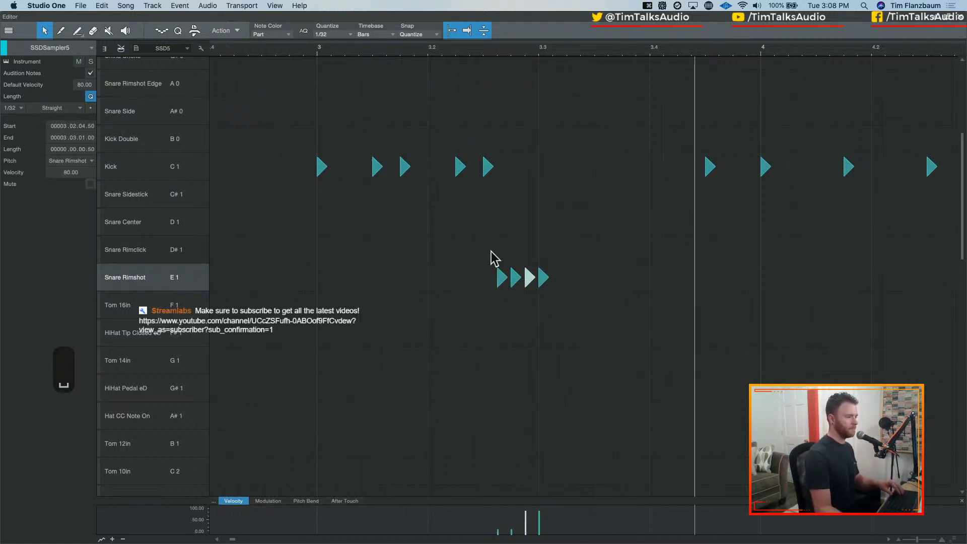
{"action": "key", "text": "space"}
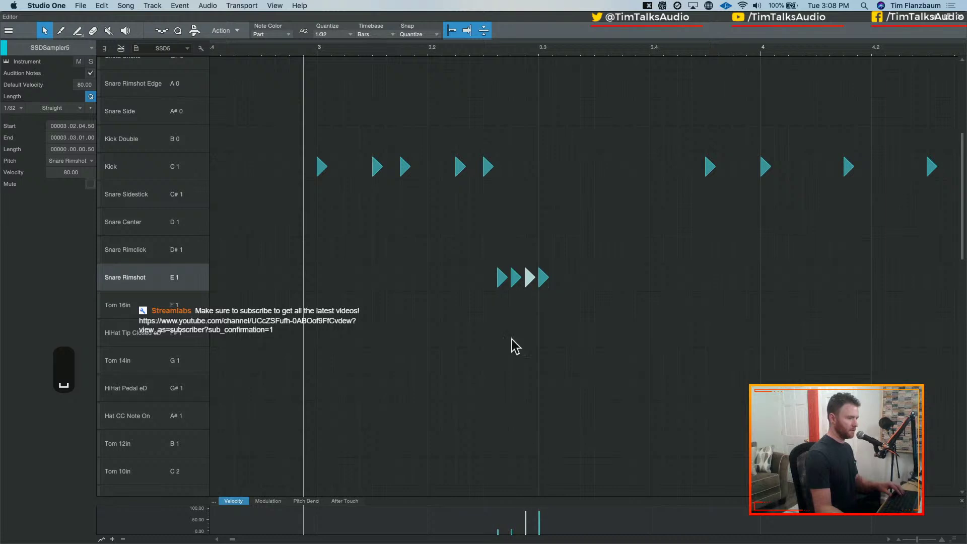
Try to set the velocity of all three ghost notes before beat 3.3 to 20 together
{"action": "left_click_drag", "start_coordinate": [483, 235], "coordinate": [536, 320]}
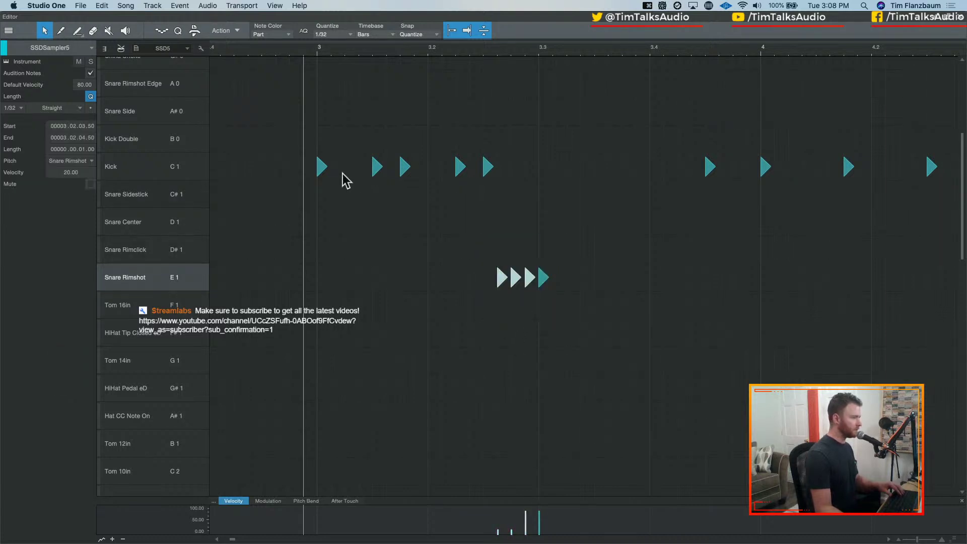
{"action": "type", "text": "20"}
{"action": "key", "text": "Return"}
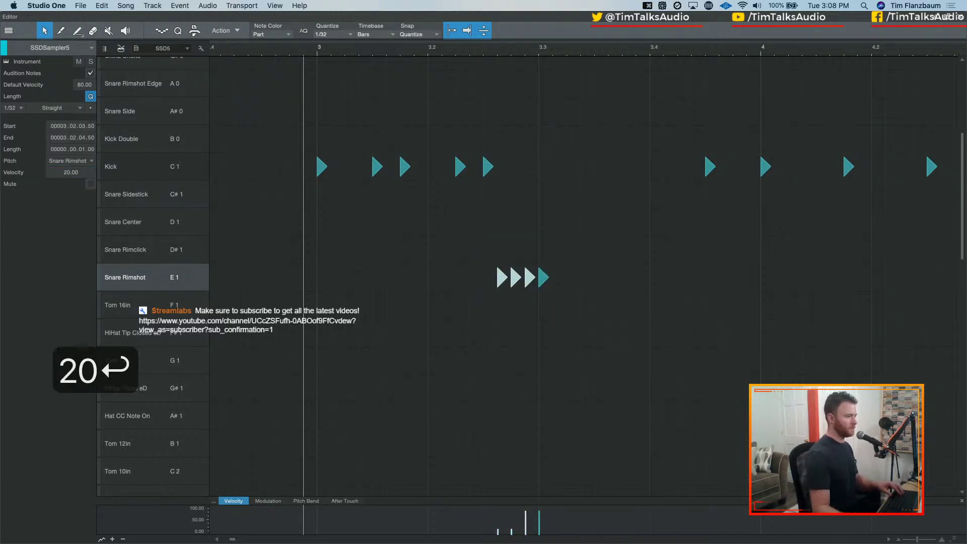
{"action": "left_click", "coordinate": [351, 294]}
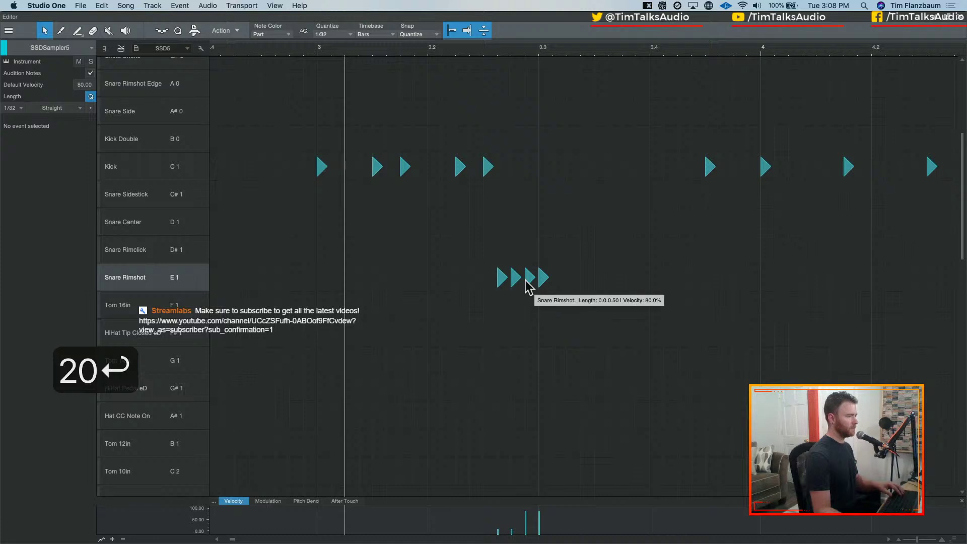
Set the velocity of the third ghost note, at 3.2.4.50, to 20 and listen to the fill
{"action": "left_click", "coordinate": [528, 277]}
{"action": "type", "text": "20"}
{"action": "key", "text": "Return"}
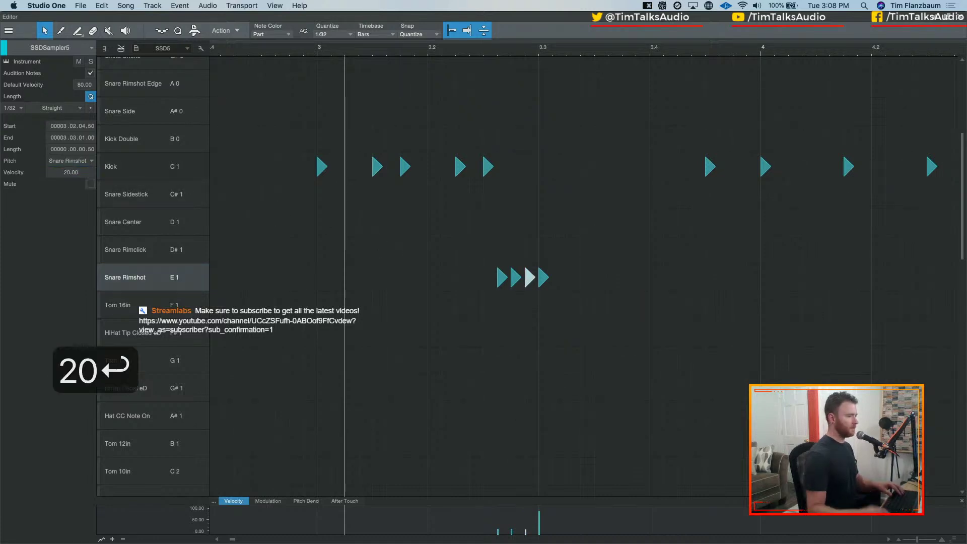
{"action": "key", "text": "space"}
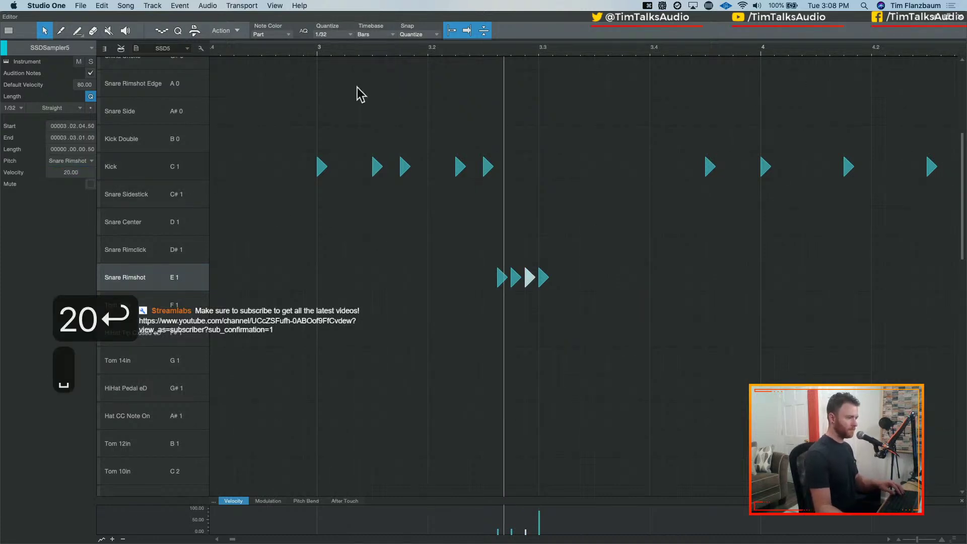
{"action": "key", "text": "space"}
{"action": "key", "text": "space"}
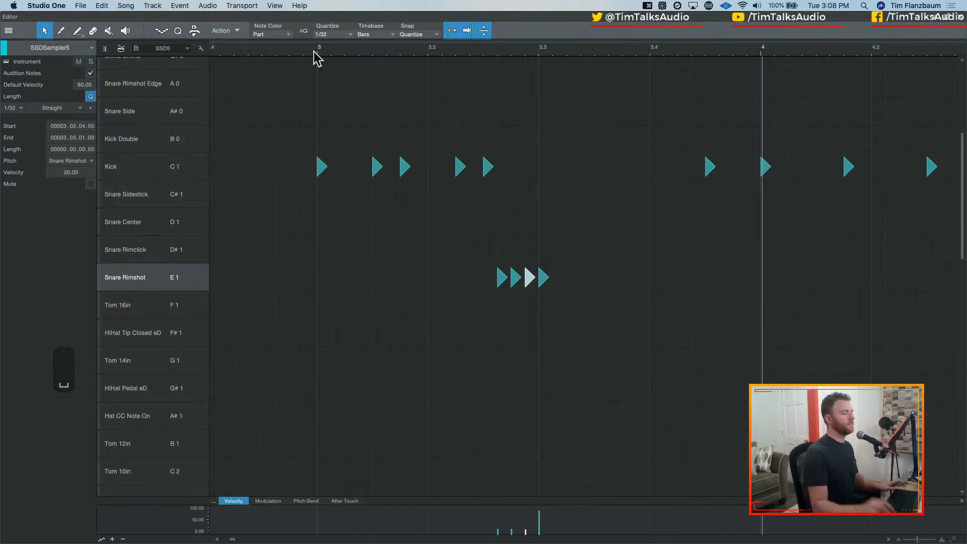
{"action": "key", "text": "space"}
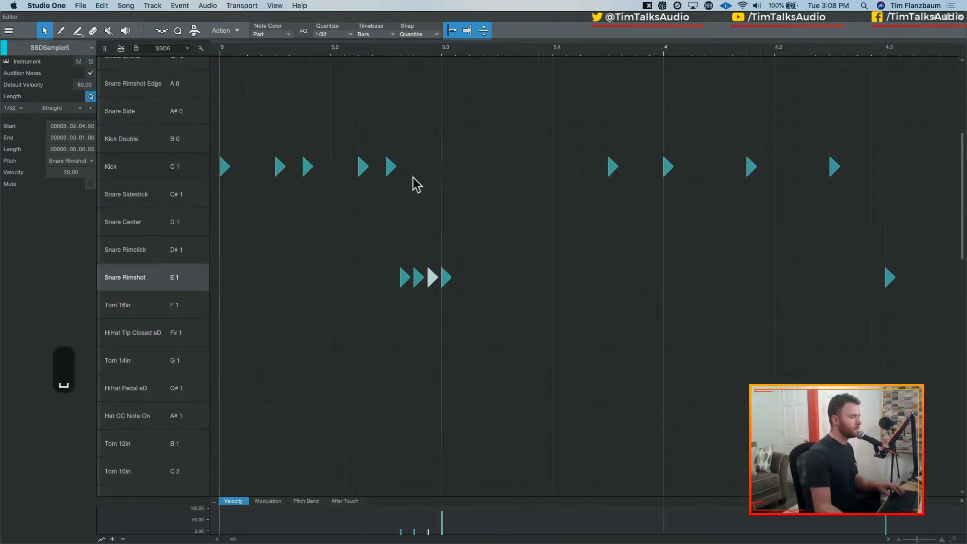
Copy the three ghost snare notes to 4.3.3.50, after the main snare hit in bar 4, and play the result
{"action": "left_click_drag", "start_coordinate": [358, 235], "coordinate": [447, 317]}
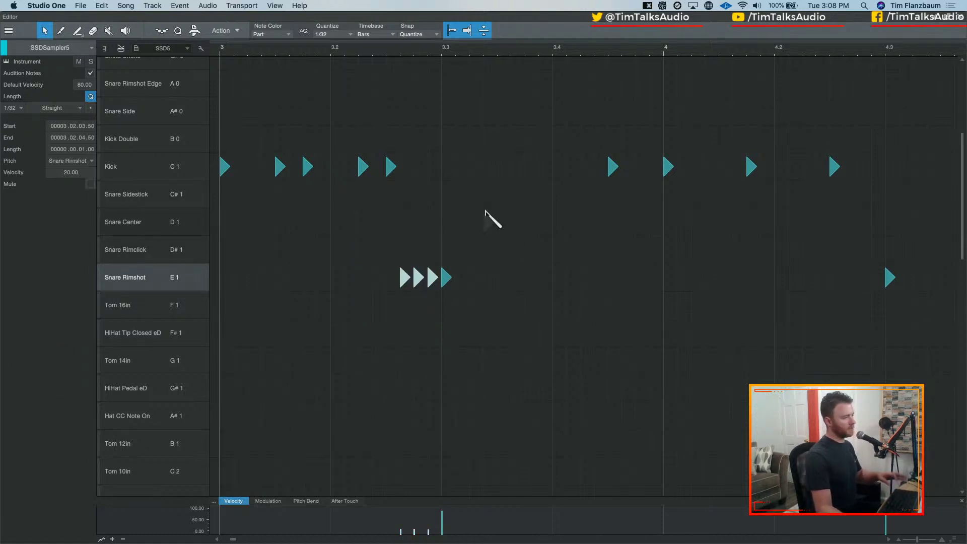
{"action": "key", "text": "super+c"}
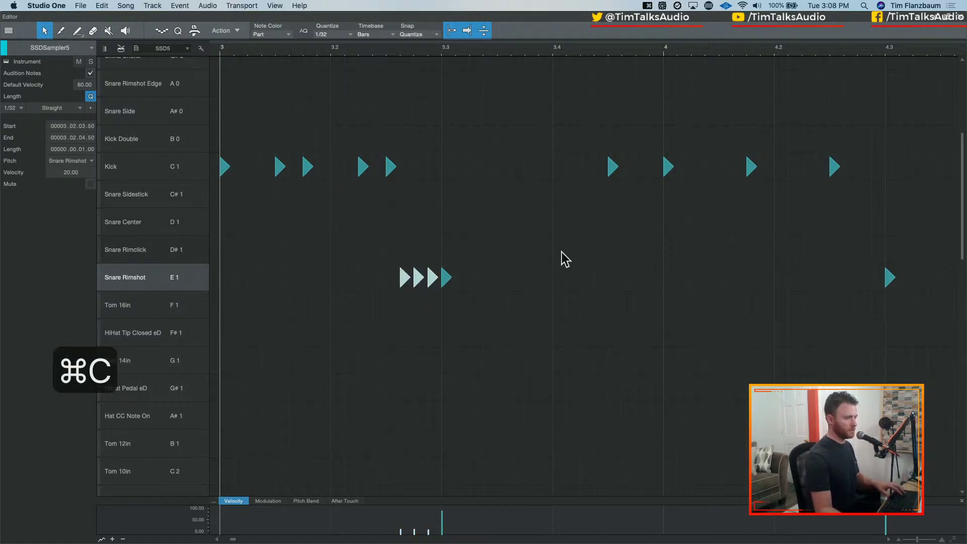
{"action": "scroll", "coordinate": [561, 251], "scroll_direction": "right", "scroll_amount": 5}
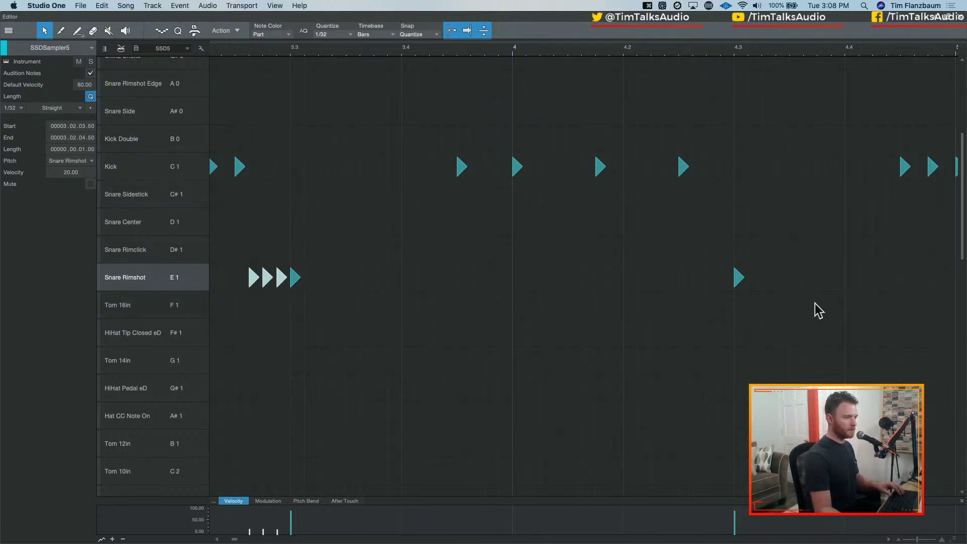
{"action": "left_click", "coordinate": [804, 286]}
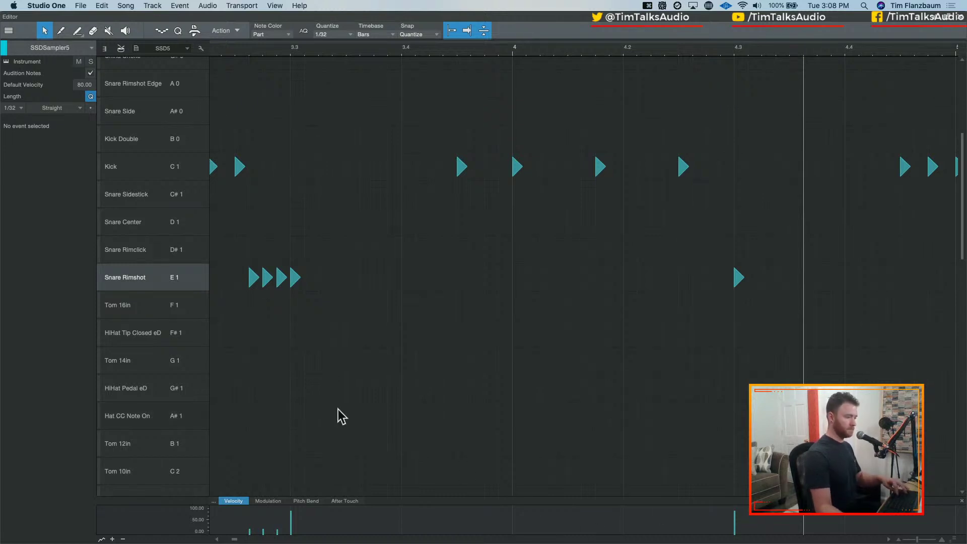
{"action": "key", "text": "super+v"}
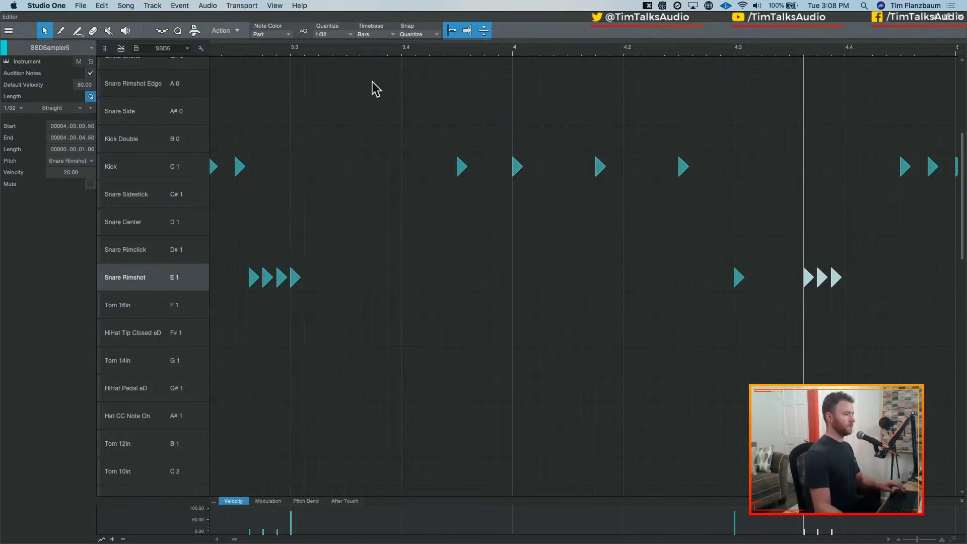
{"action": "key", "text": "w"}
{"action": "left_click", "coordinate": [427, 49]}
{"action": "key", "text": "space"}
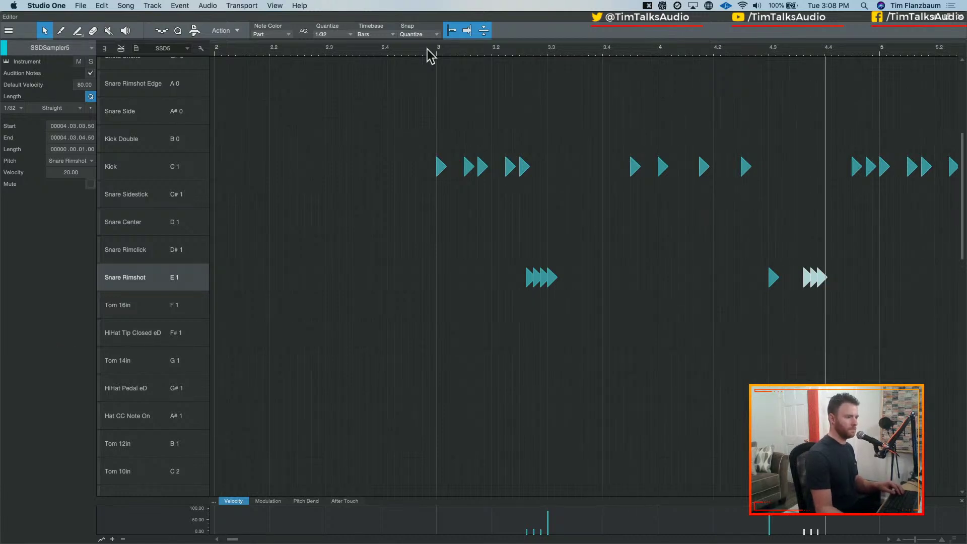
{"action": "key", "text": "space"}
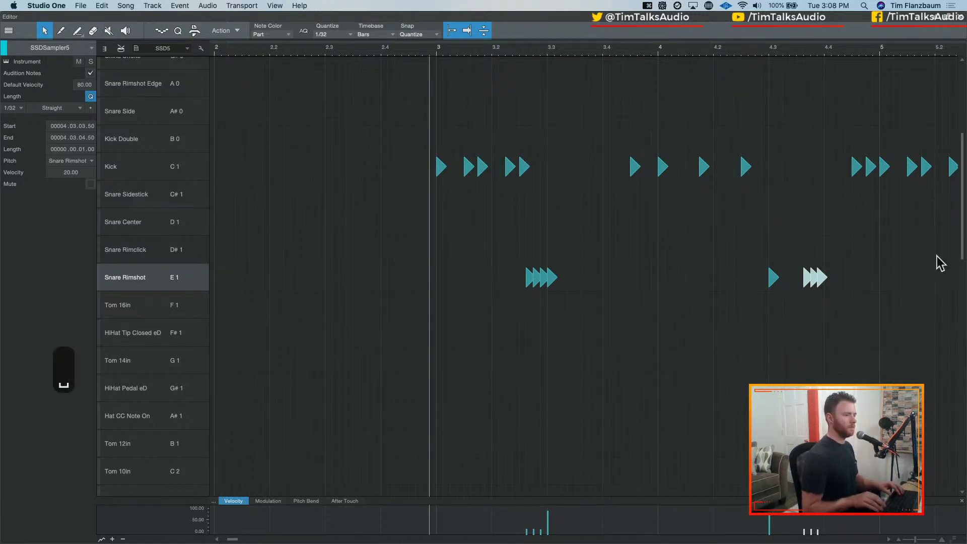
Move the three copied ghost notes in bar 4 a thirty-second earlier so that they start at 4.3.3
{"action": "key", "text": "Left"}
{"action": "key", "text": "Up"}
{"action": "key", "text": "Down"}
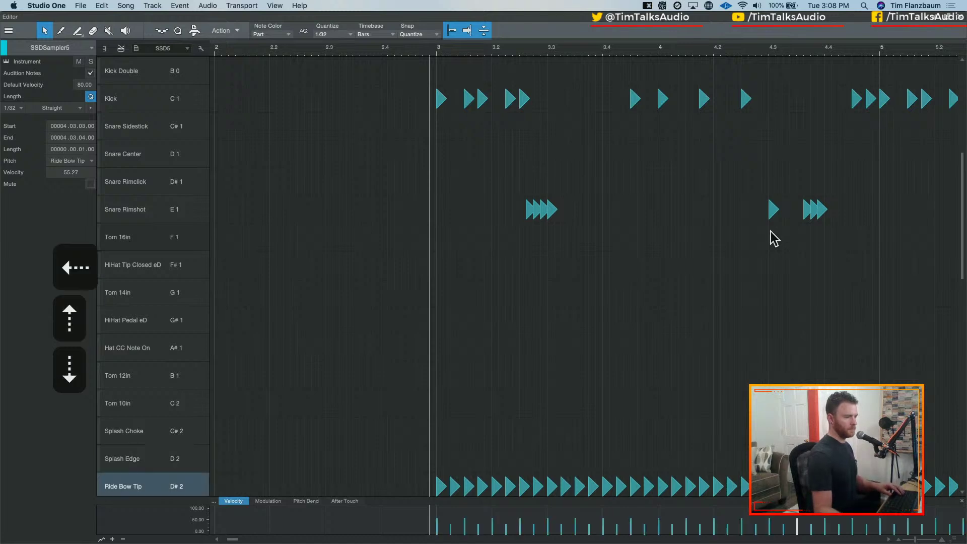
{"action": "left_click_drag", "start_coordinate": [842, 168], "coordinate": [794, 222]}
{"action": "key", "text": "e"}
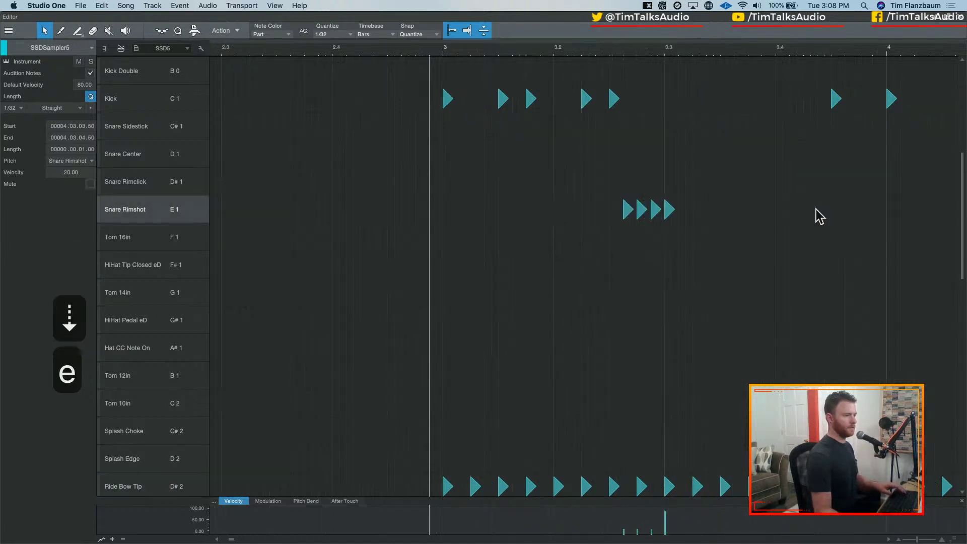
{"action": "key", "text": "e"}
{"action": "key", "text": "w"}
{"action": "key", "text": "w"}
{"action": "key", "text": "w"}
{"action": "key", "text": "l"}
{"action": "key", "text": "e"}
{"action": "key", "text": "e"}
{"action": "key", "text": "e"}
{"action": "key", "text": "e"}
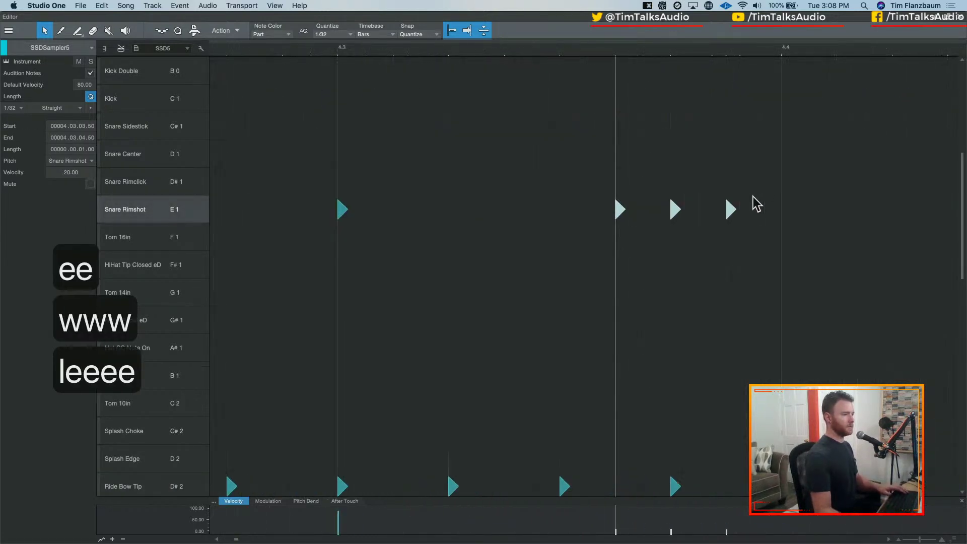
{"action": "left_click_drag", "start_coordinate": [623, 211], "coordinate": [573, 222]}
Play the drum pattern from the start of bar 3 to check the ghost notes
{"action": "key", "text": "w"}
{"action": "key", "text": "w"}
{"action": "key", "text": "w"}
{"action": "key", "text": "w"}
{"action": "key", "text": "w"}
{"action": "left_click", "coordinate": [430, 52]}
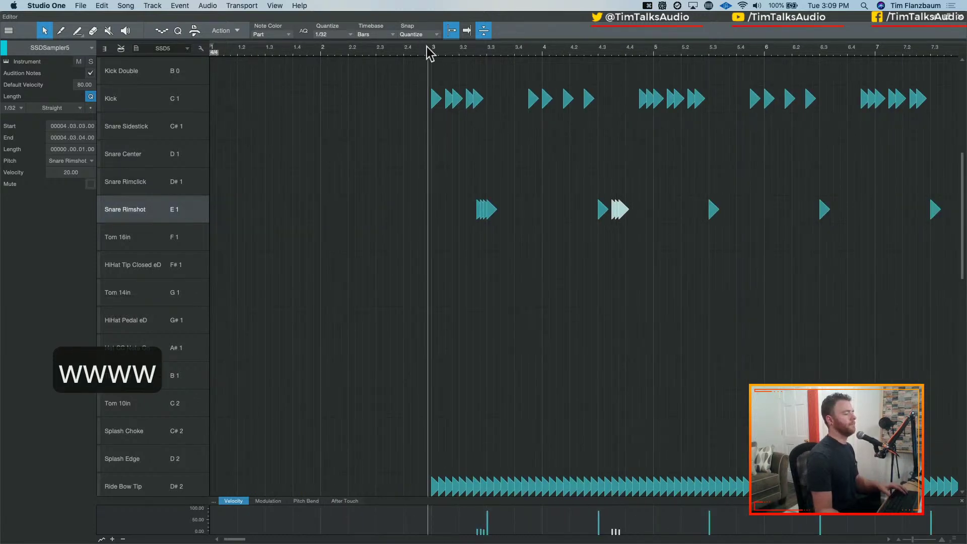
{"action": "key", "text": "space"}
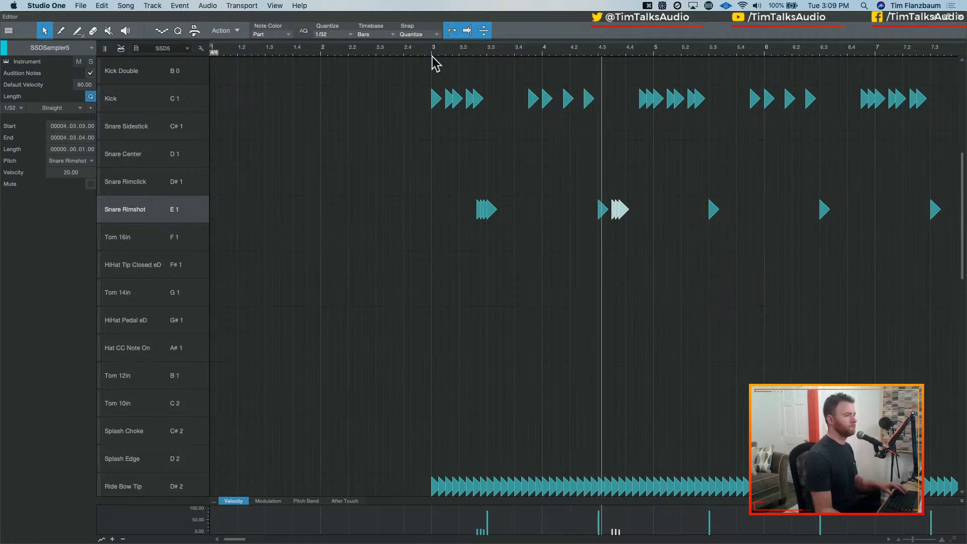
Set the velocity of the three ghost snare notes before the main hit in bar 3 to 10 and listen to the result
{"action": "key", "text": "space"}
{"action": "key", "text": "e"}
{"action": "key", "text": "e"}
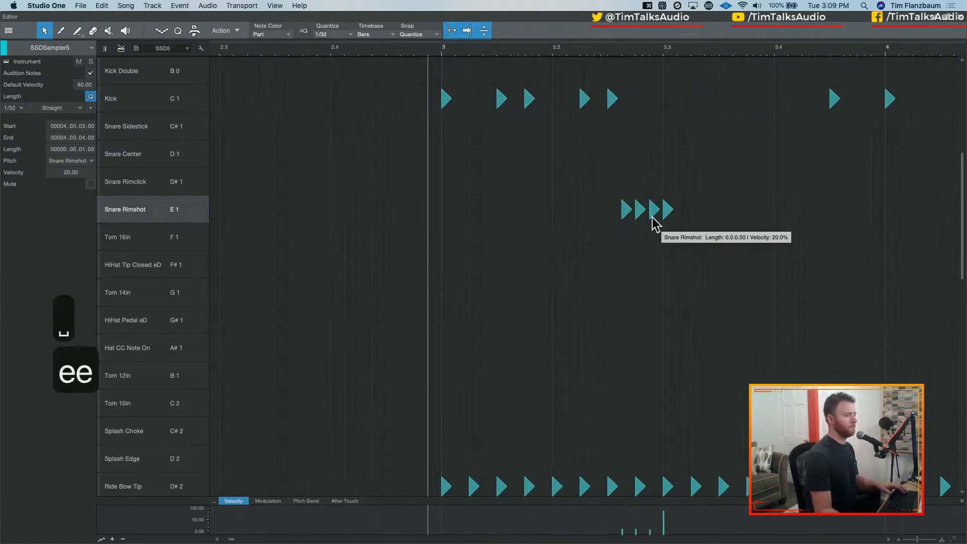
{"action": "left_click", "coordinate": [646, 230]}
{"action": "left_click_drag", "start_coordinate": [643, 224], "coordinate": [654, 226]}
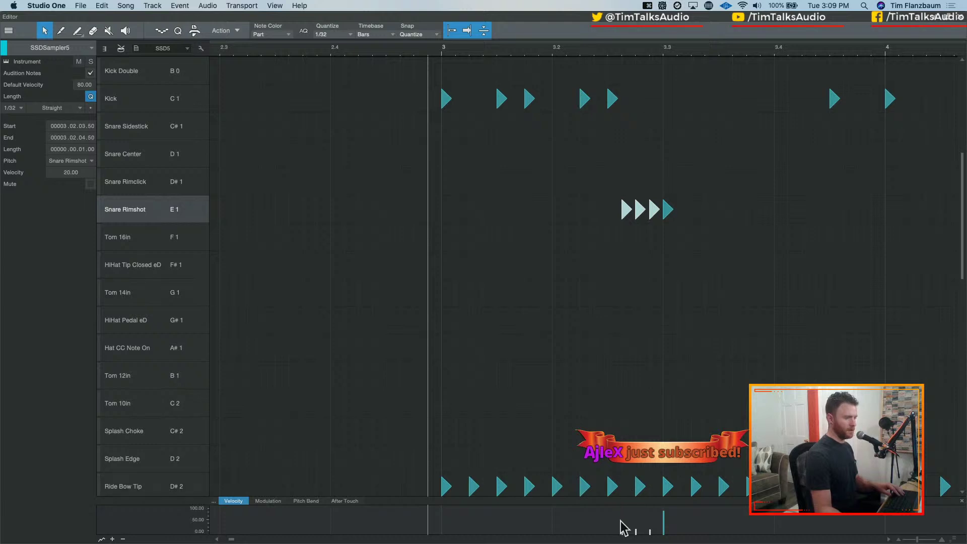
{"action": "left_click", "coordinate": [85, 172]}
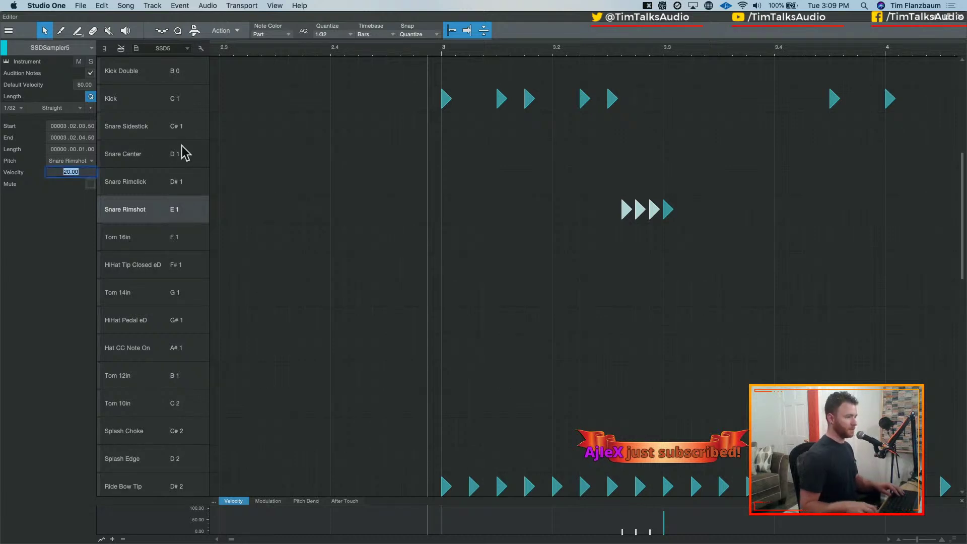
{"action": "type", "text": "10"}
{"action": "key", "text": "Return"}
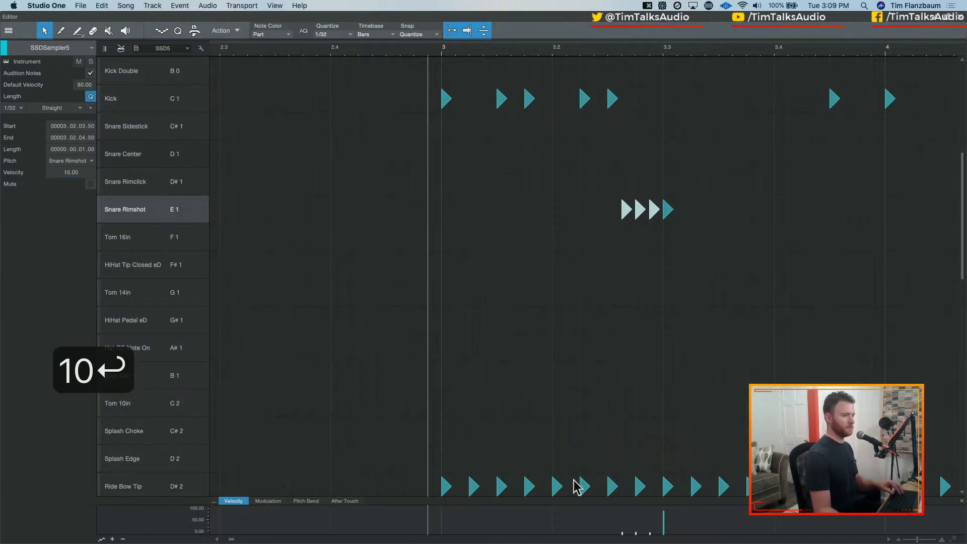
{"action": "key", "text": "space"}
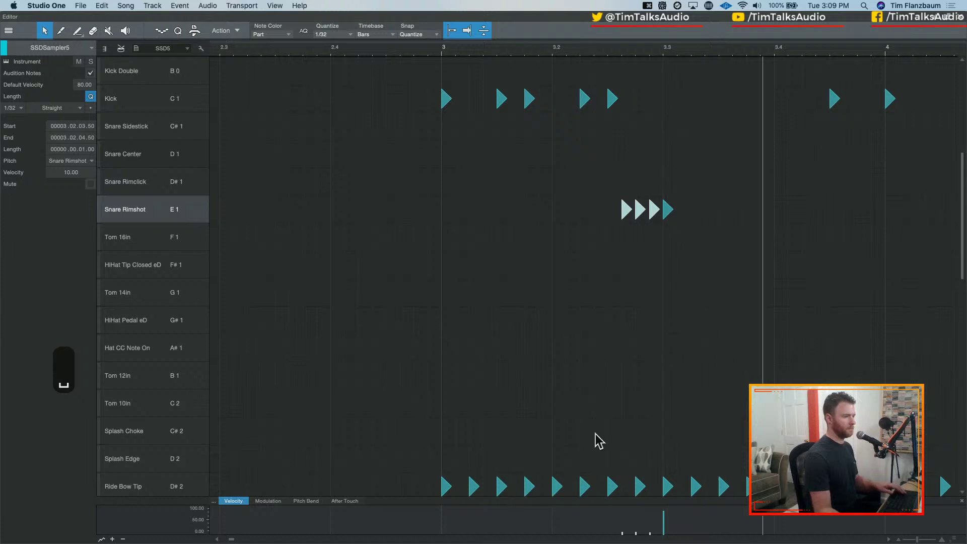
{"action": "key", "text": "space"}
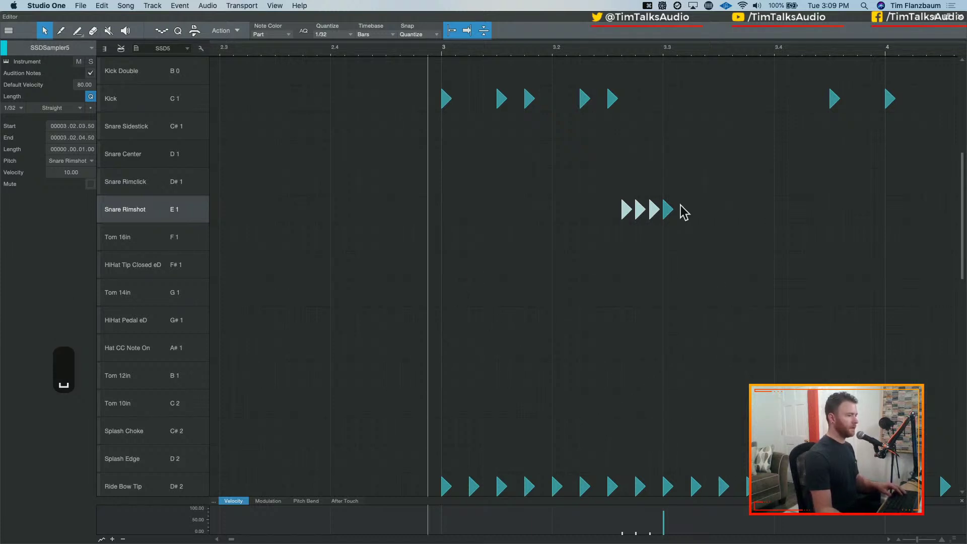
Move the three ghost notes in bar 3 from Snare Rimshot to Snare Center and play them back
{"action": "left_click", "coordinate": [668, 209]}
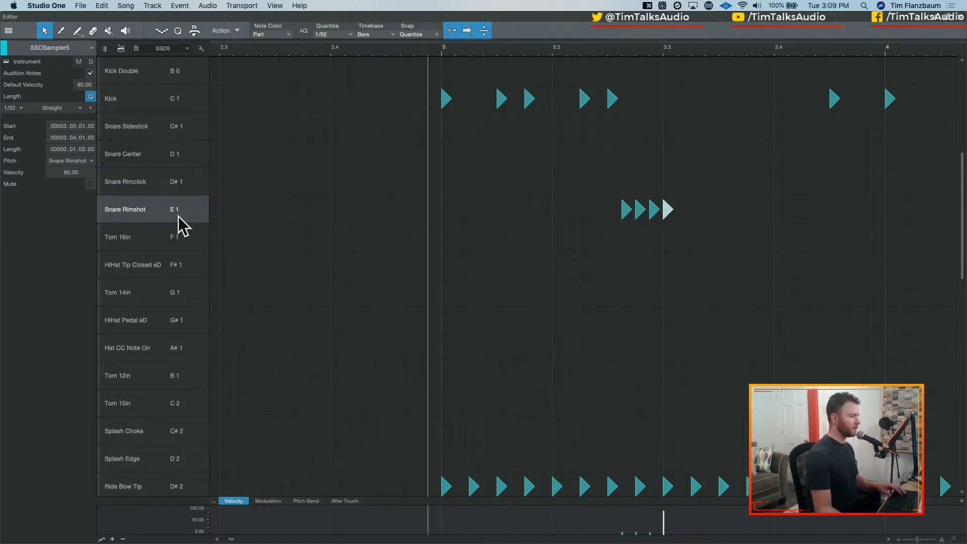
{"action": "left_click_drag", "start_coordinate": [578, 168], "coordinate": [652, 249]}
{"action": "key", "text": "Up"}
{"action": "key", "text": "Up"}
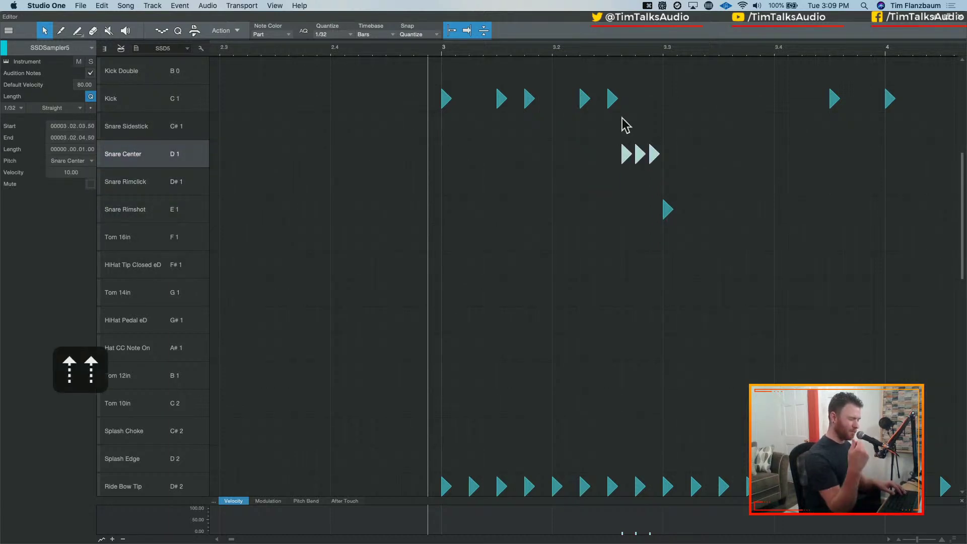
{"action": "key", "text": "space"}
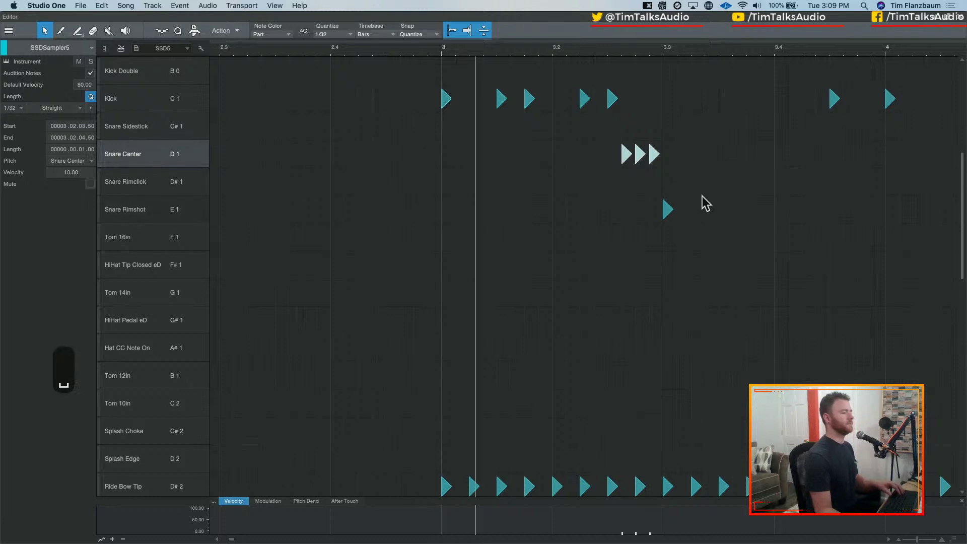
{"action": "key", "text": "space"}
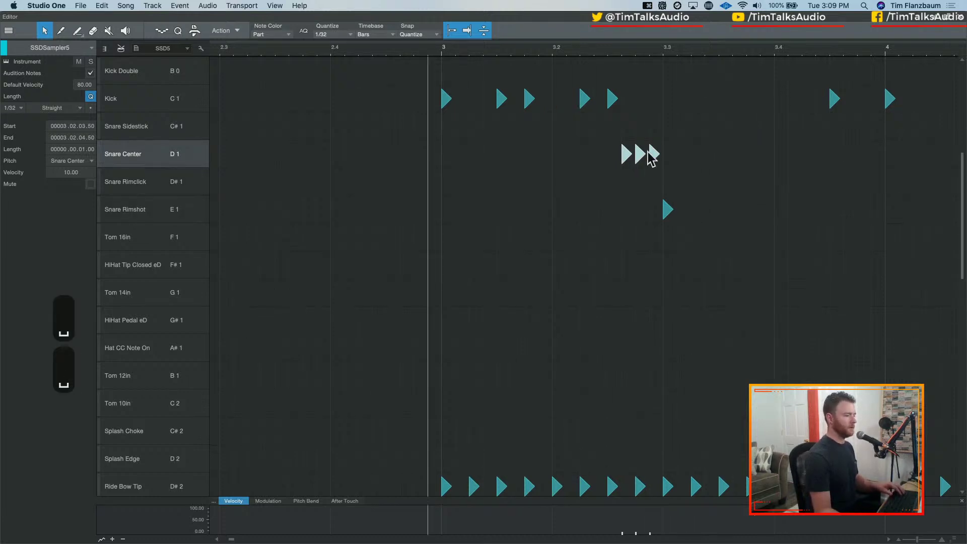
Set the velocity of the three Snare Center ghost notes in bar 3 to 20 and listen to the groove
{"action": "left_click", "coordinate": [68, 172]}
{"action": "type", "text": "20"}
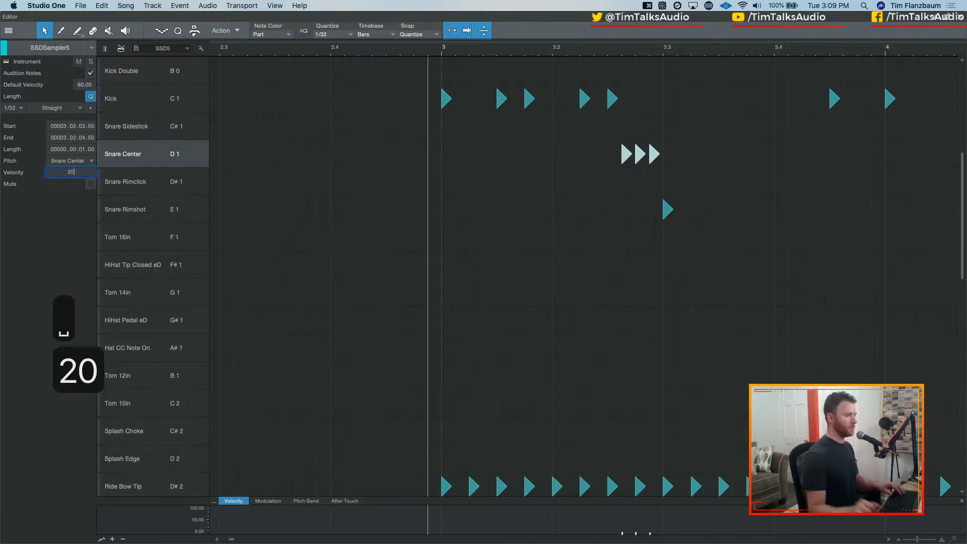
{"action": "key", "text": "Return"}
{"action": "key", "text": "space"}
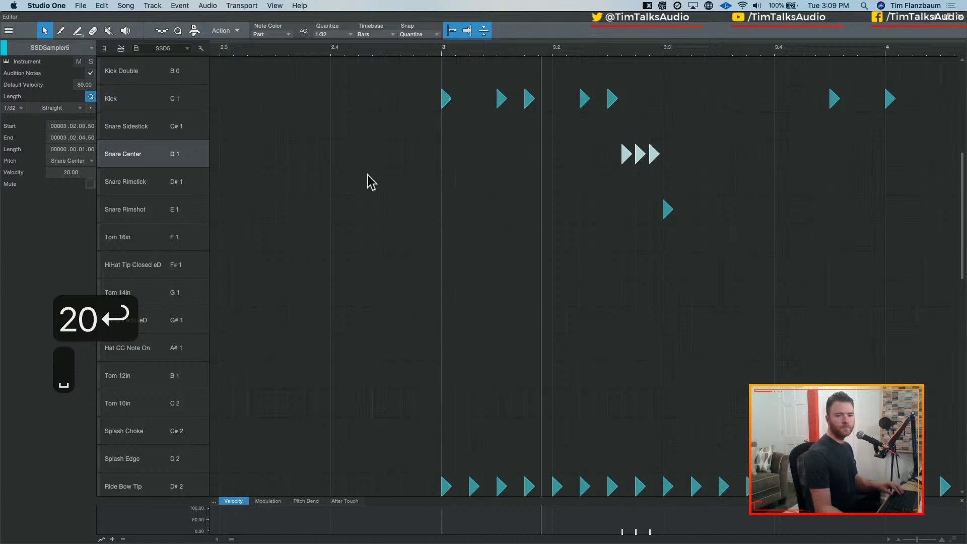
{"action": "key", "text": "w"}
{"action": "key", "text": "w"}
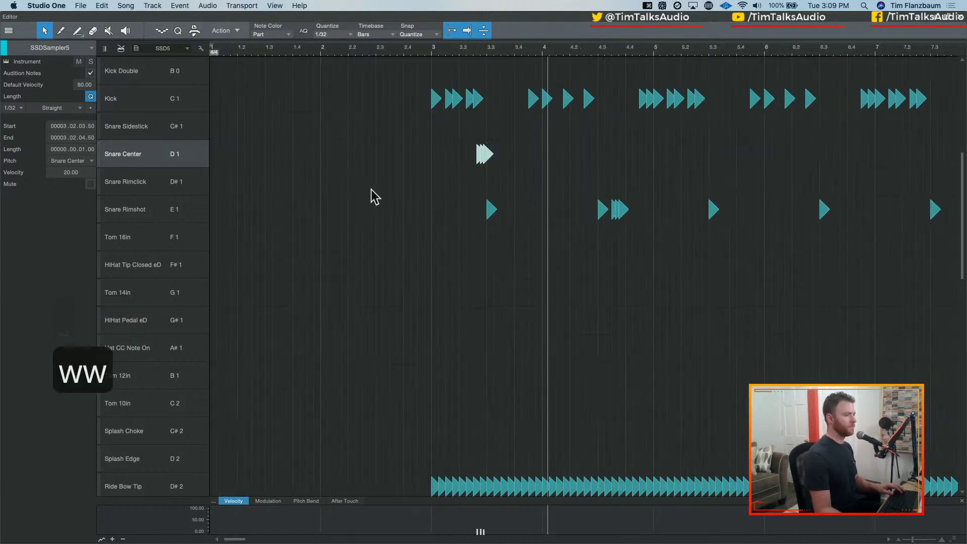
{"action": "key", "text": "space"}
Move the three ghost notes in bar 4 from Snare Rimshot to Snare Center and play the pattern from bar 3
{"action": "left_click_drag", "start_coordinate": [651, 169], "coordinate": [612, 232]}
{"action": "key", "text": "Up"}
{"action": "key", "text": "Up"}
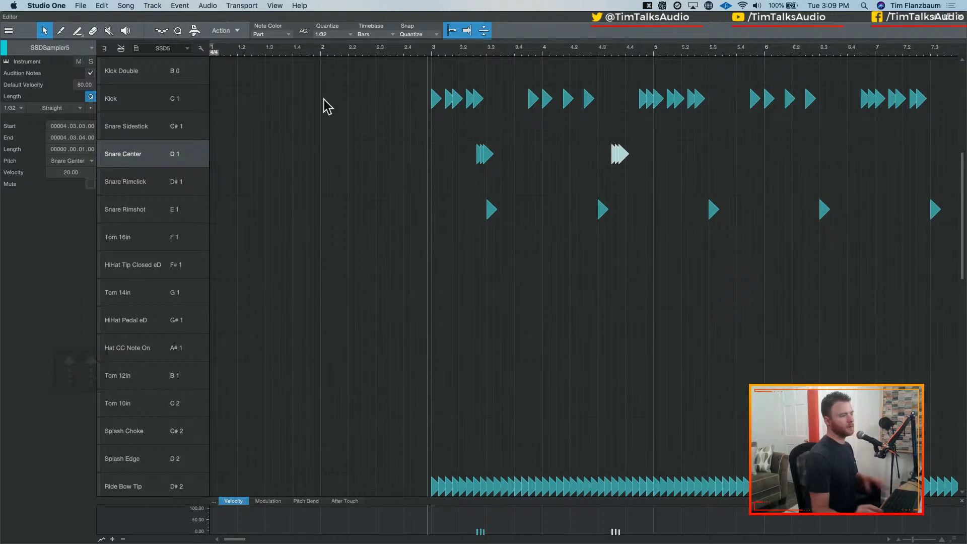
{"action": "key", "text": "space"}
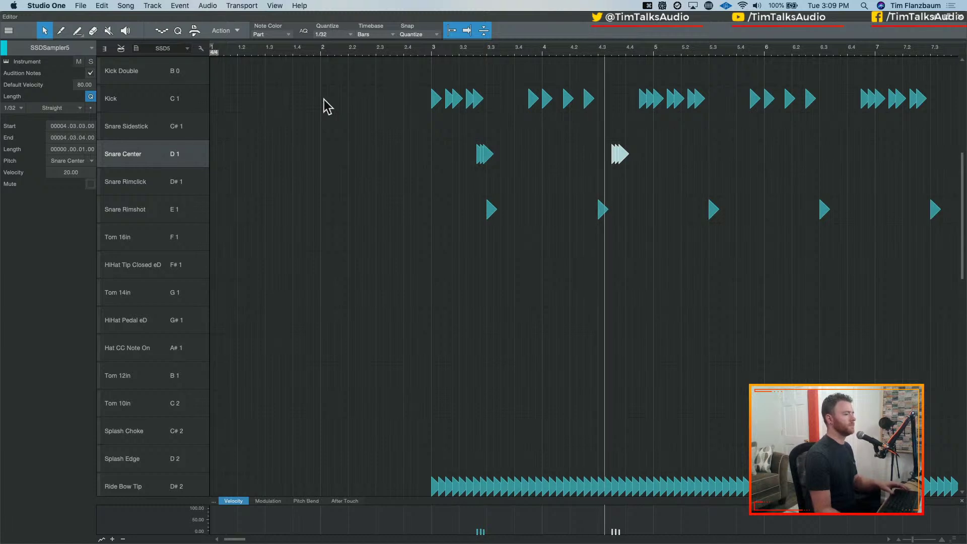
{"action": "key", "text": "space"}
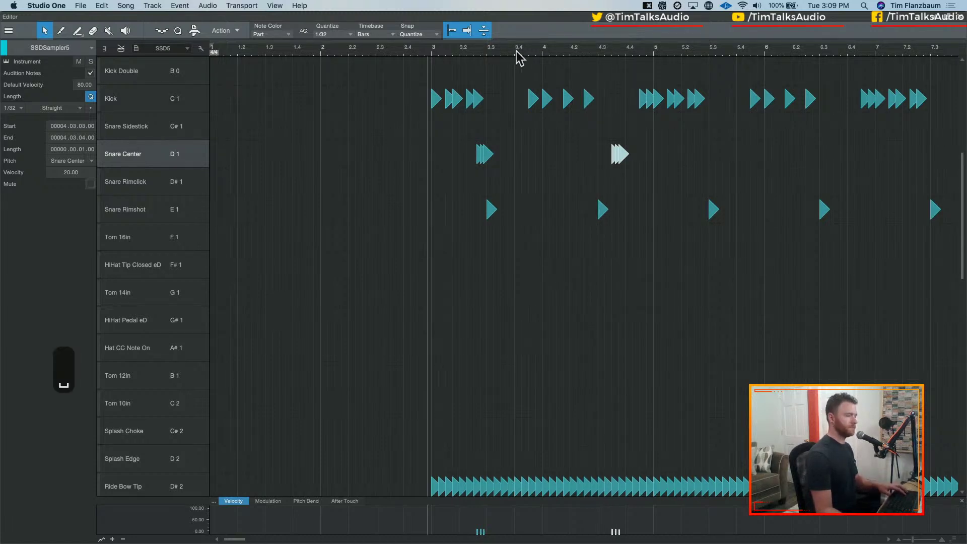
Paint a run of thirty-second Snare Center notes from 3.3.2 to the end of bar 3
{"action": "key", "text": "e"}
{"action": "key", "text": "e"}
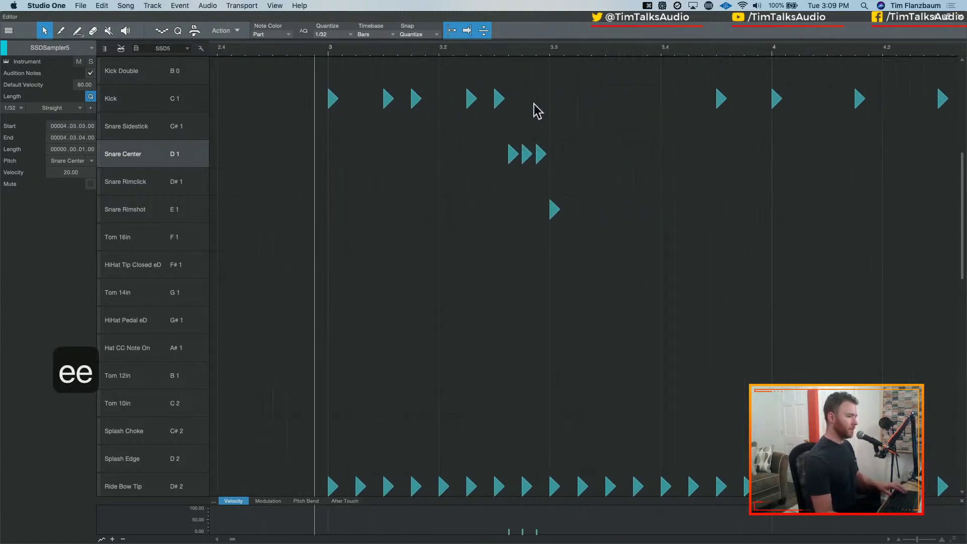
{"action": "scroll", "coordinate": [538, 111], "scroll_direction": "right", "scroll_amount": 2}
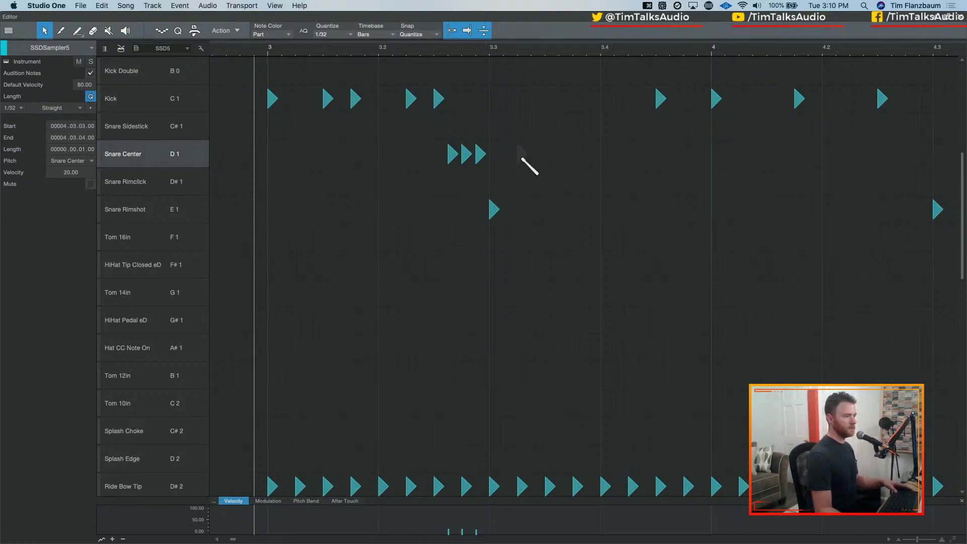
{"action": "left_click_drag", "start_coordinate": [522, 159], "coordinate": [705, 158]}
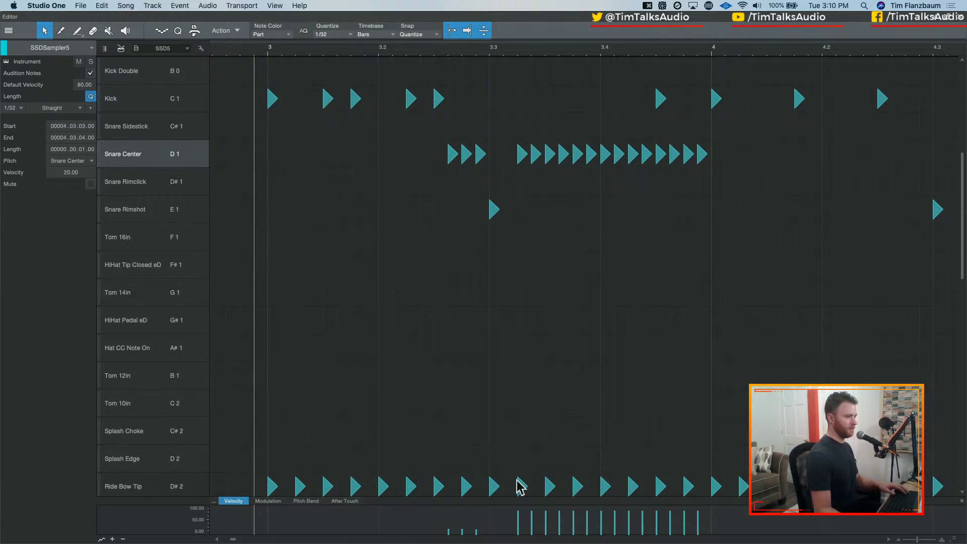
Erase every other note of the painted Snare Center run in bar 3, starting with the one at 3.3.2
{"action": "left_click", "coordinate": [520, 160]}
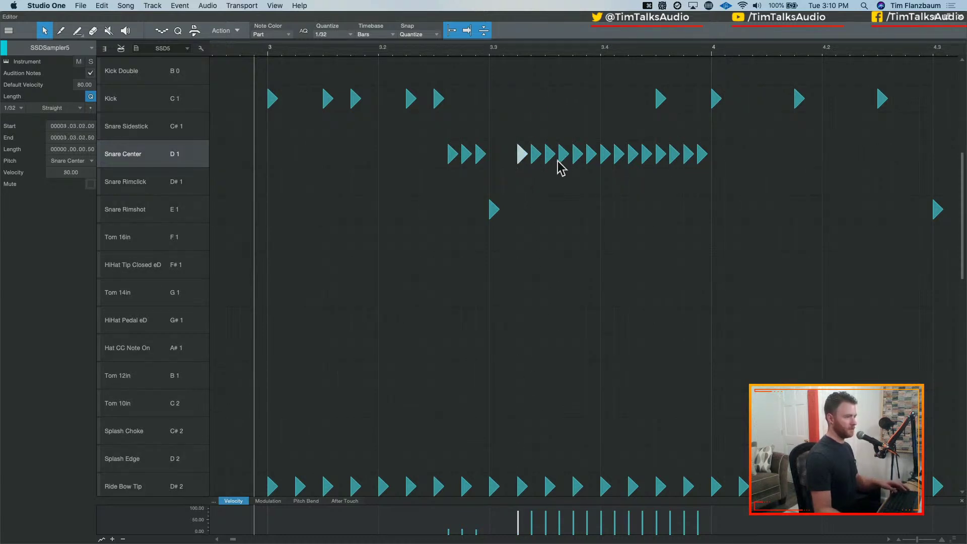
{"action": "left_click", "coordinate": [551, 157], "text": "super"}
{"action": "left_click", "coordinate": [522, 155], "text": "super"}
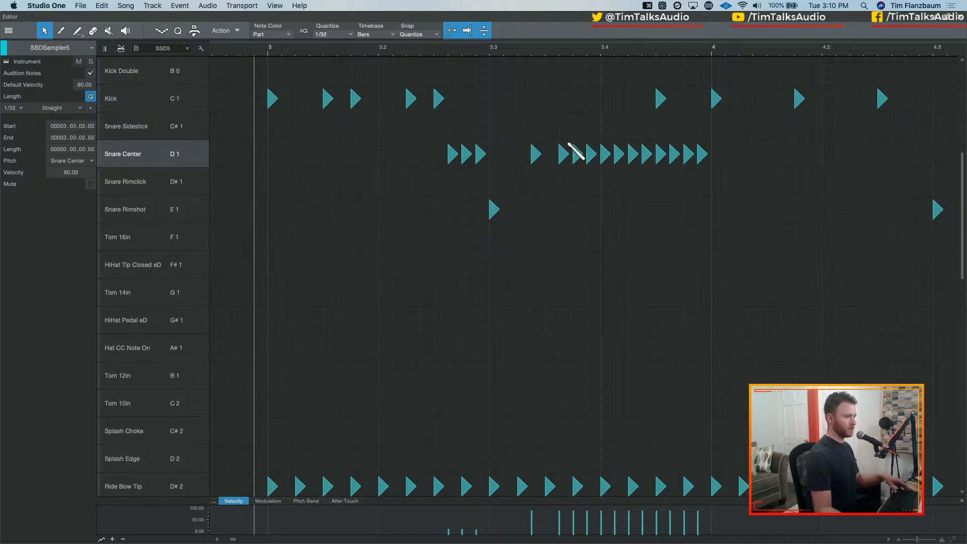
{"action": "left_click", "coordinate": [579, 156], "text": "super"}
{"action": "left_click", "coordinate": [607, 155], "text": "super"}
{"action": "left_click", "coordinate": [634, 155], "text": "super"}
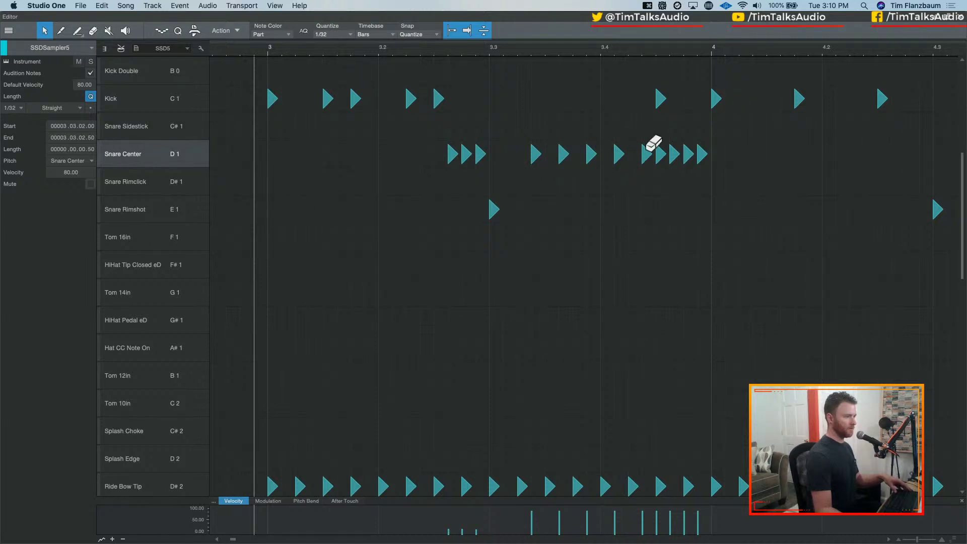
{"action": "left_click", "coordinate": [661, 155], "text": "super"}
{"action": "left_click", "coordinate": [688, 155], "text": "super"}
Set the velocity of the remaining Snare Center notes after the main hit in bar 3 to 15
{"action": "left_click_drag", "start_coordinate": [531, 112], "coordinate": [735, 195]}
{"action": "left_click", "coordinate": [77, 173]}
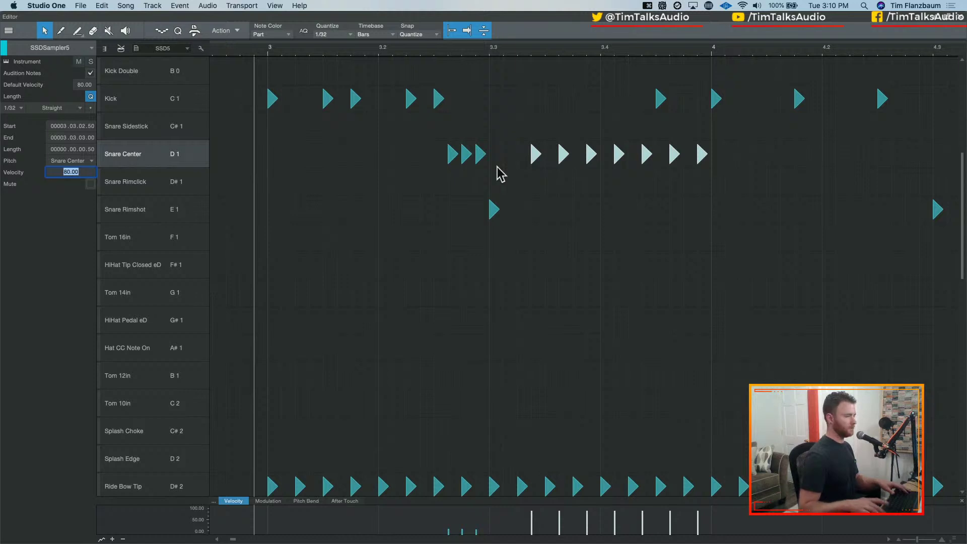
{"action": "type", "text": "15"}
{"action": "key", "text": "Return"}
{"action": "key", "text": "space"}
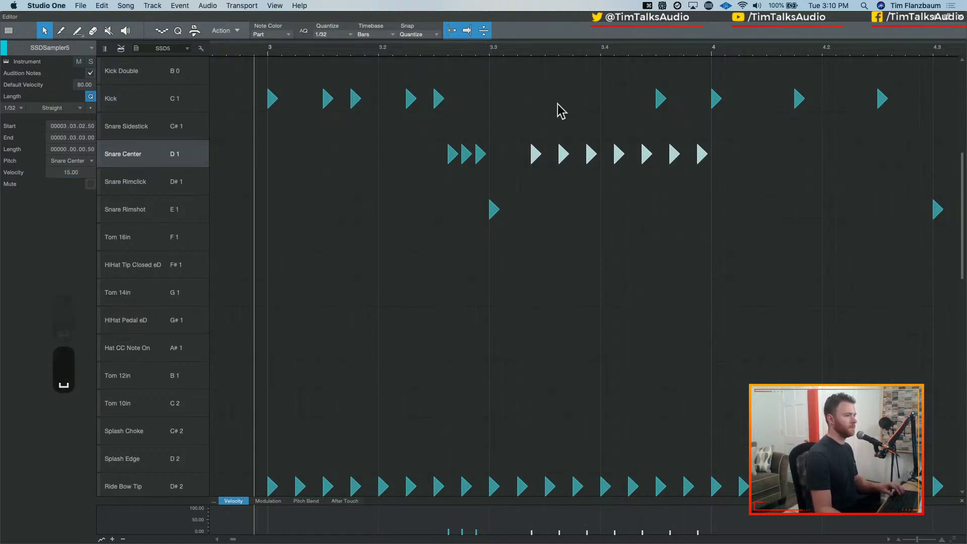
Undo the stray Snare Sidestick note and delete the Snare Center notes after the main hit in bar 3
{"action": "double_click", "coordinate": [514, 129]}
{"action": "key", "text": "super+z"}
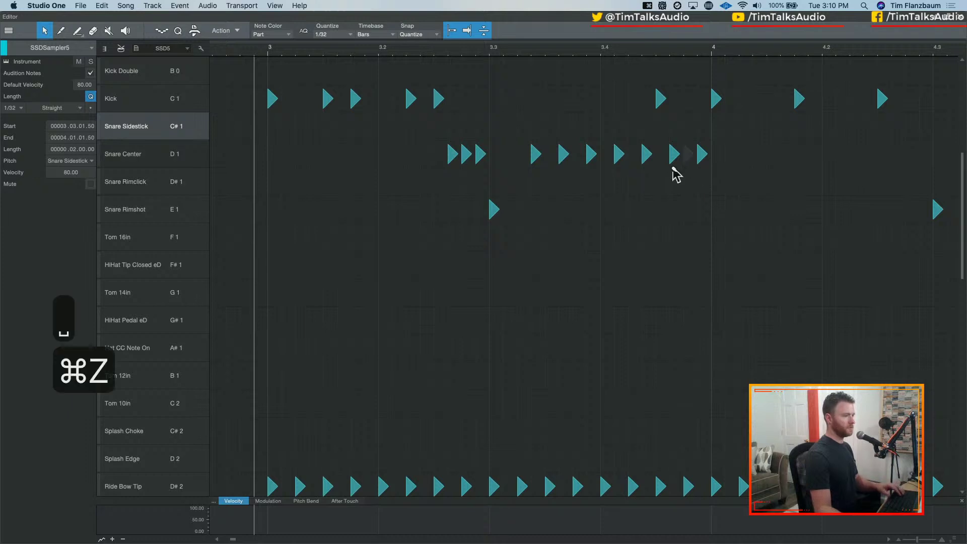
{"action": "left_click_drag", "start_coordinate": [692, 185], "coordinate": [691, 182]}
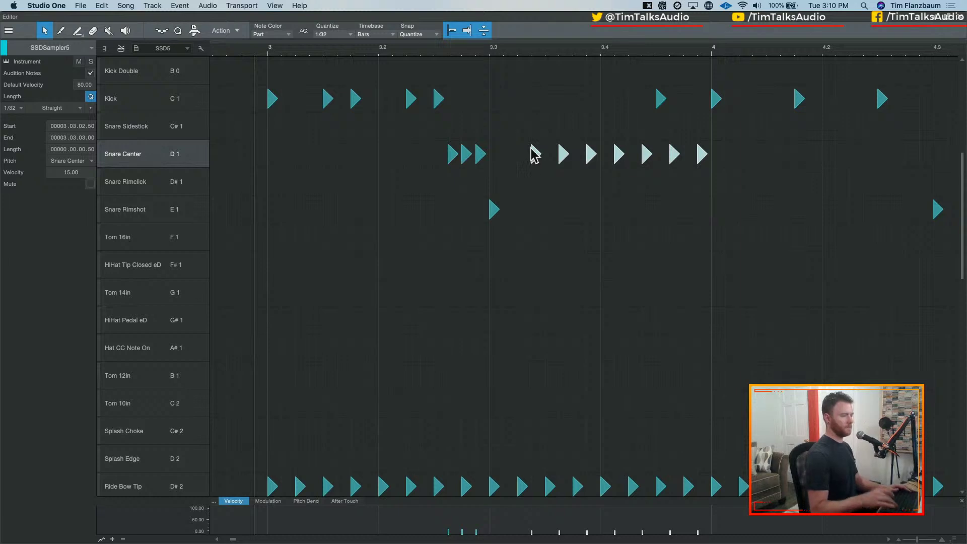
{"action": "key", "text": "BackSpace"}
Set the quantize grid to 1/16 and paint Snare Center notes from 3.3.2 to the end of bar 3
{"action": "left_click", "coordinate": [342, 39]}
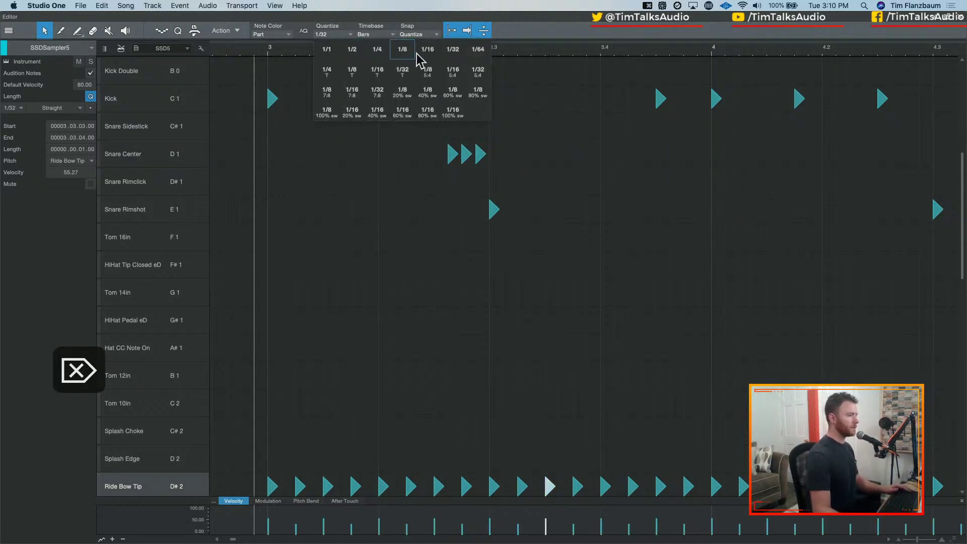
{"action": "left_click", "coordinate": [408, 64]}
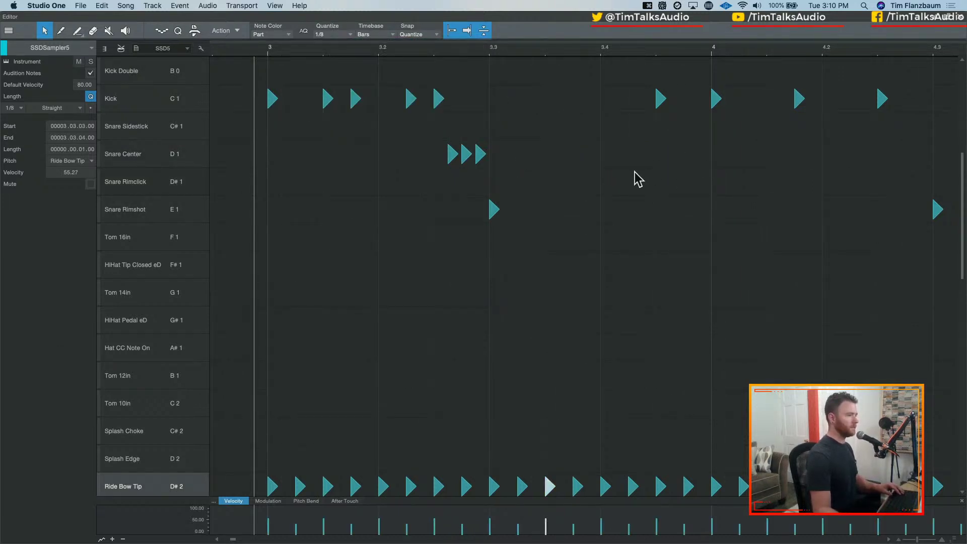
{"action": "left_click", "coordinate": [352, 34]}
{"action": "left_click", "coordinate": [445, 67]}
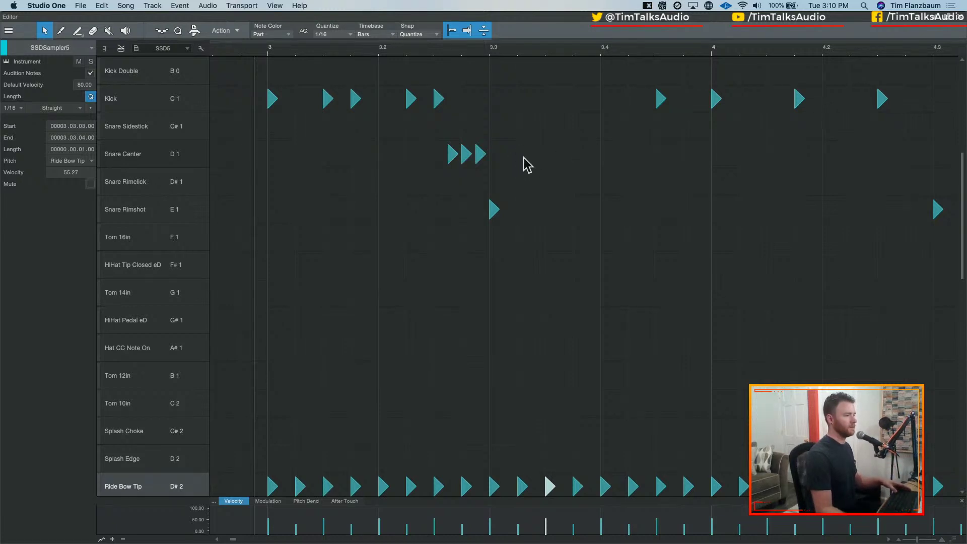
{"action": "mouse_move", "coordinate": [525, 161]}
{"action": "left_mouse_down"}
{"action": "mouse_move", "coordinate": [787, 166]}
{"action": "mouse_move", "coordinate": [693, 170]}
{"action": "left_mouse_up"}
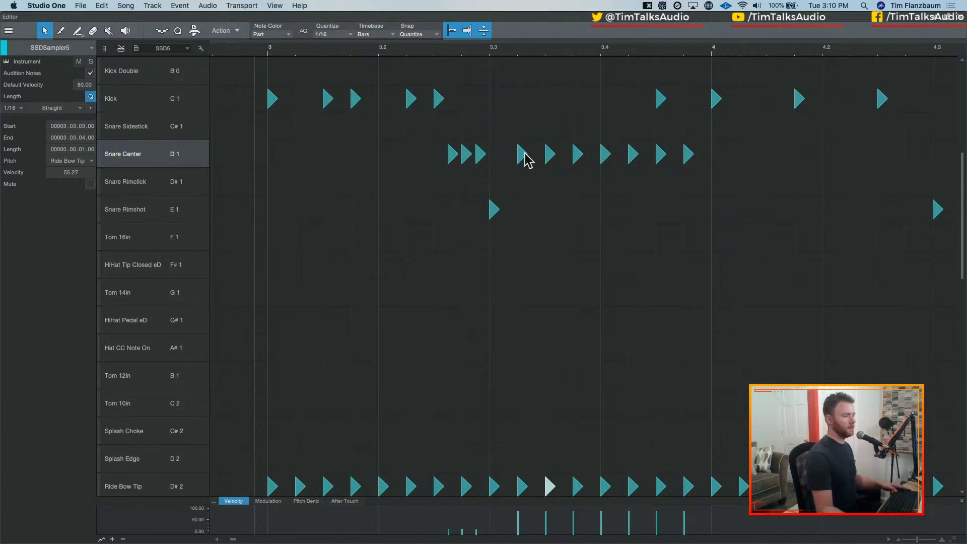
Erase alternate painted Snare Center notes, keeping those at 3.3.3, 3.4.1 and 3.4.3, and play the result
{"action": "left_click", "coordinate": [524, 151]}
{"action": "left_click", "coordinate": [579, 151]}
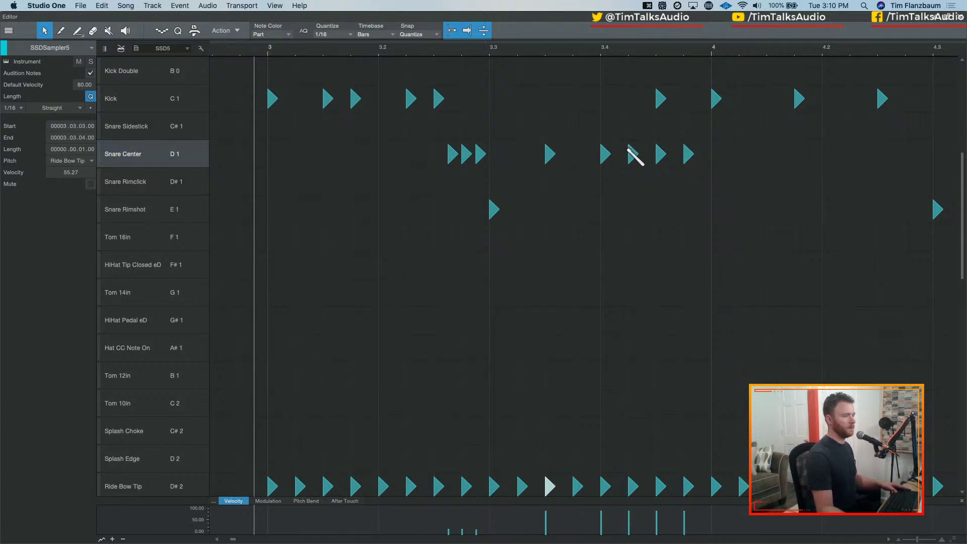
{"action": "left_click", "coordinate": [687, 153]}
{"action": "key", "text": "space"}
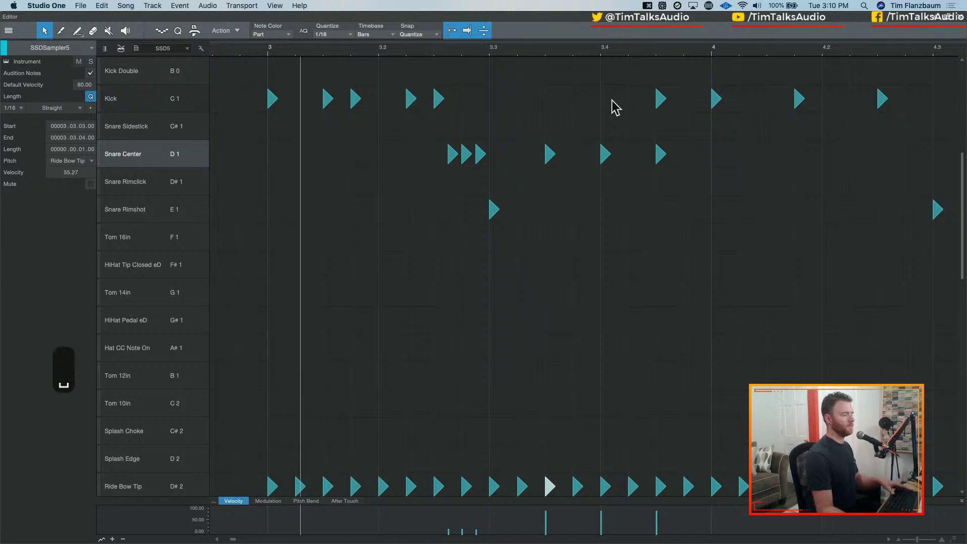
{"action": "key", "text": "space"}
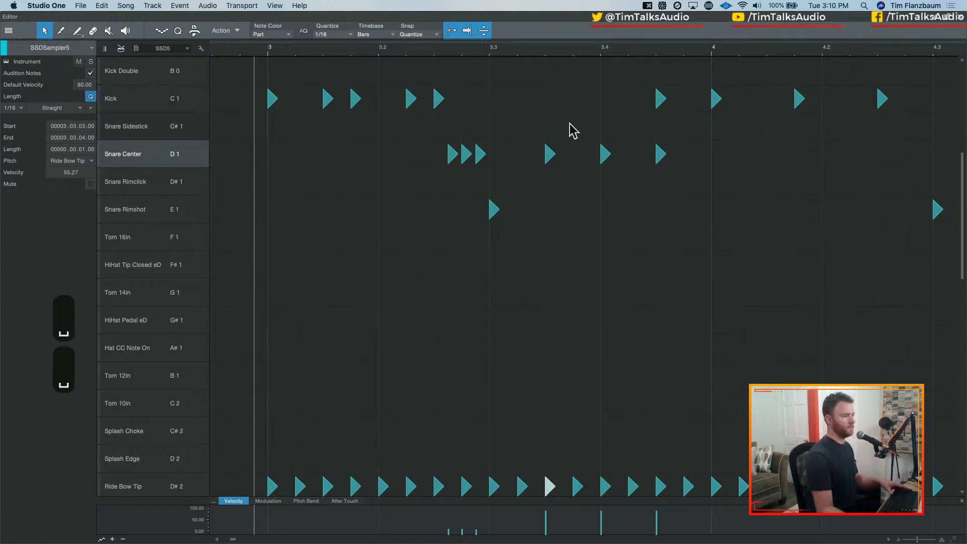
Set the velocity of the three Snare Center notes after the main hit in bar 3 to 20
{"action": "left_click_drag", "start_coordinate": [536, 137], "coordinate": [709, 201]}
{"action": "left_click", "coordinate": [81, 173]}
{"action": "type", "text": "20"}
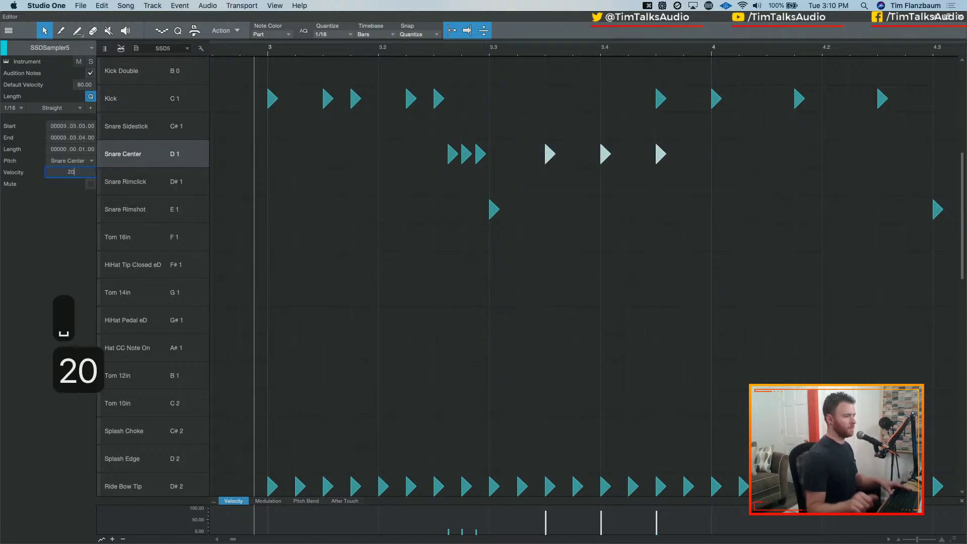
{"action": "key", "text": "Return"}
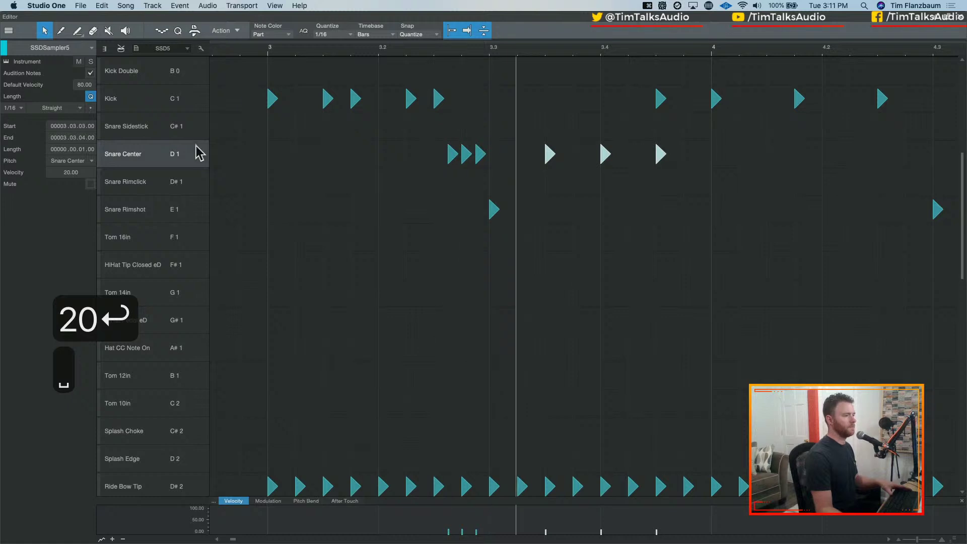
Set the velocity of the three Snare Center notes after the bar 3 rimshot to 40 and play the result
{"action": "key", "text": "space"}
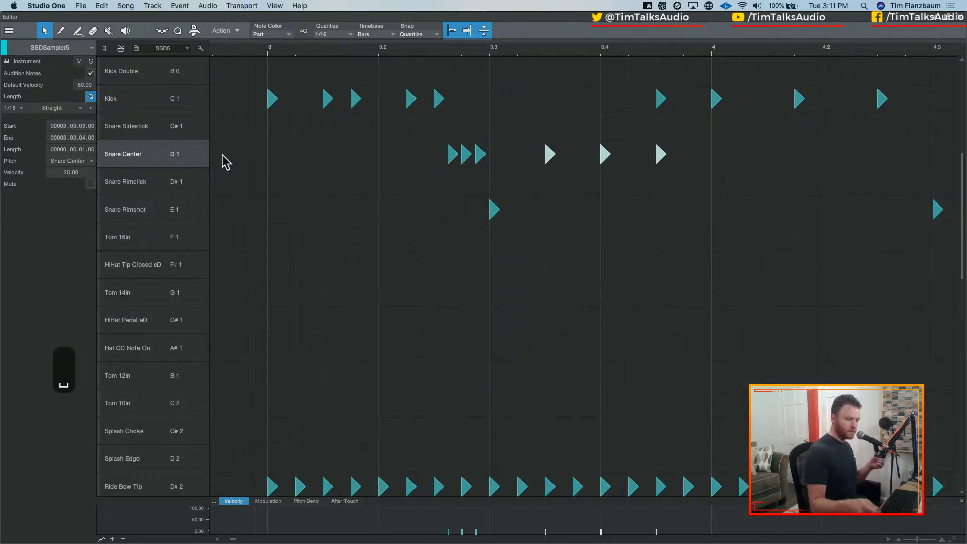
{"action": "left_click", "coordinate": [67, 172]}
{"action": "type", "text": "40"}
{"action": "key", "text": "Return"}
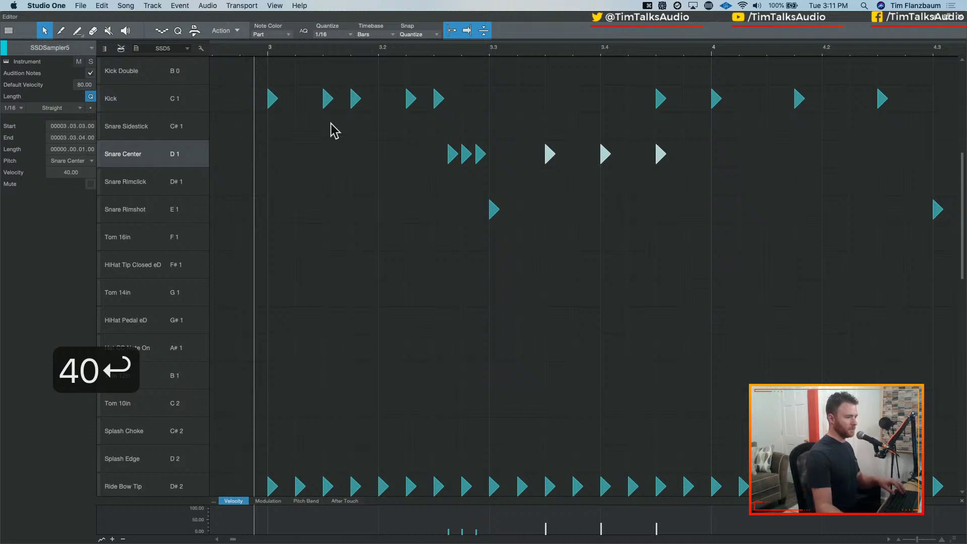
{"action": "key", "text": "space"}
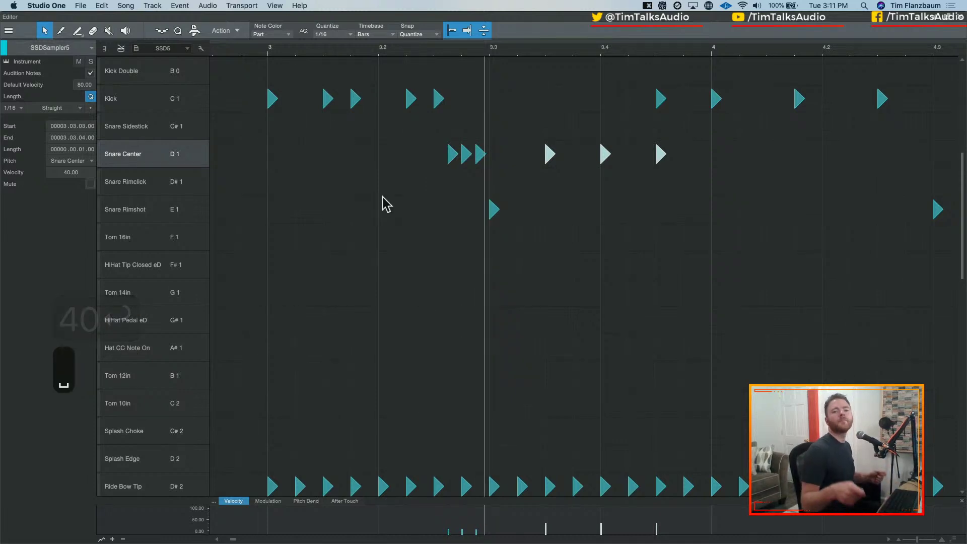
{"action": "key", "text": "space"}
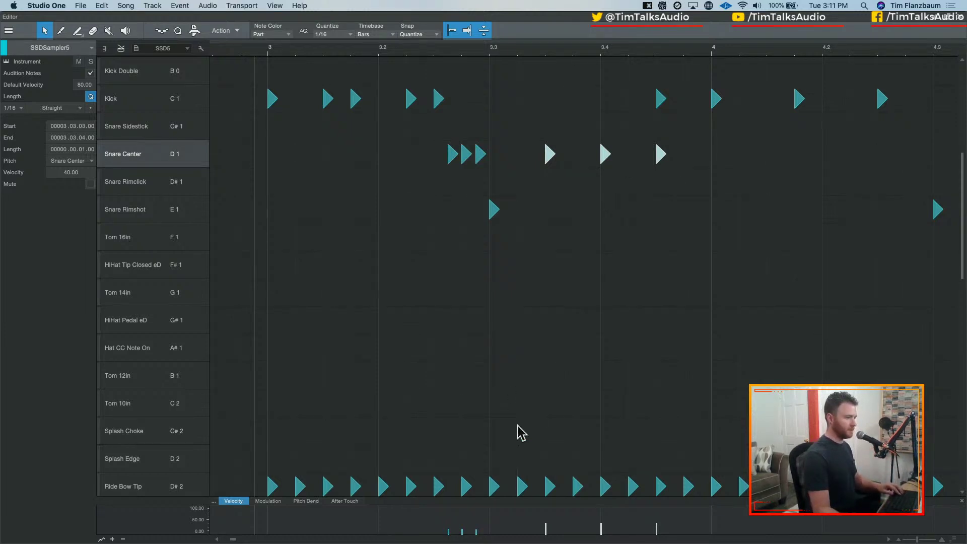
With a 1/32 grid, shift the three Snare Center notes to start at 3.3.2.50, then duplicate them to continue from 3.4.4.50 and play
{"action": "left_click", "coordinate": [373, 35]}
{"action": "left_click", "coordinate": [336, 34]}
{"action": "left_click", "coordinate": [356, 35]}
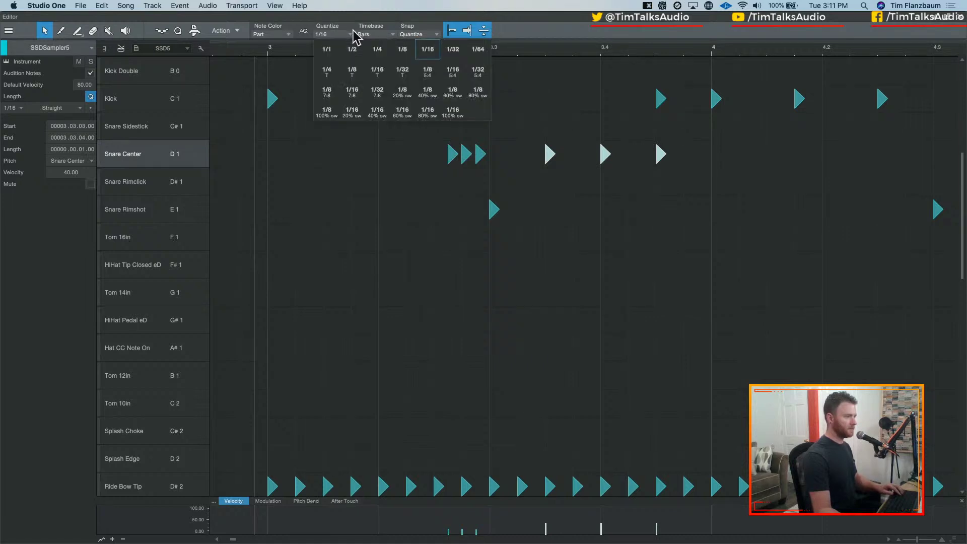
{"action": "left_click", "coordinate": [453, 63]}
{"action": "left_click_drag", "start_coordinate": [550, 156], "coordinate": [537, 153]}
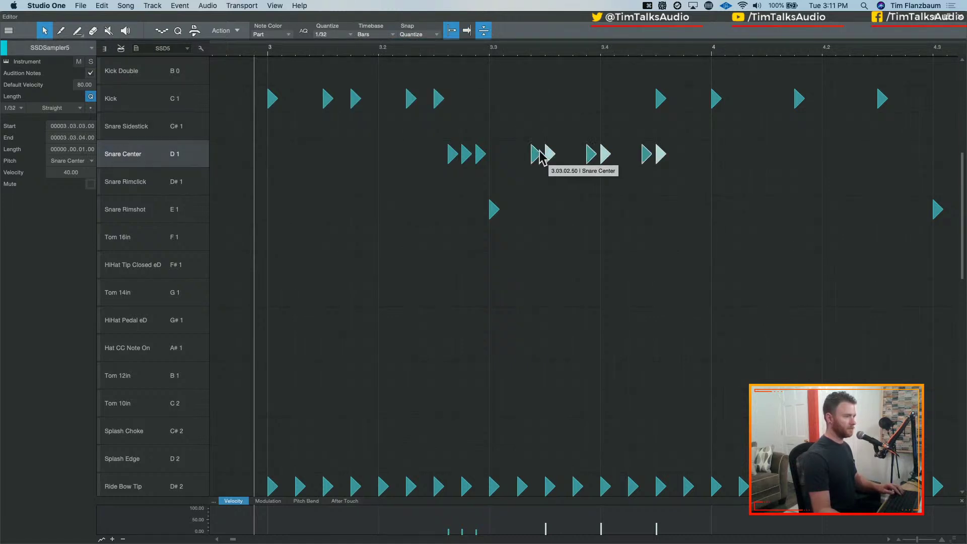
{"action": "key", "text": "d"}
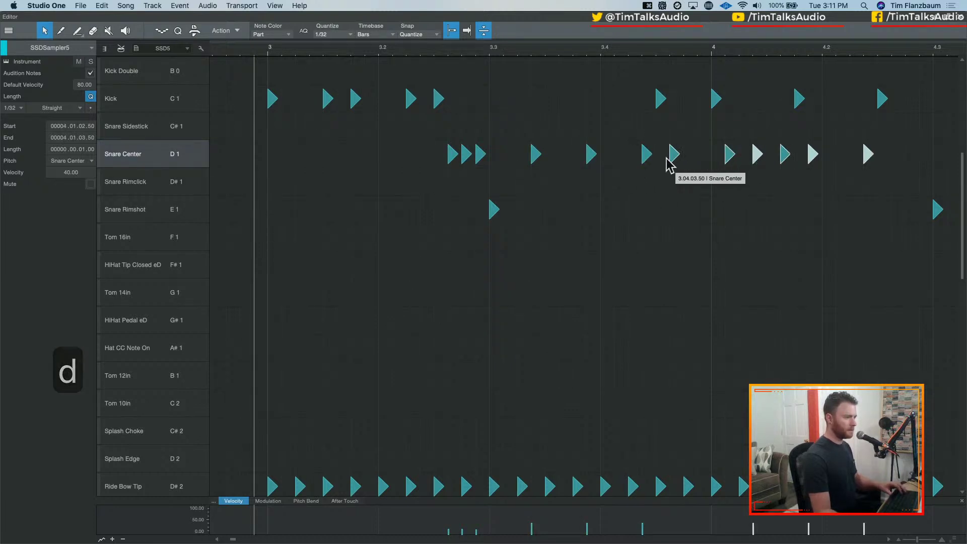
{"action": "left_click_drag", "start_coordinate": [669, 165], "coordinate": [697, 161]}
{"action": "key", "text": "space"}
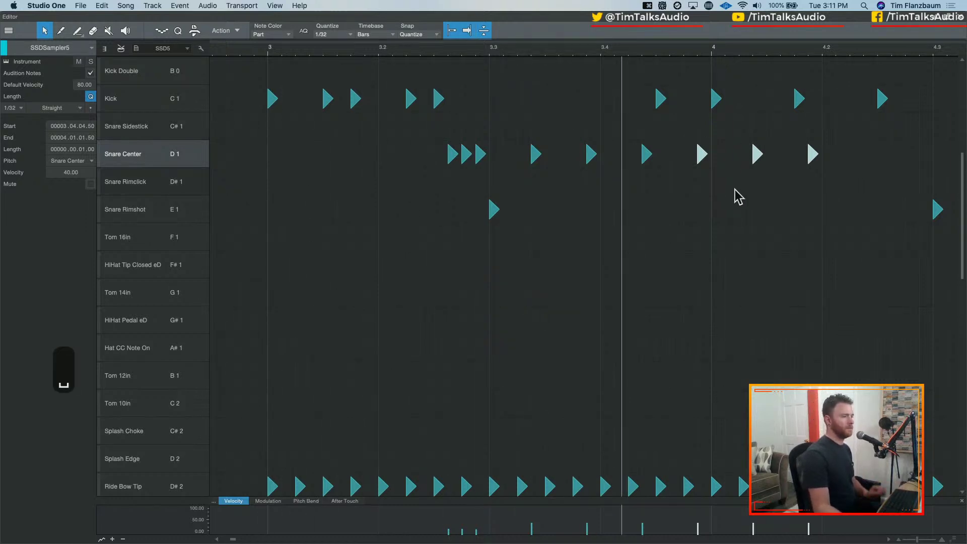
{"action": "key", "text": "space"}
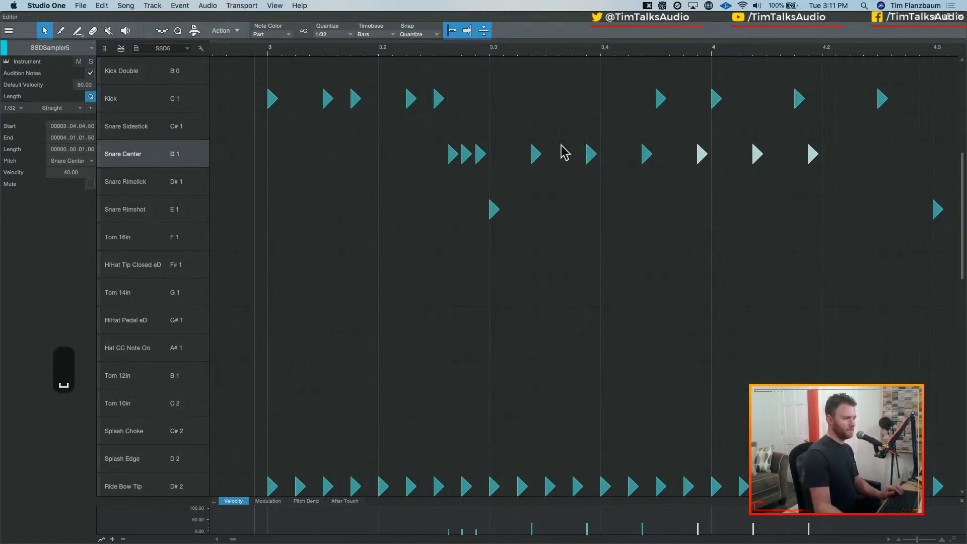
Shift all six Snare Center notes after the bar 3 rimshot a 1/32 later to start at 3.3.3 and play the result
{"action": "left_click", "coordinate": [535, 152]}
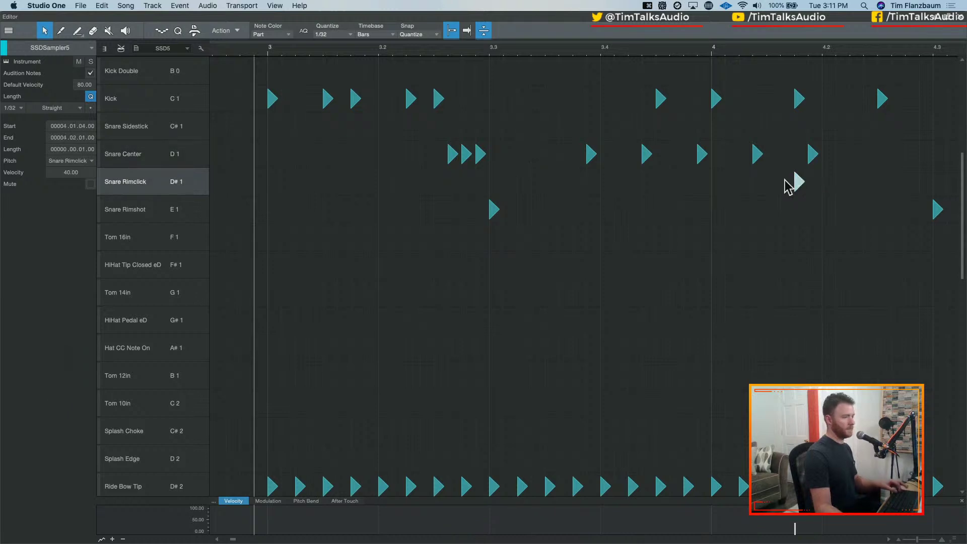
{"action": "key", "text": "super+z"}
{"action": "left_click_drag", "start_coordinate": [517, 111], "coordinate": [878, 202]}
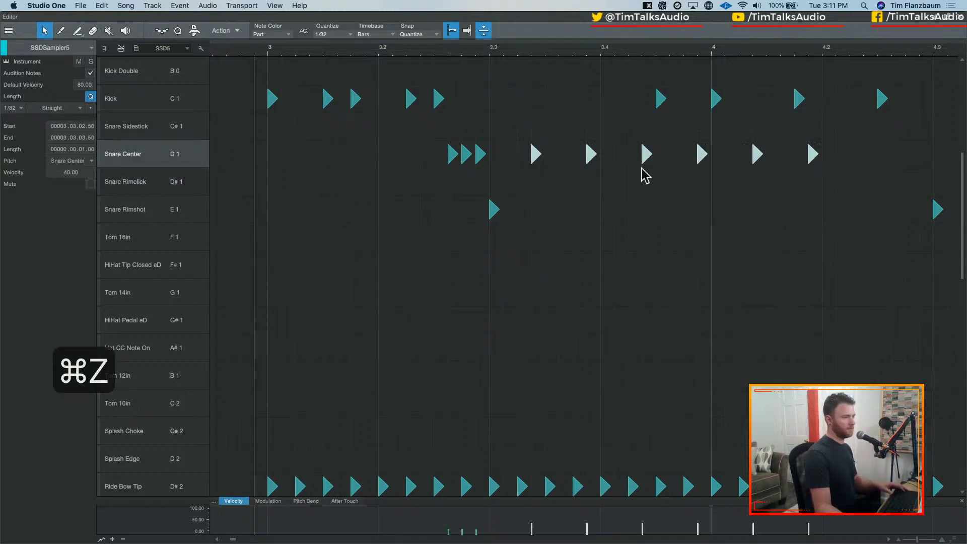
{"action": "left_click_drag", "start_coordinate": [537, 157], "coordinate": [549, 160]}
{"action": "key", "text": "space"}
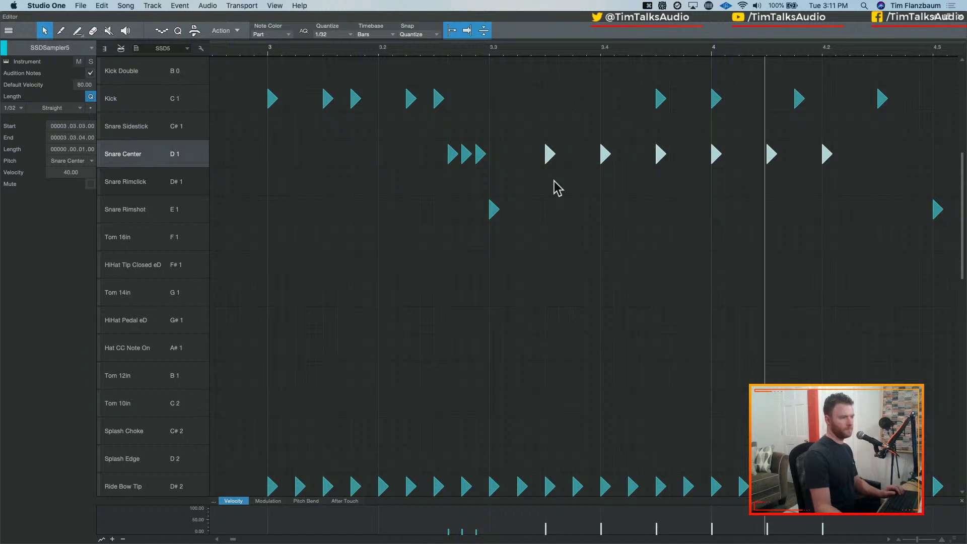
{"action": "key", "text": "space"}
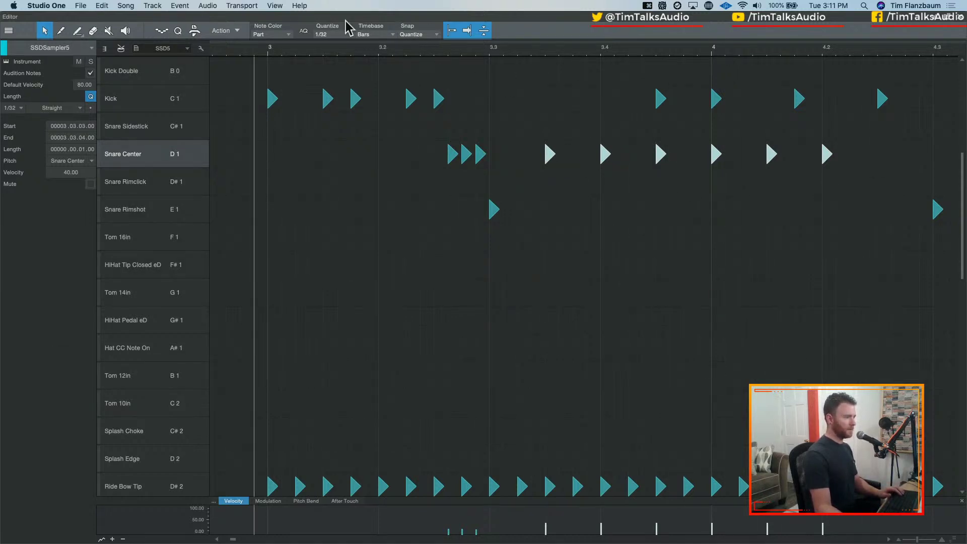
Set the quantize grid to 1/8 and the velocity of the six selected Snare Center notes to 20
{"action": "left_click", "coordinate": [336, 33]}
{"action": "left_click", "coordinate": [397, 48]}
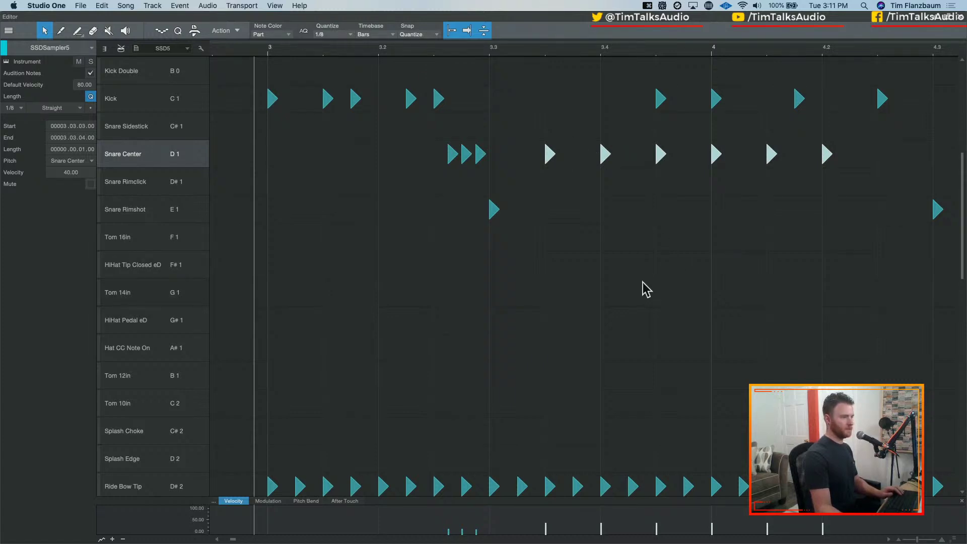
{"action": "left_click", "coordinate": [70, 173]}
{"action": "type", "text": "20"}
{"action": "key", "text": "Return"}
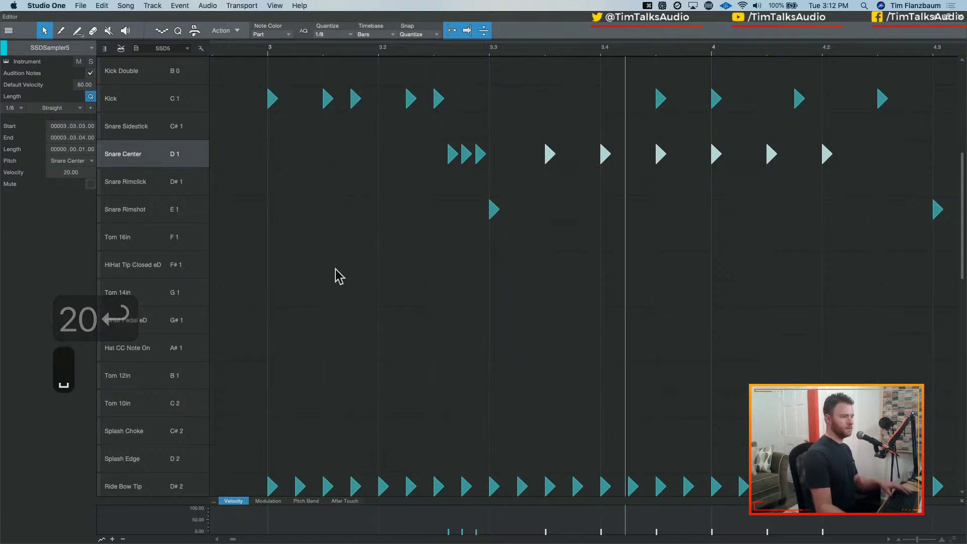
{"action": "key", "text": "space"}
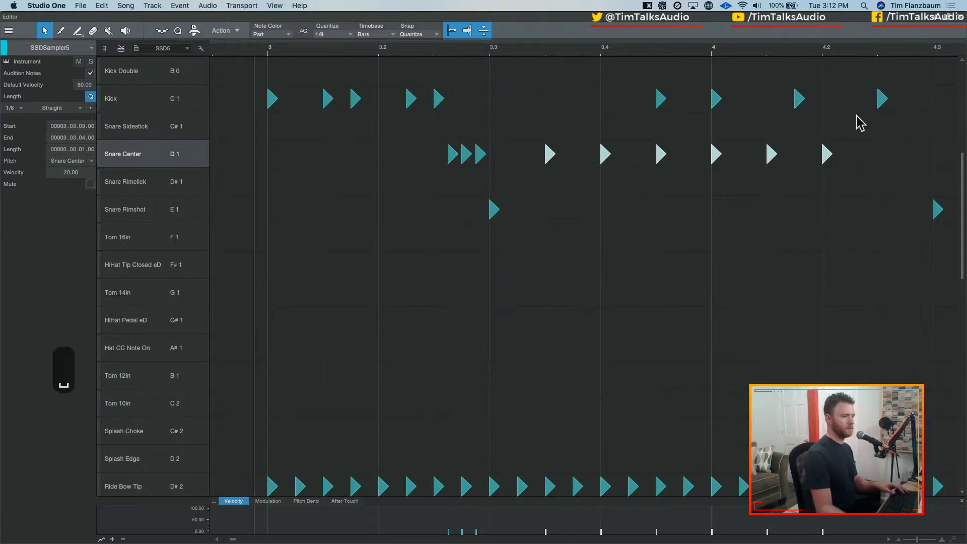
Duplicate the six Snare Center notes to continue from 4.2.3 and delete the overlapping note at 4.3.3
{"action": "key", "text": "w"}
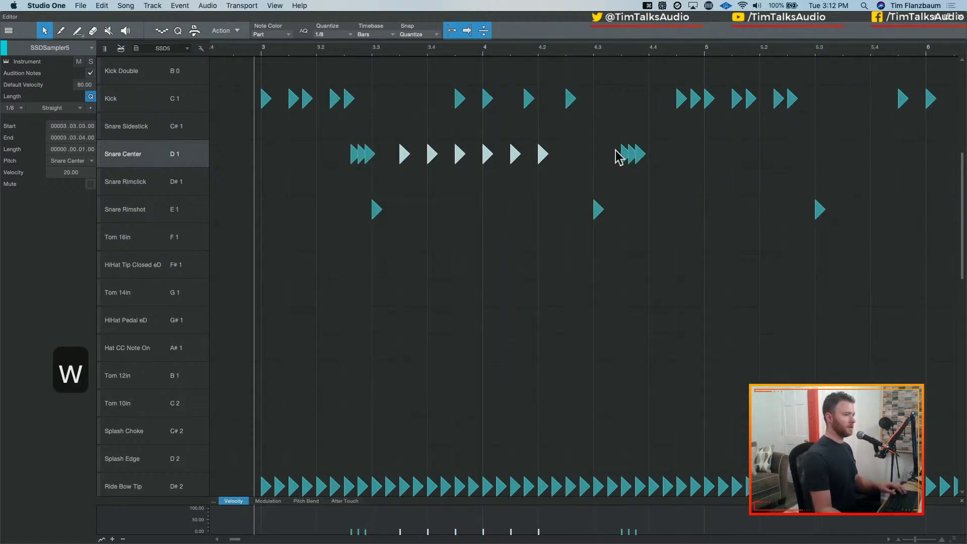
{"action": "key", "text": "d"}
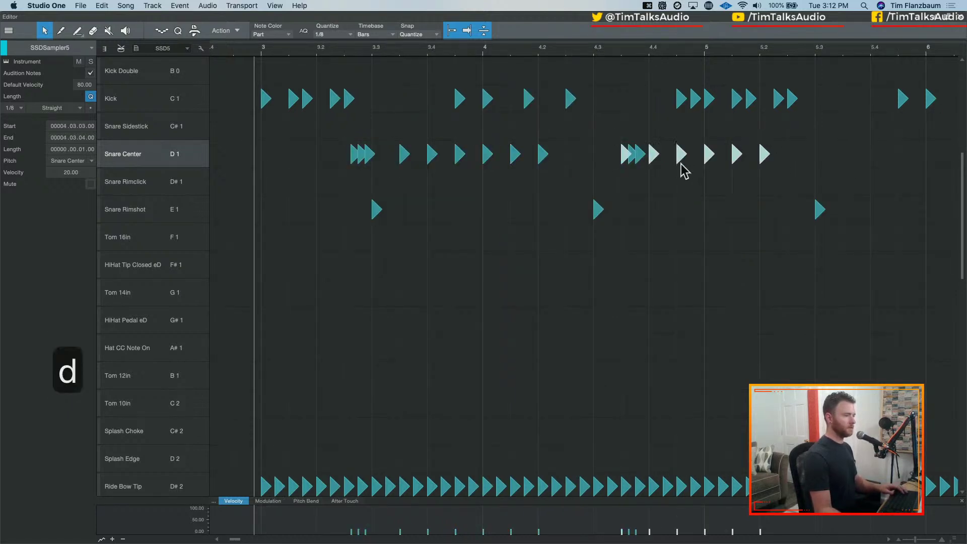
{"action": "left_click_drag", "start_coordinate": [626, 161], "coordinate": [578, 169]}
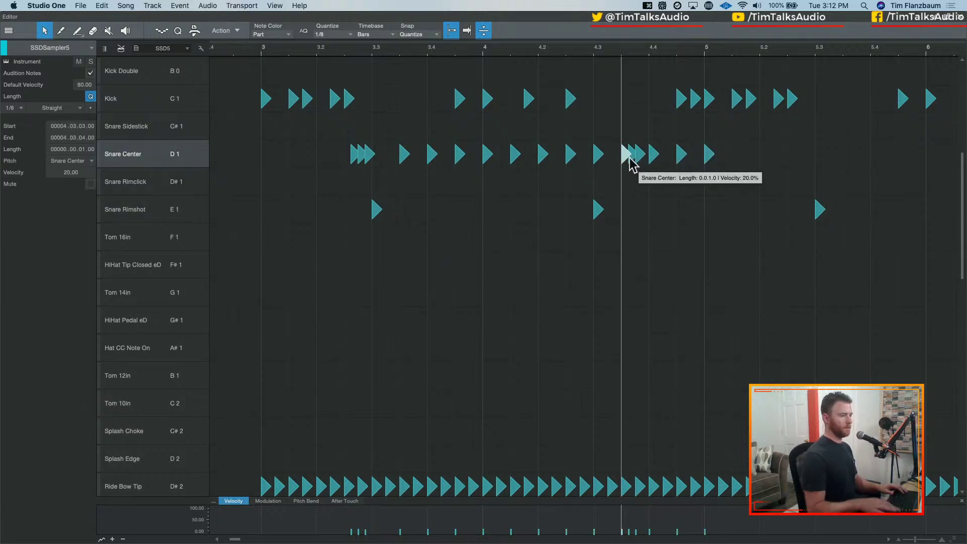
{"action": "key", "text": "BackSpace"}
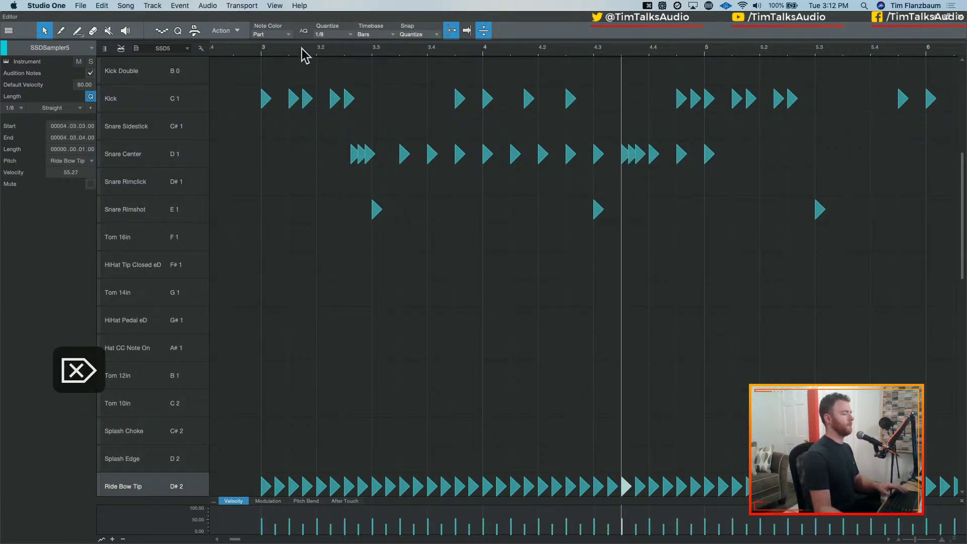
Play the groove from just before bar 3 to check the added ghost notes
{"action": "key", "text": "space"}
{"action": "key", "text": "space"}
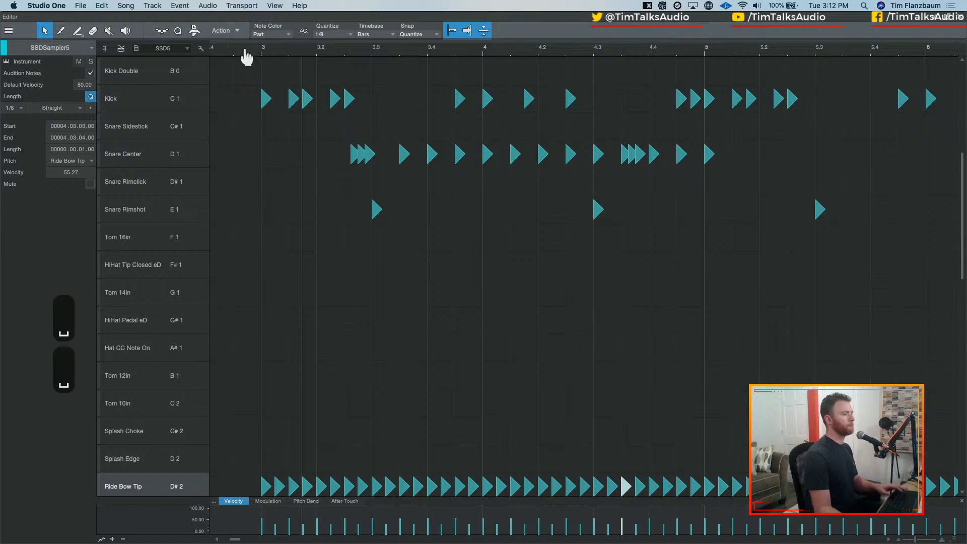
{"action": "key", "text": "space"}
{"action": "key", "text": "space"}
{"action": "left_click", "coordinate": [219, 60]}
{"action": "key", "text": "space"}
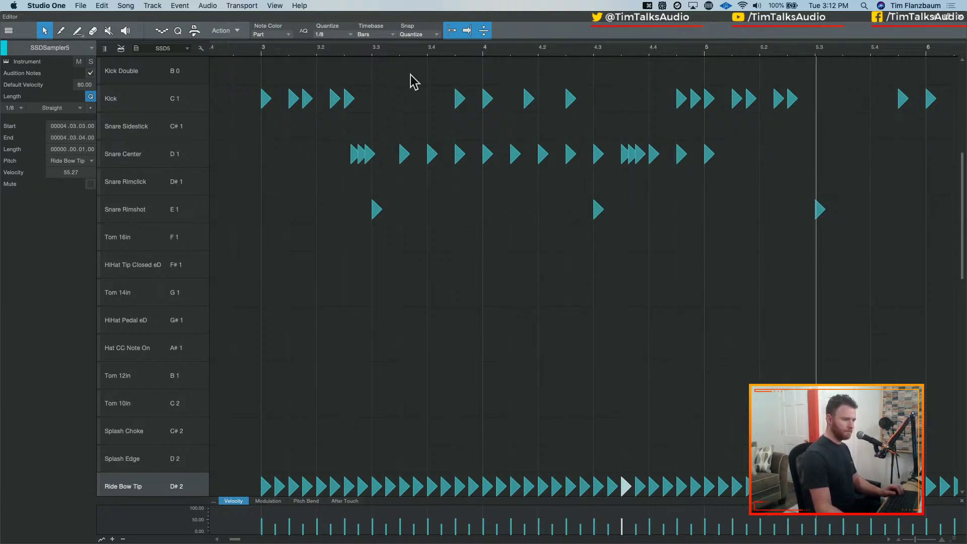
{"action": "key", "text": "space"}
Duplicate all Snare Center notes from bar 3 to the start of bar 5, placing the copy from 5.1.2
{"action": "left_click", "coordinate": [717, 140]}
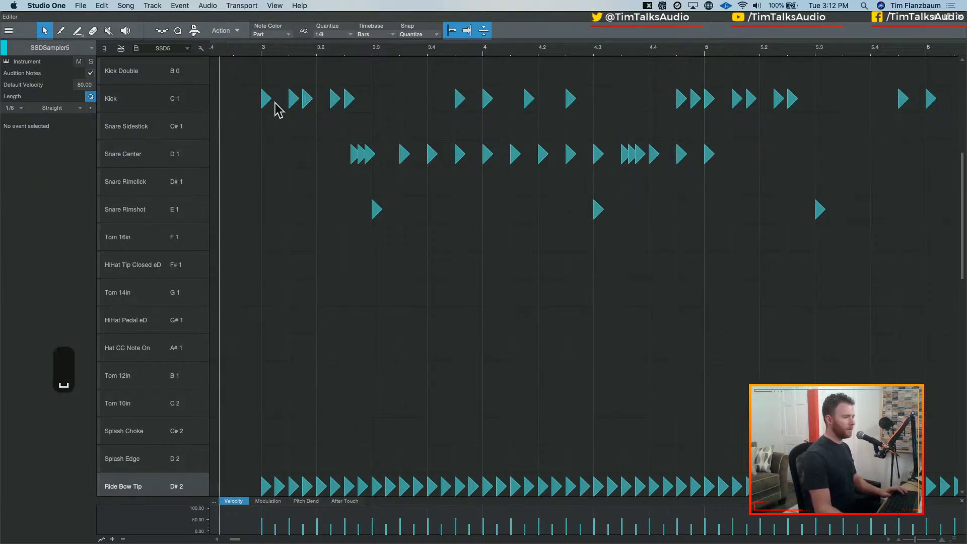
{"action": "left_click_drag", "start_coordinate": [344, 112], "coordinate": [755, 195]}
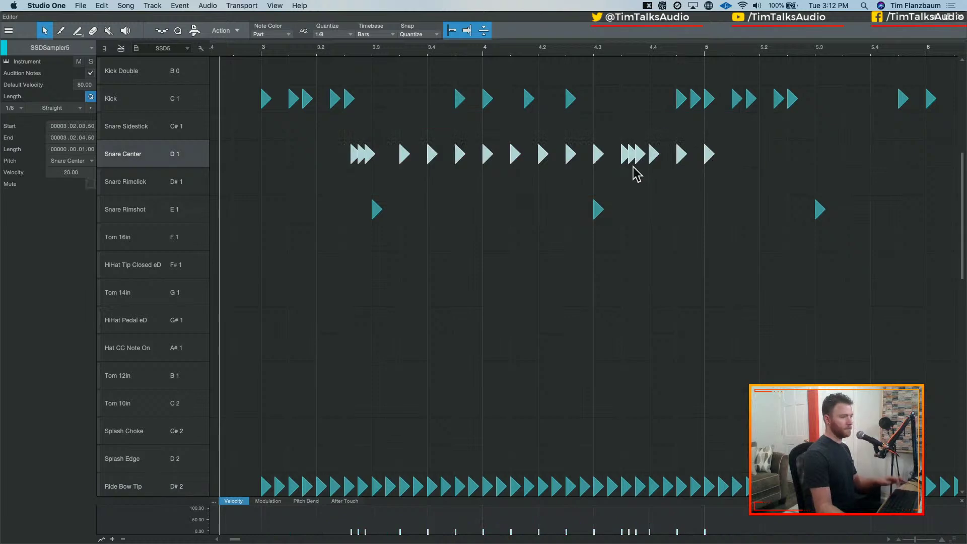
{"action": "key", "text": "d"}
{"action": "left_click_drag", "start_coordinate": [815, 158], "coordinate": [762, 146]}
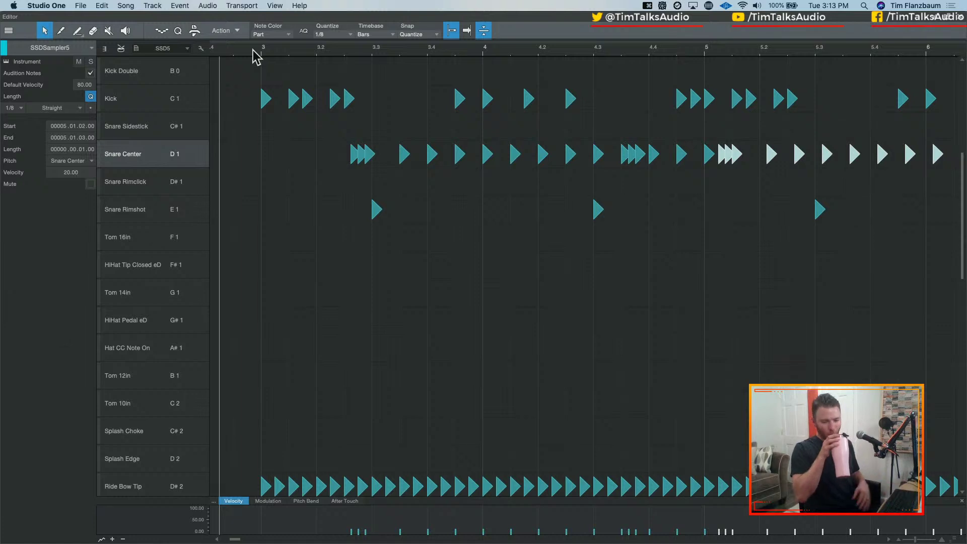
Play the extended groove and delete the Snare Center note at 5.1.2.50
{"action": "key", "text": "space"}
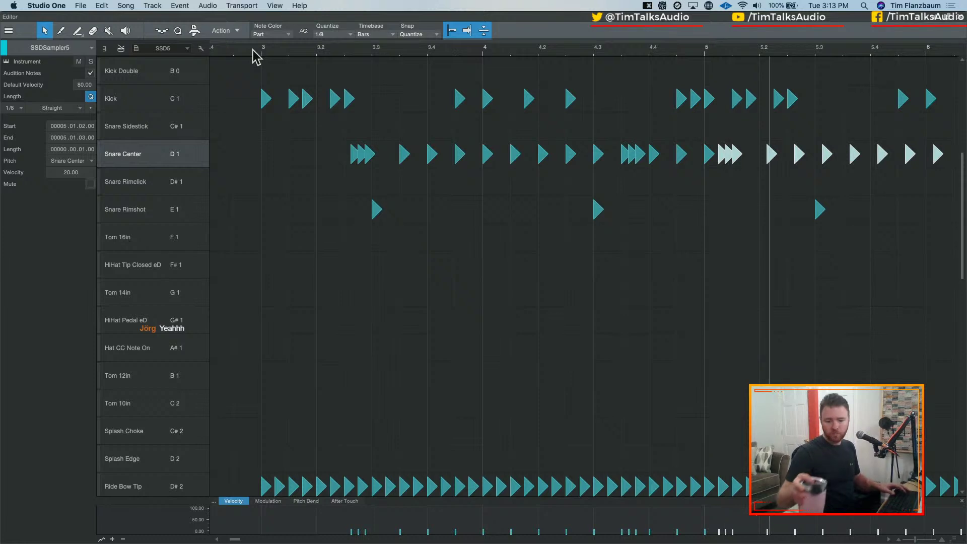
{"action": "key", "text": "space"}
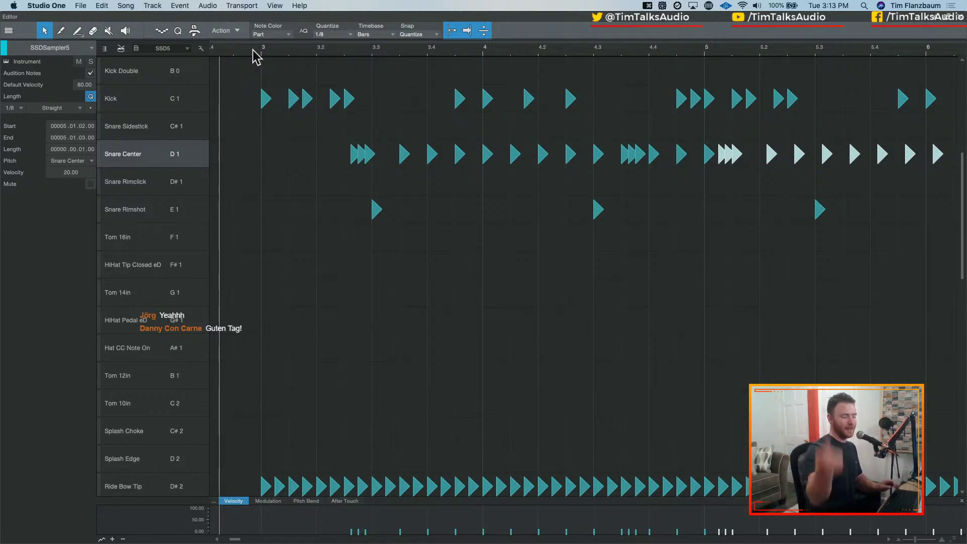
{"action": "key", "text": "space"}
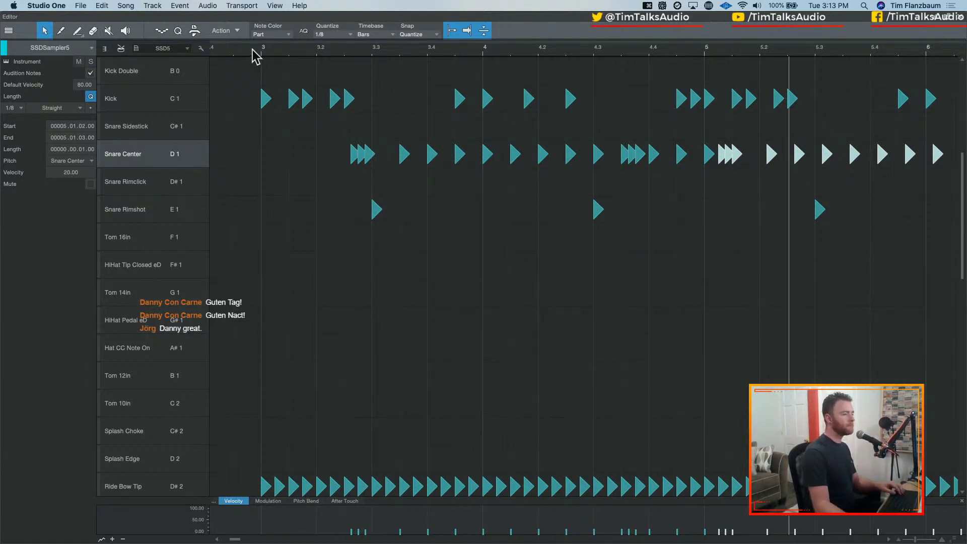
{"action": "key", "text": "space"}
{"action": "left_click", "coordinate": [727, 158]}
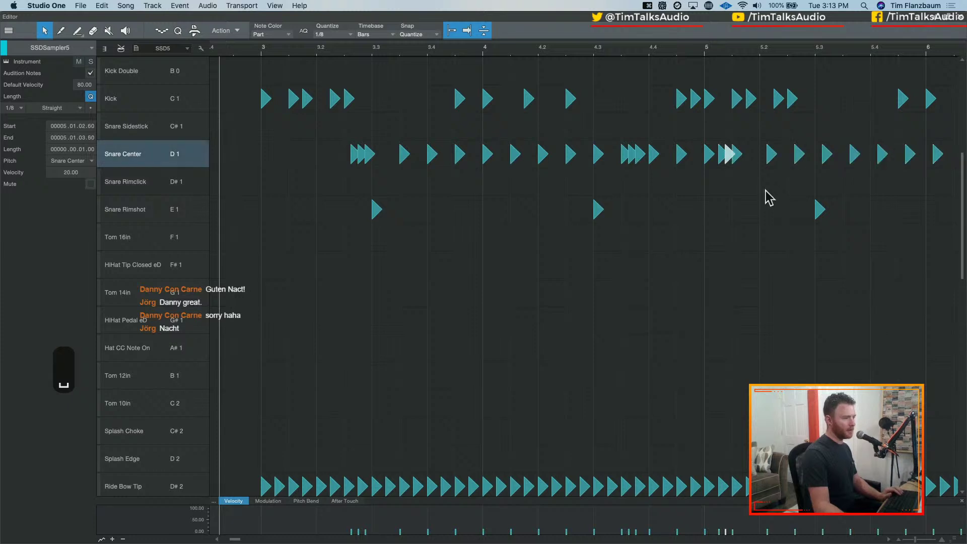
{"action": "key", "text": "BackSpace"}
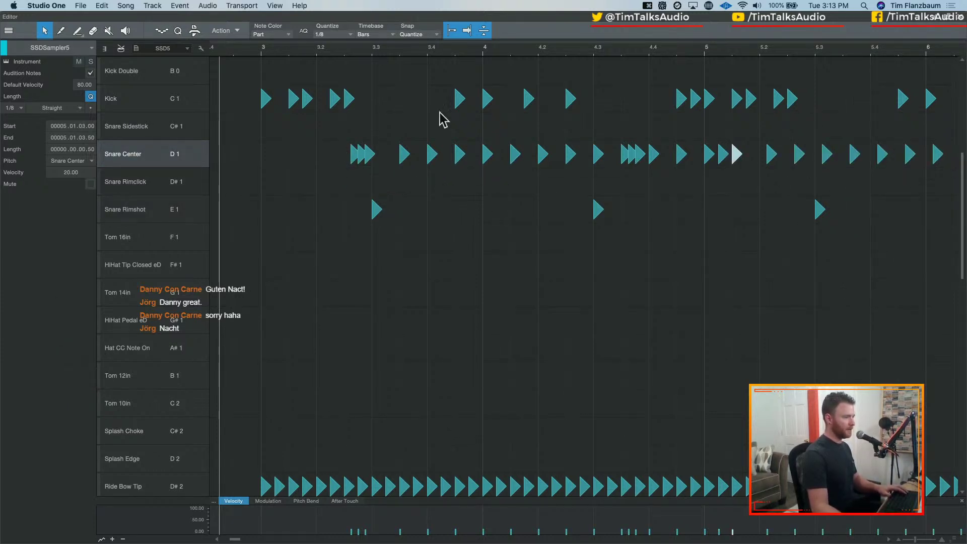
Set the drum part's quantize grid to 1/32
{"action": "key", "text": "e"}
{"action": "key", "text": "e"}
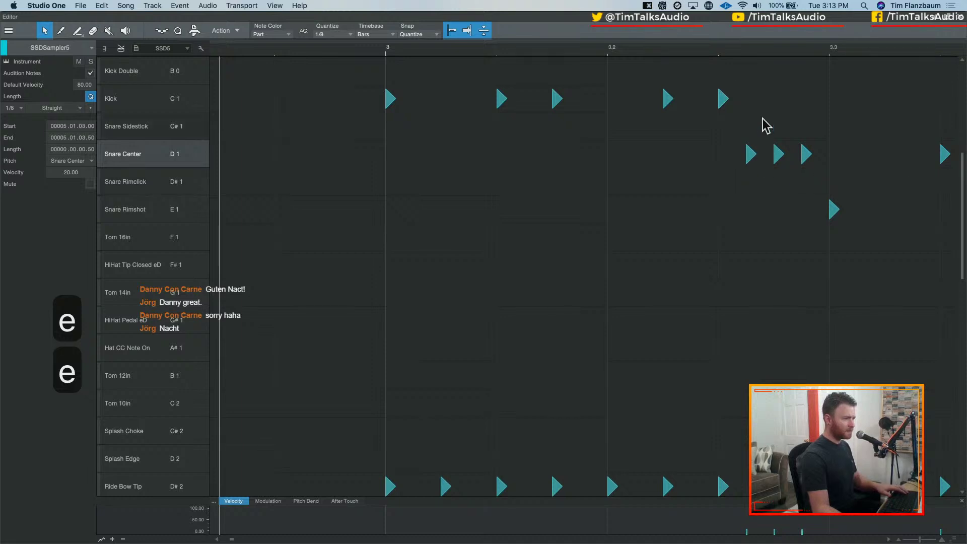
{"action": "left_click", "coordinate": [339, 34]}
{"action": "left_click", "coordinate": [452, 50]}
{"action": "key", "text": "w"}
{"action": "key", "text": "w"}
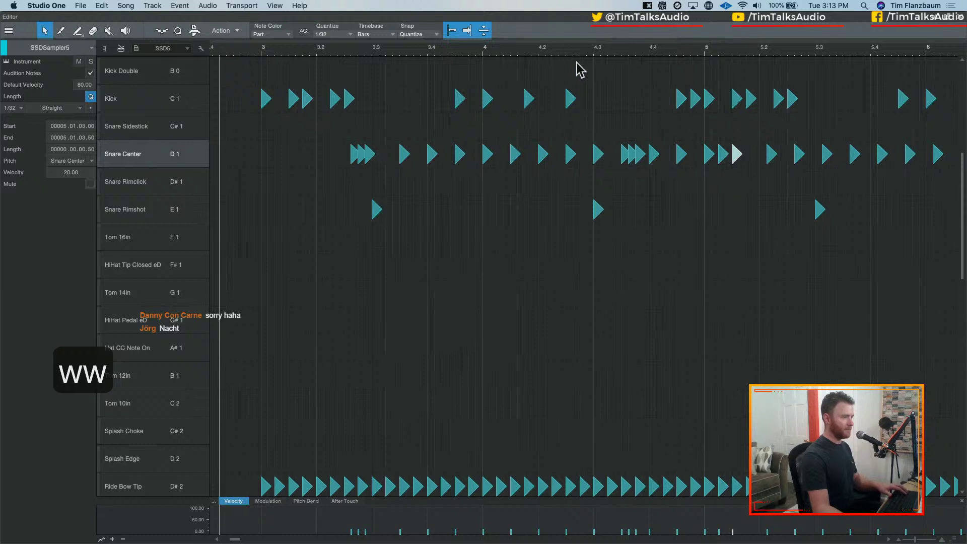
Copy the three Snare Center ghost notes that lead into the rimshot at 3.3
{"action": "key", "text": "e"}
{"action": "key", "text": "e"}
{"action": "key", "text": "e"}
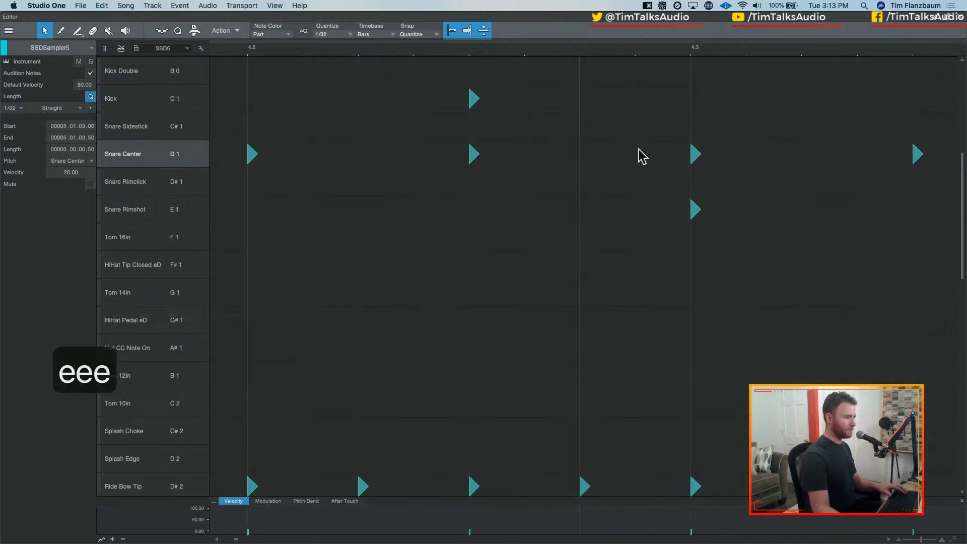
{"action": "key", "text": "w"}
{"action": "key", "text": "w"}
{"action": "key", "text": "w"}
{"action": "left_click_drag", "start_coordinate": [337, 141], "coordinate": [367, 166]}
{"action": "key", "text": "super+c"}
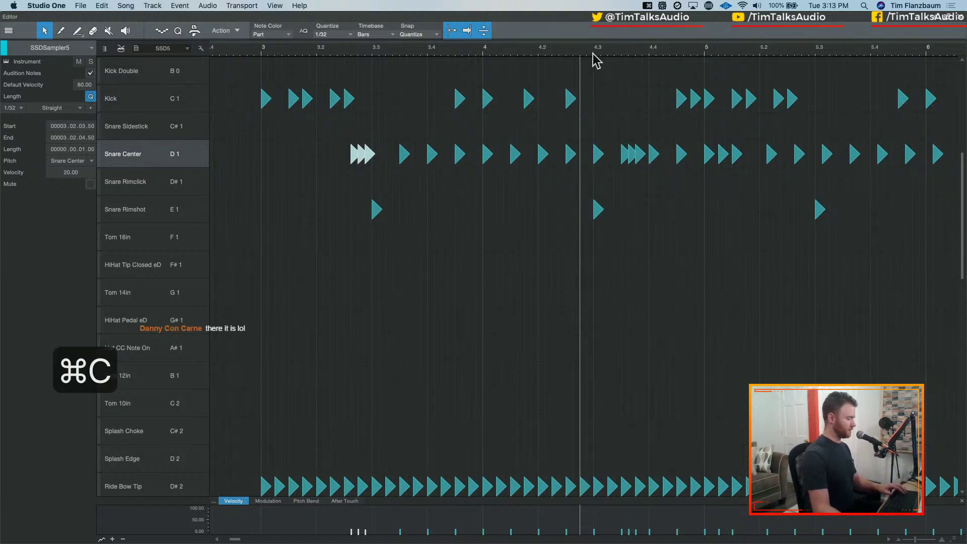
Delete the Snare Center note at 4.3 and paste the three copied ghost notes from 4.2.3.50
{"action": "key", "text": "e"}
{"action": "key", "text": "e"}
{"action": "key", "text": "e"}
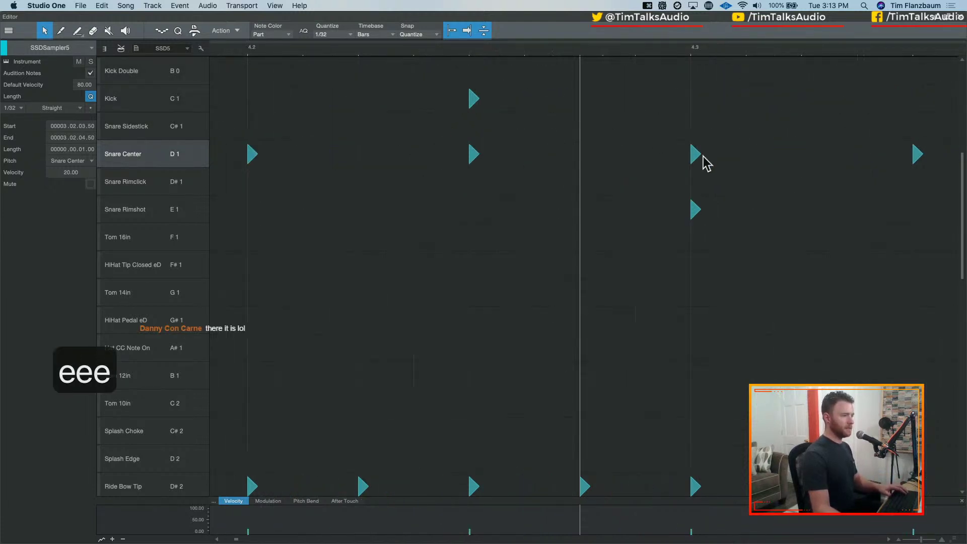
{"action": "key", "text": "e"}
{"action": "left_click_drag", "start_coordinate": [777, 113], "coordinate": [828, 160]}
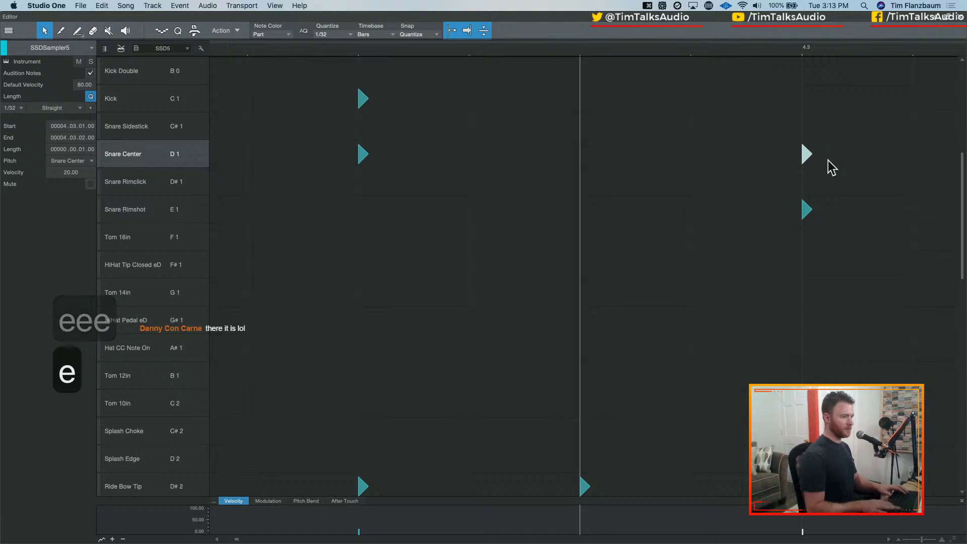
{"action": "key", "text": "Delete"}
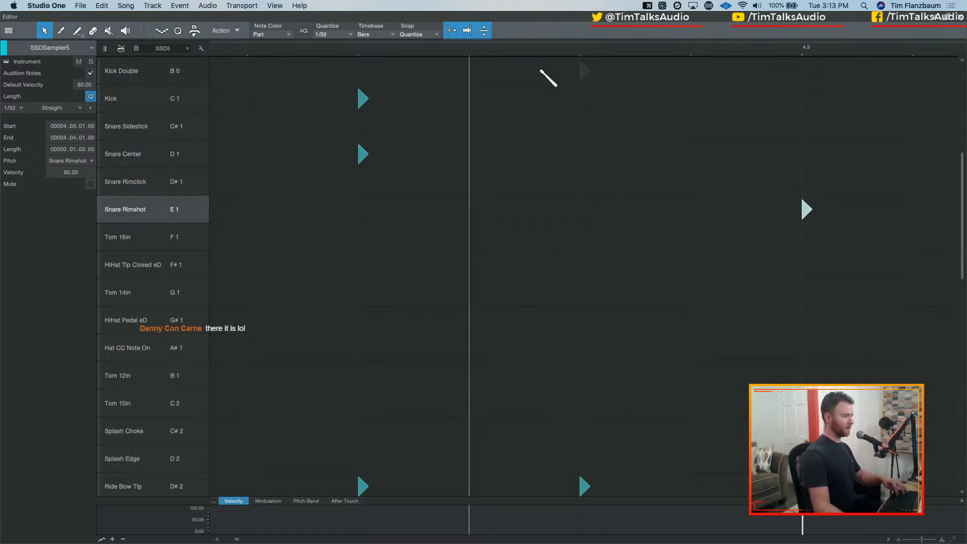
{"action": "left_click", "coordinate": [134, 155]}
{"action": "key", "text": "super+v"}
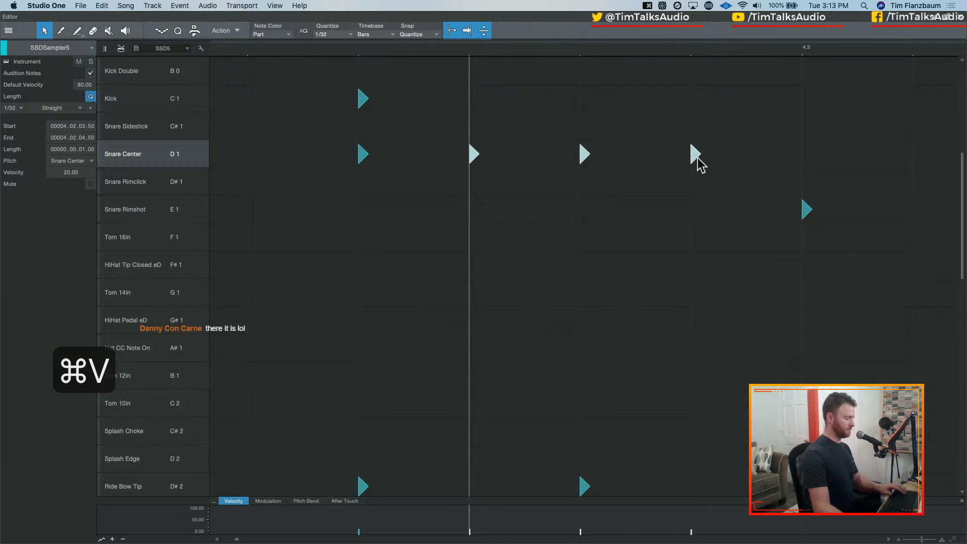
Replace the Snare Center note at 5.2.3.50 with the three copied ghost notes leading into the rimshot at 5.3
{"action": "key", "text": "w"}
{"action": "key", "text": "w"}
{"action": "key", "text": "w"}
{"action": "key", "text": "w"}
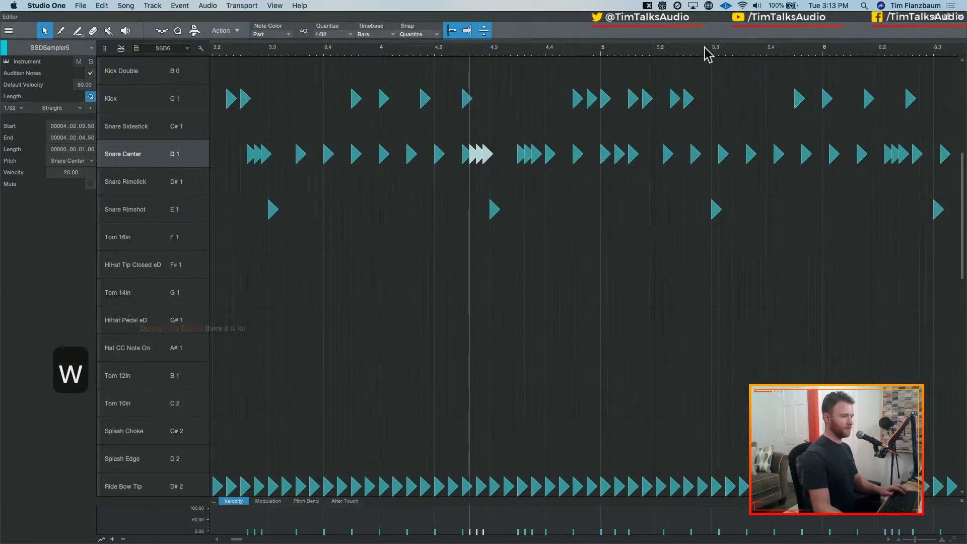
{"action": "key", "text": "e"}
{"action": "key", "text": "e"}
{"action": "key", "text": "e"}
{"action": "key", "text": "e"}
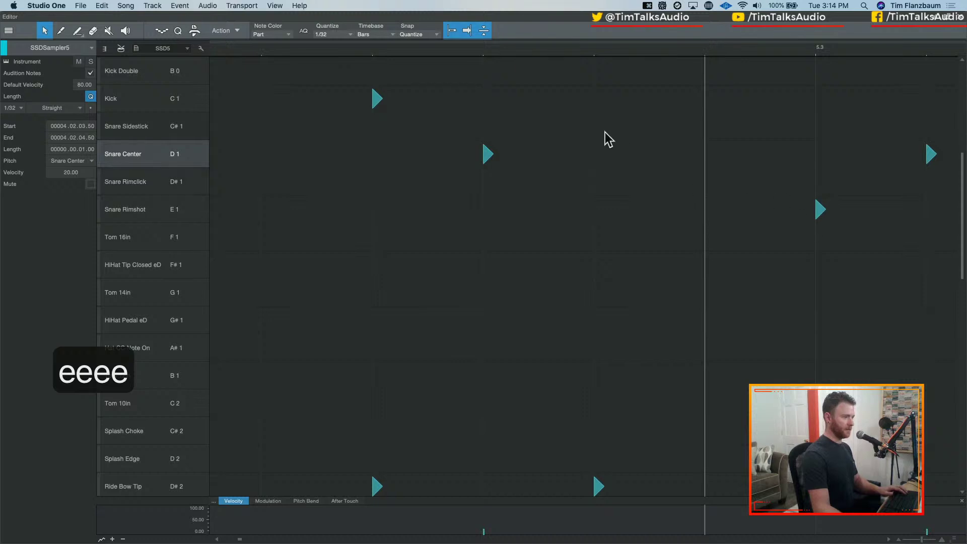
{"action": "left_click", "coordinate": [487, 154]}
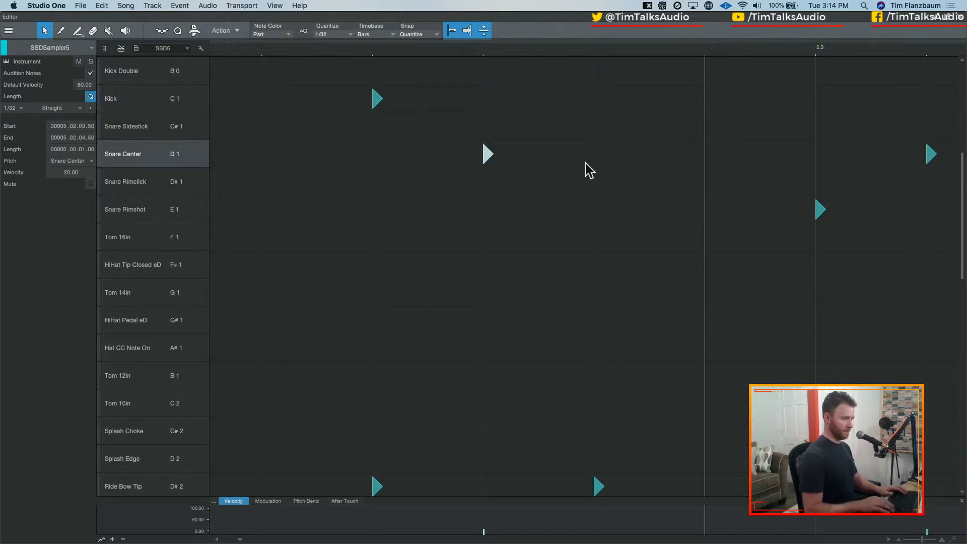
{"action": "key", "text": "Delete"}
{"action": "left_click", "coordinate": [486, 48]}
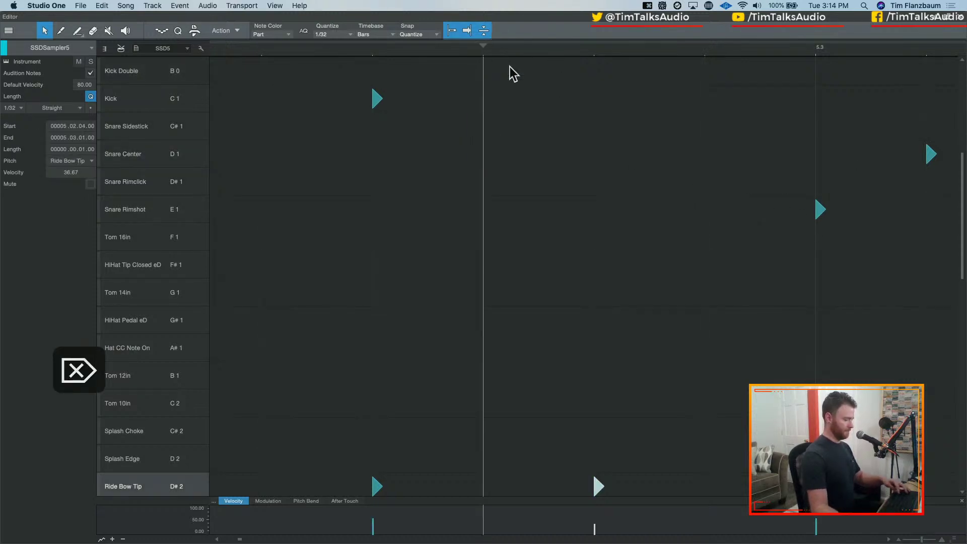
{"action": "key", "text": "cmd+v"}
Play the groove from bar 3 to check the added snare runs
{"action": "key", "text": "w"}
{"action": "key", "text": "w"}
{"action": "key", "text": "w"}
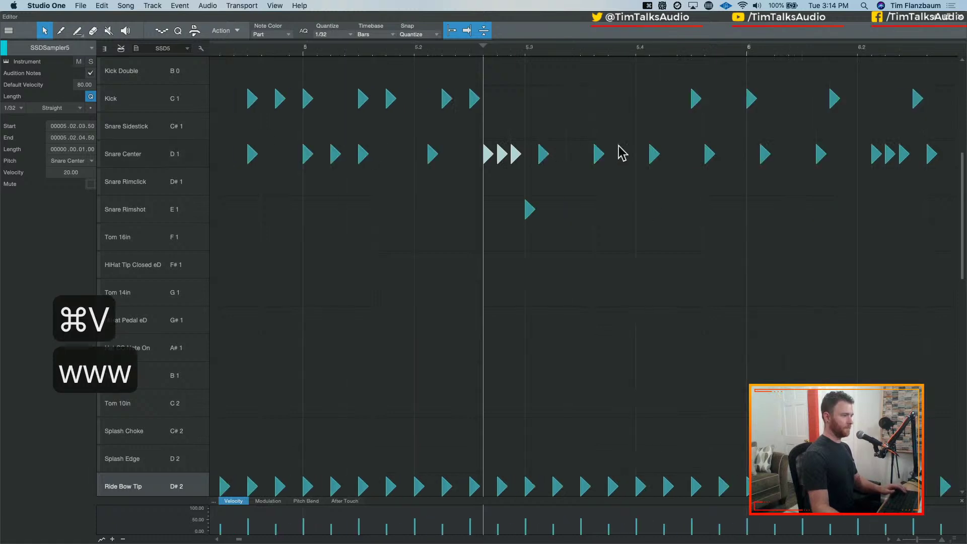
{"action": "key", "text": "w"}
{"action": "key", "text": "w"}
{"action": "key", "text": "w"}
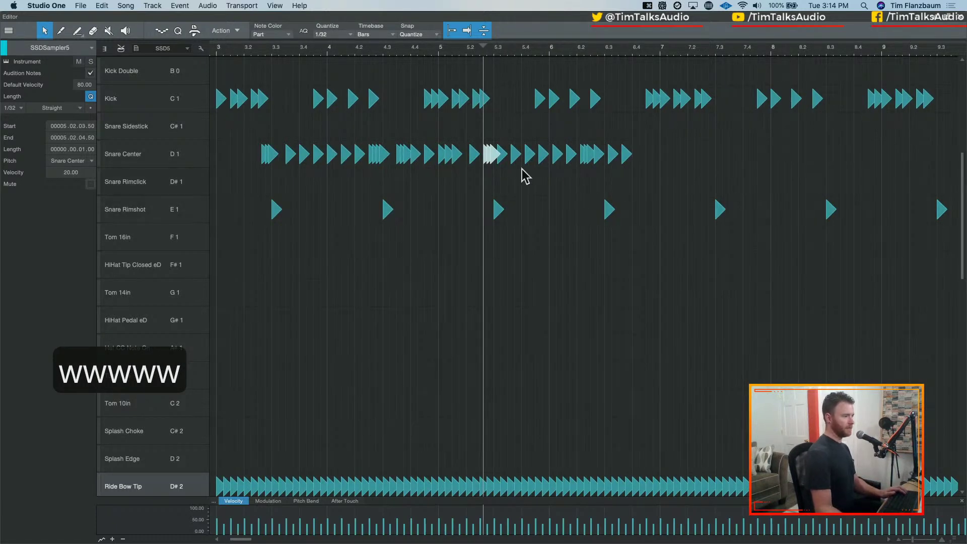
{"action": "left_click", "coordinate": [218, 50]}
{"action": "key", "text": "space"}
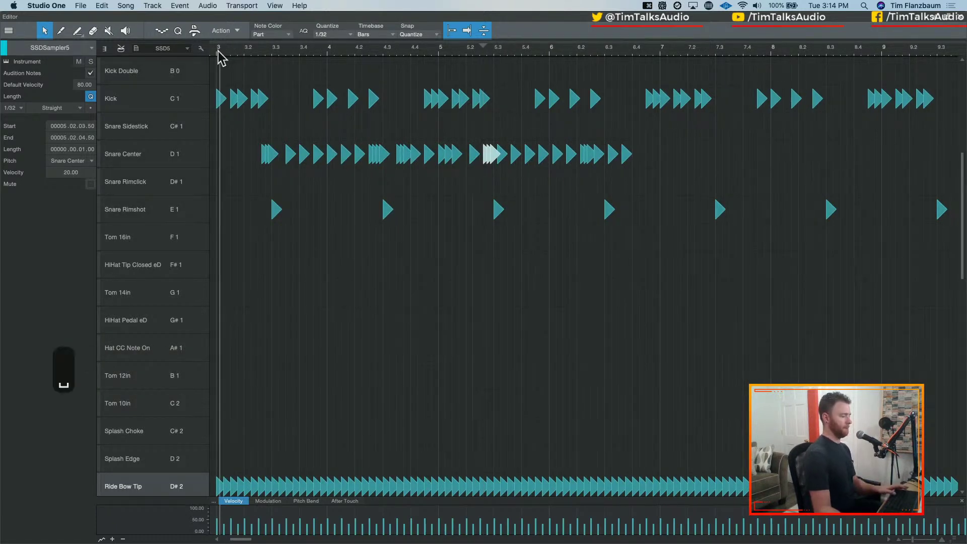
{"action": "key", "text": "space"}
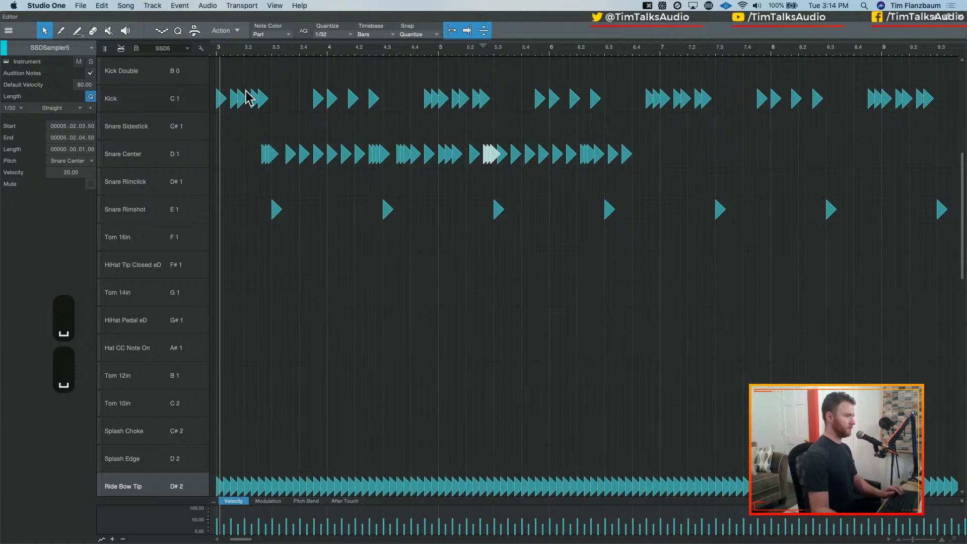
{"action": "left_click", "coordinate": [216, 49]}
{"action": "key", "text": "space"}
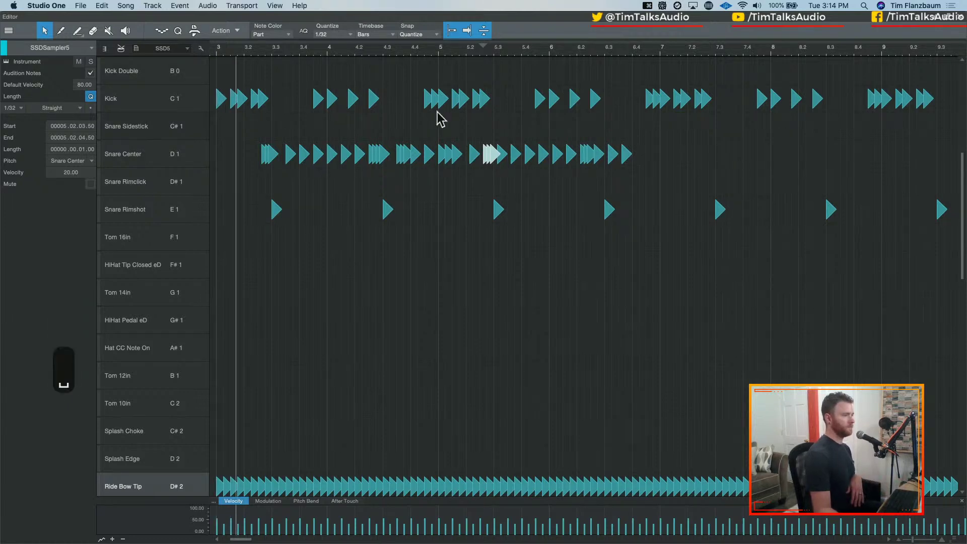
{"action": "key", "text": "v"}
{"action": "key", "text": "space"}
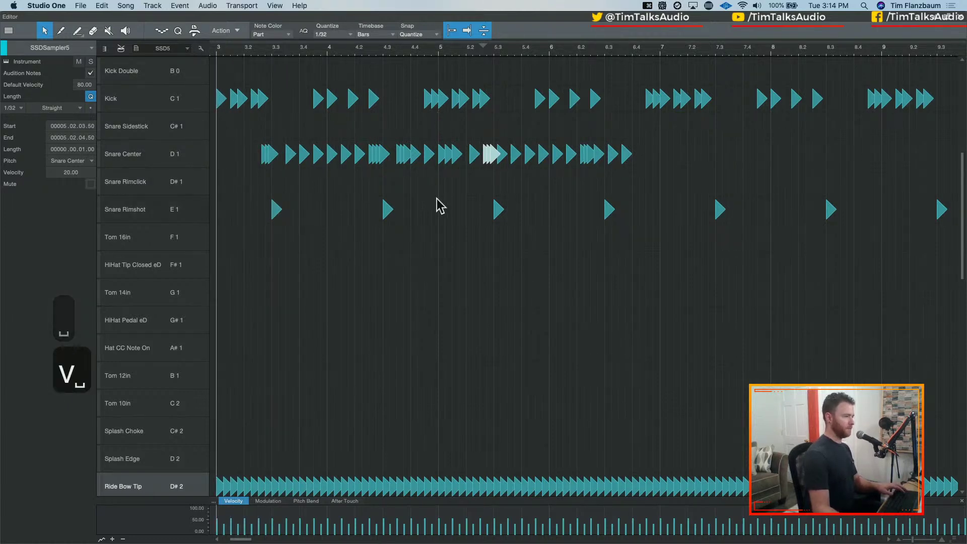
Open the ANA2 part in the editor and quantize all its notes to 1/4
{"action": "left_click", "coordinate": [961, 23]}
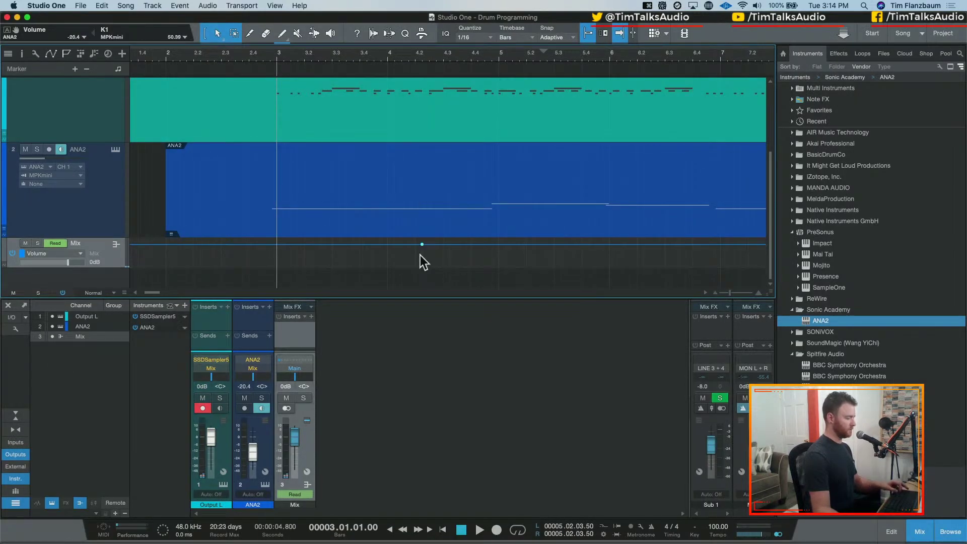
{"action": "key", "text": "super+z"}
{"action": "double_click", "coordinate": [423, 233]}
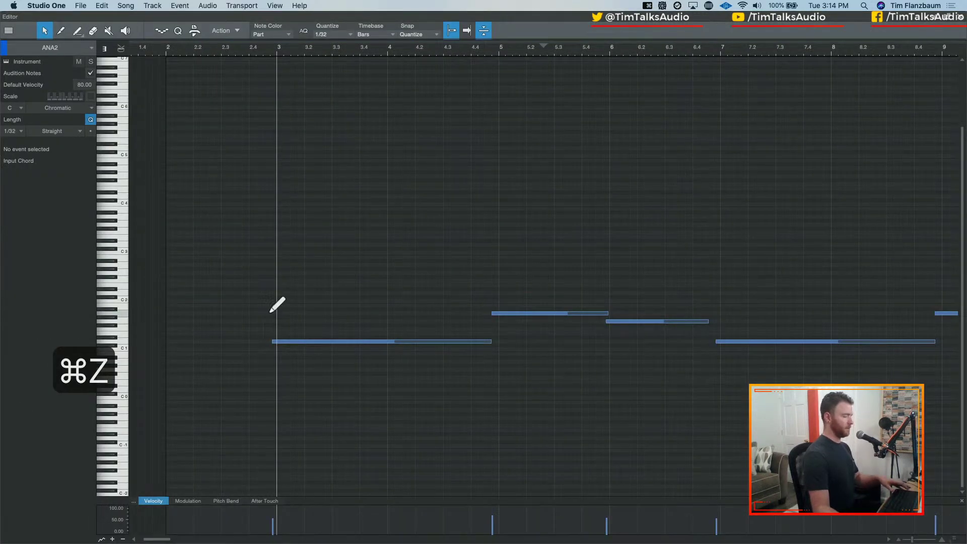
{"action": "key", "text": "super+a"}
{"action": "key", "text": "q"}
{"action": "left_click", "coordinate": [338, 34]}
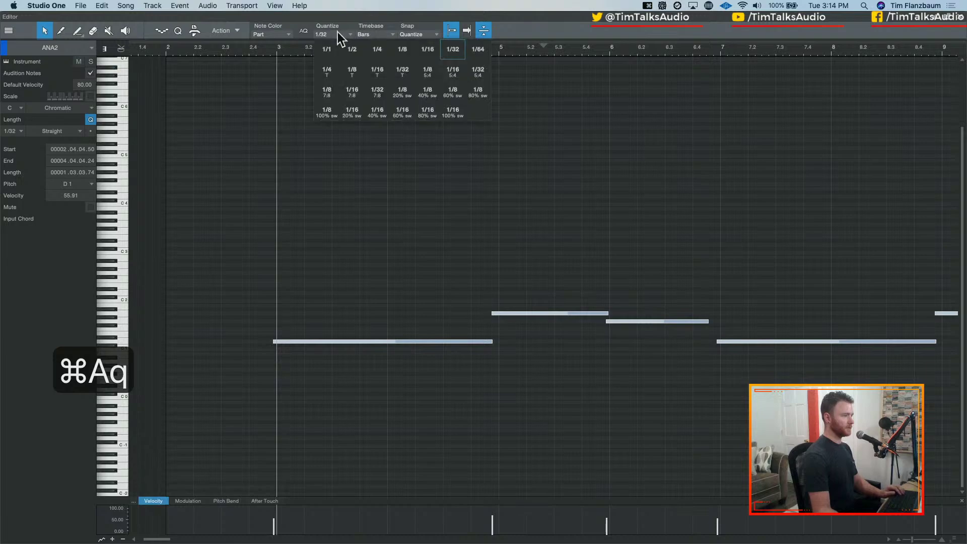
{"action": "left_click", "coordinate": [377, 49]}
{"action": "key", "text": "q"}
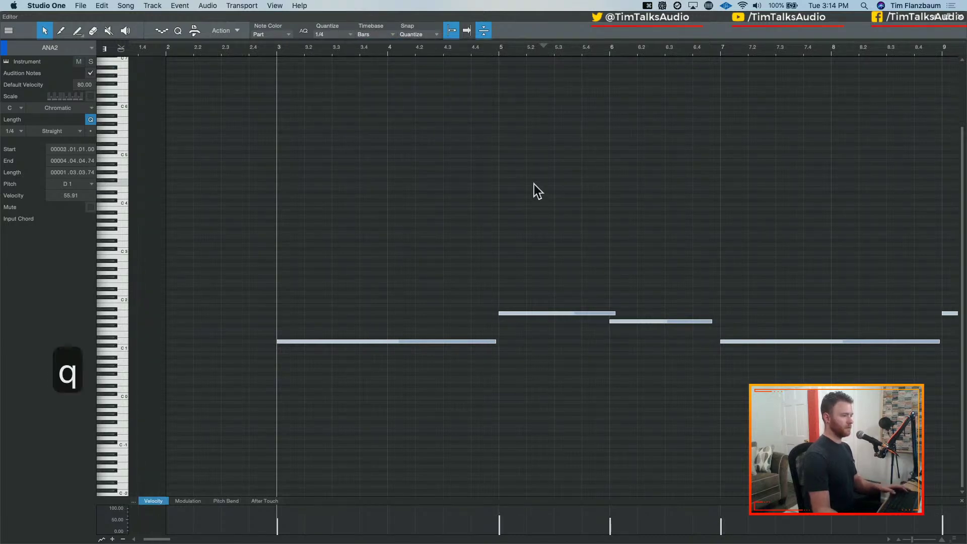
Reopen the SSDSampler5 drum part with quantize set to 1/16 and play the groove from bar 3
{"action": "left_click", "coordinate": [958, 20]}
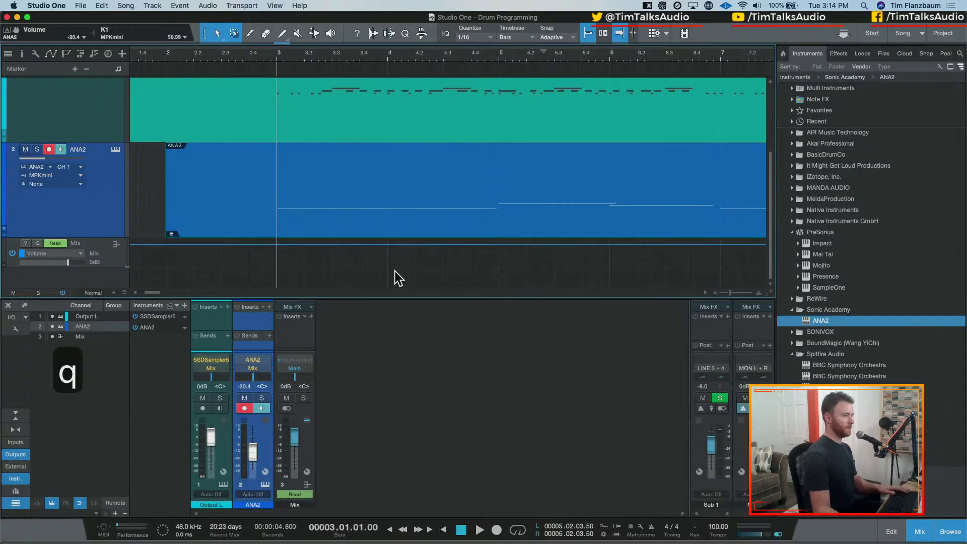
{"action": "double_click", "coordinate": [429, 121]}
{"action": "left_click", "coordinate": [345, 33]}
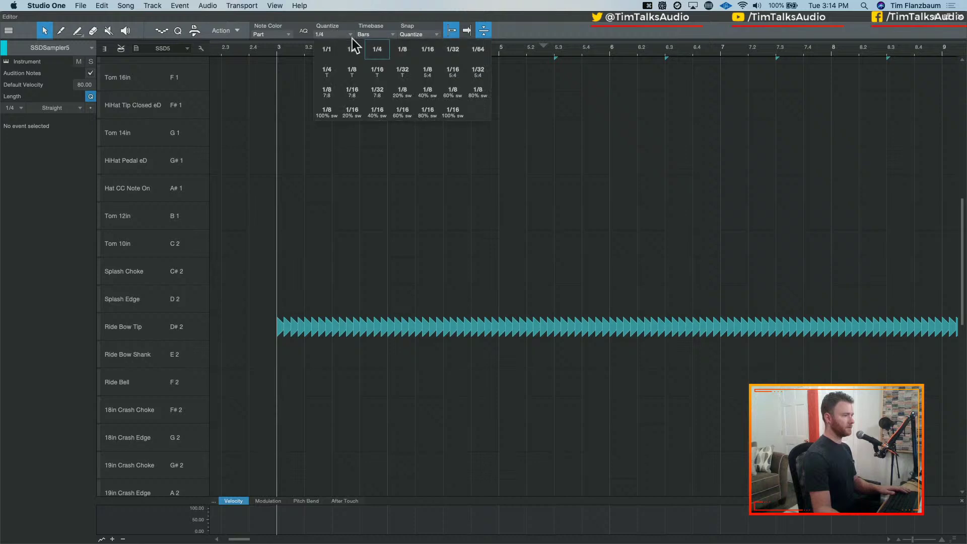
{"action": "left_click", "coordinate": [428, 53]}
{"action": "key", "text": "space"}
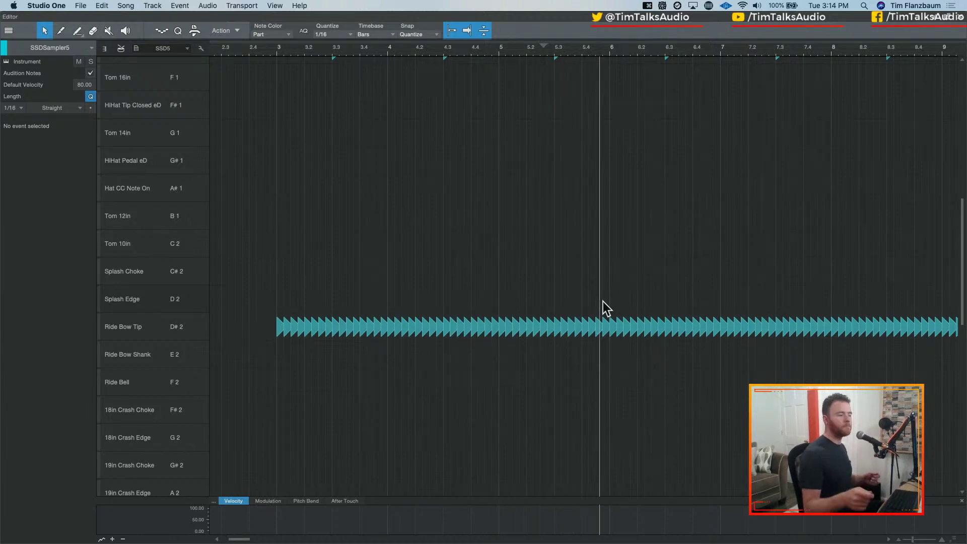
{"action": "key", "text": "space"}
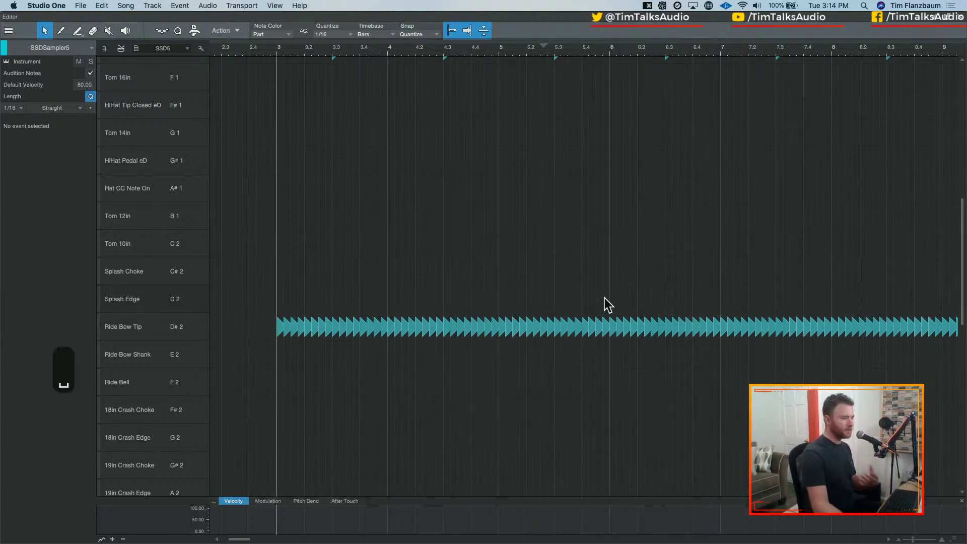
Replace all Snare Center notes from bar 5 onward with a duplicate of the bar 3 and 4 notes, starting at 5.2.3.50
{"action": "scroll", "coordinate": [687, 193], "scroll_direction": "down", "scroll_amount": 4}
{"action": "scroll", "coordinate": [686, 192], "scroll_direction": "up", "scroll_amount": 10}
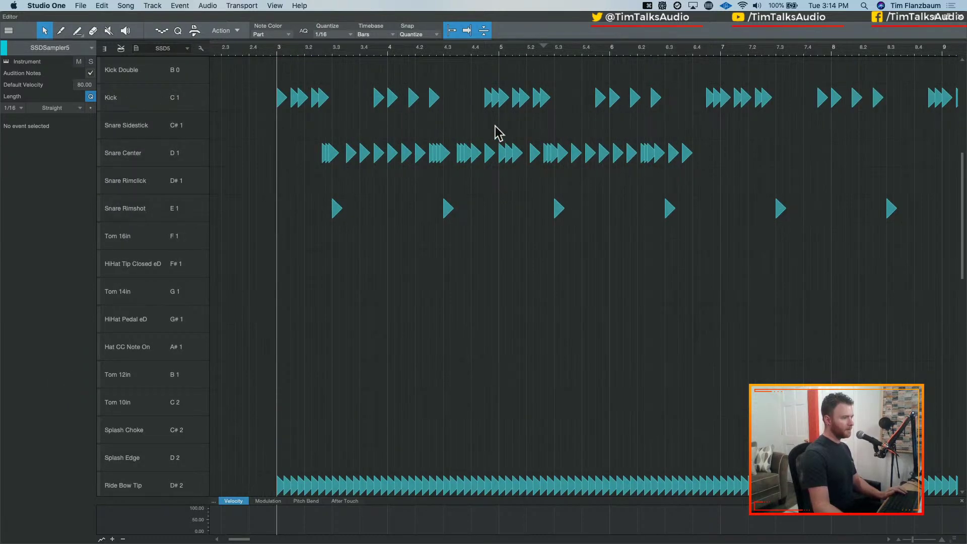
{"action": "left_click_drag", "start_coordinate": [502, 142], "coordinate": [712, 179]}
{"action": "key", "text": "Delete"}
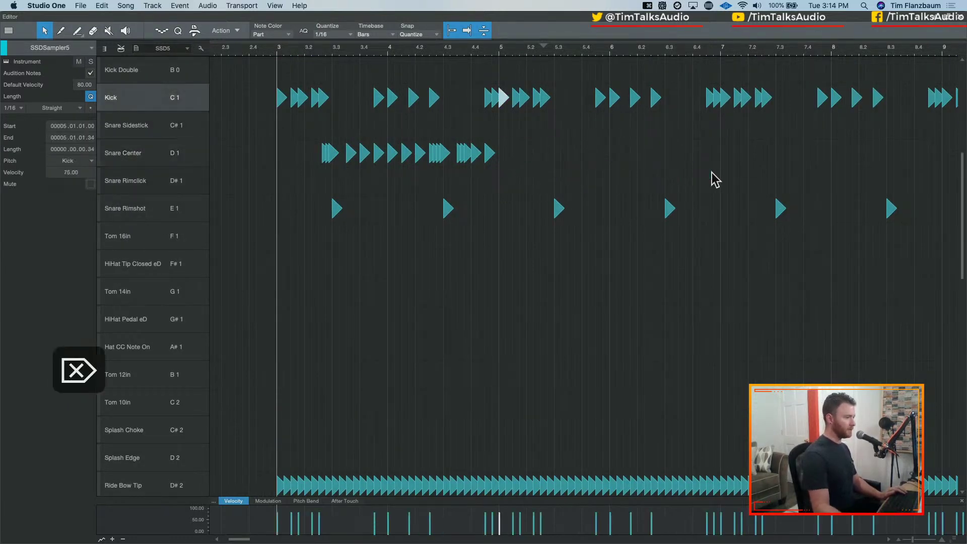
{"action": "left_click_drag", "start_coordinate": [496, 142], "coordinate": [229, 166]}
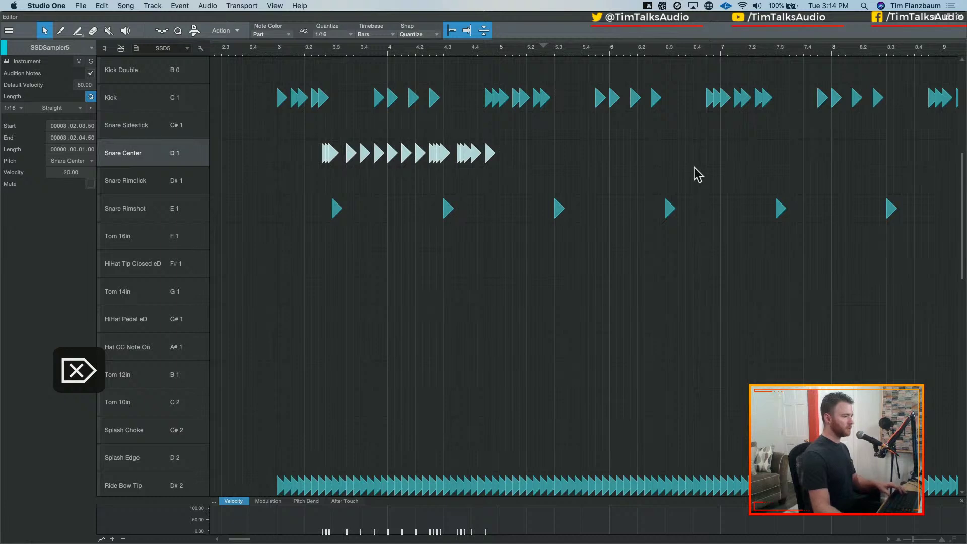
{"action": "key", "text": "d"}
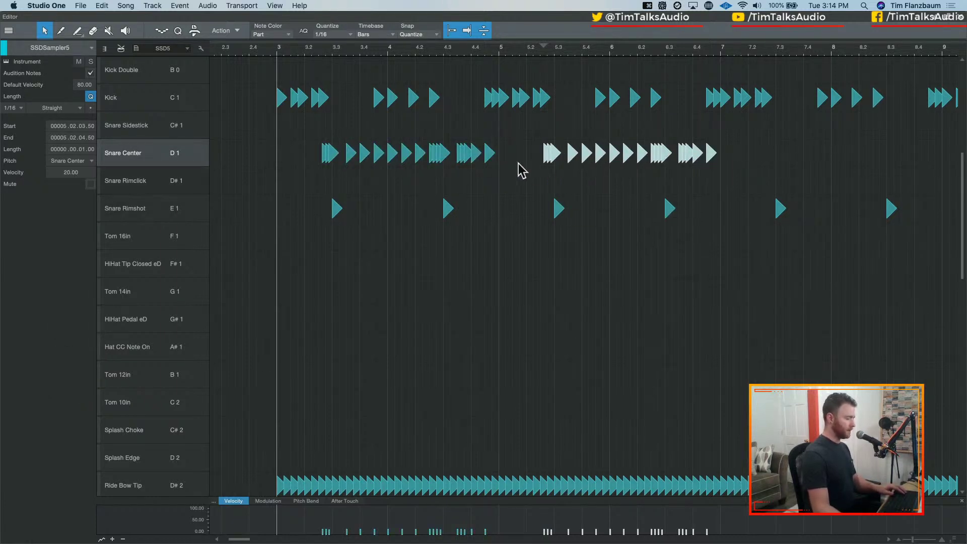
Copy the three Snare Center notes following the rimshot at 3.3 and paste them from 5.1.1
{"action": "key", "text": "e"}
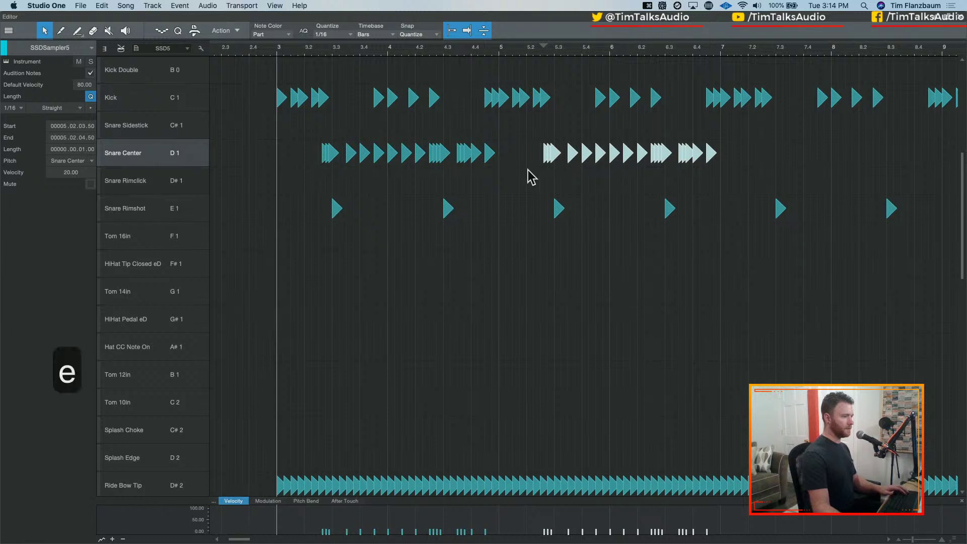
{"action": "key", "text": "e"}
{"action": "left_click_drag", "start_coordinate": [527, 112], "coordinate": [685, 197]}
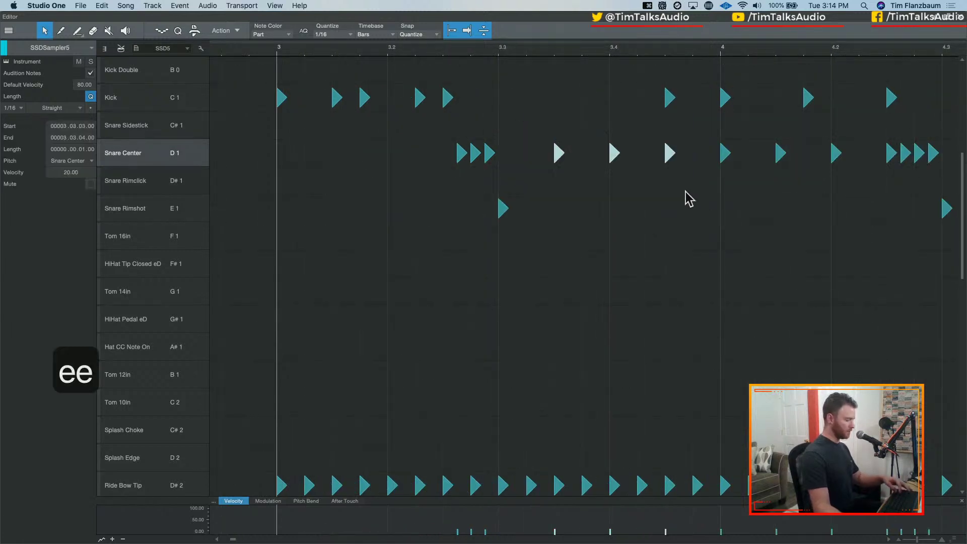
{"action": "key", "text": "super+c"}
{"action": "scroll", "coordinate": [650, 208], "scroll_direction": "right", "scroll_amount": 1}
{"action": "scroll", "coordinate": [650, 207], "scroll_direction": "right", "scroll_amount": 10}
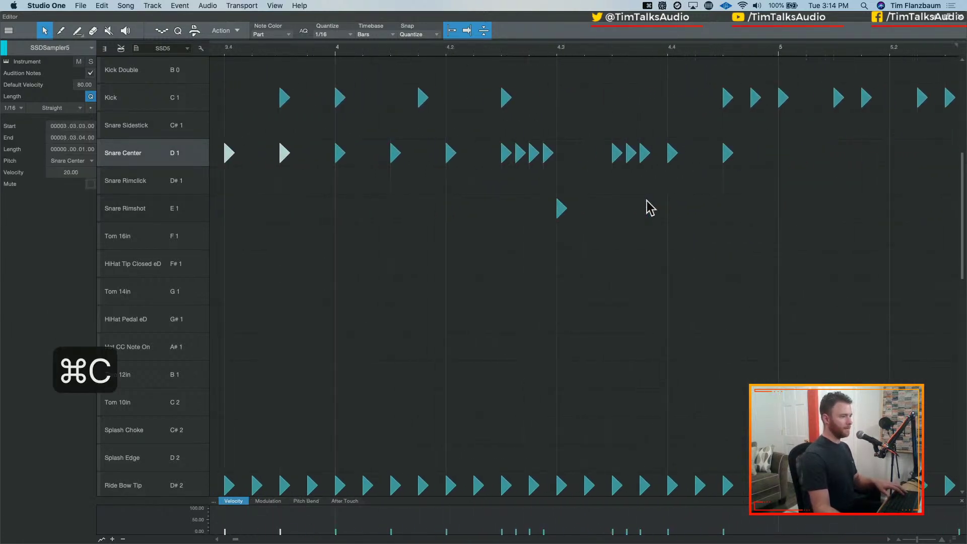
{"action": "left_click", "coordinate": [651, 51]}
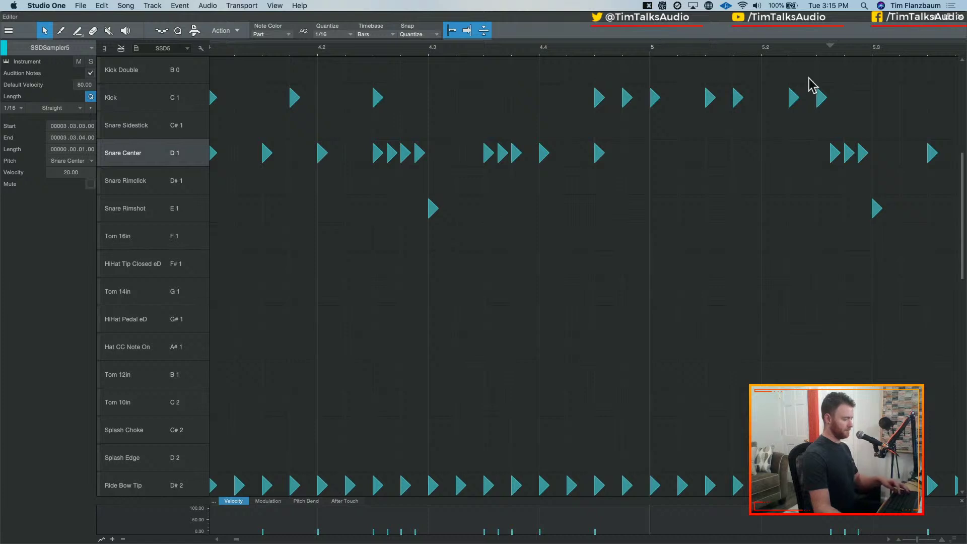
{"action": "key", "text": "super+v"}
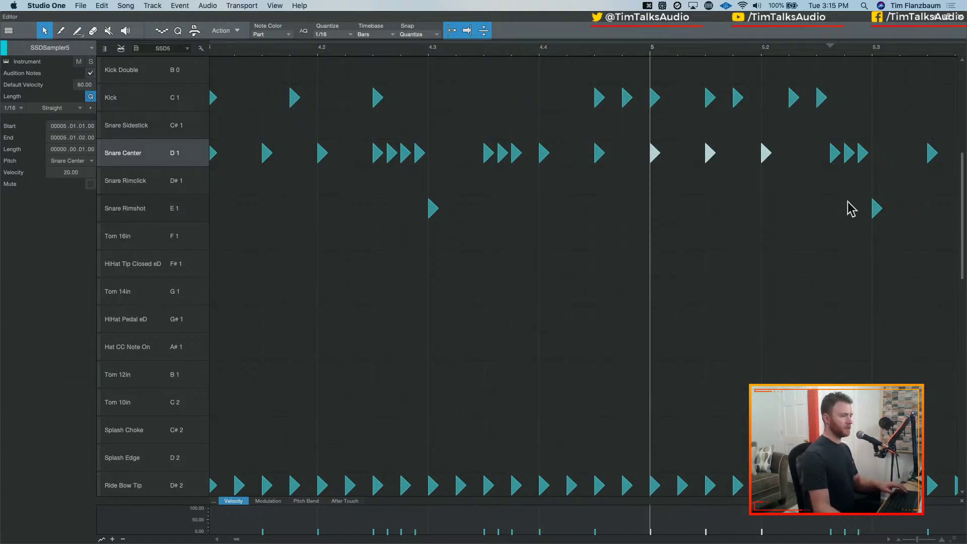
Duplicate all Snare Center notes of bars 5 and 6 so the copies start at bar 7
{"action": "key", "text": "w"}
{"action": "key", "text": "w"}
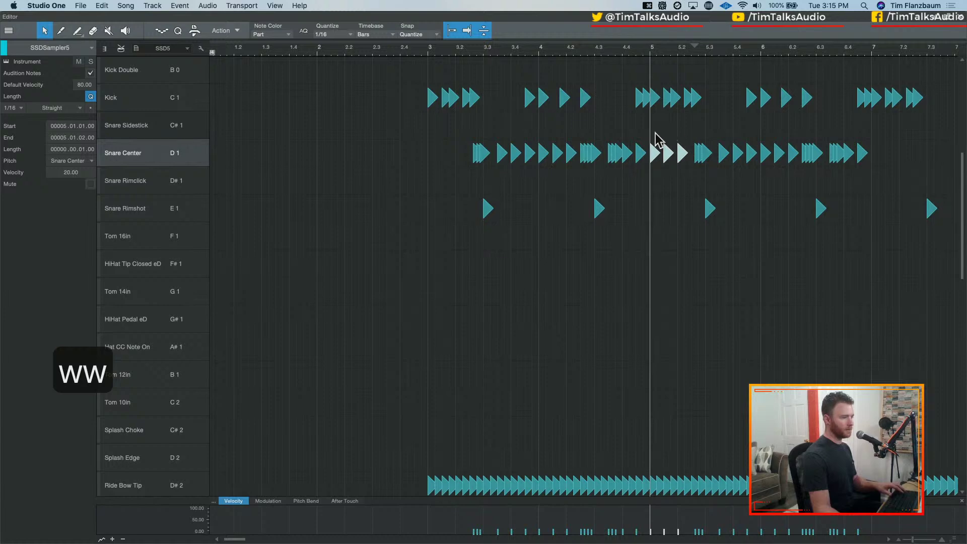
{"action": "left_click_drag", "start_coordinate": [655, 113], "coordinate": [806, 180]}
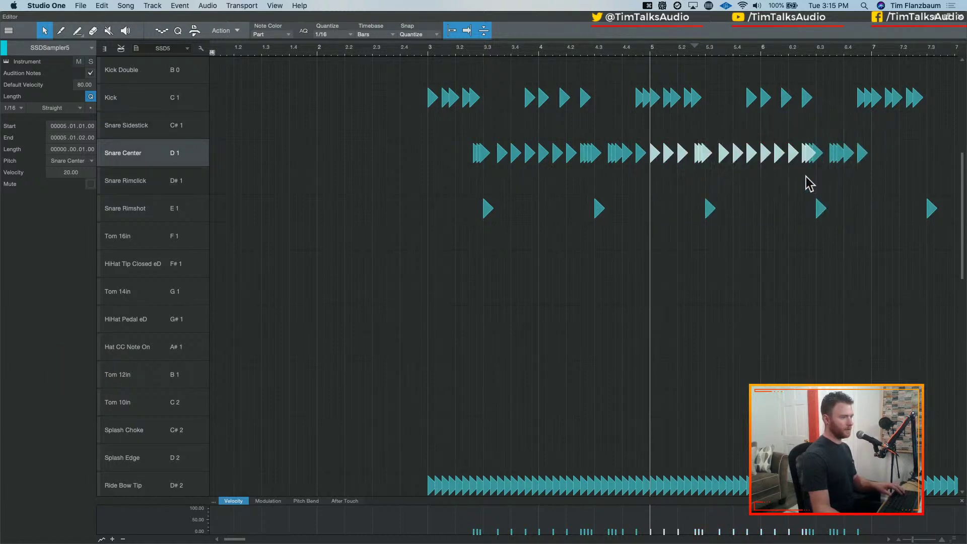
{"action": "left_click_drag", "start_coordinate": [649, 112], "coordinate": [878, 163]}
{"action": "key", "text": "d"}
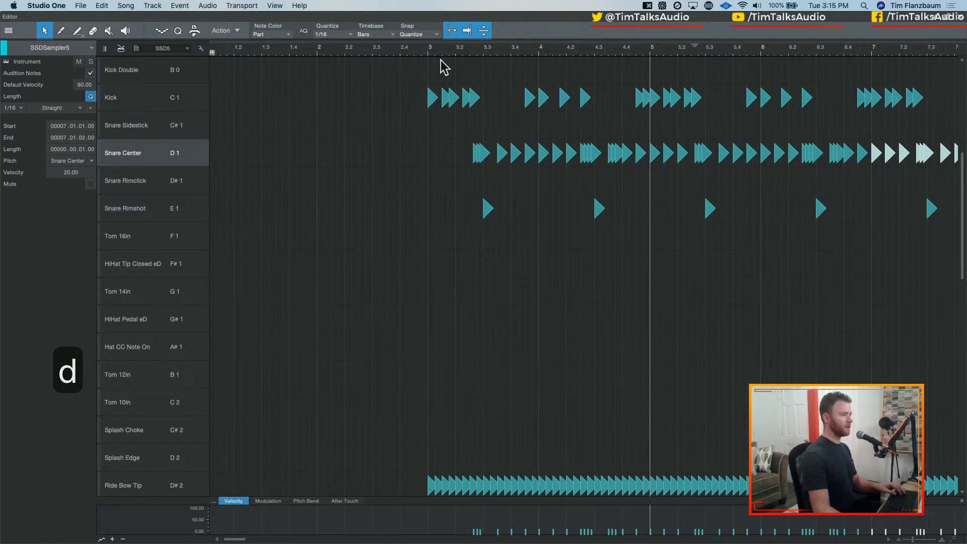
Play back the groove from just before bar 3 into bar 6
{"action": "left_click", "coordinate": [415, 55]}
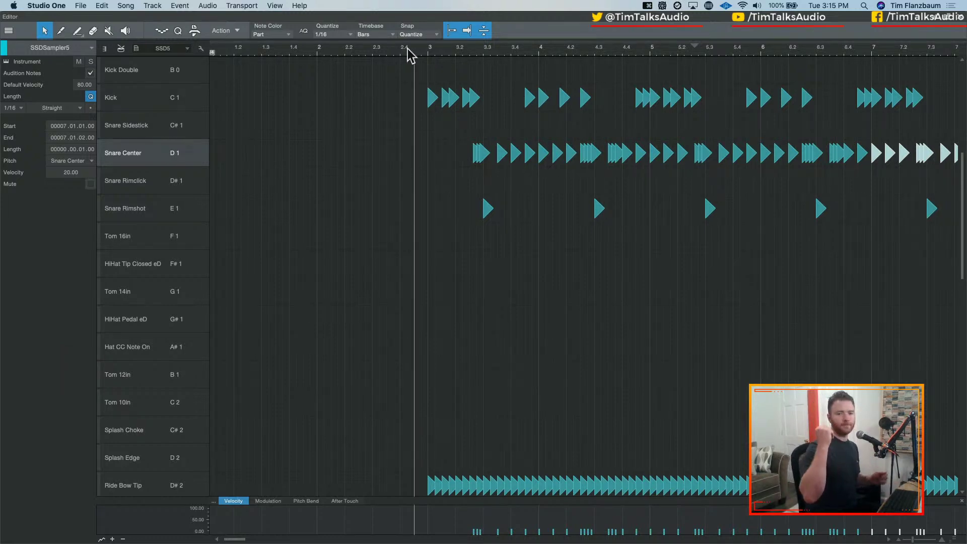
{"action": "key", "text": "space"}
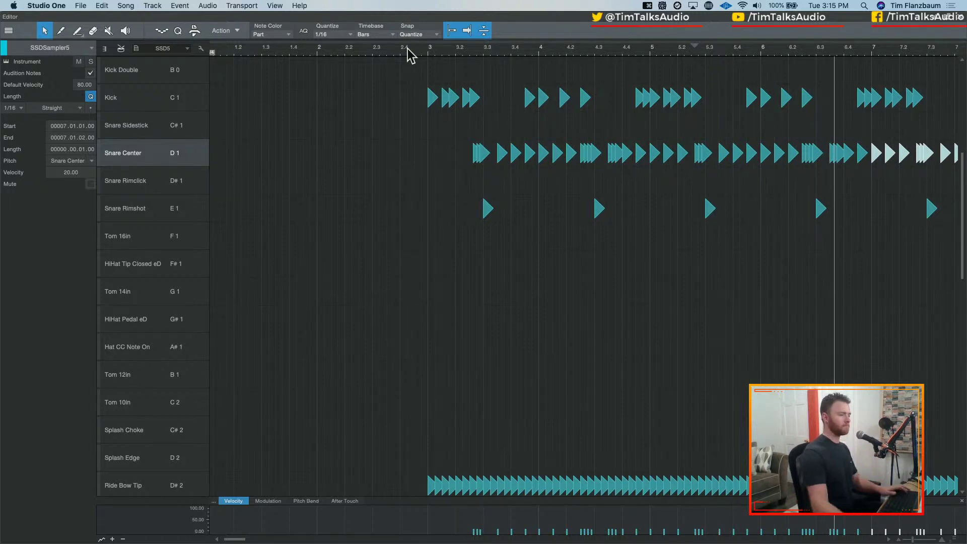
{"action": "key", "text": "space"}
Locate the Ride Bell lane in the drum map and audition its sound
{"action": "scroll", "coordinate": [540, 339], "scroll_direction": "down", "scroll_amount": 5}
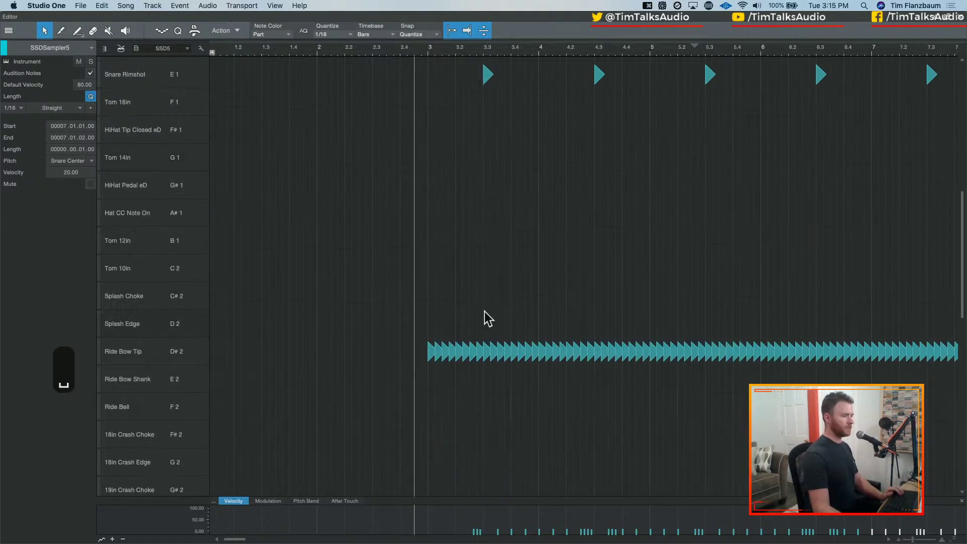
{"action": "scroll", "coordinate": [486, 317], "scroll_direction": "up", "scroll_amount": 12}
{"action": "scroll", "coordinate": [464, 305], "scroll_direction": "down", "scroll_amount": 10}
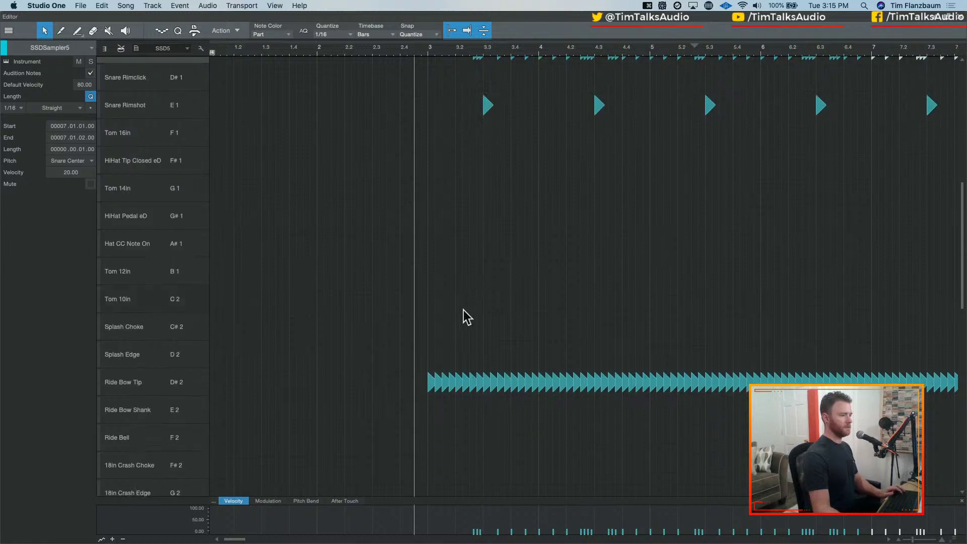
{"action": "scroll", "coordinate": [523, 310], "scroll_direction": "left", "scroll_amount": 5}
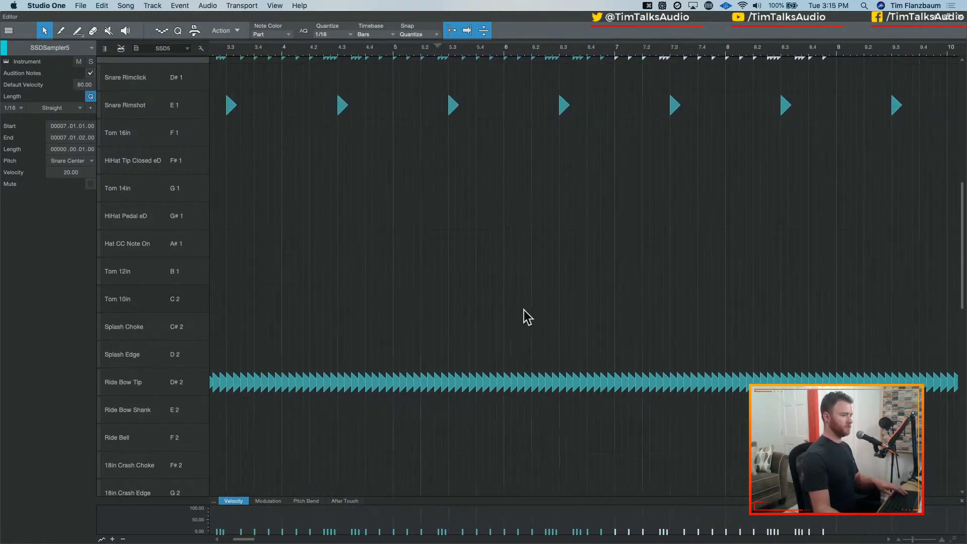
{"action": "key", "text": "w"}
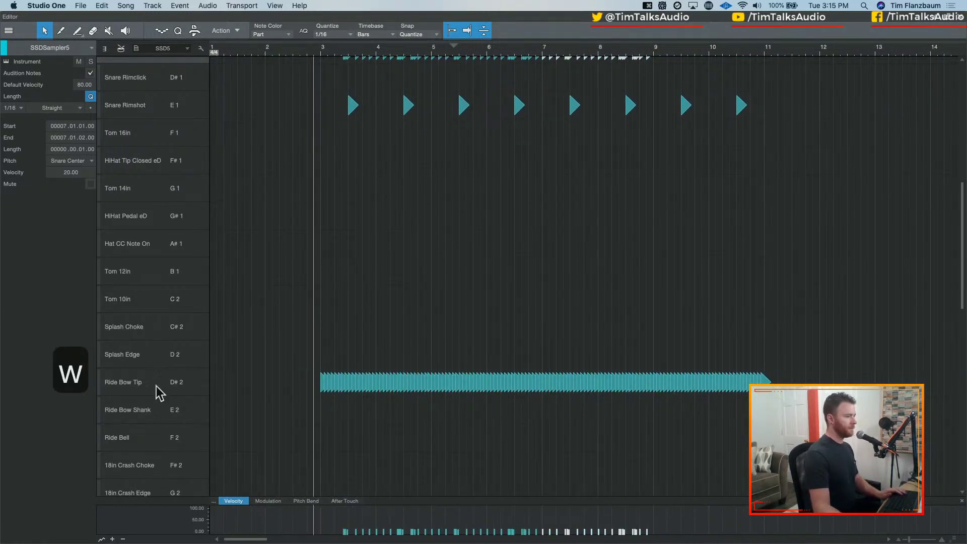
{"action": "left_click", "coordinate": [171, 438]}
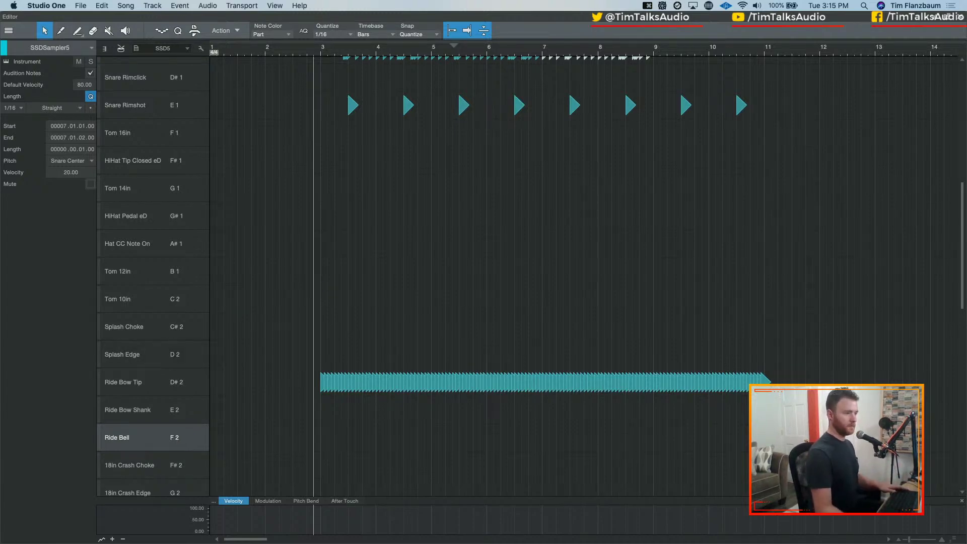
Switch monitoring from the ANA2 track to the SSDSampler5 track and reopen the SSDSampler5 part in the editor
{"action": "left_click", "coordinate": [960, 18]}
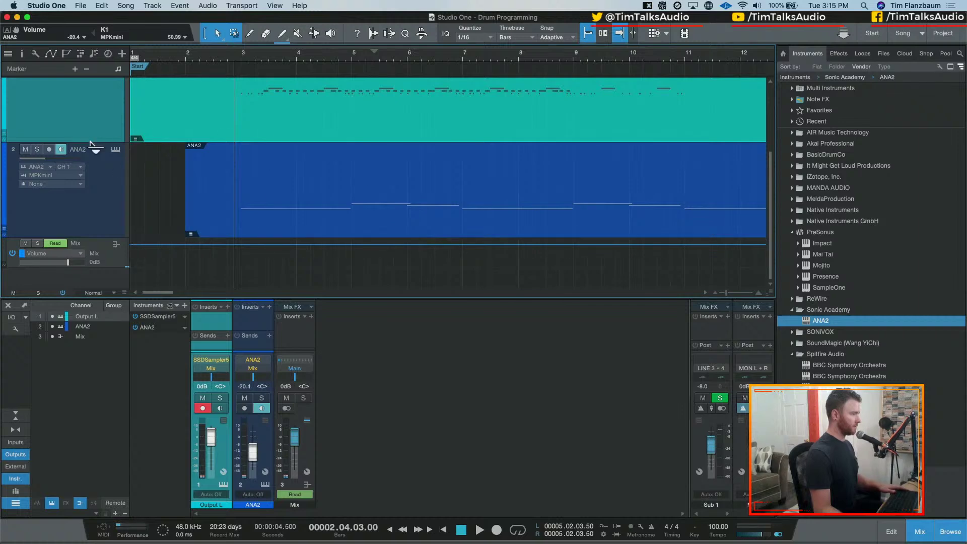
{"action": "left_click", "coordinate": [60, 149]}
{"action": "scroll", "coordinate": [77, 131], "scroll_direction": "up", "scroll_amount": 3}
{"action": "scroll", "coordinate": [79, 137], "scroll_direction": "up", "scroll_amount": 2}
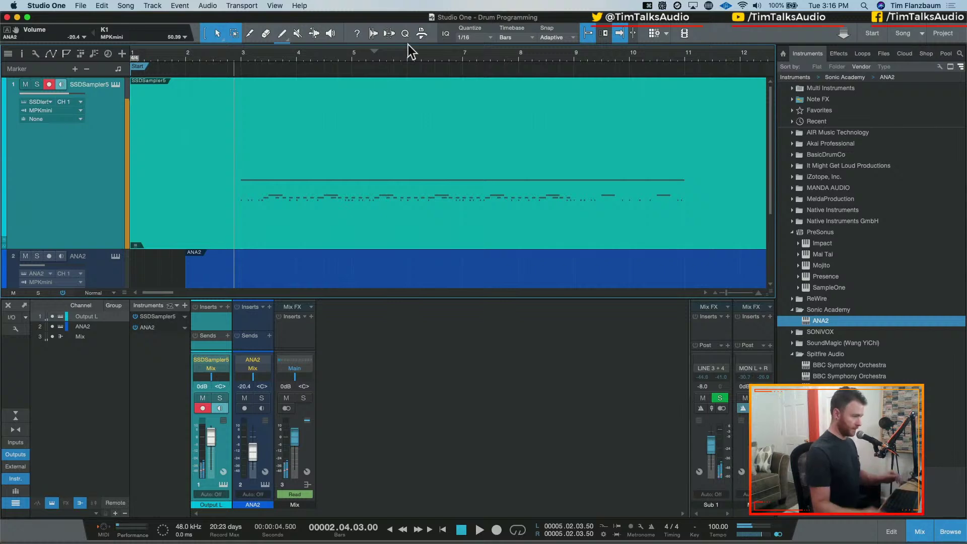
{"action": "double_click", "coordinate": [233, 205]}
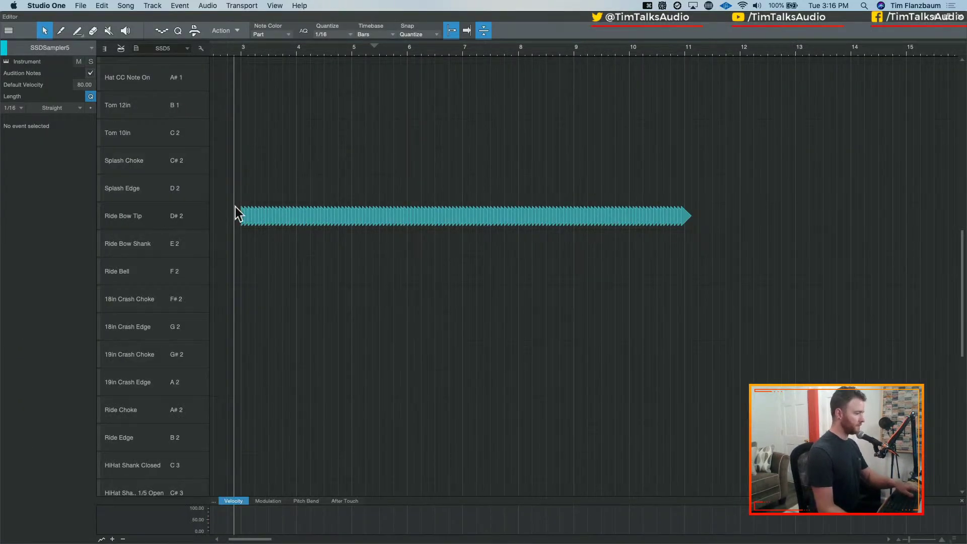
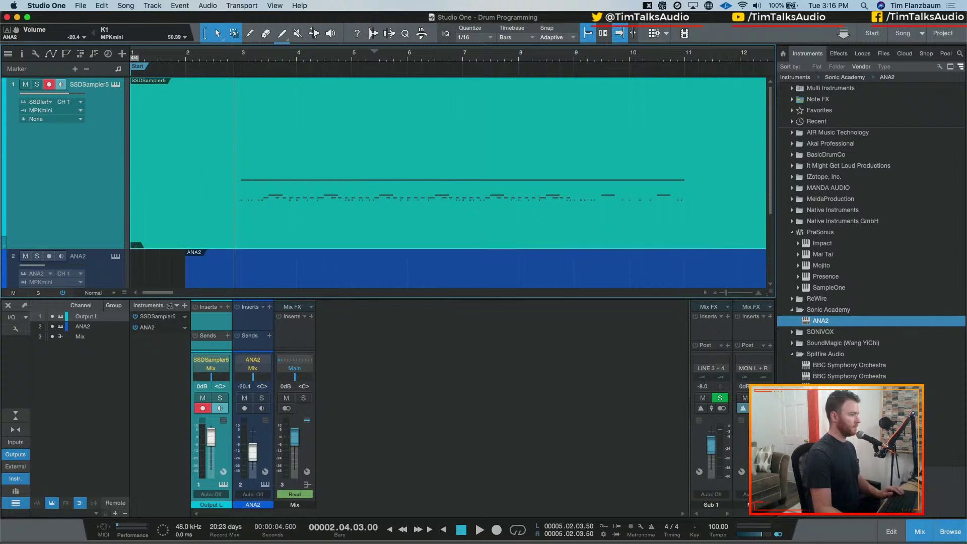
{"action": "double_click", "coordinate": [344, 241]}
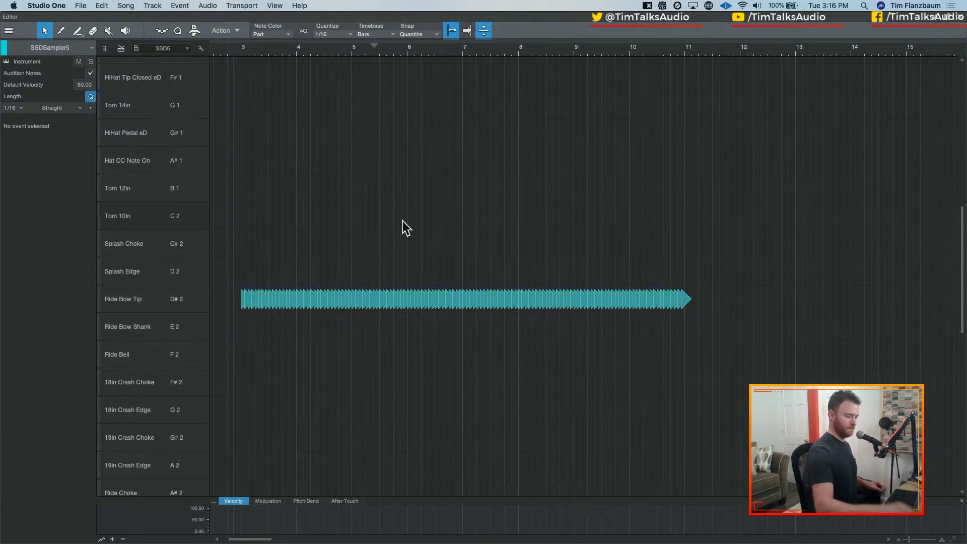
Record live Ride Bell hits into the drum part across bars 3 to 6
{"action": "key", "text": "comma"}
{"action": "key", "text": "c"}
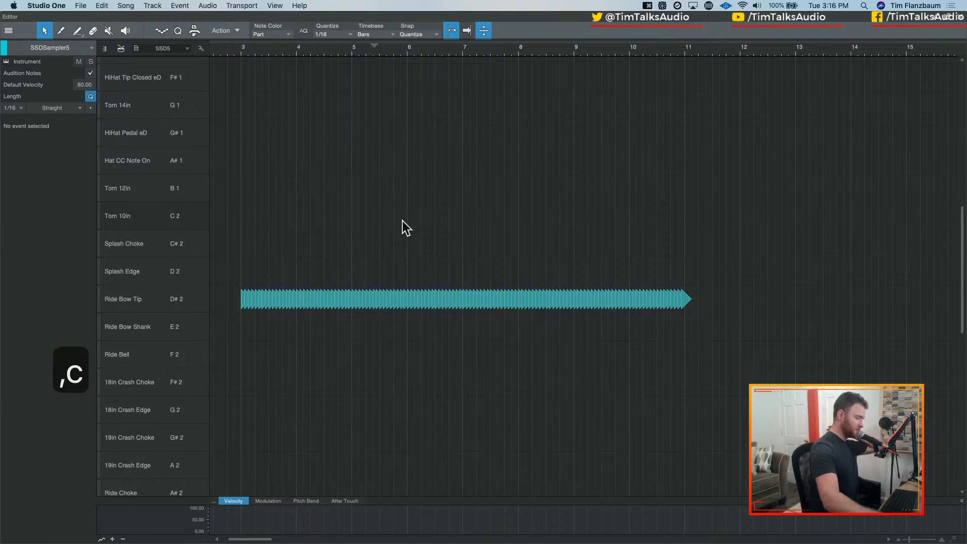
{"action": "key", "text": "KP_Multiply"}
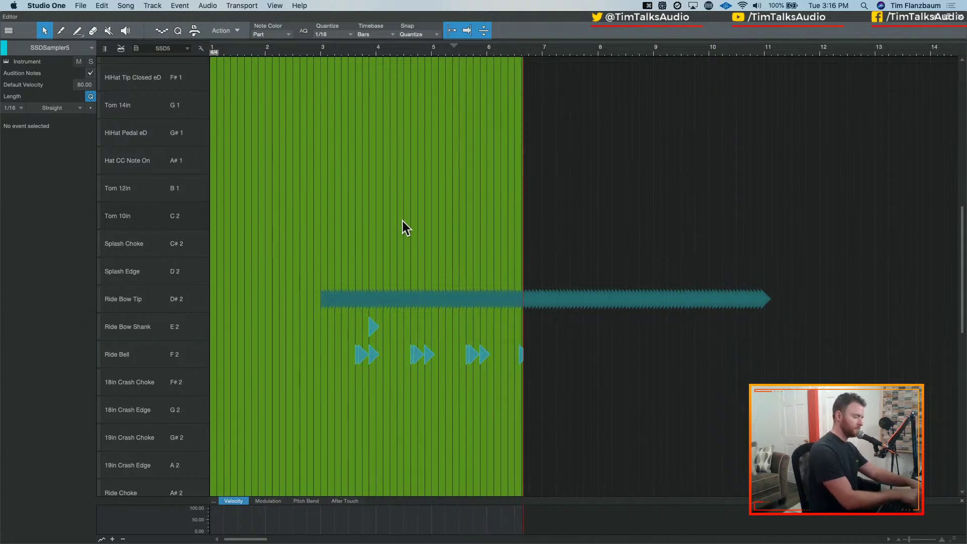
{"action": "key", "text": "space"}
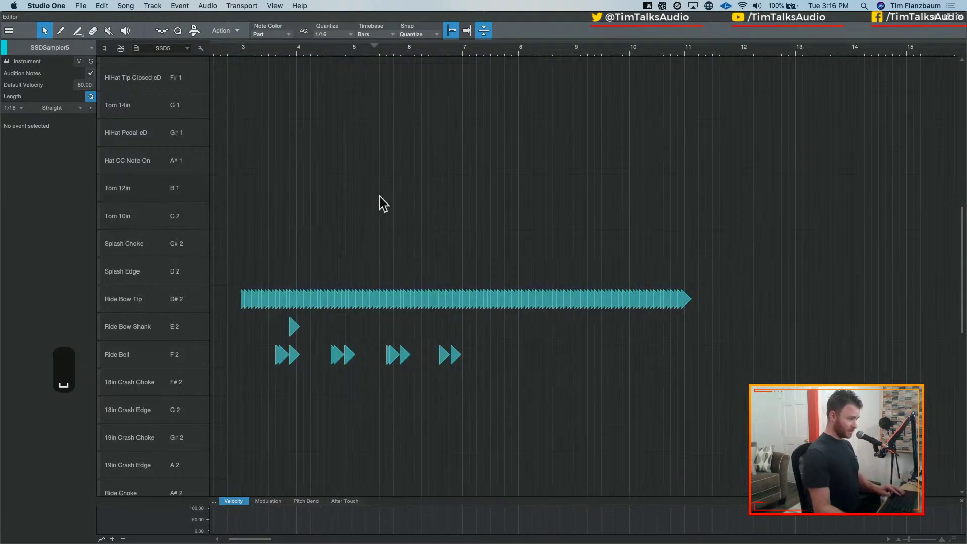
Delete the bar 6 Ride Bell notes and the stray Ride Bow Shank note, and quantize the remaining Ride Bell notes to 1/16
{"action": "left_click_drag", "start_coordinate": [480, 313], "coordinate": [414, 368]}
{"action": "key", "text": "Delete"}
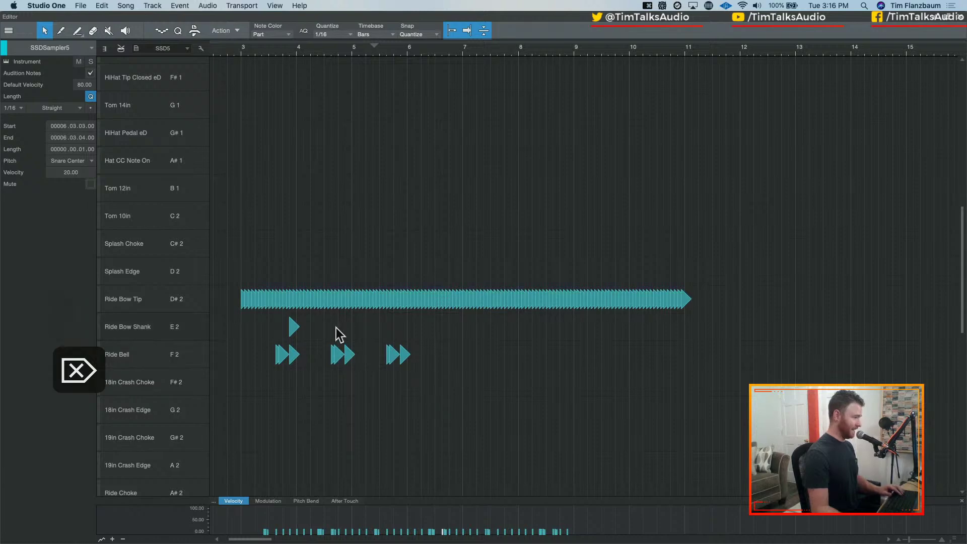
{"action": "left_click", "coordinate": [293, 328]}
{"action": "key", "text": "Delete"}
{"action": "left_click_drag", "start_coordinate": [268, 313], "coordinate": [389, 393]}
{"action": "key", "text": "q"}
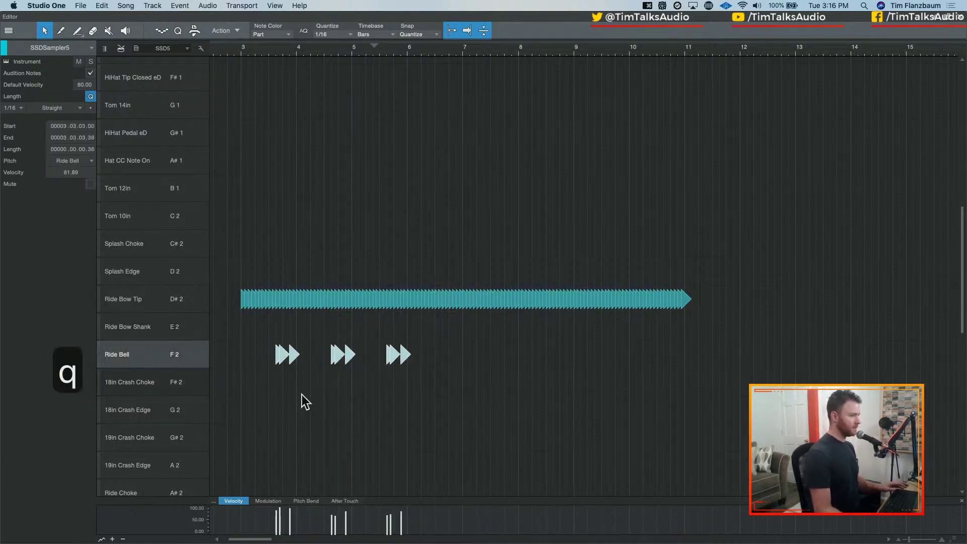
Erase the nine Ride Bow Tip notes that coincide with the Ride Bell notes in bars 3, 4 and 5
{"action": "key", "text": "e"}
{"action": "key", "text": "e"}
{"action": "key", "text": "e"}
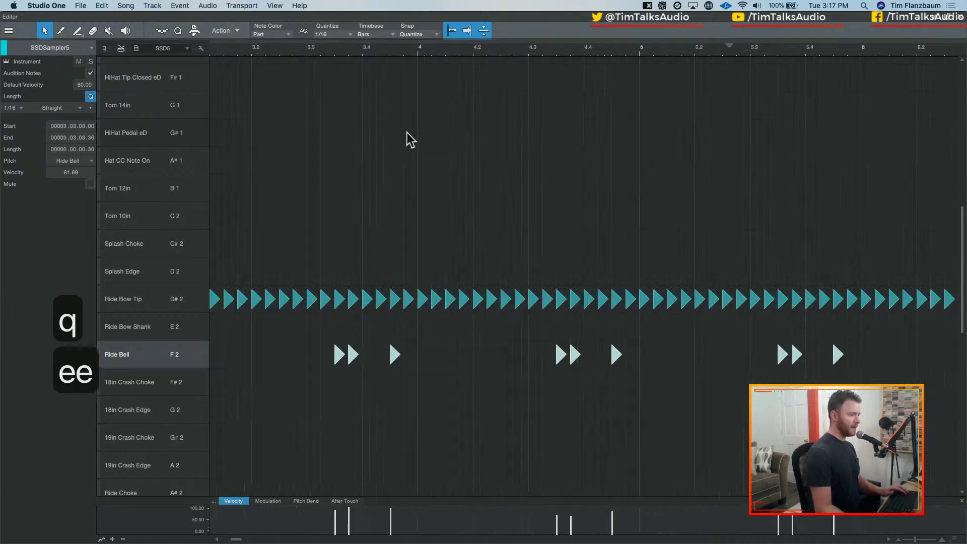
{"action": "key", "text": "w"}
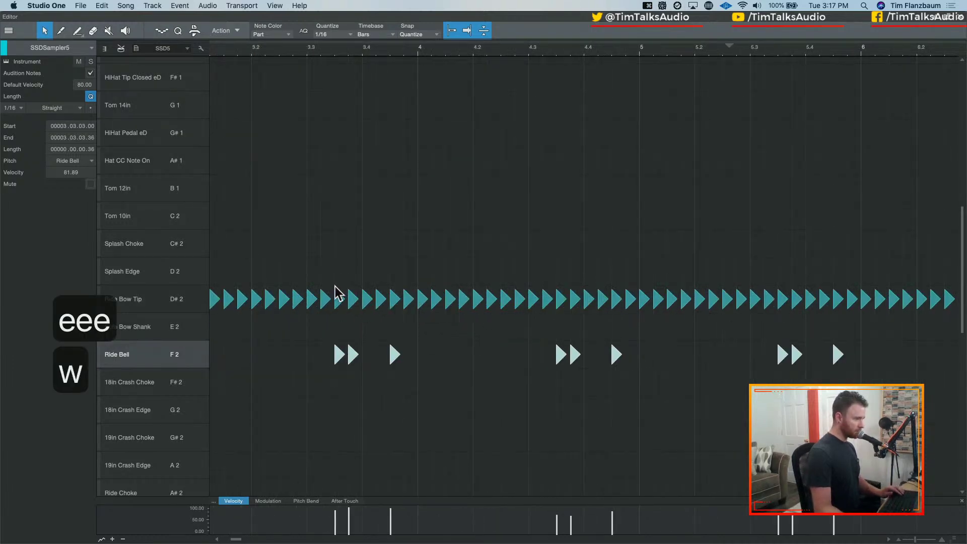
{"action": "left_click_drag", "start_coordinate": [337, 280], "coordinate": [352, 315]}
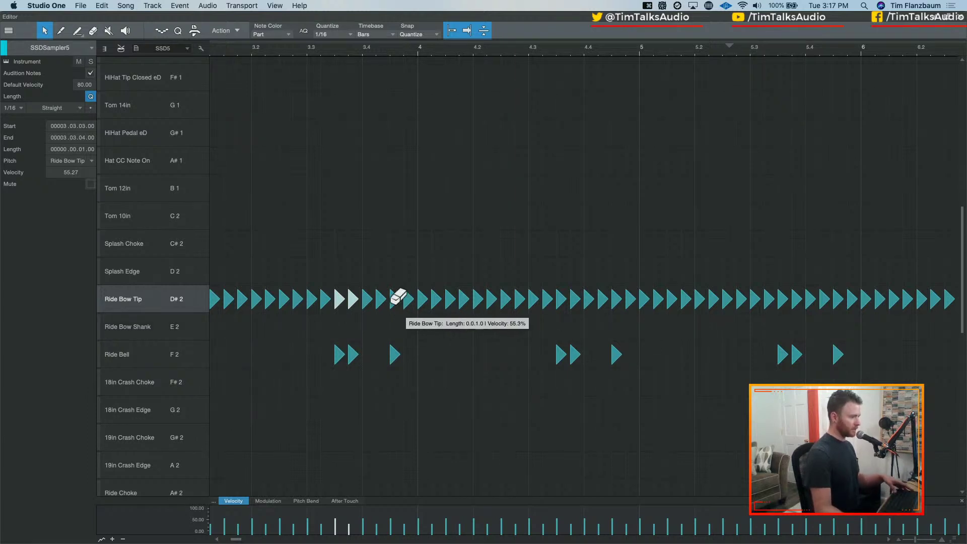
{"action": "left_click", "coordinate": [340, 296]}
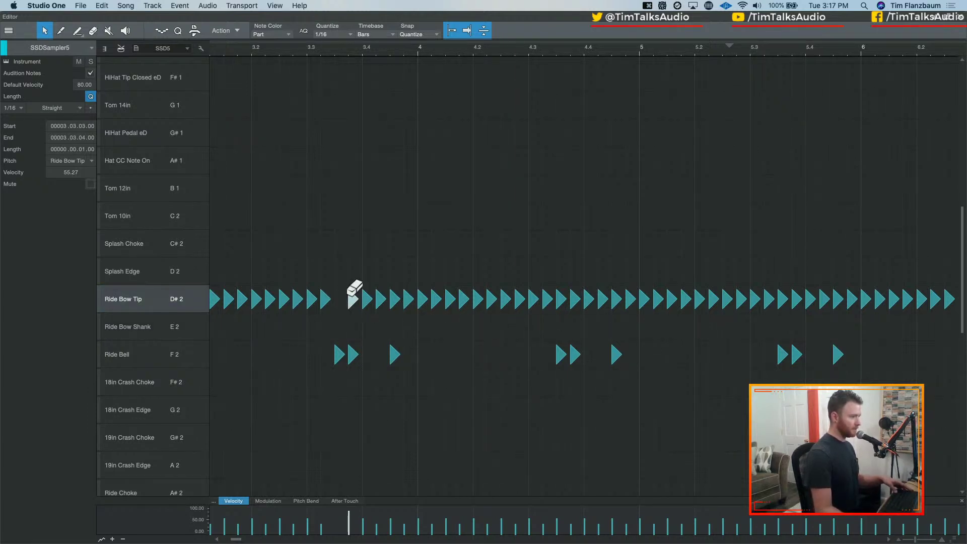
{"action": "left_click", "coordinate": [352, 297]}
{"action": "left_click", "coordinate": [401, 298]}
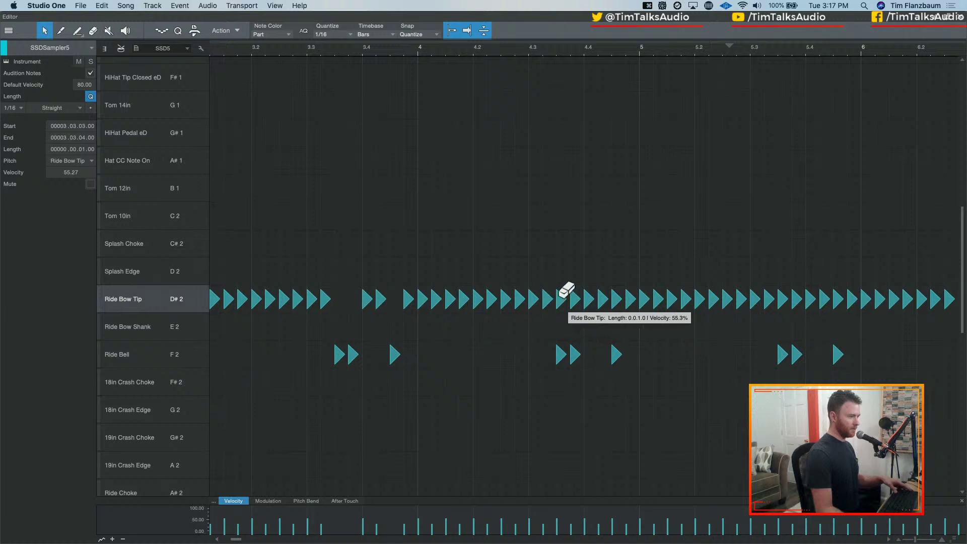
{"action": "left_click", "coordinate": [560, 300]}
{"action": "left_click", "coordinate": [573, 300]}
{"action": "left_click", "coordinate": [615, 299]}
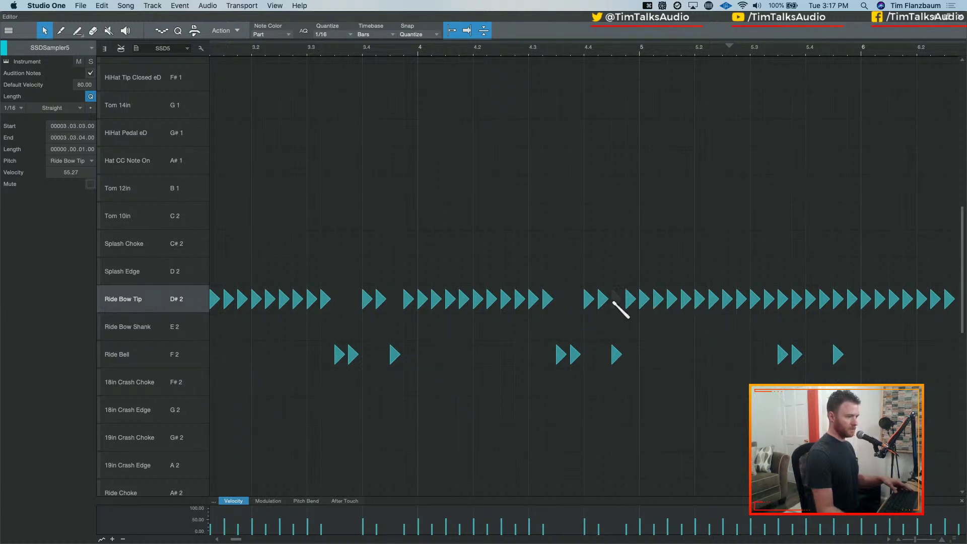
{"action": "left_click", "coordinate": [783, 297]}
{"action": "left_click", "coordinate": [798, 298]}
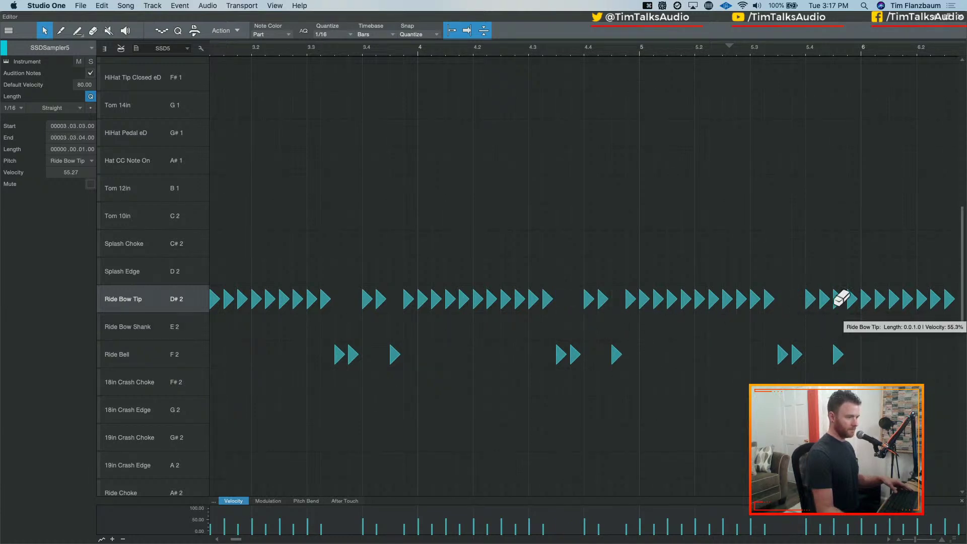
{"action": "left_click", "coordinate": [838, 298]}
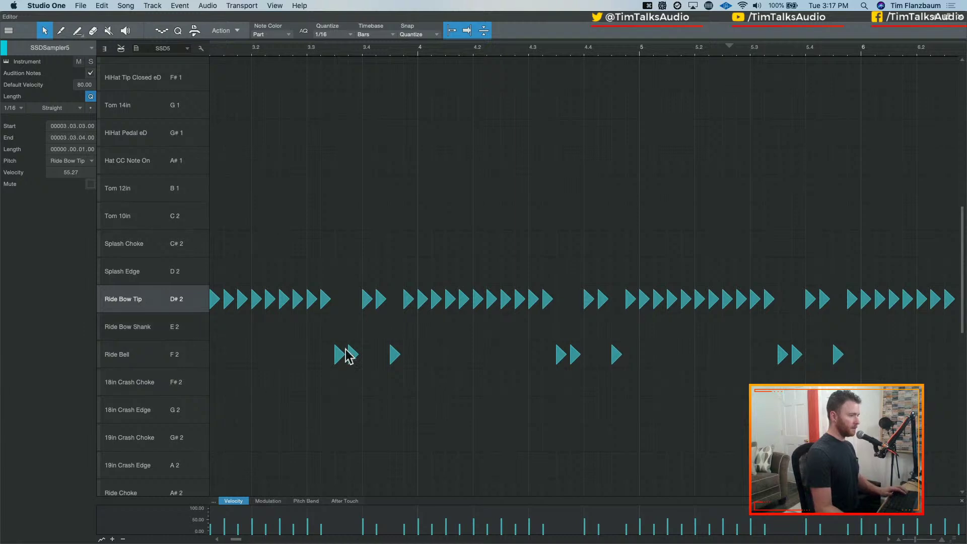
Set the velocity of the selected Ride Bell notes in bars 3 to 5 to 60
{"action": "left_click_drag", "start_coordinate": [308, 312], "coordinate": [855, 377]}
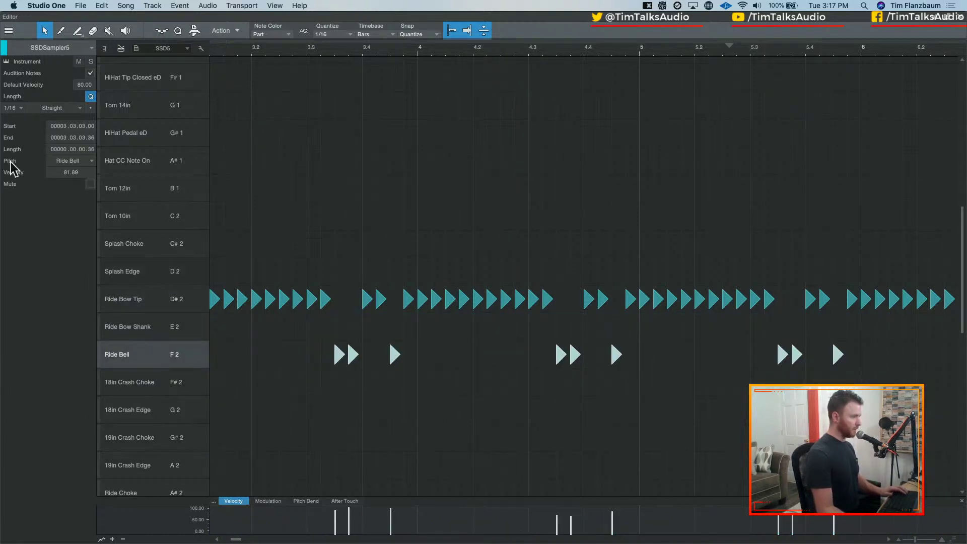
{"action": "left_click", "coordinate": [58, 175]}
{"action": "type", "text": "60"}
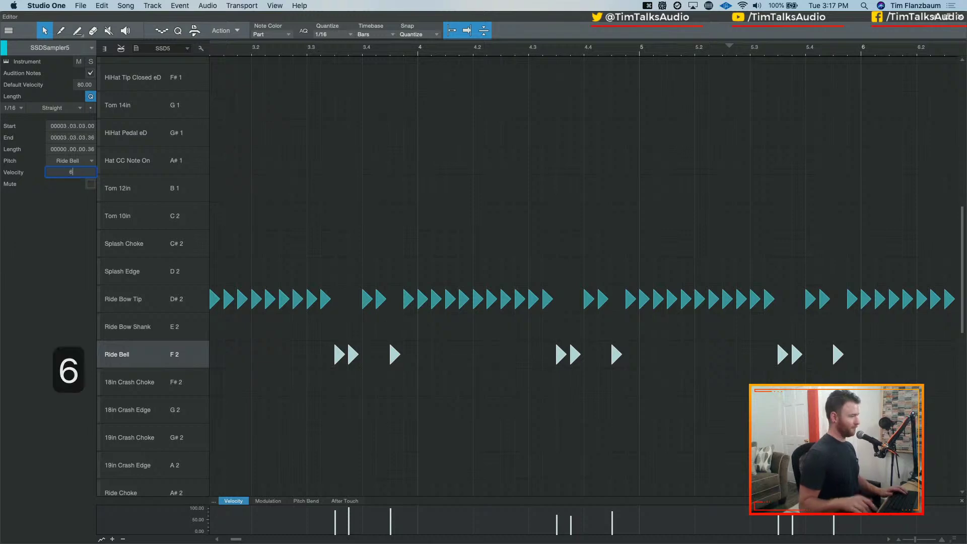
{"action": "key", "text": "Return"}
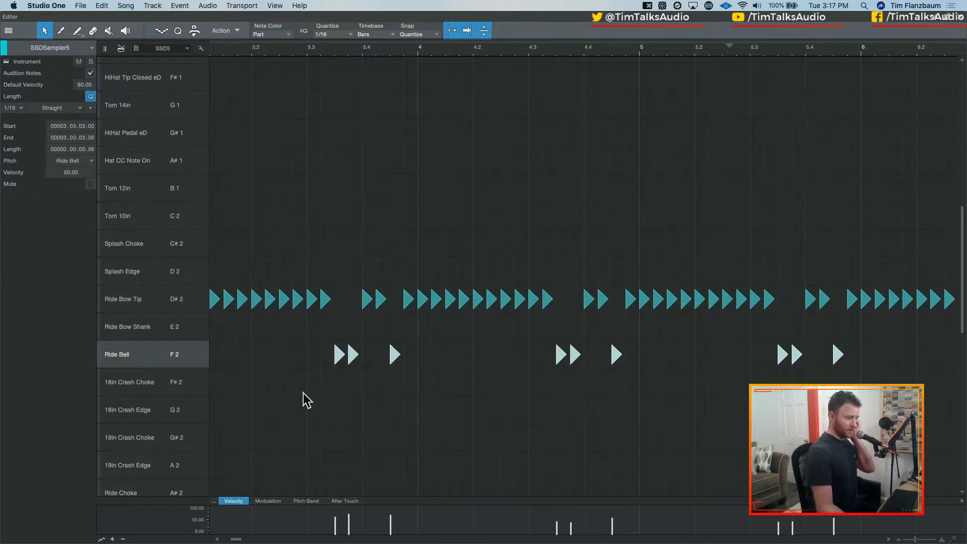
Set the velocity of all Ride Bell notes in bars 3 to 5 uniformly to 60%
{"action": "left_click", "coordinate": [333, 523]}
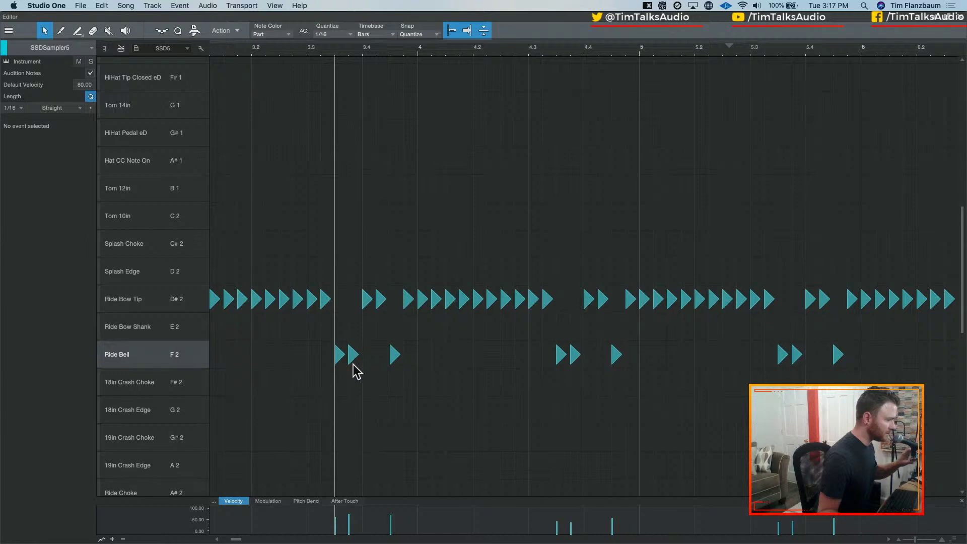
{"action": "mouse_move", "coordinate": [353, 526]}
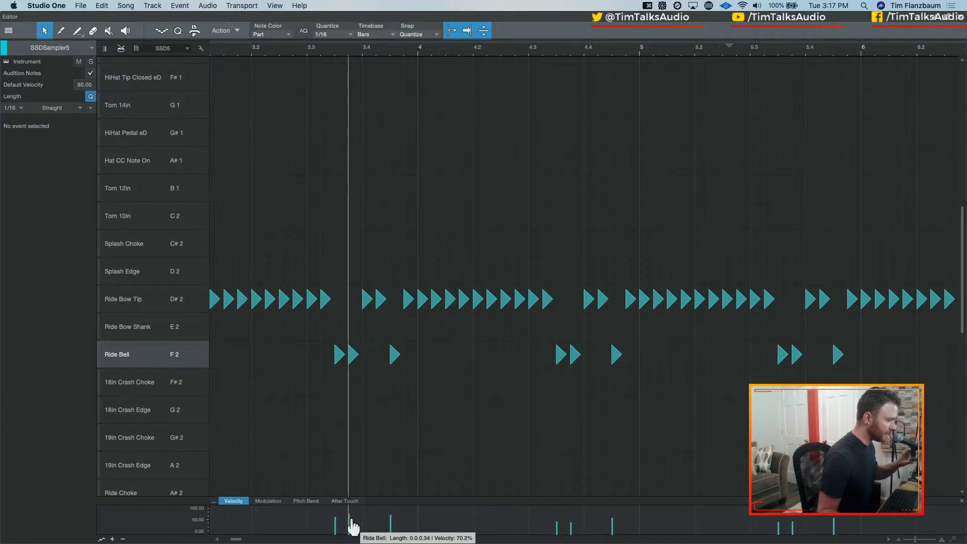
{"action": "left_click_drag", "start_coordinate": [292, 340], "coordinate": [917, 395]}
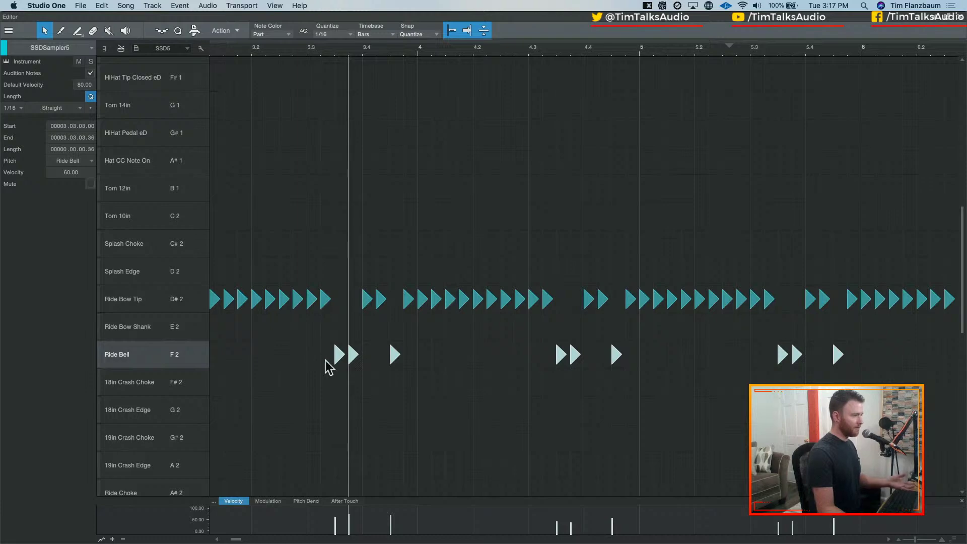
{"action": "left_click", "coordinate": [237, 31]}
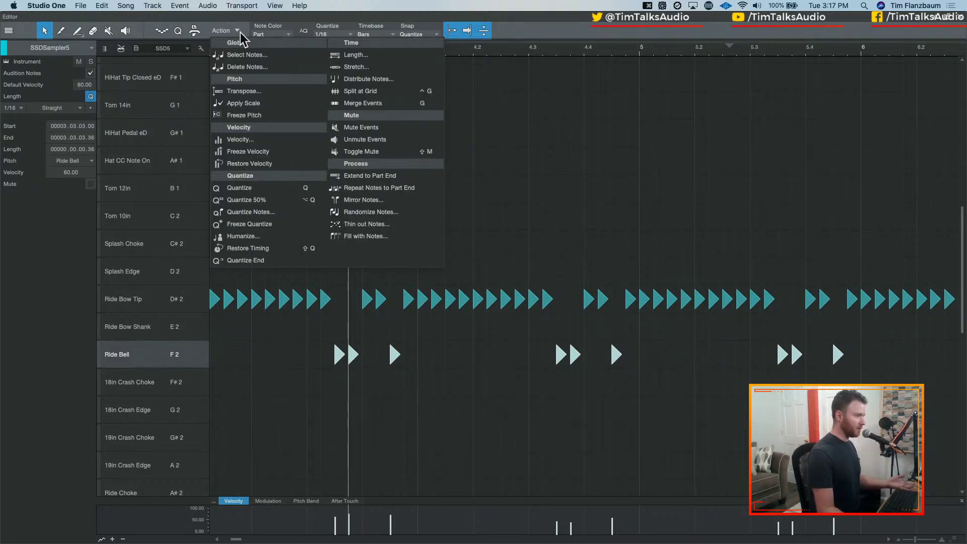
{"action": "left_click", "coordinate": [250, 139]}
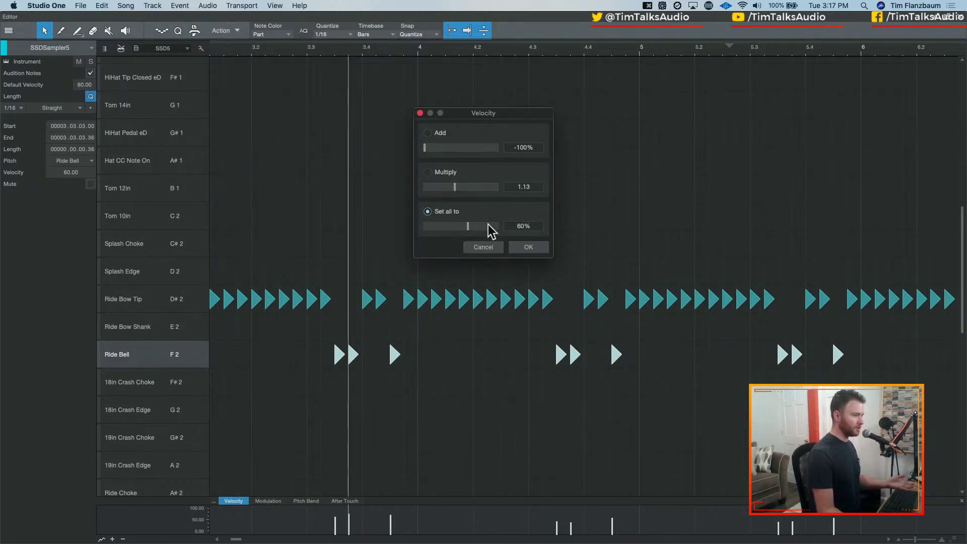
{"action": "left_click", "coordinate": [518, 247]}
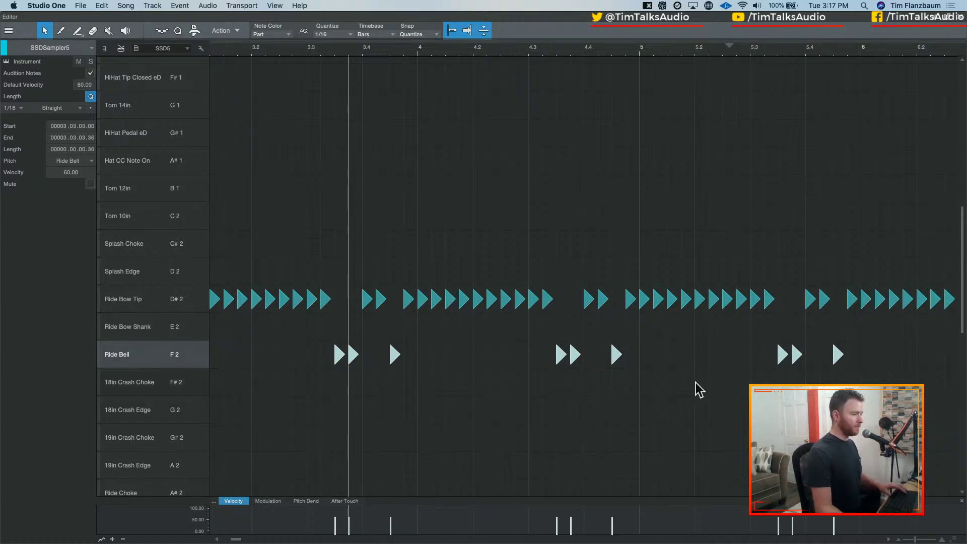
Play back the drum groove from bar 2 to hear the evened-out Ride Bell accents
{"action": "key", "text": "w"}
{"action": "key", "text": "w"}
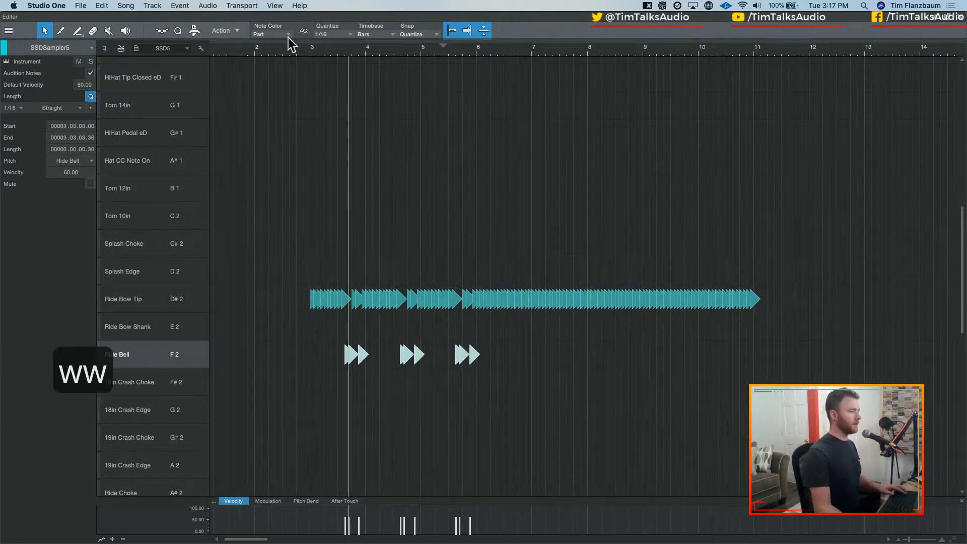
{"action": "left_click", "coordinate": [276, 46]}
{"action": "key", "text": "c"}
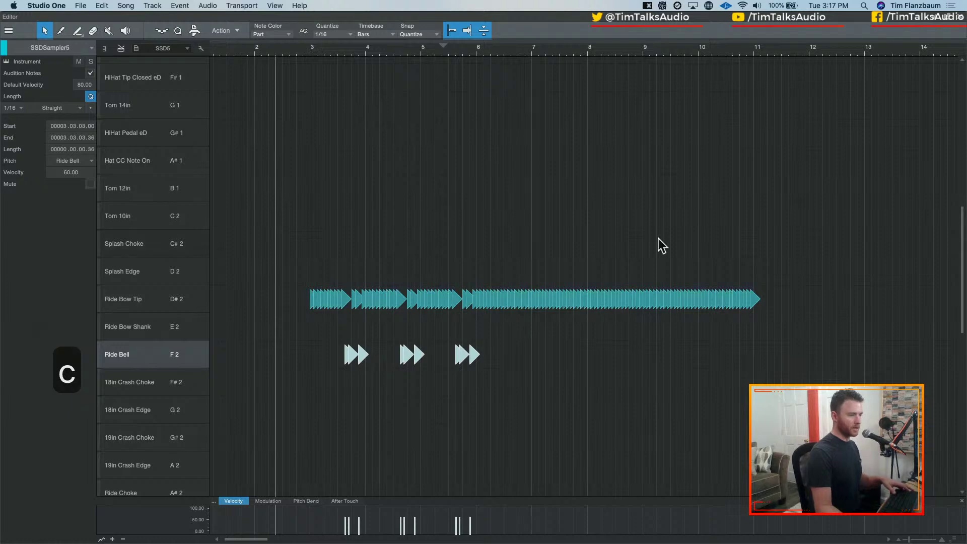
{"action": "key", "text": "space"}
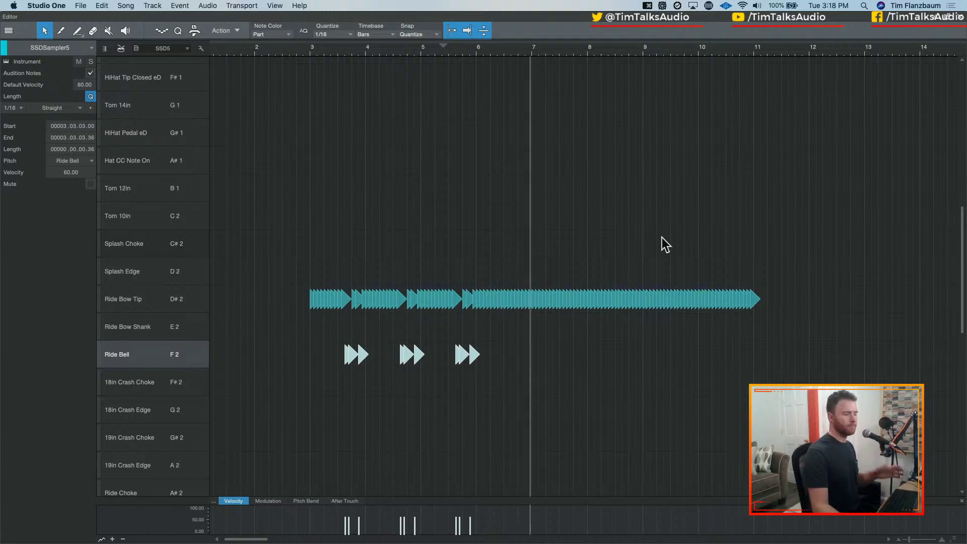
{"action": "key", "text": "space"}
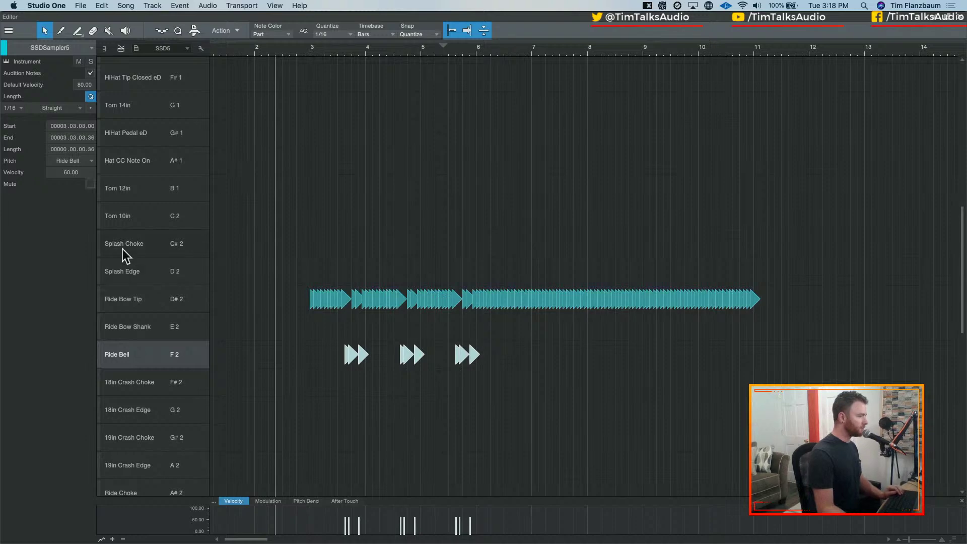
Set the selected Ride Bell notes' velocity to 40 and play the groove back to check it
{"action": "left_click", "coordinate": [70, 172]}
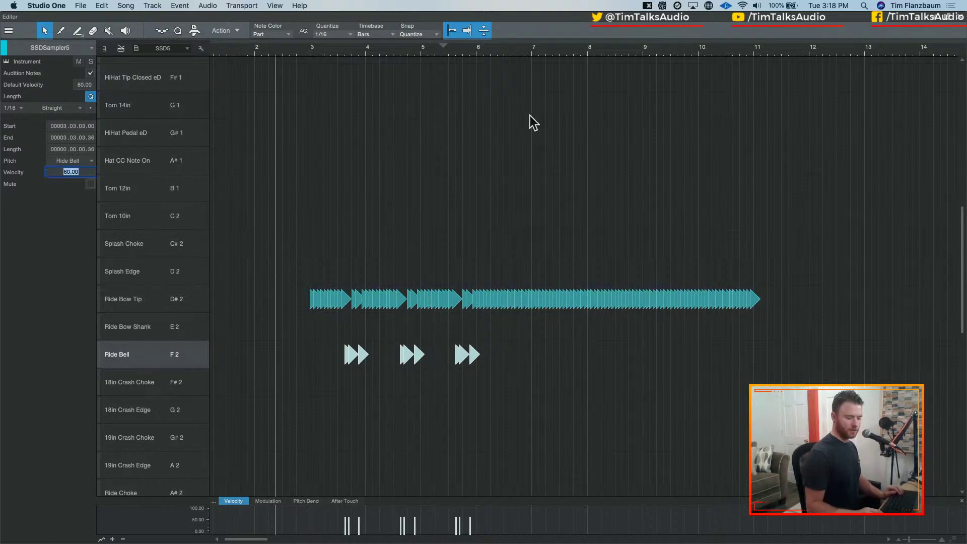
{"action": "type", "text": "40"}
{"action": "key", "text": "Return"}
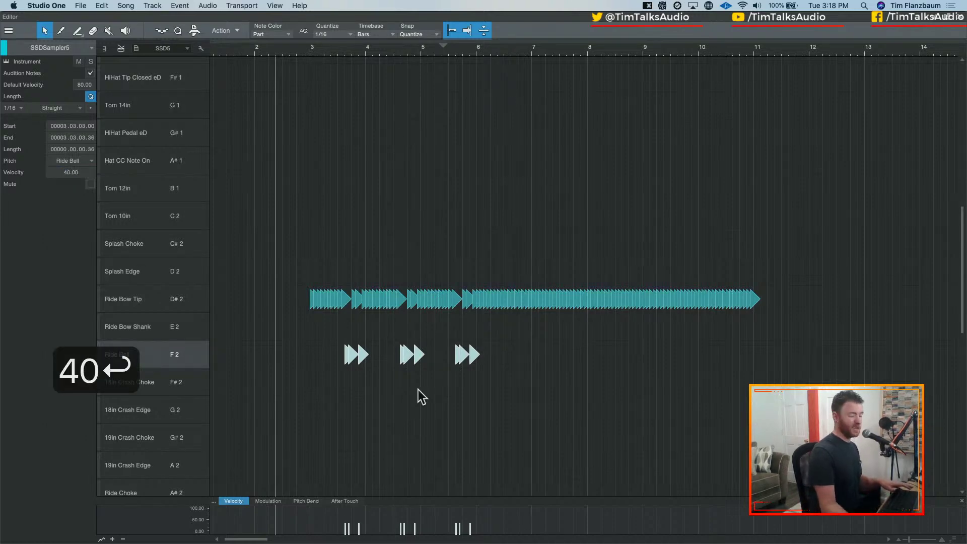
{"action": "key", "text": "space"}
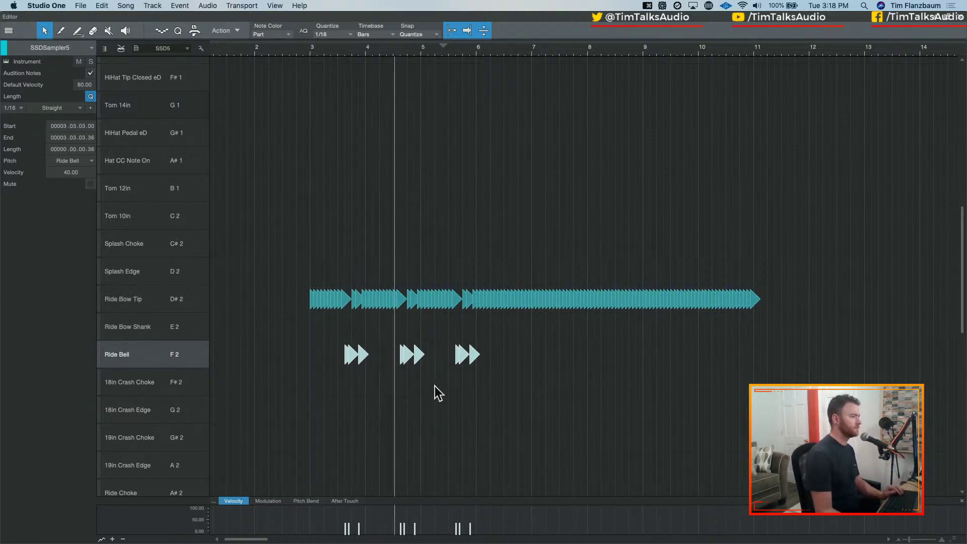
{"action": "key", "text": "space"}
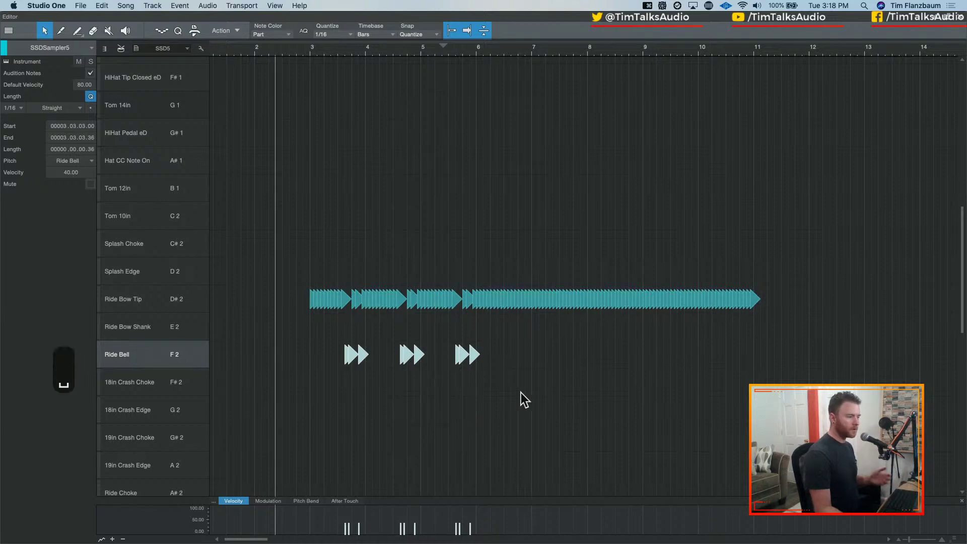
Delete all Ride Bow Tip notes from bar 6 onward, leaving only the ride pattern in bars 3 to 5
{"action": "left_click_drag", "start_coordinate": [482, 230], "coordinate": [822, 358]}
{"action": "key", "text": "Delete"}
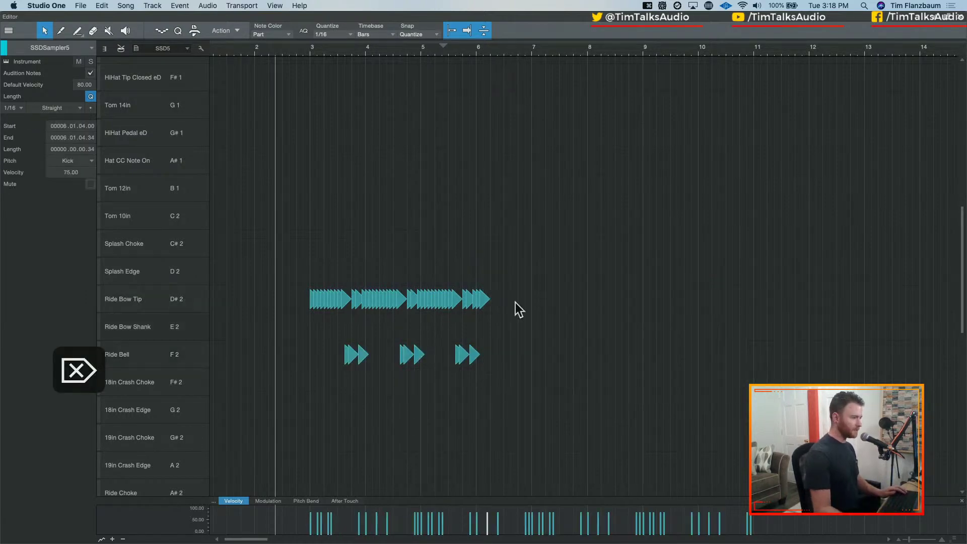
{"action": "left_click_drag", "start_coordinate": [503, 264], "coordinate": [483, 307]}
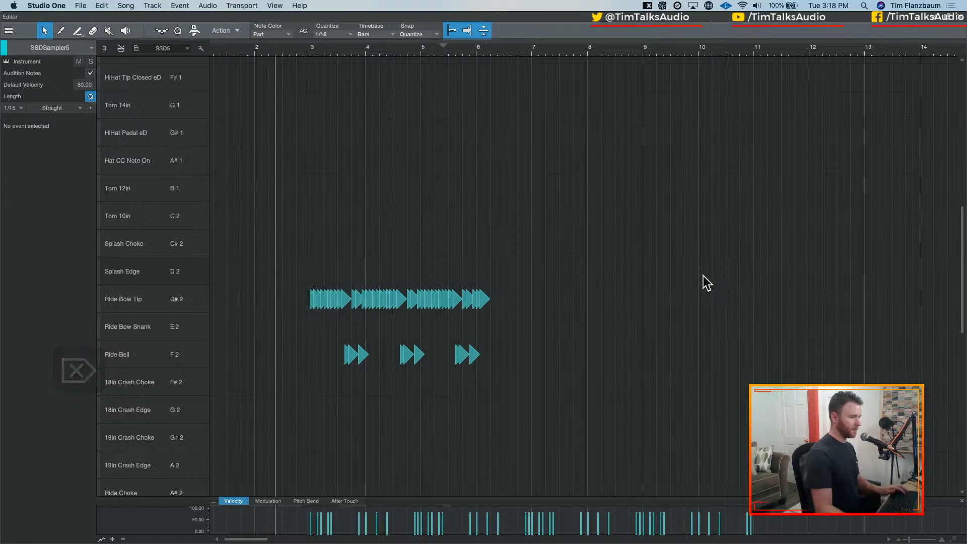
{"action": "key", "text": "e"}
{"action": "key", "text": "e"}
{"action": "scroll", "coordinate": [459, 366], "scroll_direction": "right", "scroll_amount": 5}
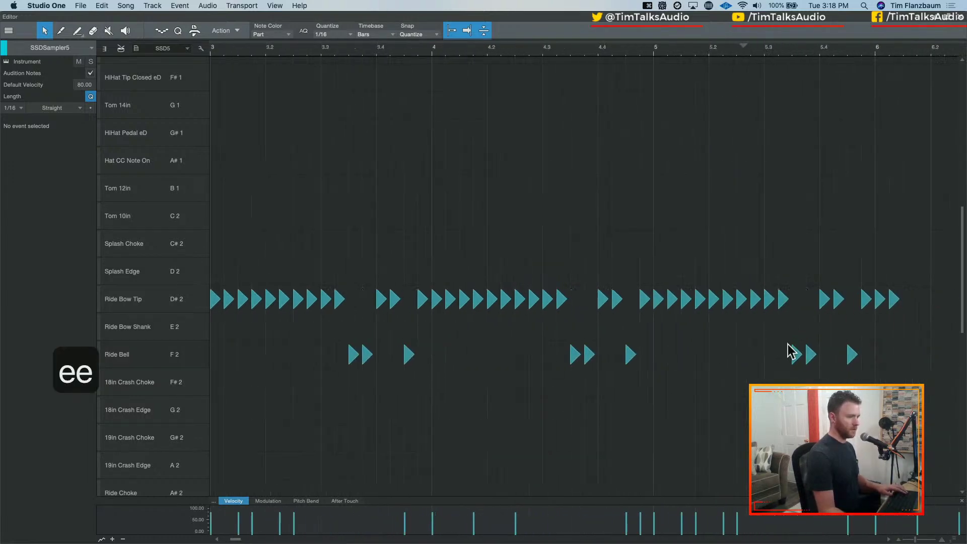
{"action": "left_click_drag", "start_coordinate": [849, 259], "coordinate": [812, 317]}
{"action": "key", "text": "w"}
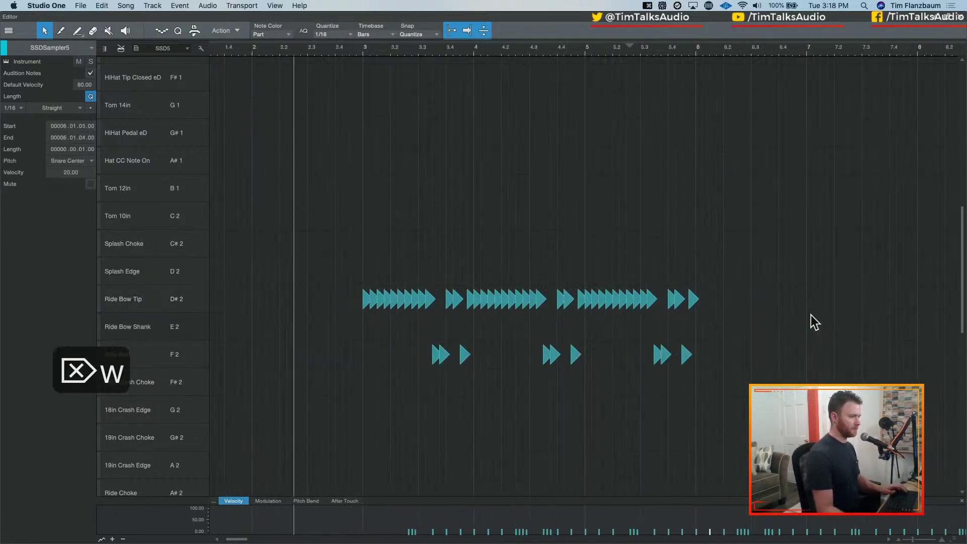
Duplicate the Ride Bow Tip and Ride Bell pattern of bars 3 to 5 twice, filling bars 6 to 11
{"action": "left_click_drag", "start_coordinate": [316, 258], "coordinate": [779, 424]}
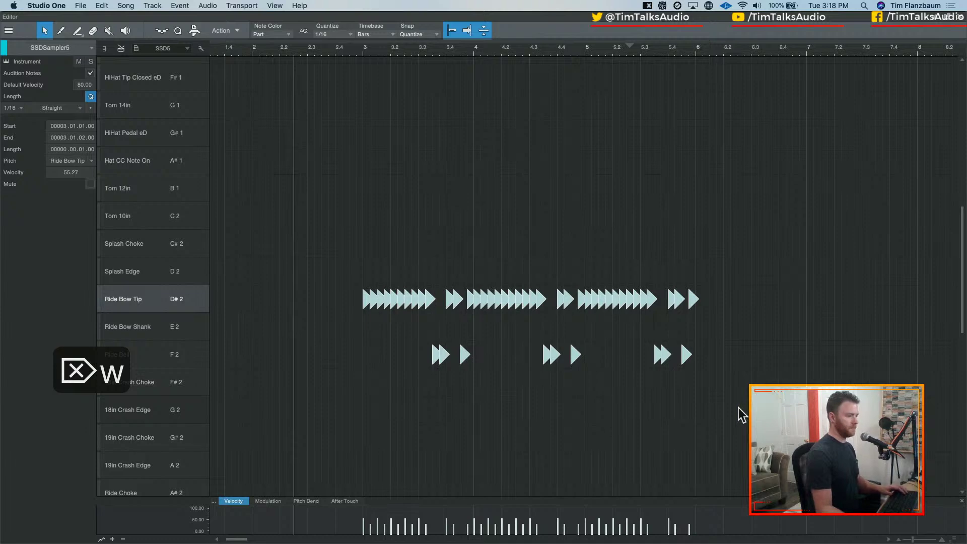
{"action": "key", "text": "d"}
{"action": "scroll", "coordinate": [685, 371], "scroll_direction": "right", "scroll_amount": 5}
{"action": "key", "text": "w"}
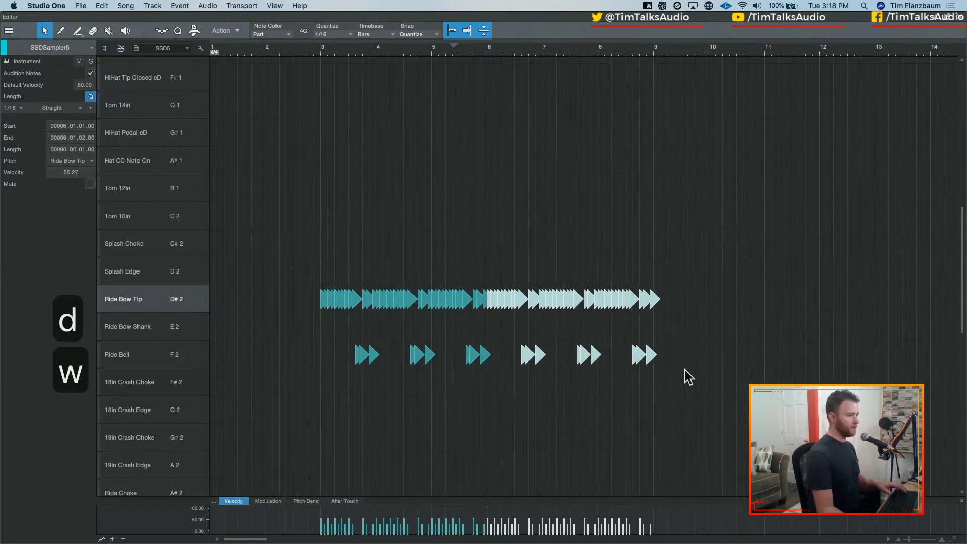
{"action": "key", "text": "w"}
{"action": "scroll", "coordinate": [655, 373], "scroll_direction": "up", "scroll_amount": 8}
{"action": "scroll", "coordinate": [471, 410], "scroll_direction": "down", "scroll_amount": 5}
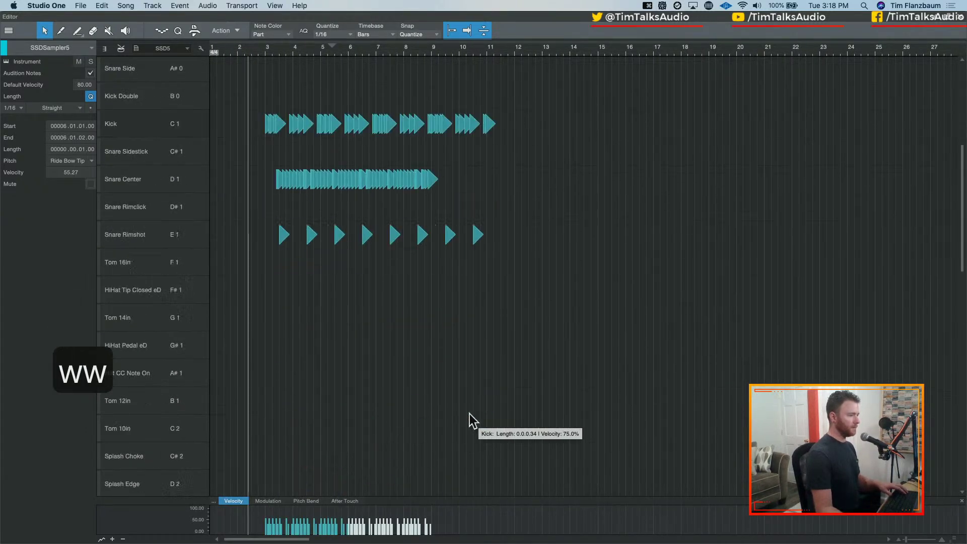
{"action": "scroll", "coordinate": [469, 410], "scroll_direction": "down", "scroll_amount": 8}
{"action": "key", "text": "d"}
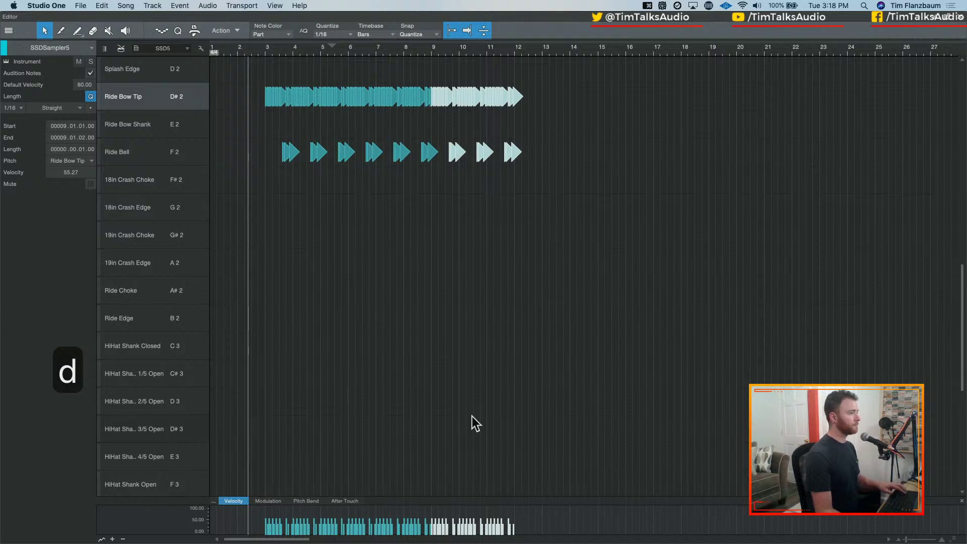
{"action": "scroll", "coordinate": [470, 413], "scroll_direction": "up", "scroll_amount": 5}
{"action": "scroll", "coordinate": [471, 403], "scroll_direction": "down", "scroll_amount": 10}
{"action": "scroll", "coordinate": [471, 402], "scroll_direction": "up", "scroll_amount": 10}
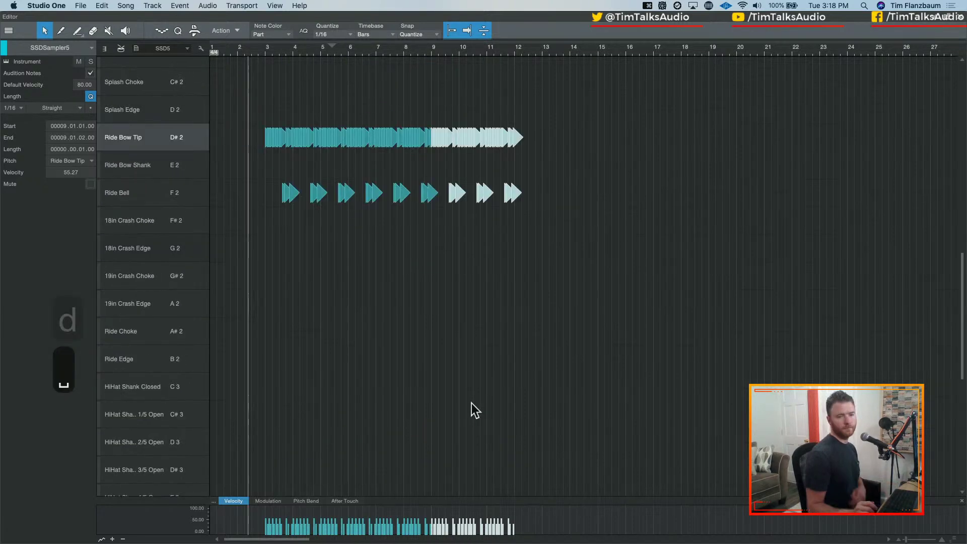
Play the groove from bar 2 to hear the duplicated ride pattern
{"action": "key", "text": "space"}
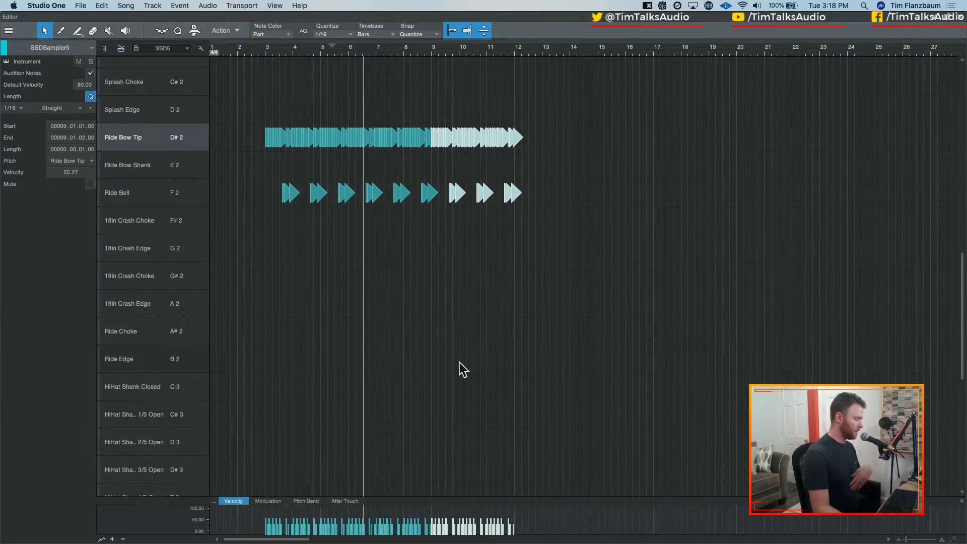
{"action": "key", "text": "space"}
{"action": "key", "text": "b"}
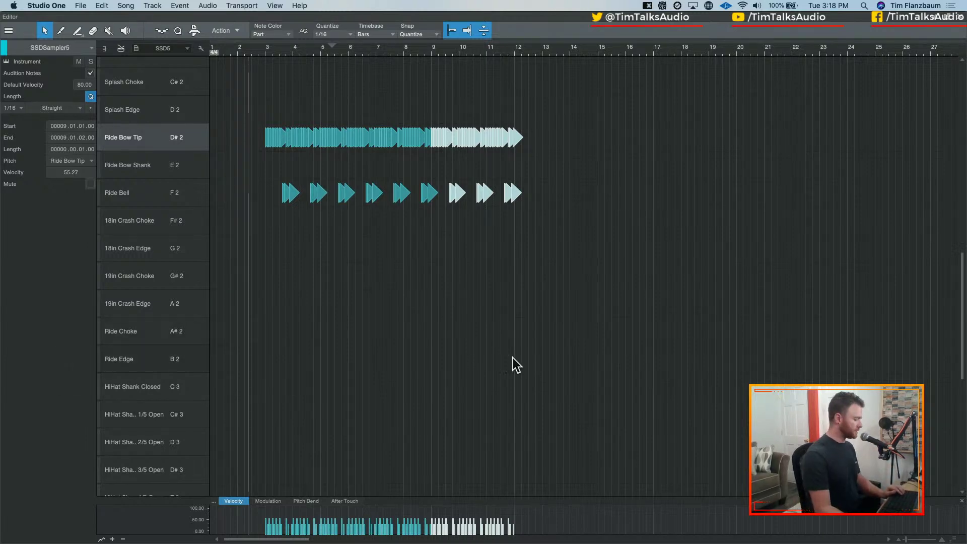
{"action": "scroll", "coordinate": [509, 359], "scroll_direction": "up", "scroll_amount": 5}
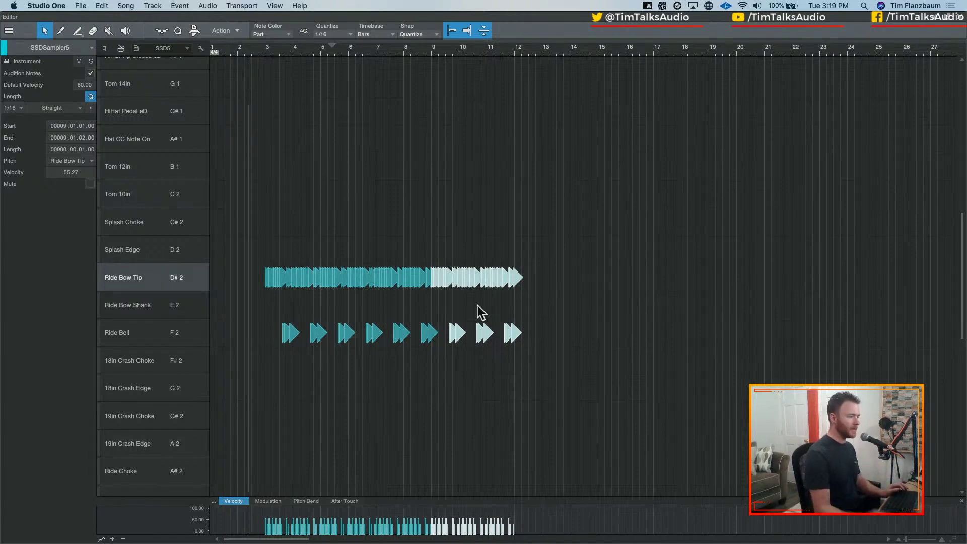
{"action": "mouse_move", "coordinate": [414, 282]}
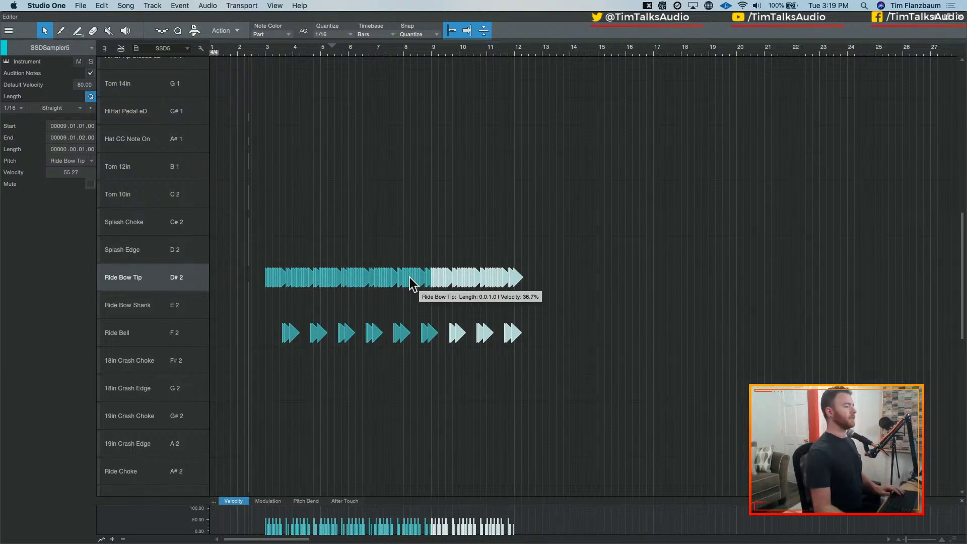
Lower the velocity of the five bar 3 Kick notes after the downbeat to 48.33
{"action": "scroll", "coordinate": [411, 281], "scroll_direction": "up", "scroll_amount": 10}
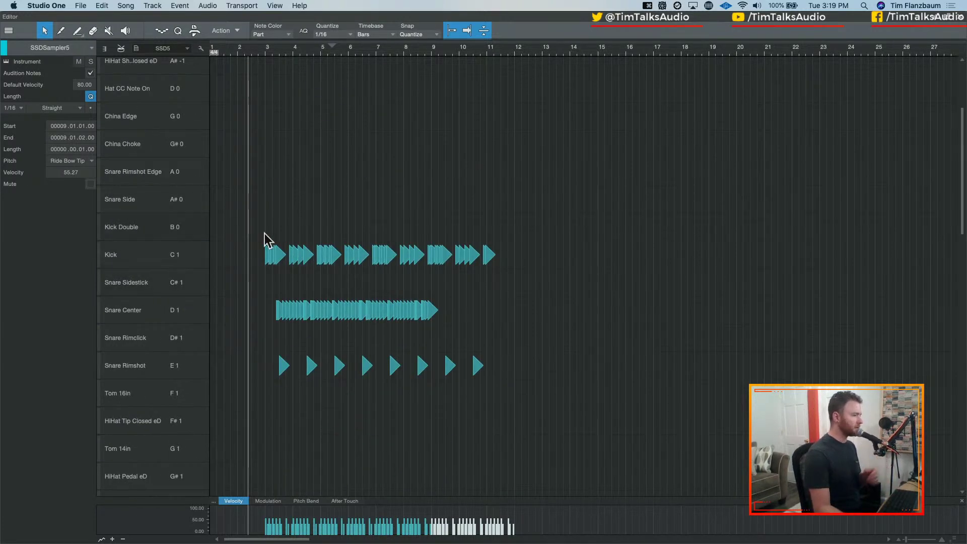
{"action": "left_click_drag", "start_coordinate": [252, 214], "coordinate": [554, 306]}
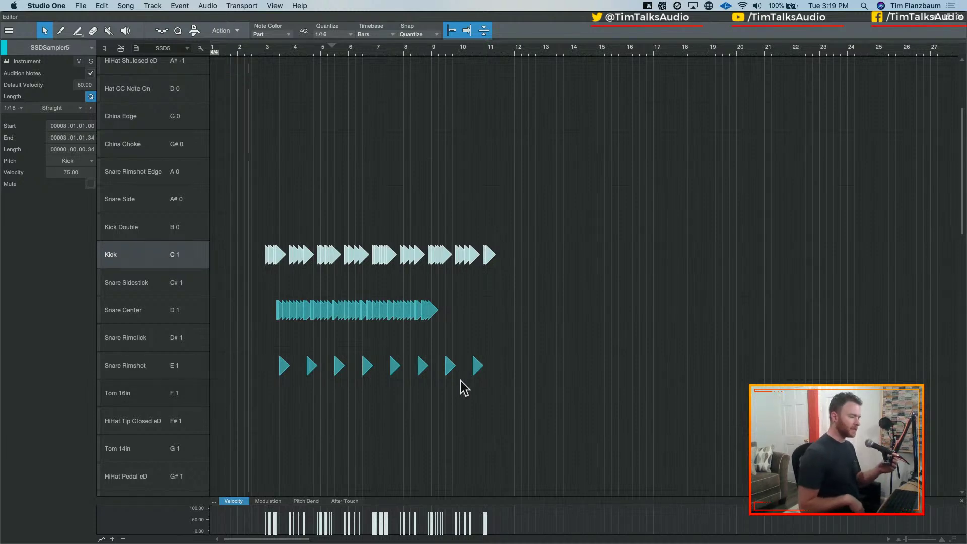
{"action": "key", "text": "e"}
{"action": "key", "text": "e"}
{"action": "key", "text": "e"}
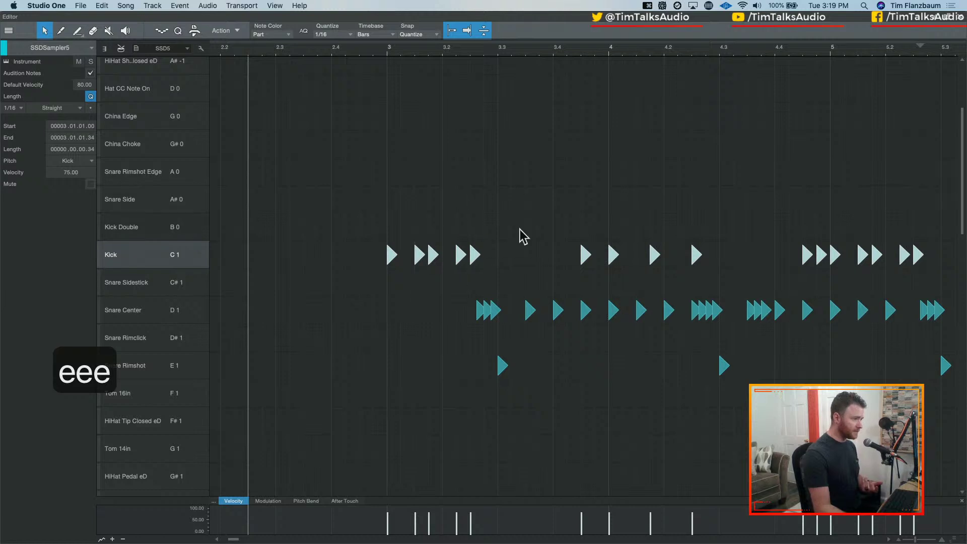
{"action": "left_click", "coordinate": [362, 196]}
{"action": "left_click_drag", "start_coordinate": [358, 214], "coordinate": [422, 319]}
{"action": "left_click", "coordinate": [612, 254], "text": "shift"}
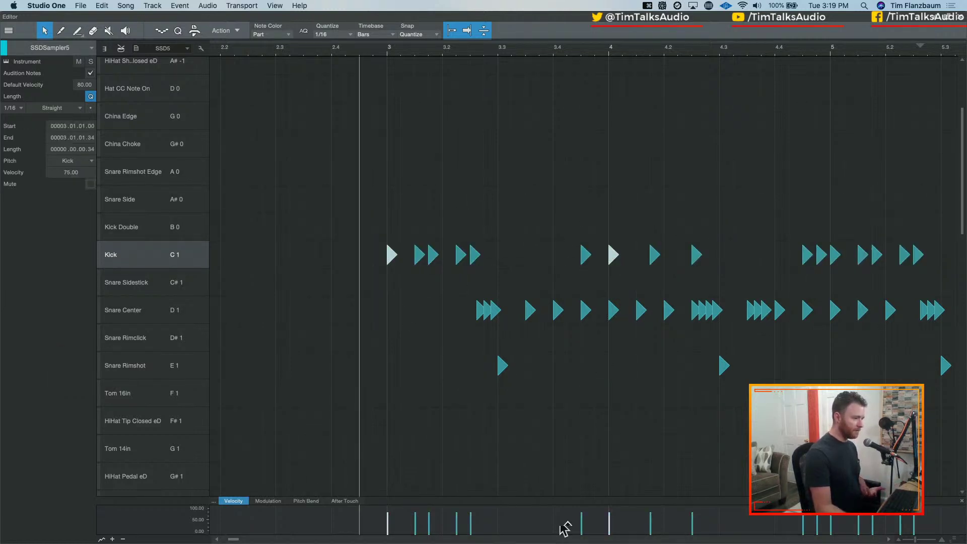
{"action": "left_click_drag", "start_coordinate": [400, 213], "coordinate": [590, 272]}
{"action": "left_click_drag", "start_coordinate": [461, 526], "coordinate": [460, 535]}
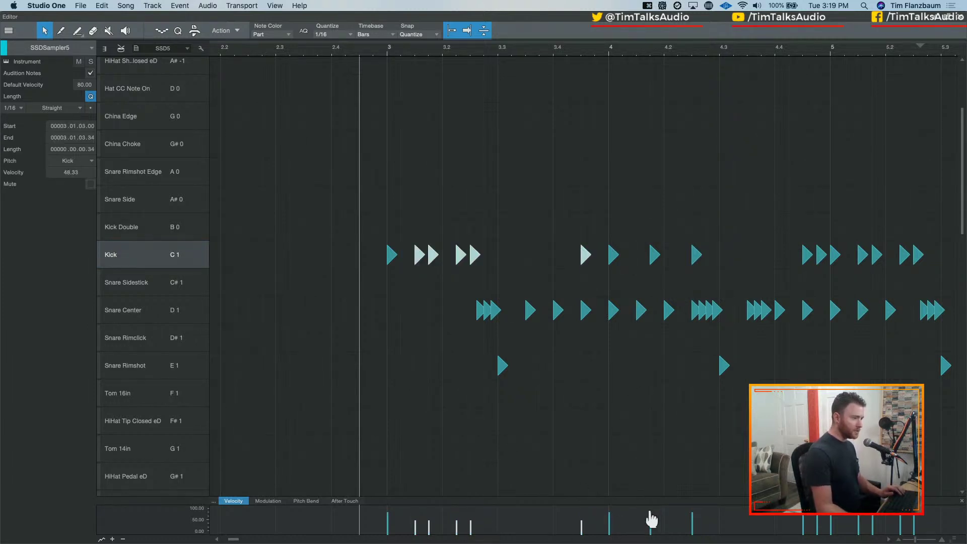
Lower the four bar 4 Kick notes after the downbeat to velocity 48.33 and play the result back
{"action": "left_click_drag", "start_coordinate": [650, 233], "coordinate": [835, 275]}
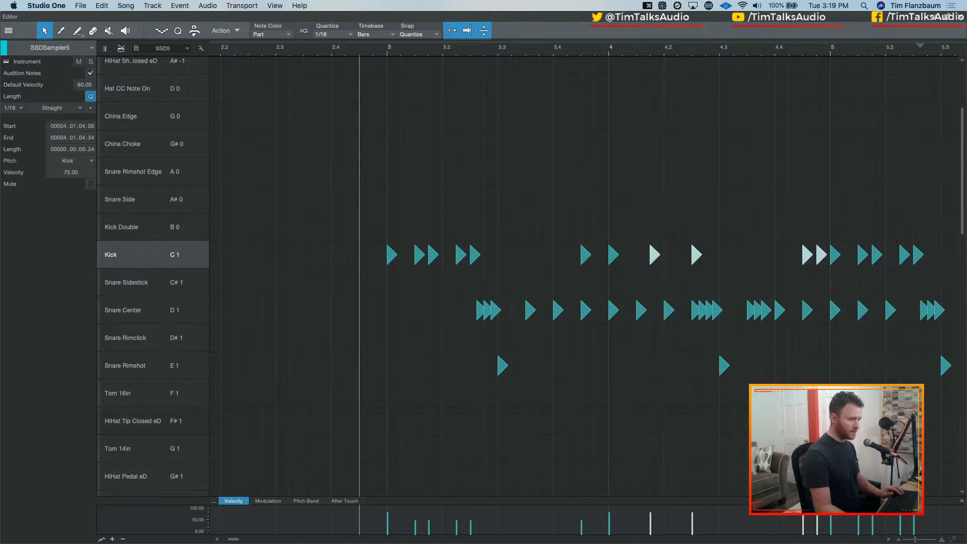
{"action": "left_click_drag", "start_coordinate": [691, 523], "coordinate": [690, 528]}
{"action": "key", "text": "space"}
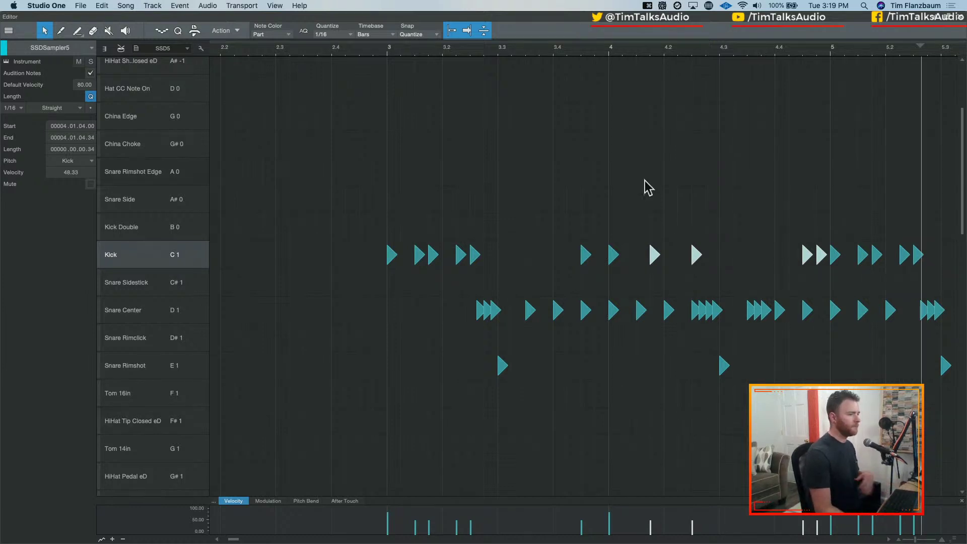
{"action": "key", "text": "space"}
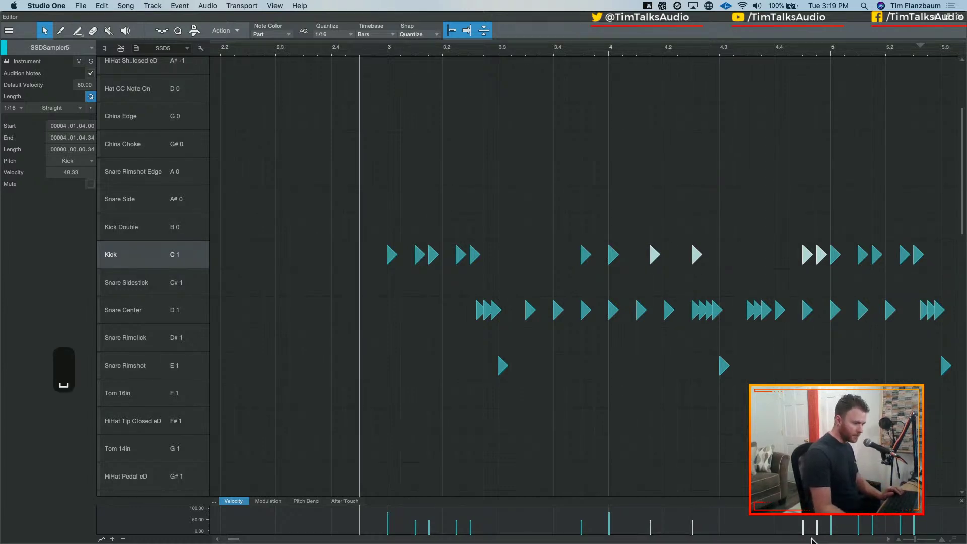
Play the groove from just before bar 5 to hear the two pickup Kick notes leading into it
{"action": "left_click", "coordinate": [789, 212]}
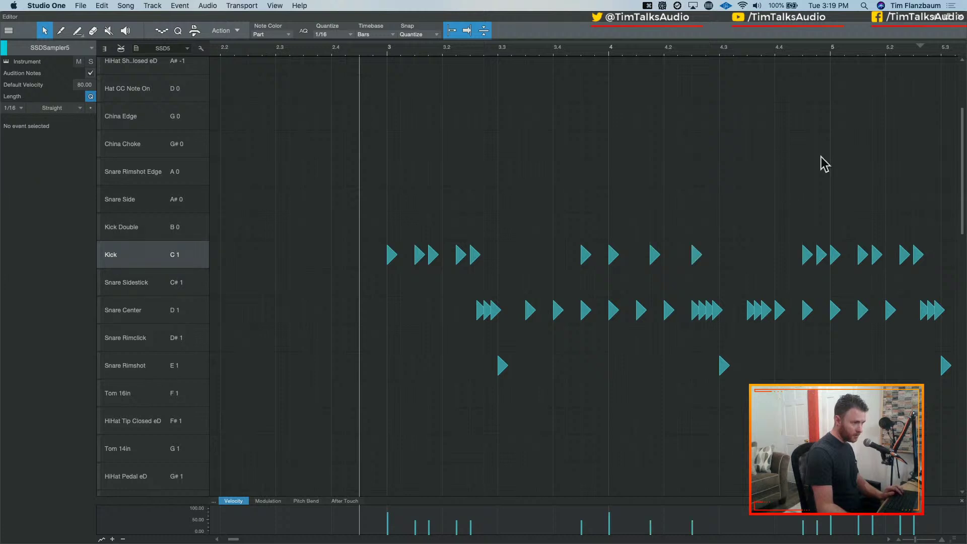
{"action": "scroll", "coordinate": [804, 176], "scroll_direction": "right", "scroll_amount": 1}
{"action": "scroll", "coordinate": [801, 181], "scroll_direction": "right", "scroll_amount": 1}
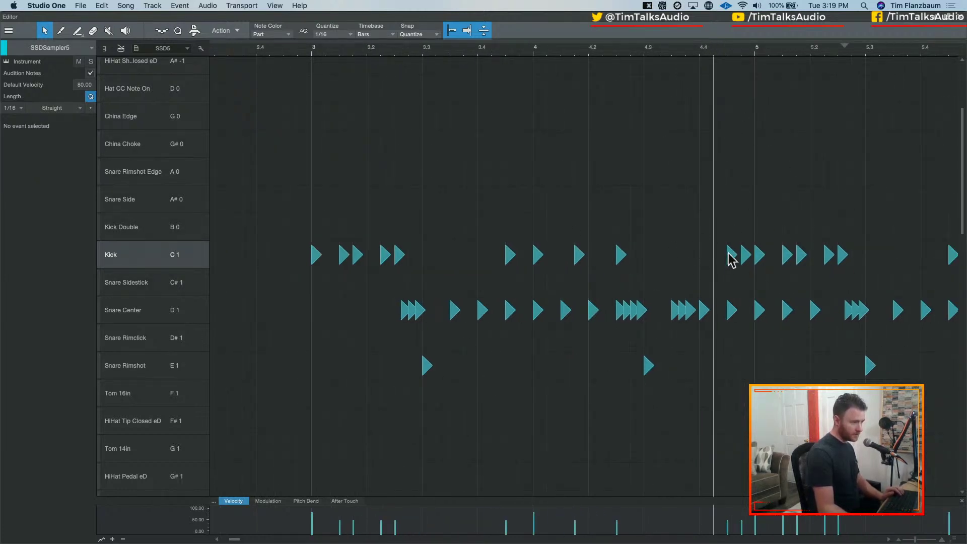
{"action": "key", "text": "space"}
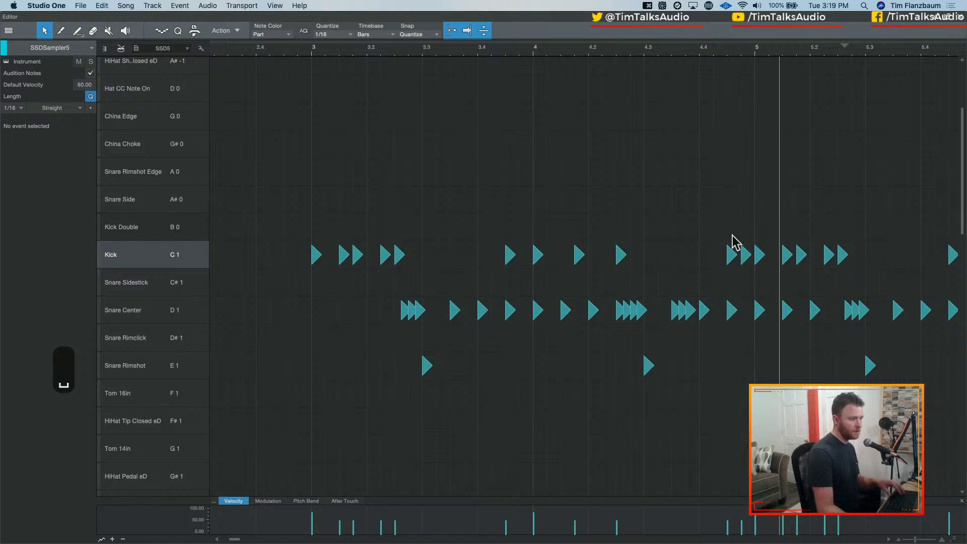
{"action": "key", "text": "space"}
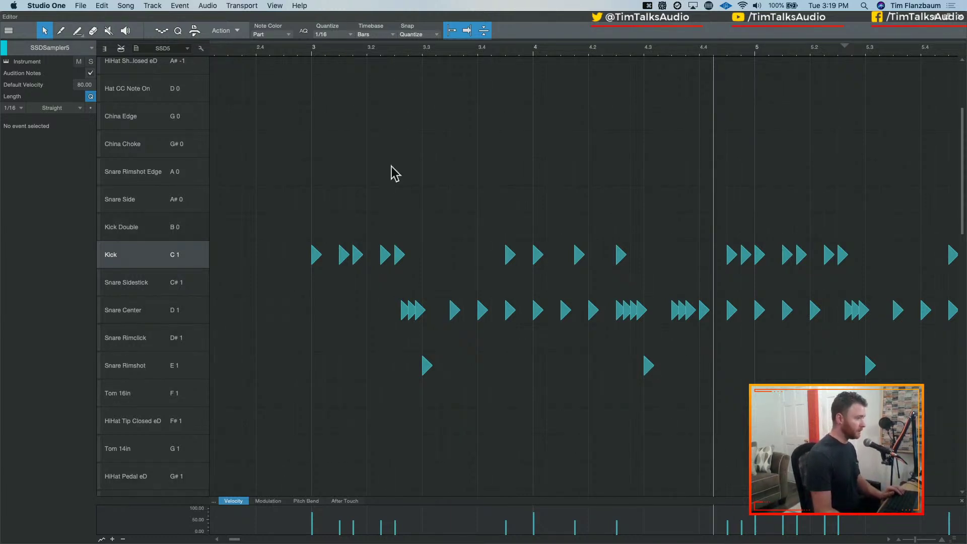
Draw a rising velocity ramp across the two pickup Kick notes before bar 5 and play the result back
{"action": "left_click", "coordinate": [77, 31]}
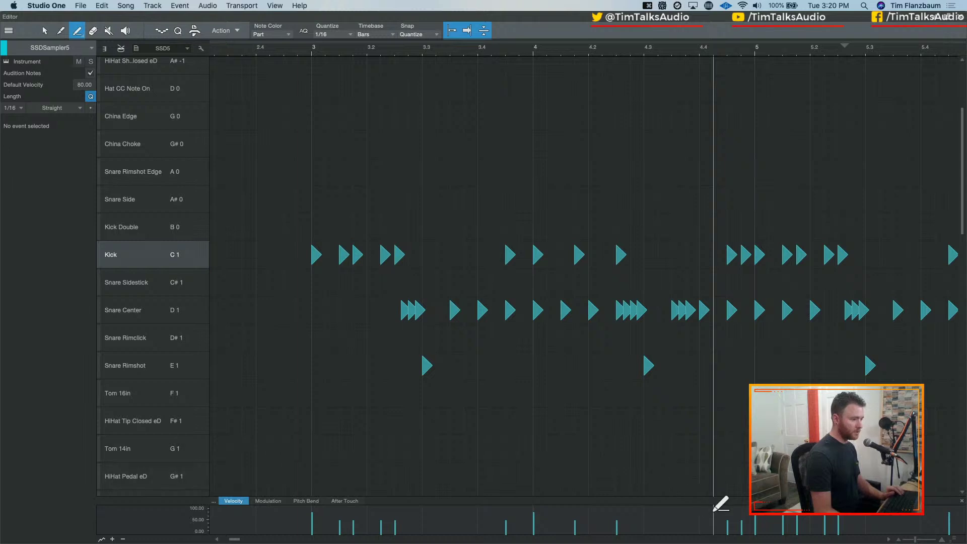
{"action": "left_click_drag", "start_coordinate": [723, 522], "coordinate": [747, 512]}
{"action": "key", "text": "space"}
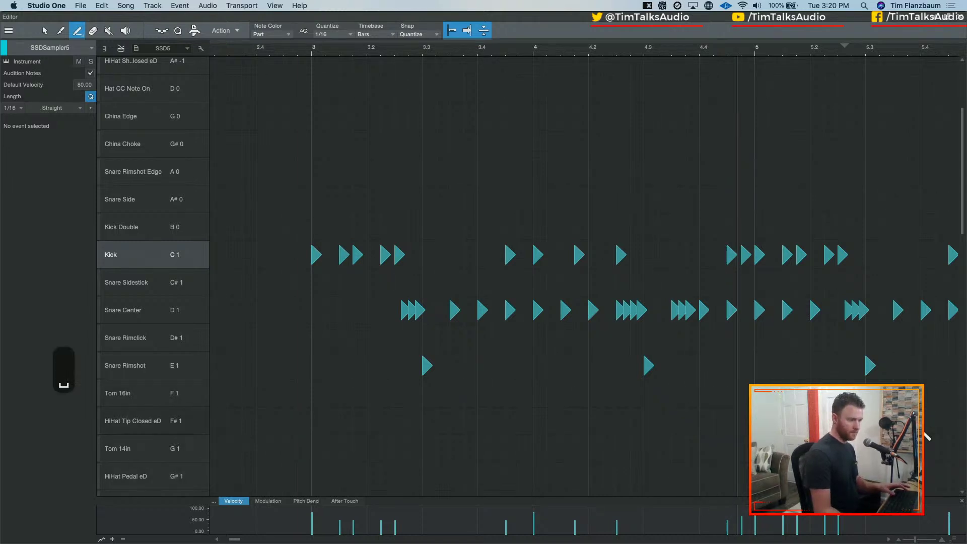
{"action": "key", "text": "space"}
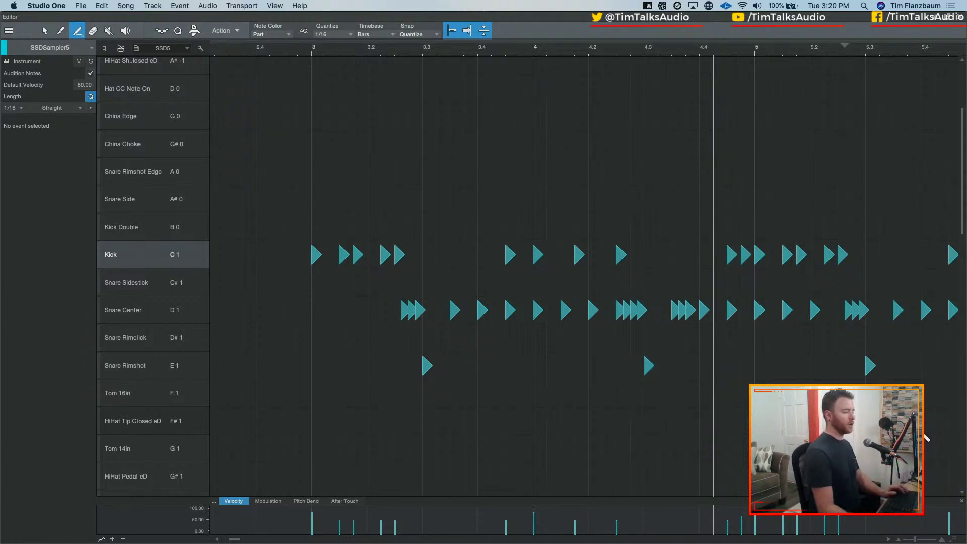
Delete all Kick notes from the bar 5 downbeat onward, keeping the two pickup notes before it
{"action": "key", "text": "w"}
{"action": "key", "text": "w"}
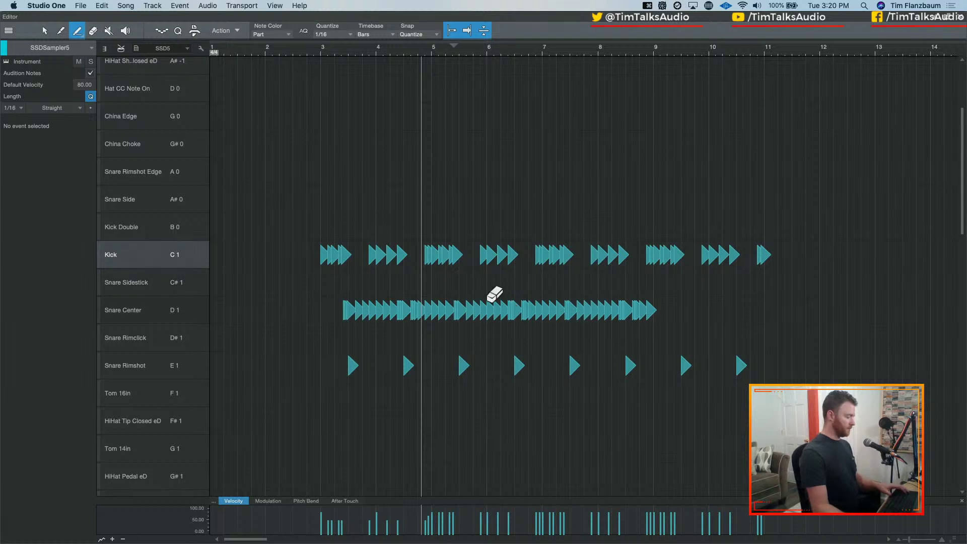
{"action": "key", "text": "1"}
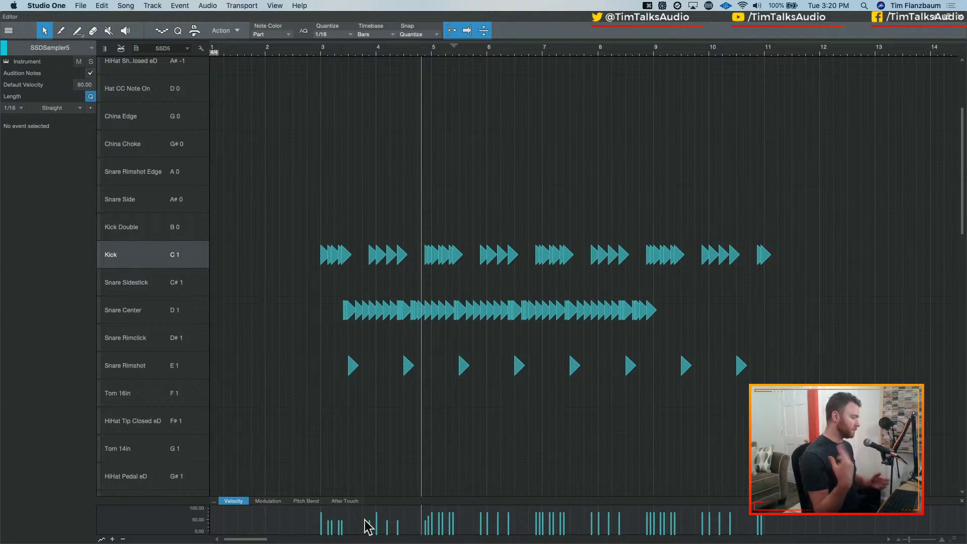
{"action": "key", "text": "e"}
{"action": "key", "text": "e"}
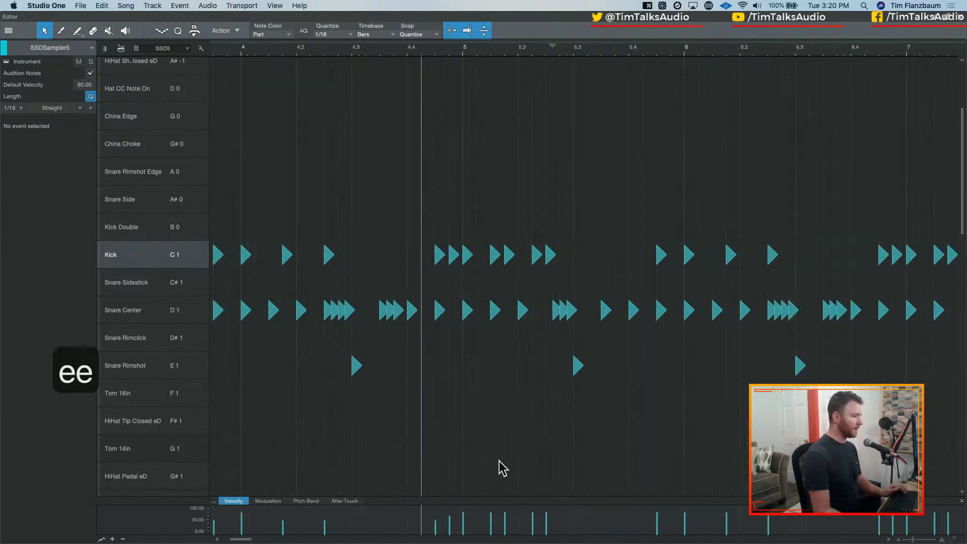
{"action": "key", "text": "w"}
{"action": "key", "text": "e"}
{"action": "left_click_drag", "start_coordinate": [462, 213], "coordinate": [863, 262]}
{"action": "key", "text": "w"}
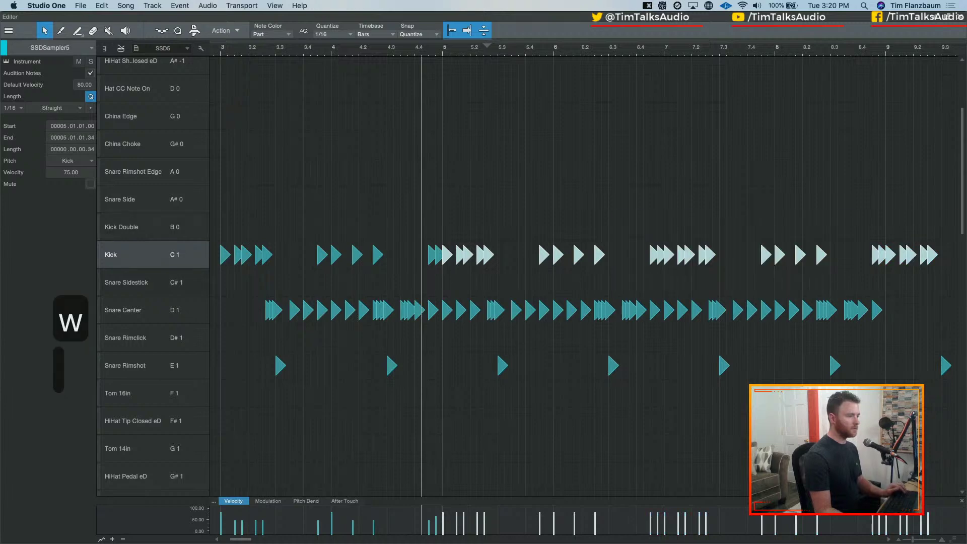
{"action": "key", "text": "w"}
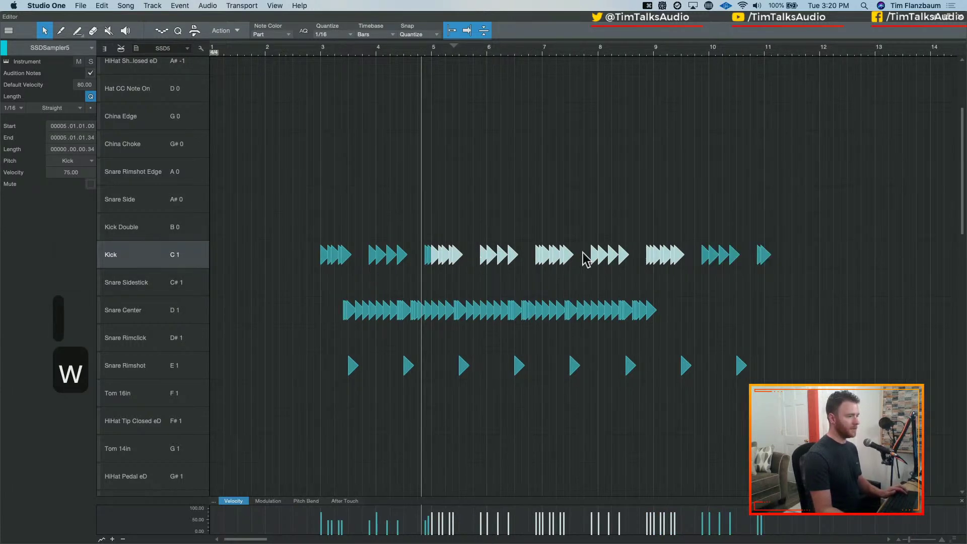
{"action": "left_click_drag", "start_coordinate": [635, 213], "coordinate": [822, 276]}
{"action": "key", "text": "Delete"}
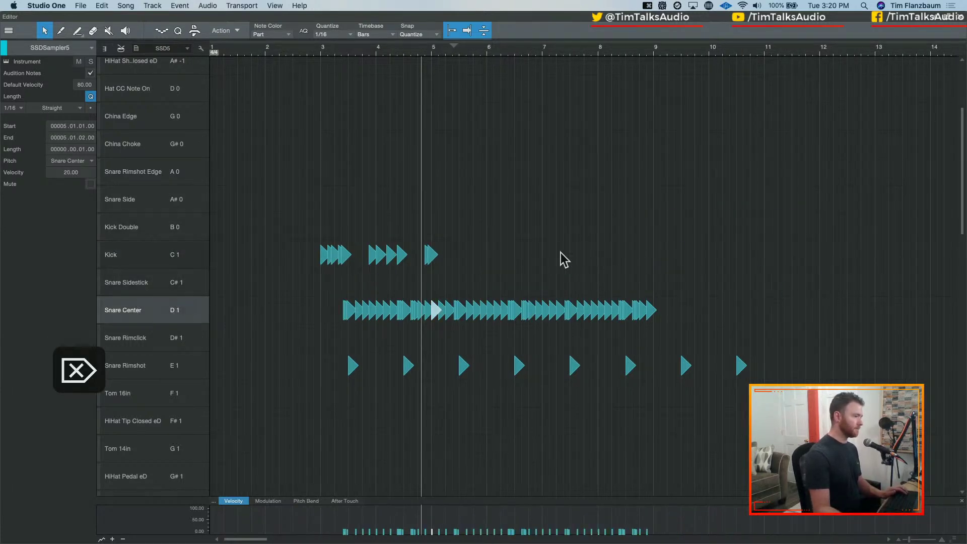
Duplicate the Kick pattern of bars 3 and 4 three times, filling bars 5 to 10
{"action": "left_click_drag", "start_coordinate": [535, 213], "coordinate": [312, 278]}
{"action": "key", "text": "d"}
{"action": "key", "text": "d"}
{"action": "key", "text": "d"}
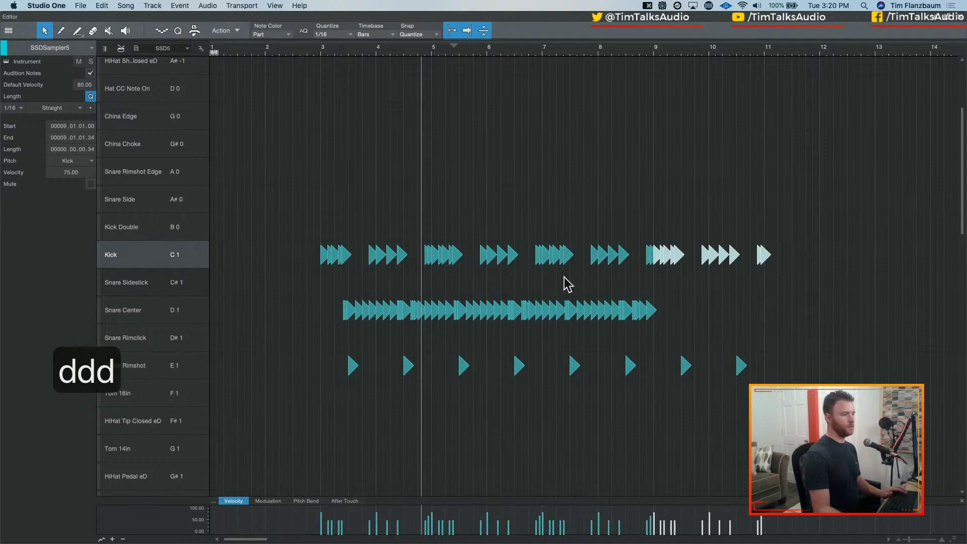
{"action": "mouse_move", "coordinate": [691, 297]}
{"action": "left_mouse_down"}
{"action": "mouse_move", "coordinate": [315, 311]}
{"action": "mouse_move", "coordinate": [704, 329]}
{"action": "mouse_move", "coordinate": [688, 282]}
{"action": "left_mouse_up"}
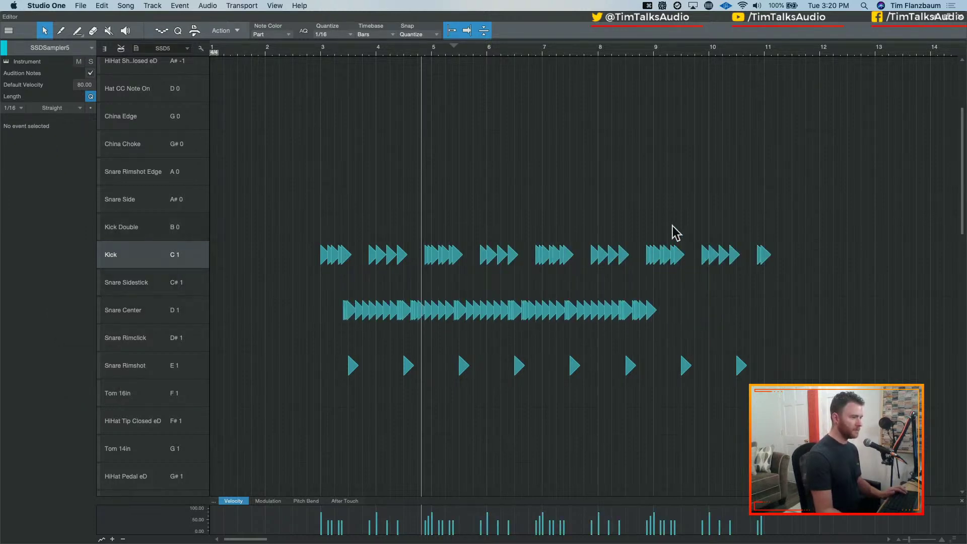
{"action": "left_click_drag", "start_coordinate": [808, 186], "coordinate": [769, 212]}
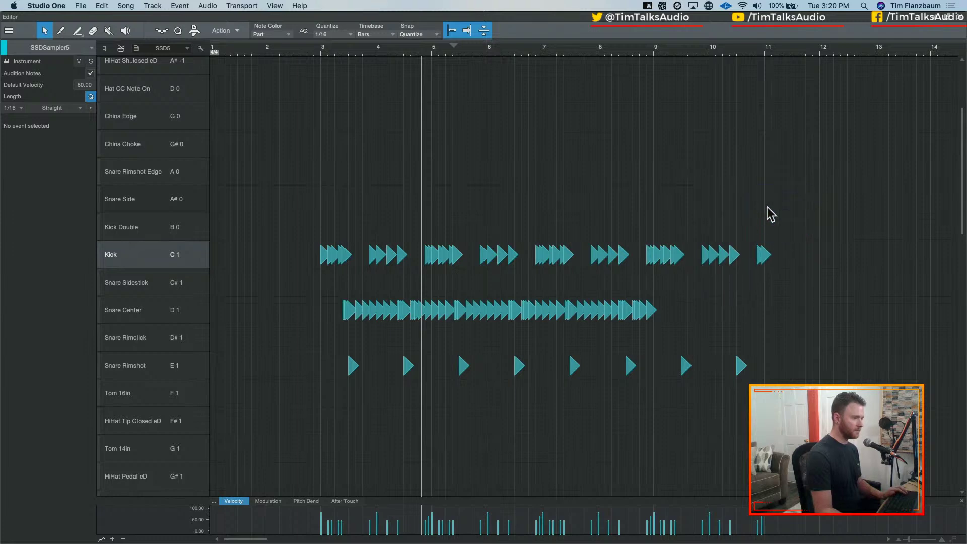
Duplicate the Snare Center notes of bars 7 and 8 into bars 9 and 10 and play the groove from just before bar 3
{"action": "left_click_drag", "start_coordinate": [668, 267], "coordinate": [540, 332]}
{"action": "key", "text": "d"}
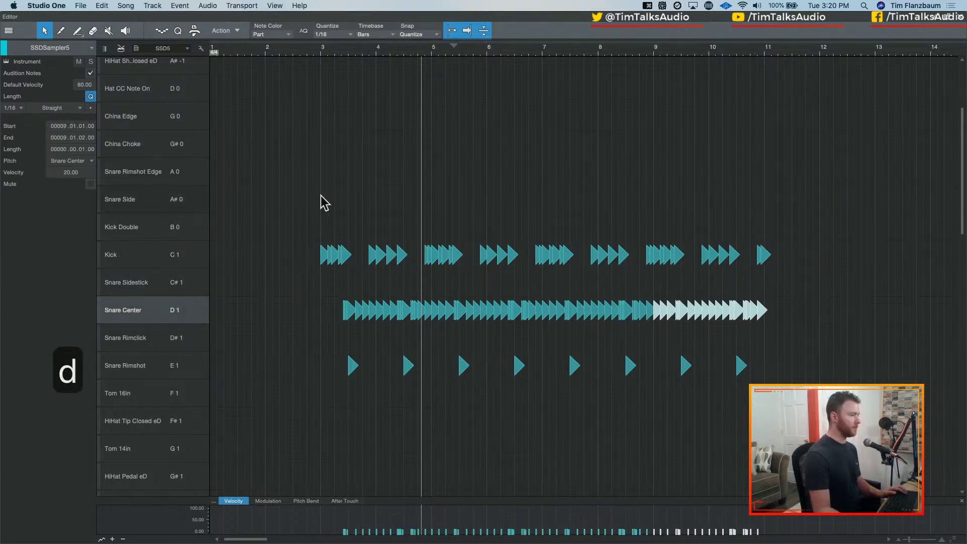
{"action": "left_click", "coordinate": [313, 50]}
{"action": "key", "text": "space"}
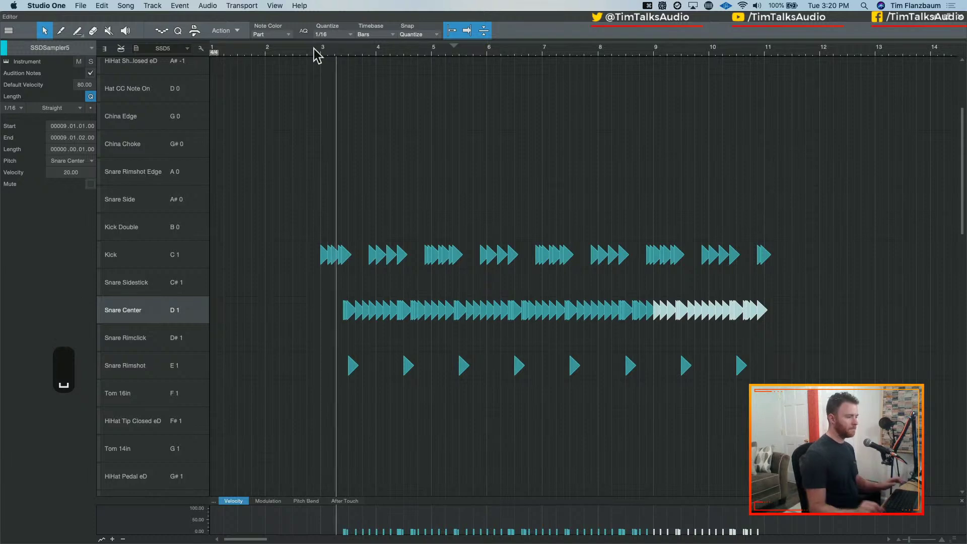
{"action": "left_click", "coordinate": [141, 257]}
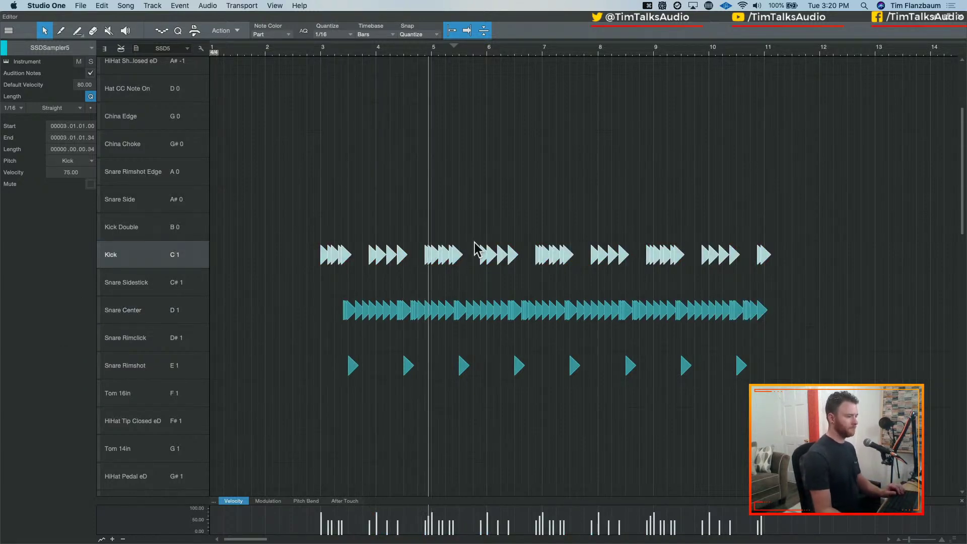
{"action": "key", "text": "space"}
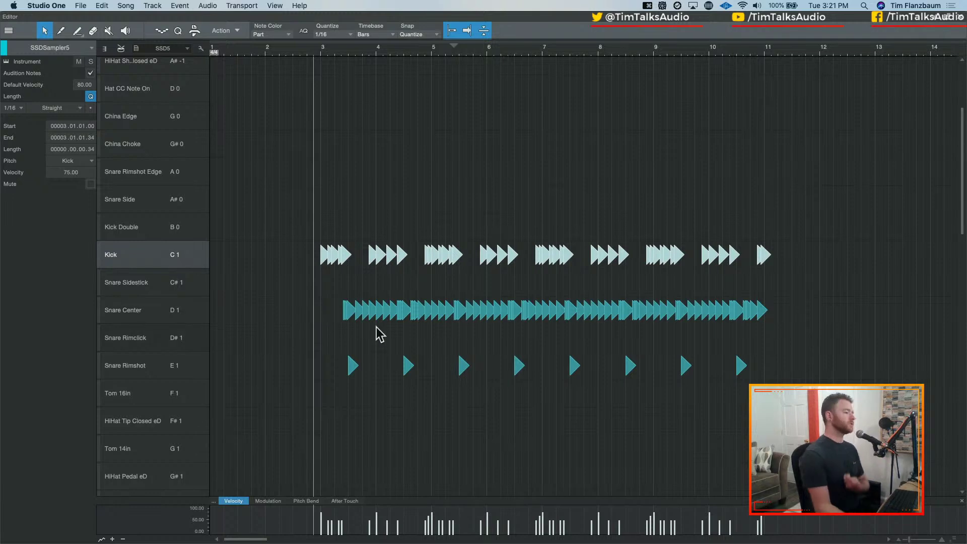
Humanize all notes with an added velocity range of -9% to 11% and a note start range of 0.00.00
{"action": "left_click", "coordinate": [135, 372]}
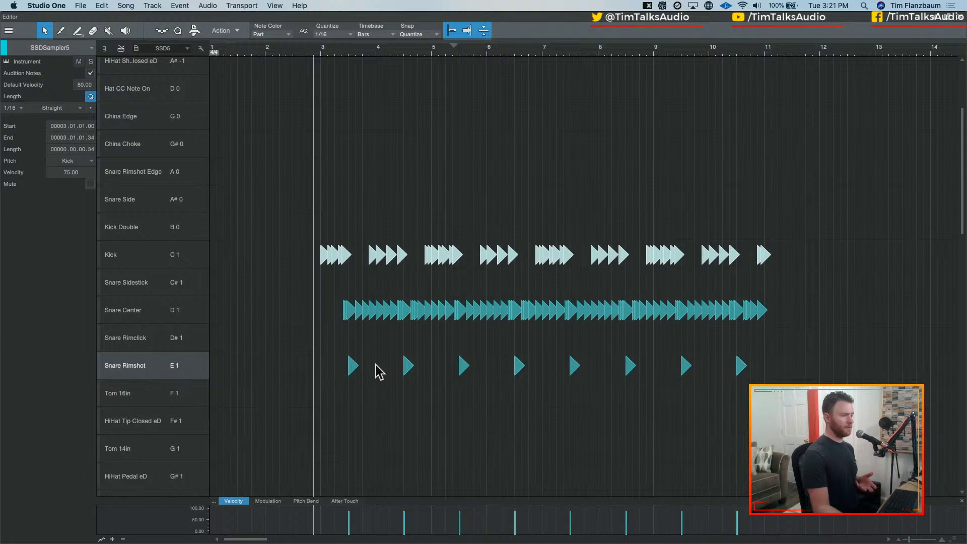
{"action": "left_click", "coordinate": [182, 316]}
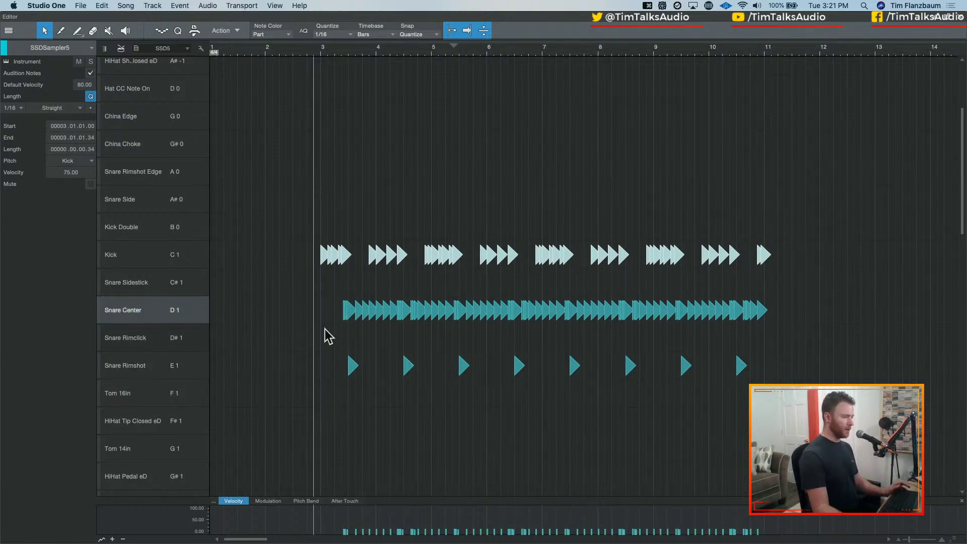
{"action": "scroll", "coordinate": [328, 327], "scroll_direction": "down", "scroll_amount": 2}
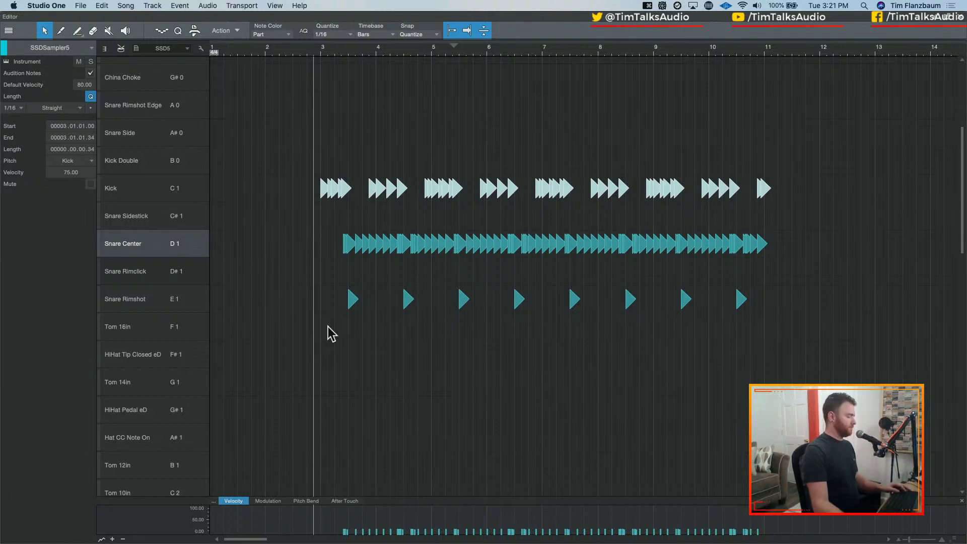
{"action": "key", "text": "super+a"}
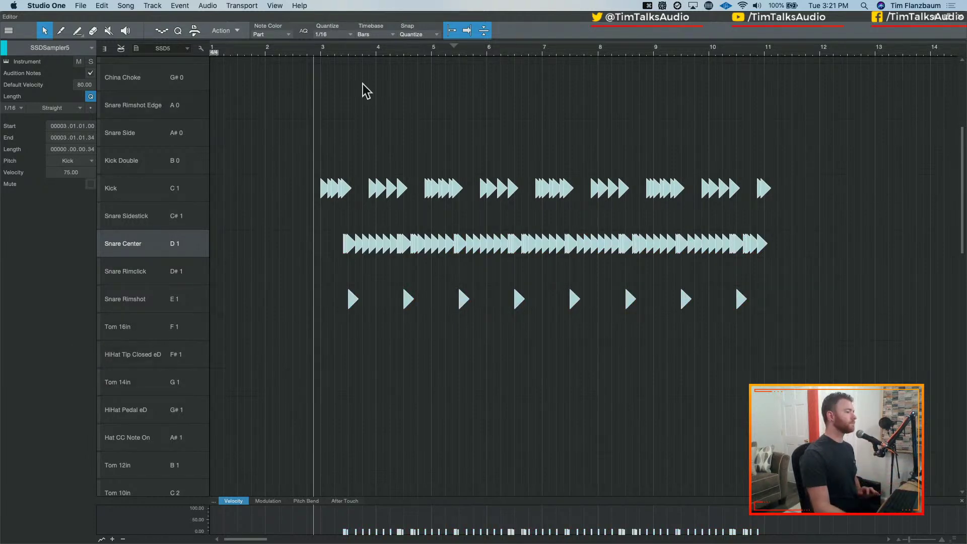
{"action": "left_click", "coordinate": [237, 28]}
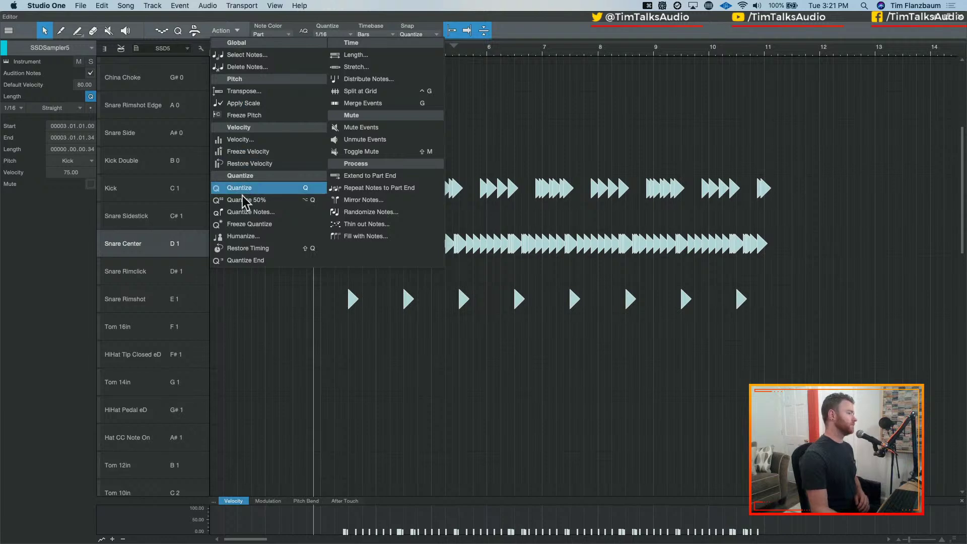
{"action": "left_click", "coordinate": [236, 235]}
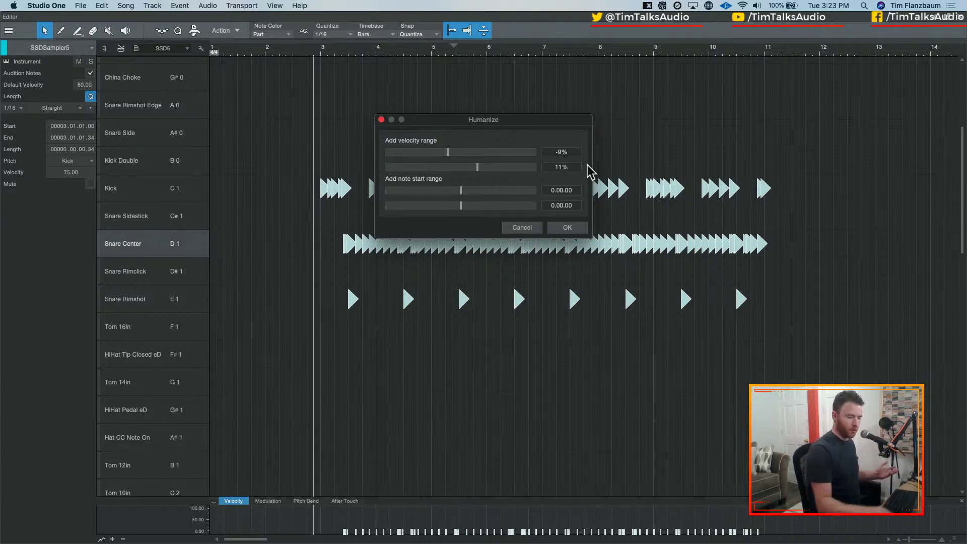
{"action": "left_click", "coordinate": [567, 228]}
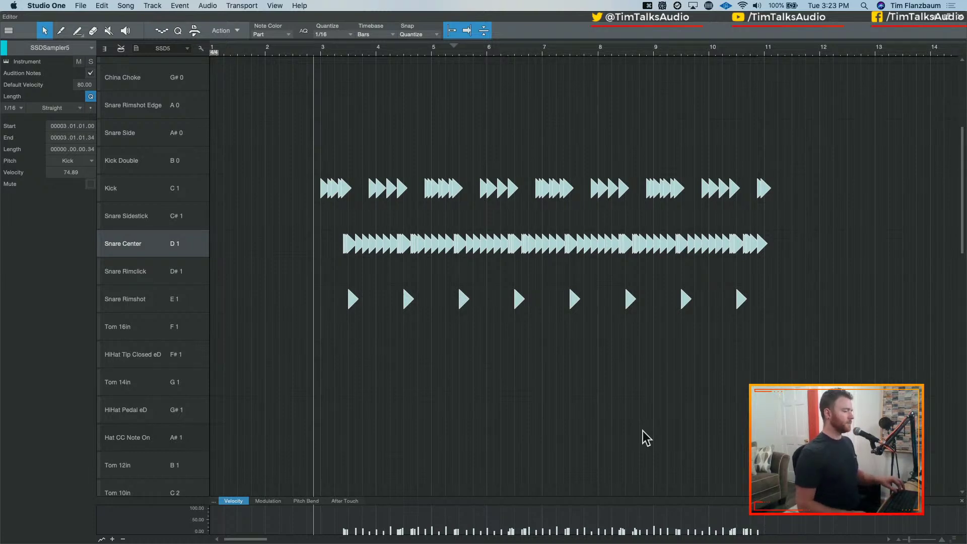
Compare the groove with the humanizing undone and redone, playing it from just before bar 3 each time
{"action": "key", "text": "super+z"}
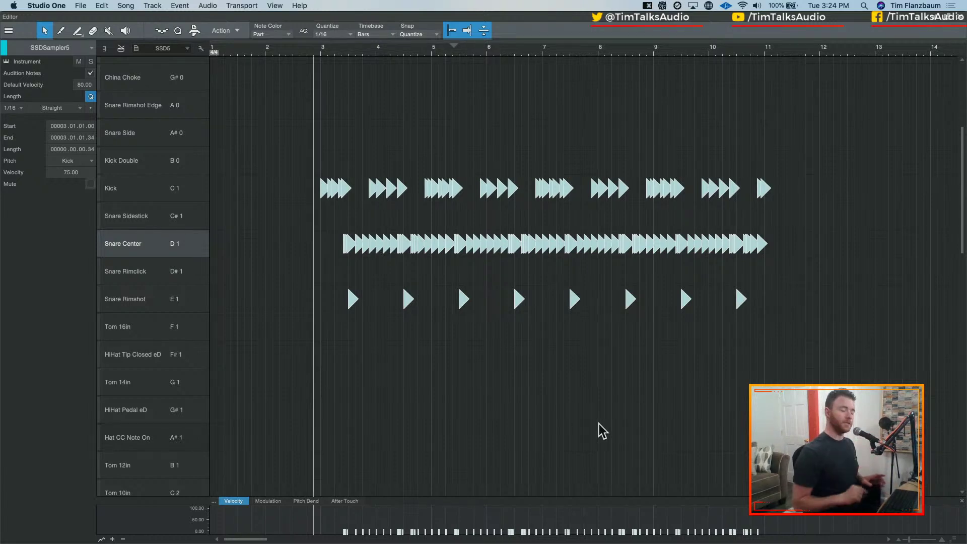
{"action": "key", "text": "space"}
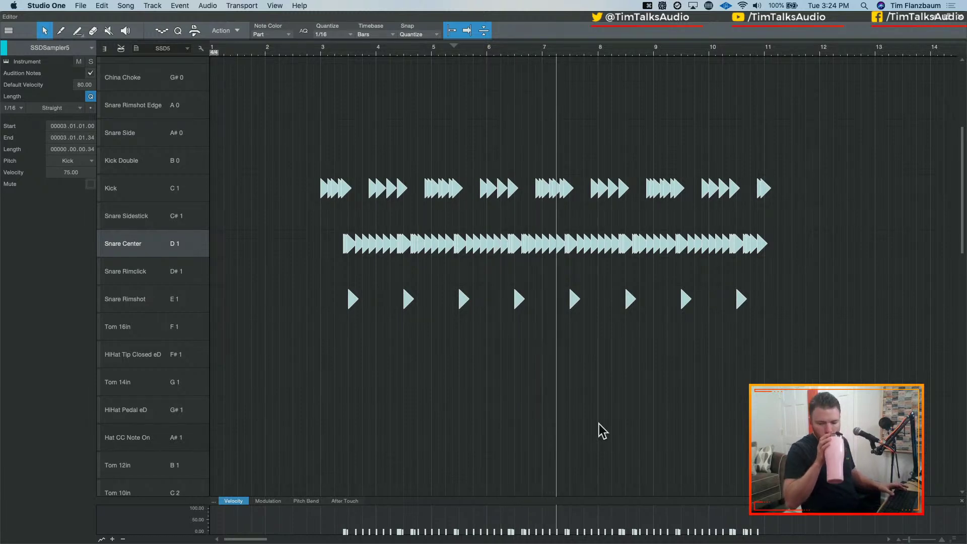
{"action": "key", "text": "space"}
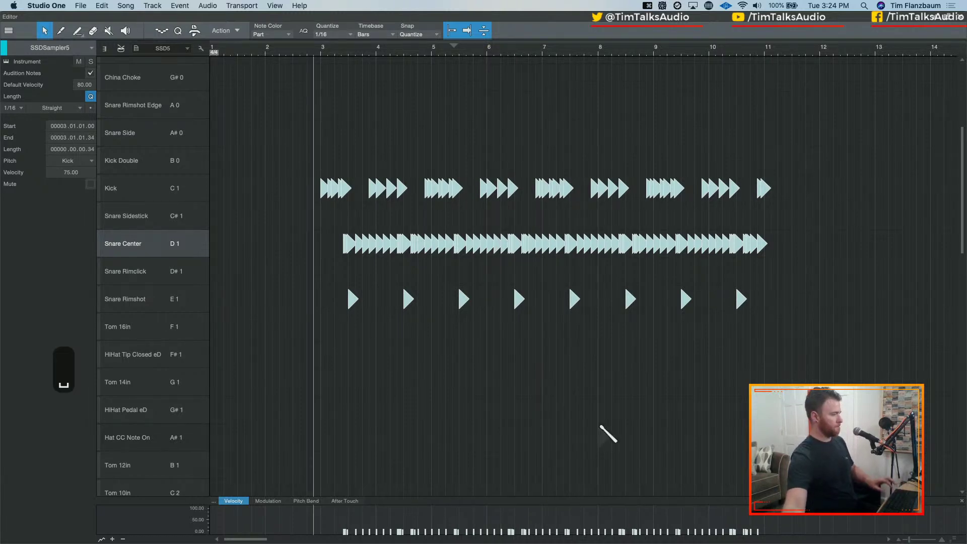
{"action": "key", "text": "shift+super+z"}
{"action": "key", "text": "space"}
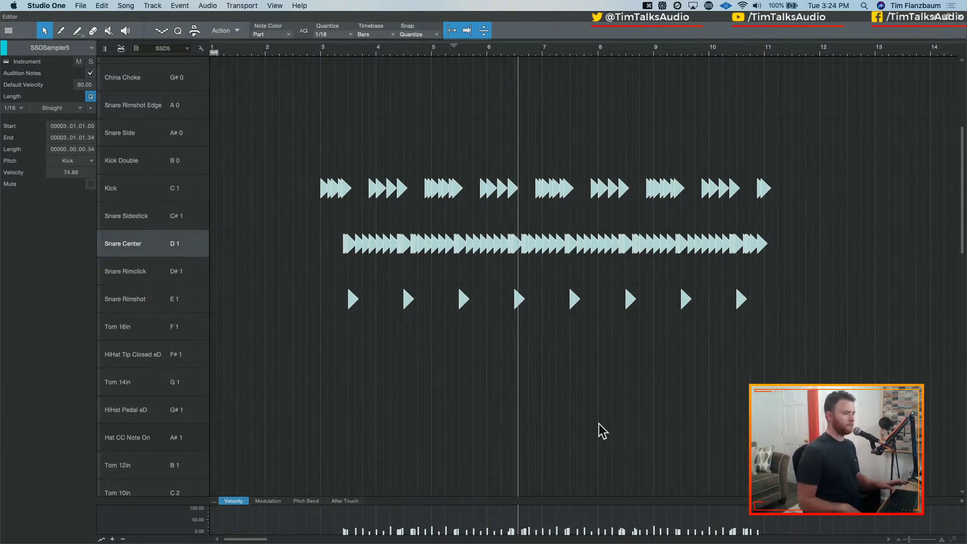
{"action": "key", "text": "space"}
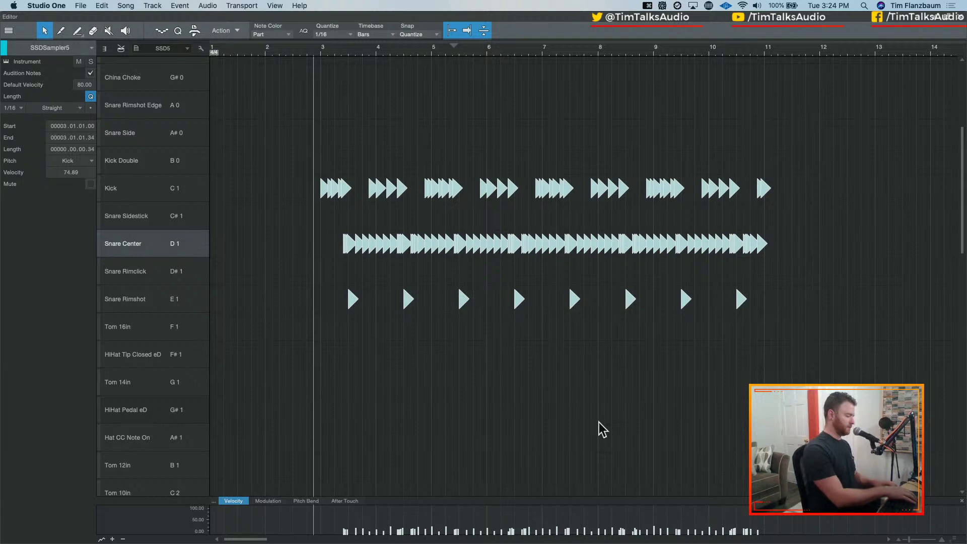
Return to the arrangement with the mixer console shown and mute the ANA2 channel
{"action": "key", "text": "F3"}
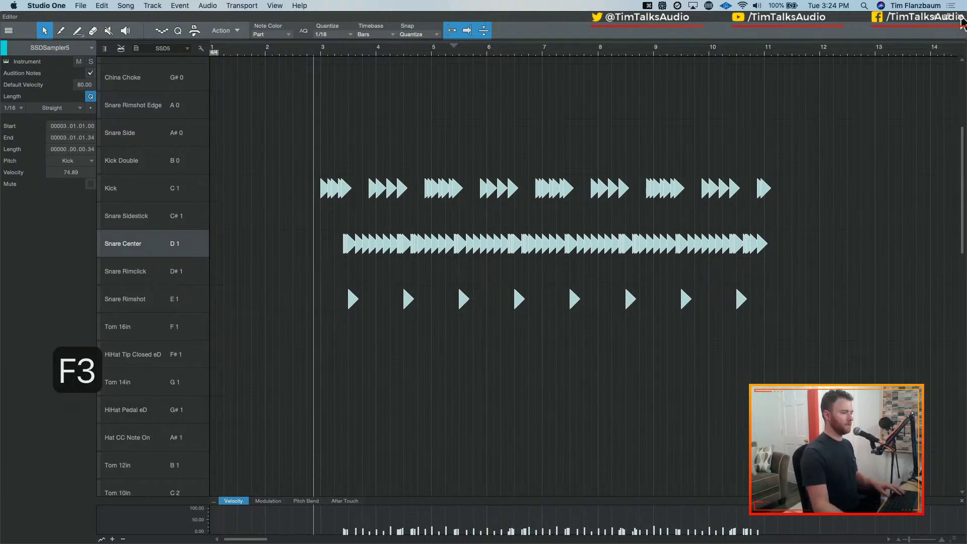
{"action": "key", "text": "F3"}
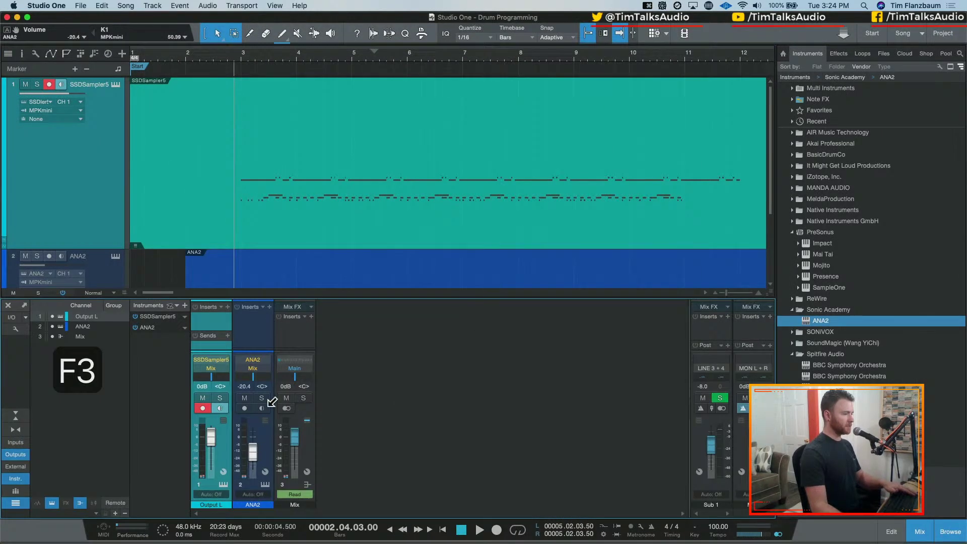
{"action": "left_click", "coordinate": [244, 398]}
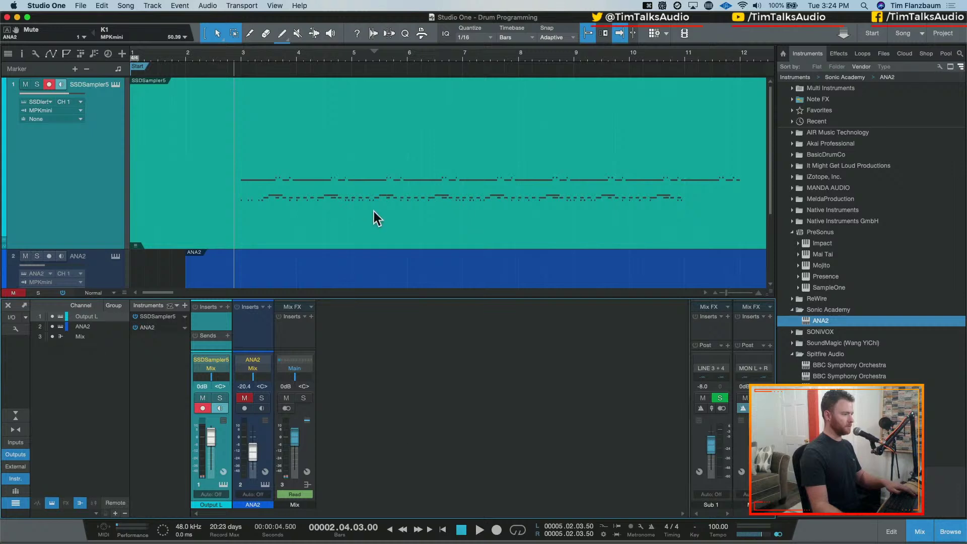
Reopen the SSDSampler5 notes, undo the humanizing, and inspect the Ride Bow Tip and Snare Center velocities with all notes selected
{"action": "double_click", "coordinate": [385, 234]}
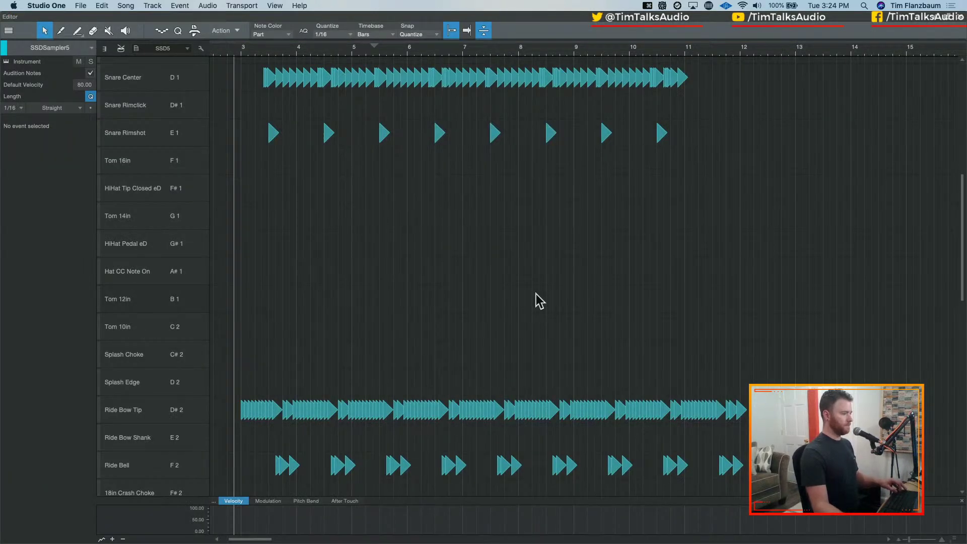
{"action": "key", "text": "super+z"}
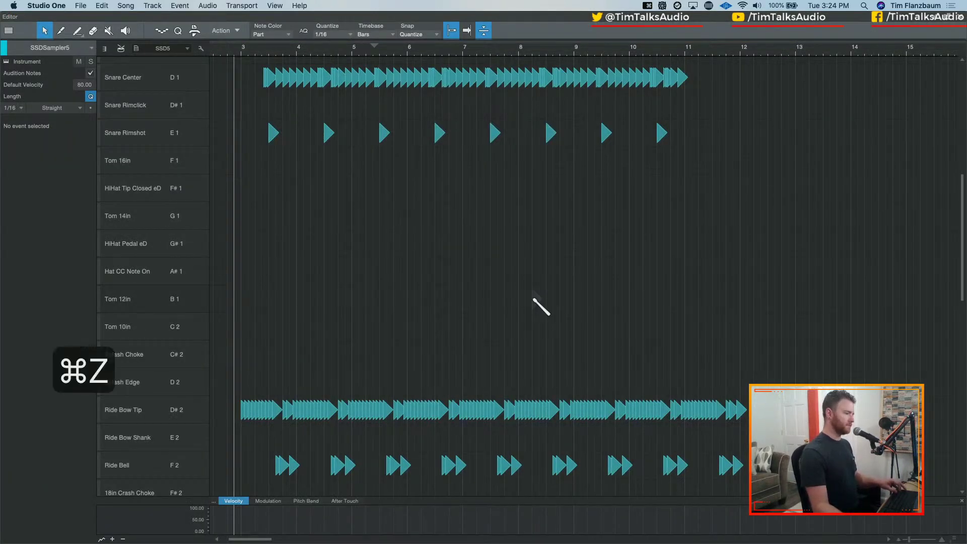
{"action": "key", "text": "super+z"}
{"action": "key", "text": "shift+super+z"}
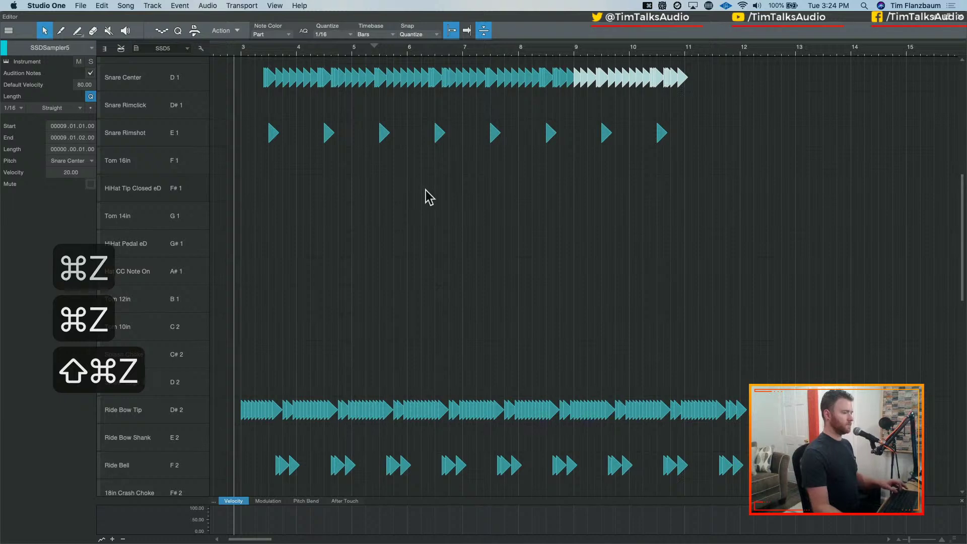
{"action": "key", "text": "super+a"}
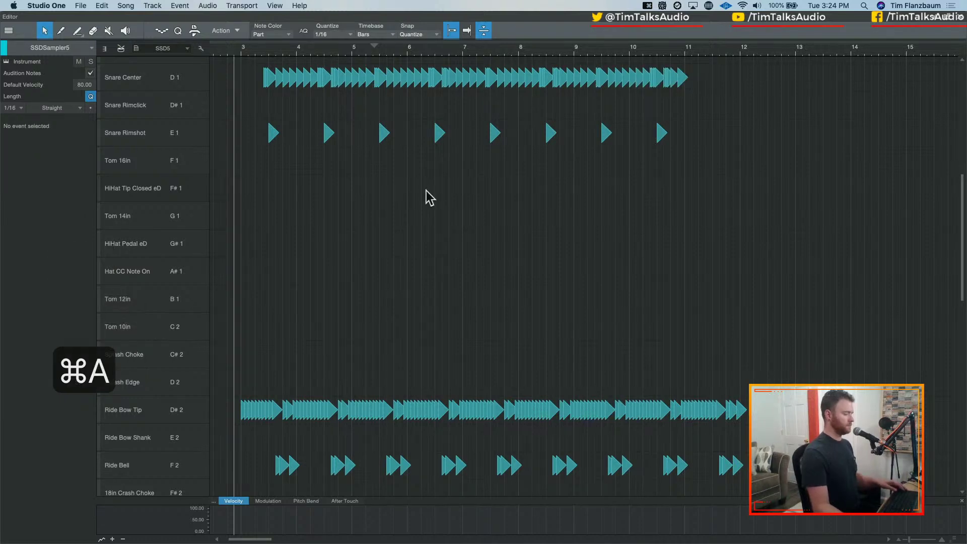
{"action": "key", "text": "super+a"}
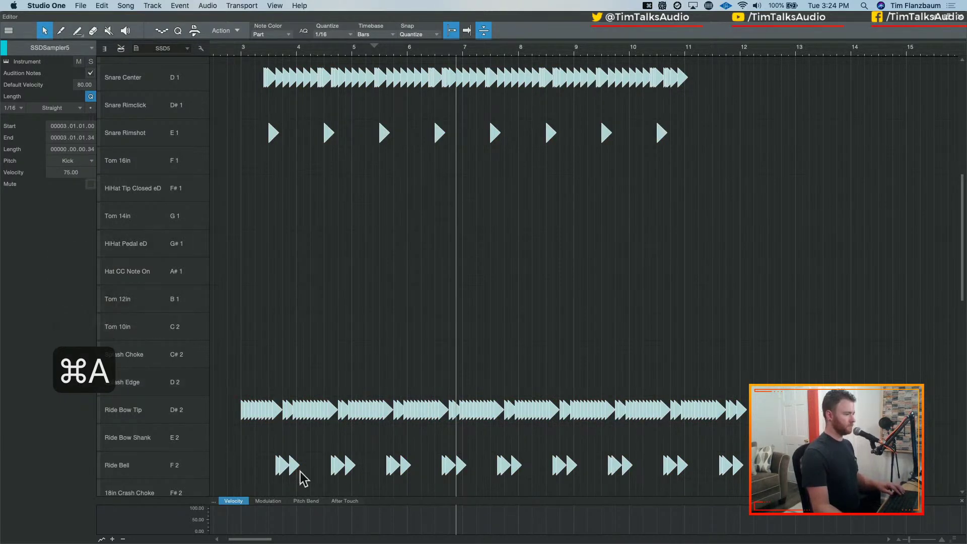
{"action": "left_click", "coordinate": [179, 414]}
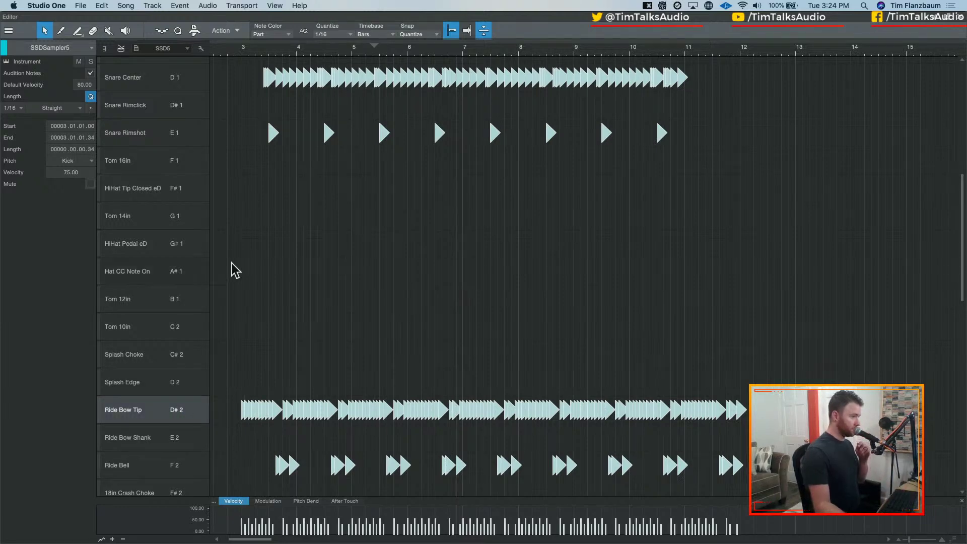
{"action": "scroll", "coordinate": [221, 202], "scroll_direction": "down", "scroll_amount": 1}
{"action": "left_click", "coordinate": [198, 83]}
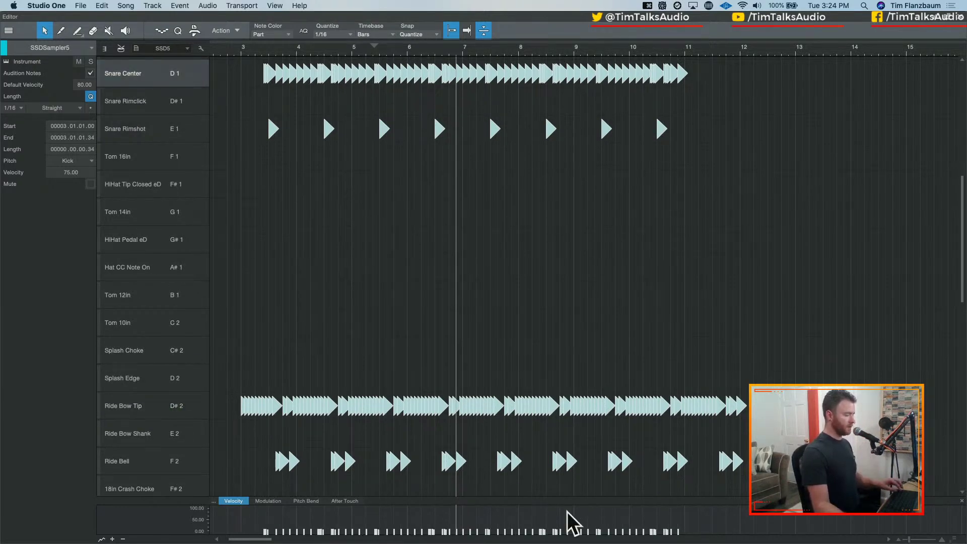
Play the groove from bar 3 with the humanizing undone, restore the humanizing and play it again from bar 3
{"action": "key", "text": "super+shift+z"}
{"action": "key", "text": "super+z"}
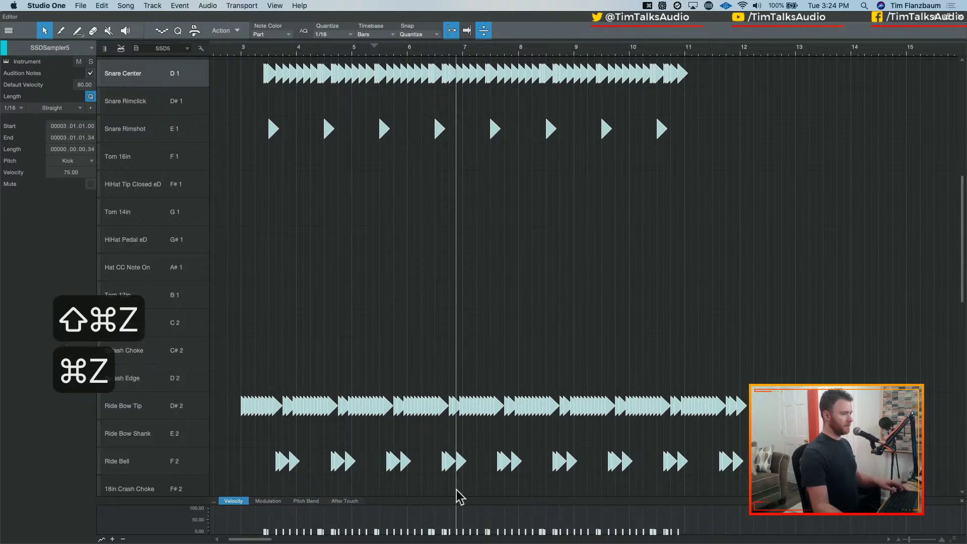
{"action": "key", "text": "space"}
{"action": "key", "text": "space"}
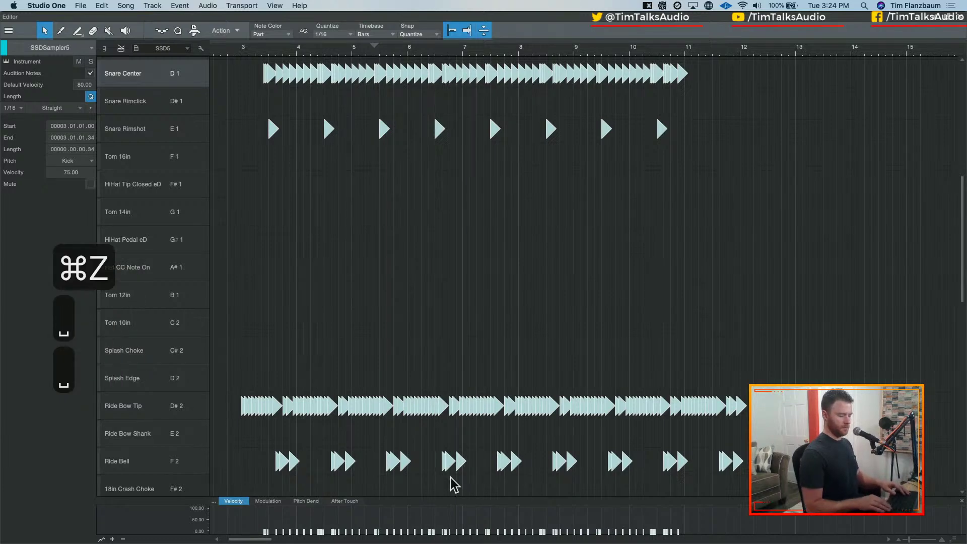
{"action": "left_click", "coordinate": [243, 51]}
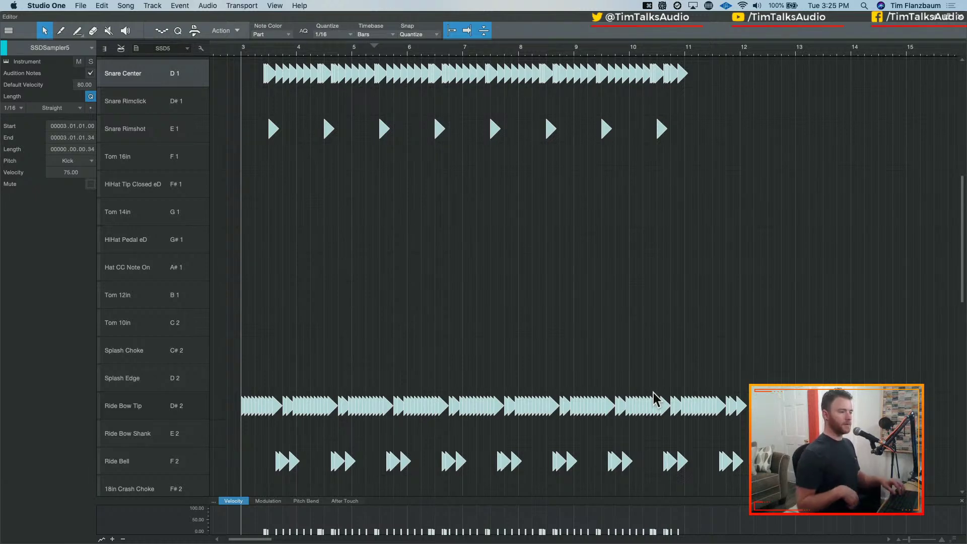
{"action": "key", "text": "space"}
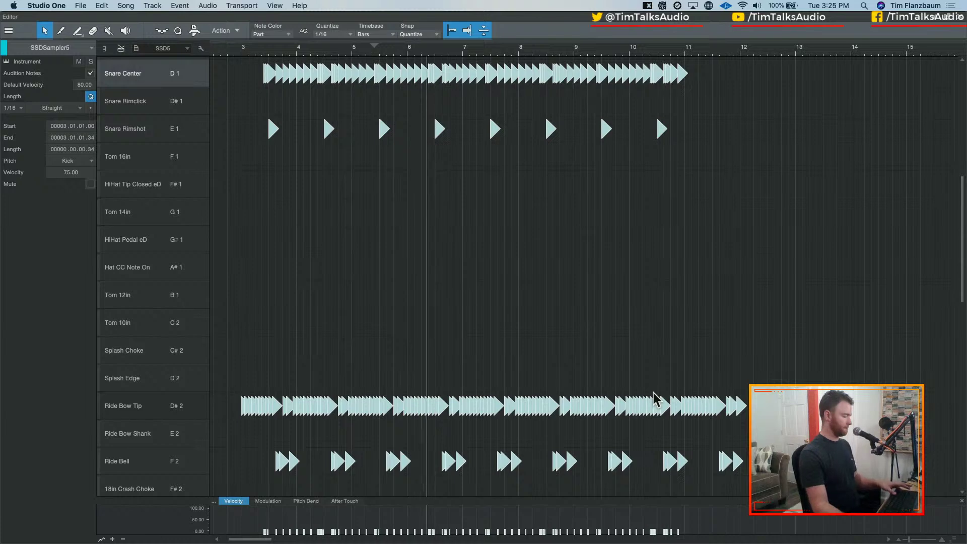
{"action": "key", "text": "space"}
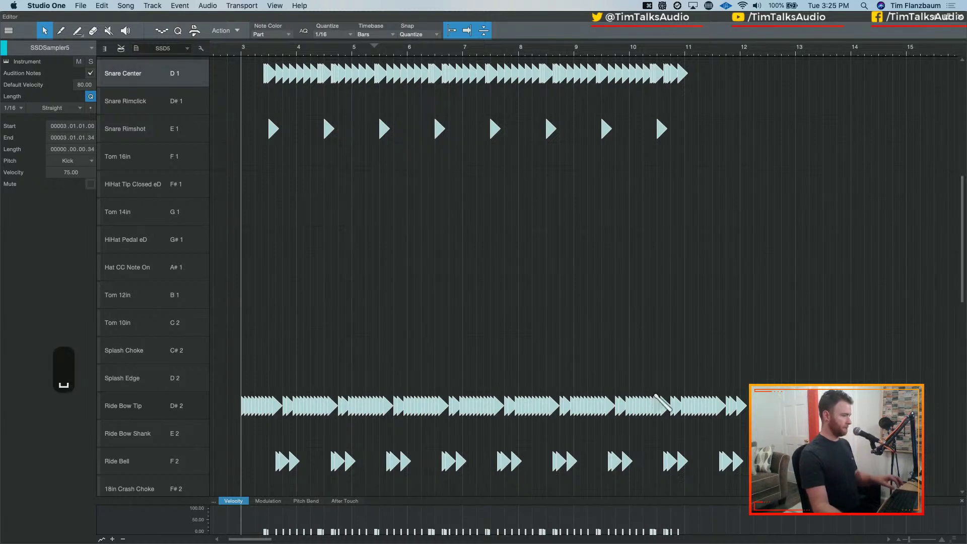
{"action": "key", "text": "shift+super+z"}
{"action": "key", "text": "space"}
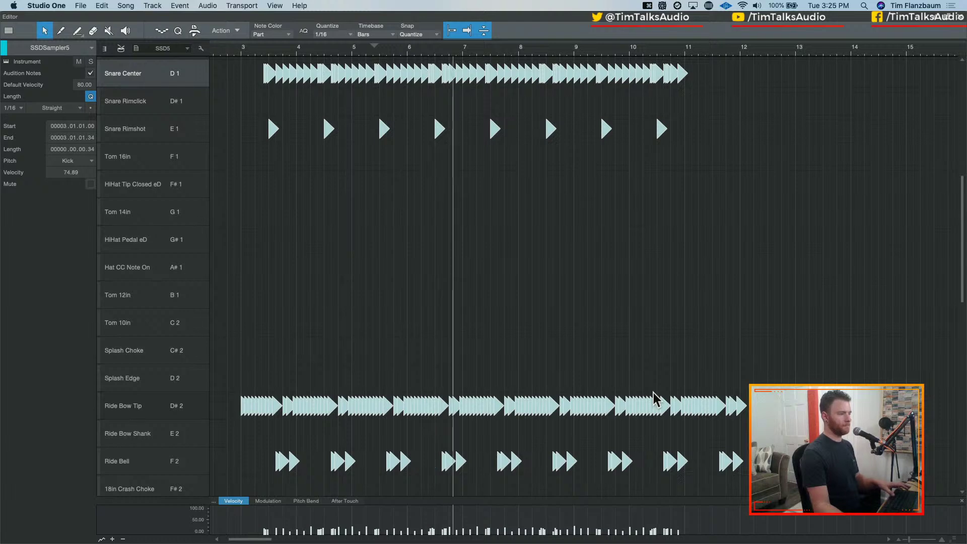
{"action": "key", "text": "space"}
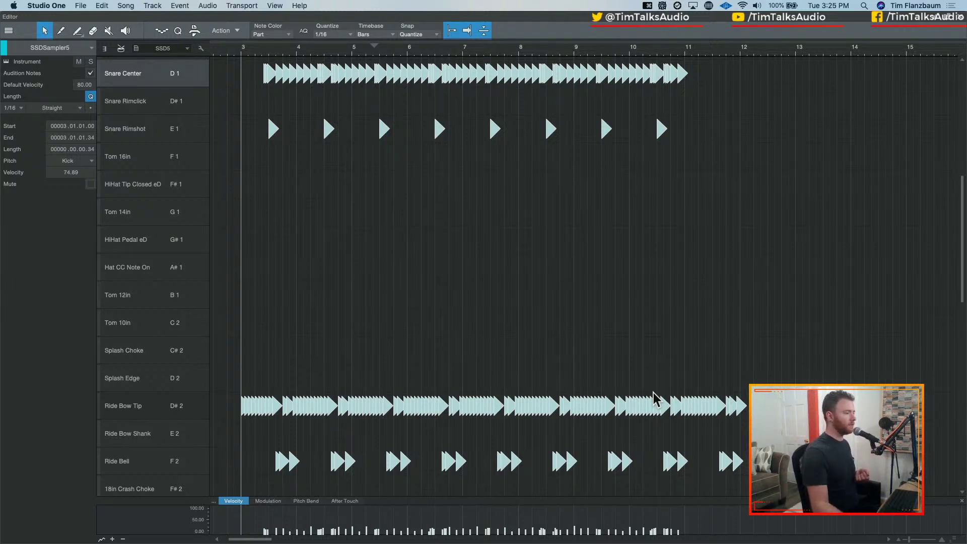
Humanize only the Ride Bow Tip notes with an added velocity range of -9% to 11% and play the groove from bar 3
{"action": "left_click", "coordinate": [149, 410]}
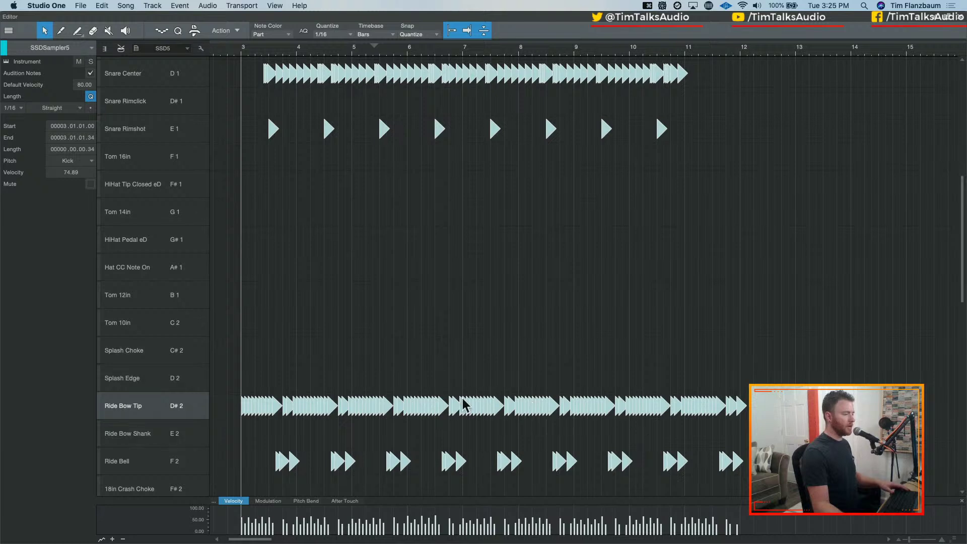
{"action": "left_click", "coordinate": [242, 387]}
{"action": "left_click_drag", "start_coordinate": [233, 364], "coordinate": [740, 419]}
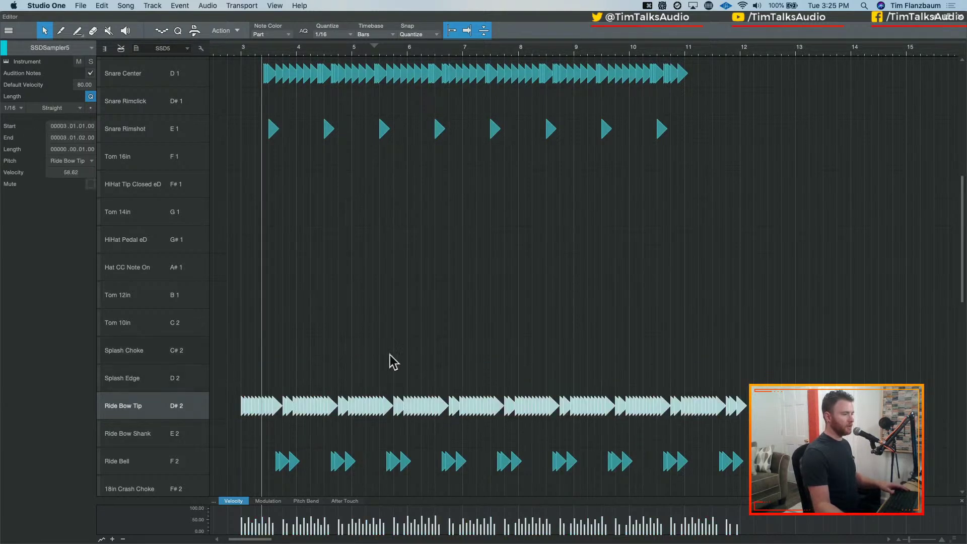
{"action": "left_click", "coordinate": [240, 32]}
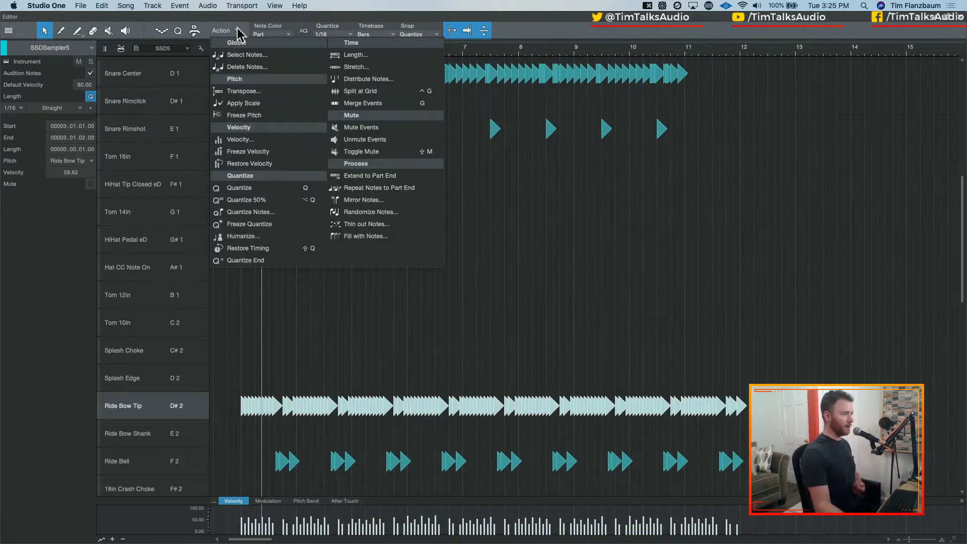
{"action": "left_click", "coordinate": [277, 241]}
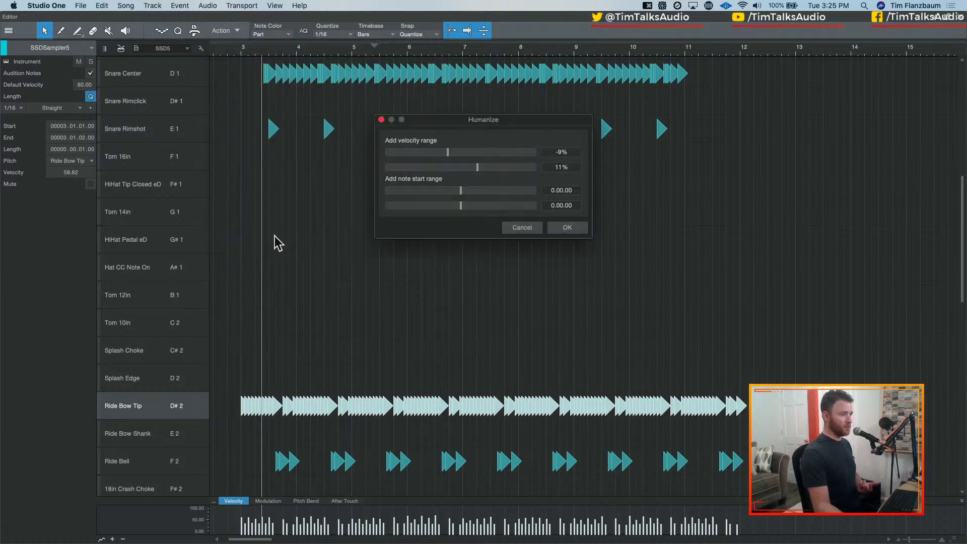
{"action": "left_click", "coordinate": [567, 227]}
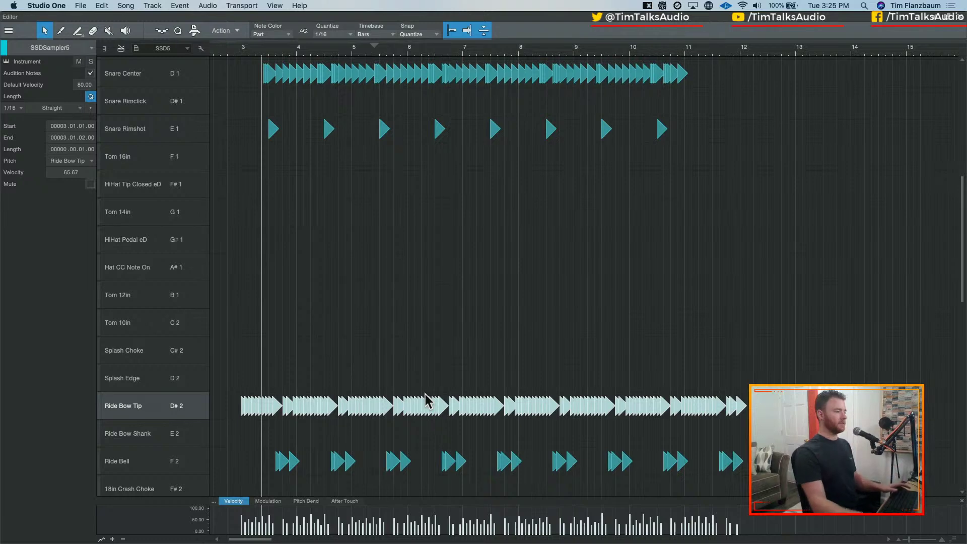
{"action": "left_click", "coordinate": [240, 51]}
{"action": "key", "text": "space"}
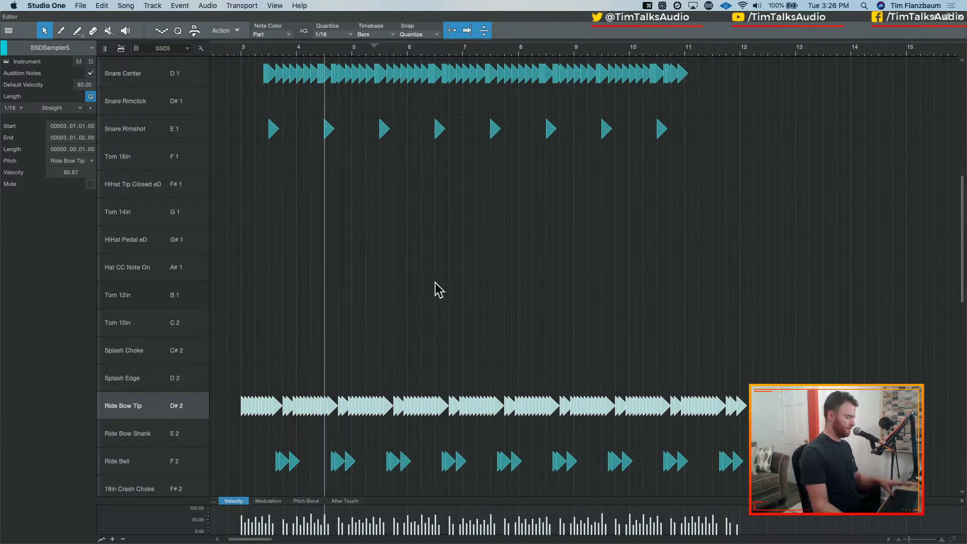
{"action": "key", "text": "space"}
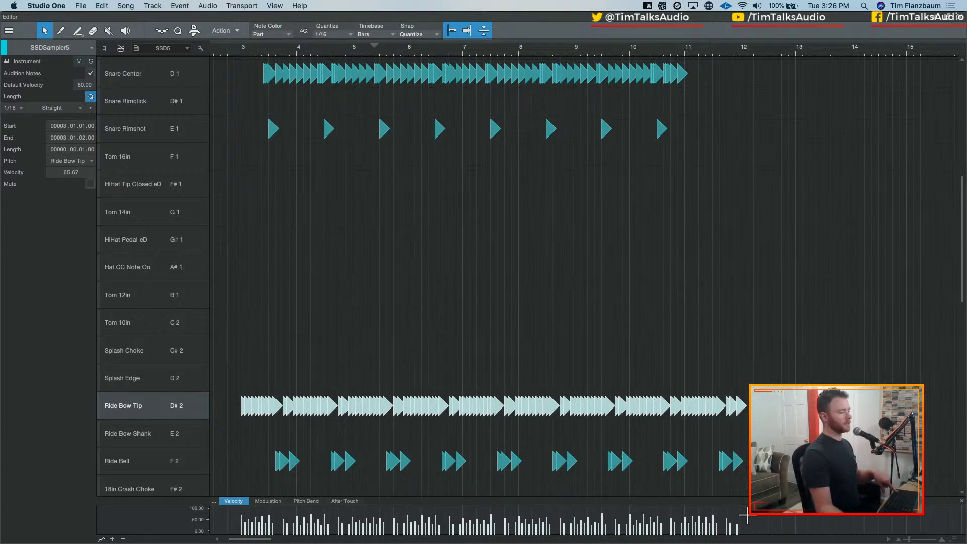
Scale down the velocities of all Ride Bow Tip notes, taking the first to about 47, and play the groove in the arrangement
{"action": "left_click_drag", "start_coordinate": [750, 516], "coordinate": [238, 518]}
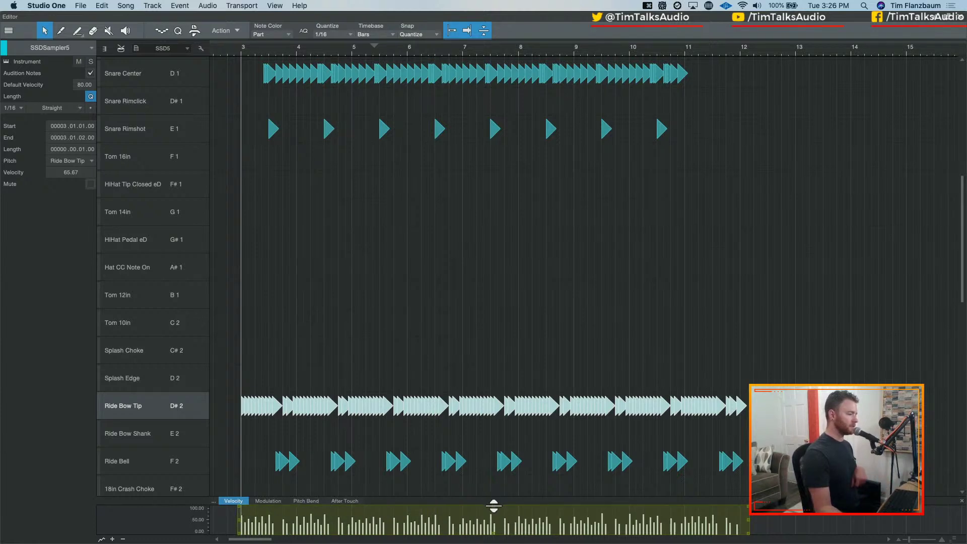
{"action": "left_click_drag", "start_coordinate": [493, 506], "coordinate": [494, 514]}
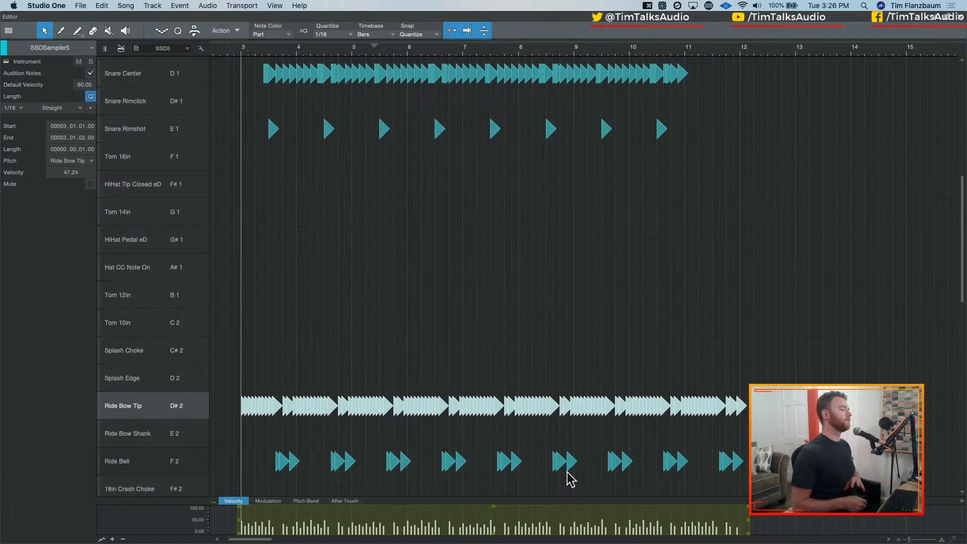
{"action": "key", "text": "space"}
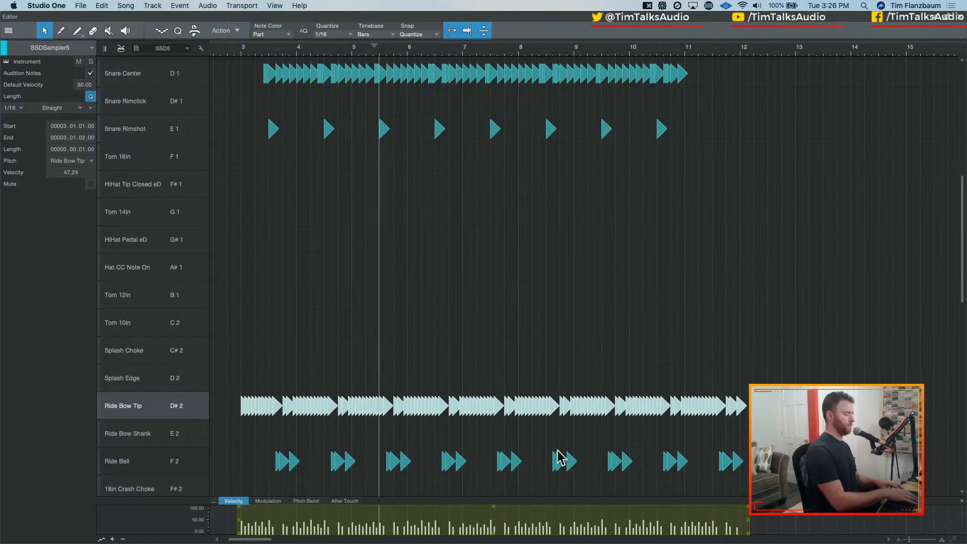
{"action": "left_click", "coordinate": [956, 23]}
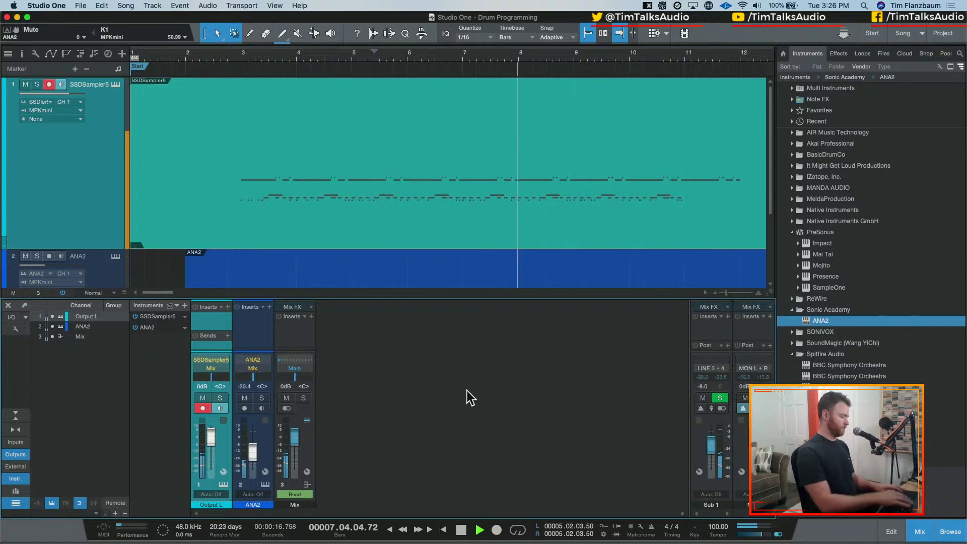
Reopen the SSDSampler5 notes, stop playback and start humanizing all notes with both velocity range limits set to 0%
{"action": "double_click", "coordinate": [320, 241]}
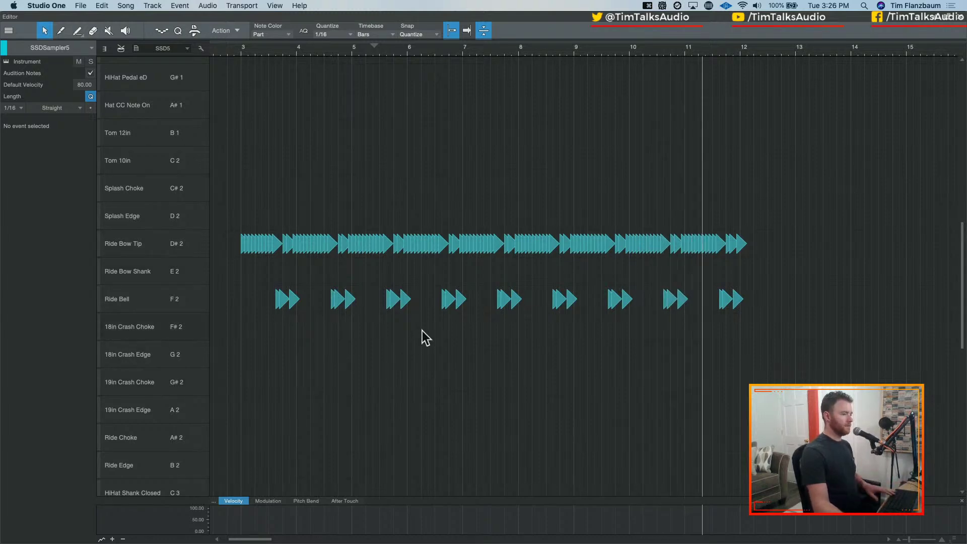
{"action": "key", "text": "space"}
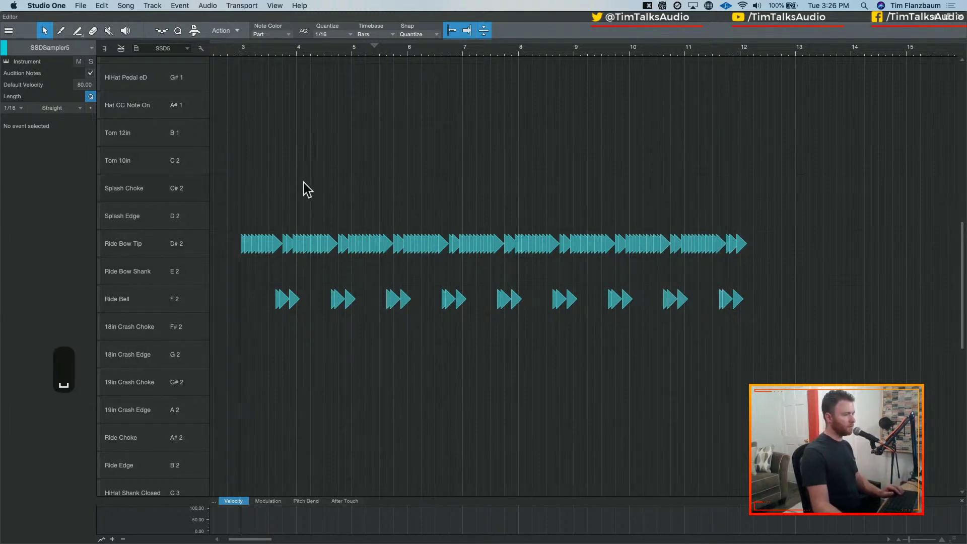
{"action": "key", "text": "super+a"}
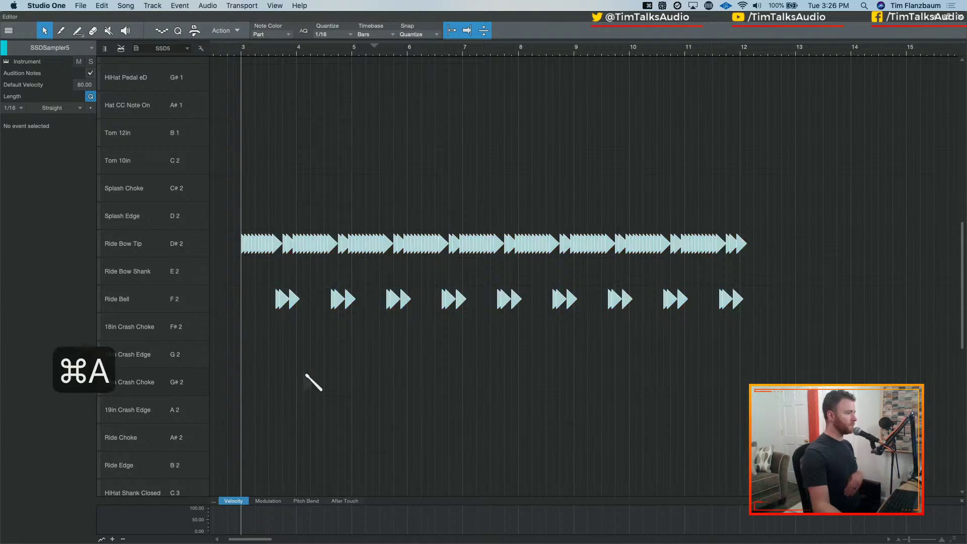
{"action": "left_click", "coordinate": [240, 36]}
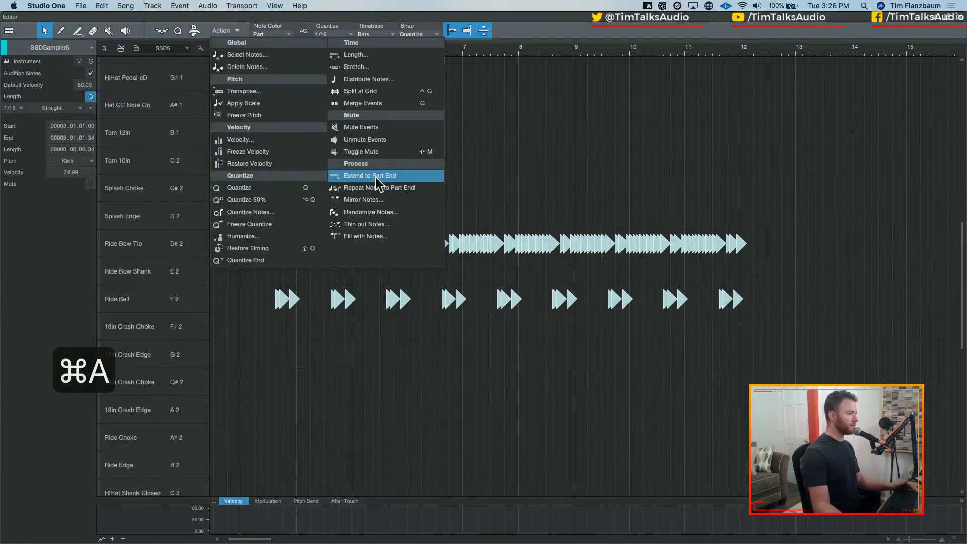
{"action": "left_click", "coordinate": [247, 231]}
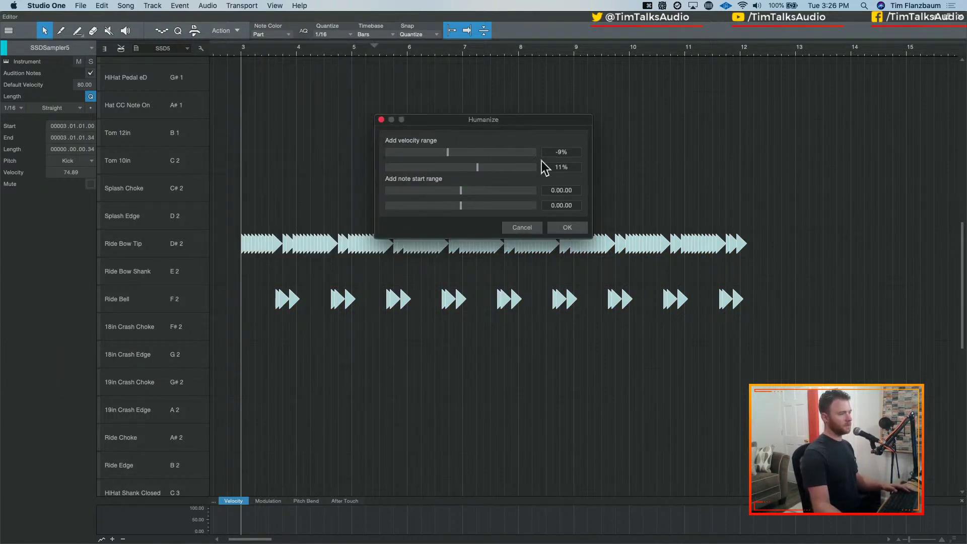
{"action": "type", "text": "0"}
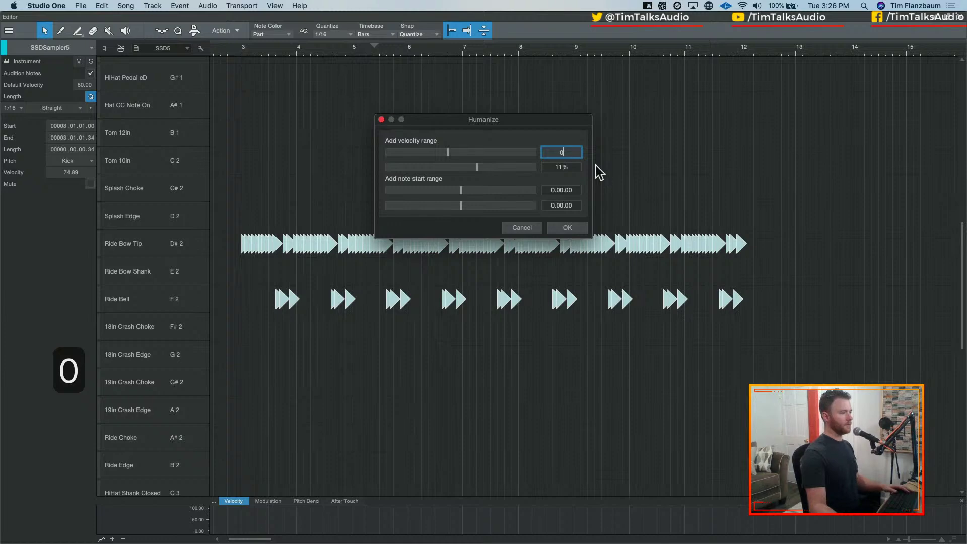
{"action": "left_click", "coordinate": [578, 167]}
{"action": "type", "text": "0"}
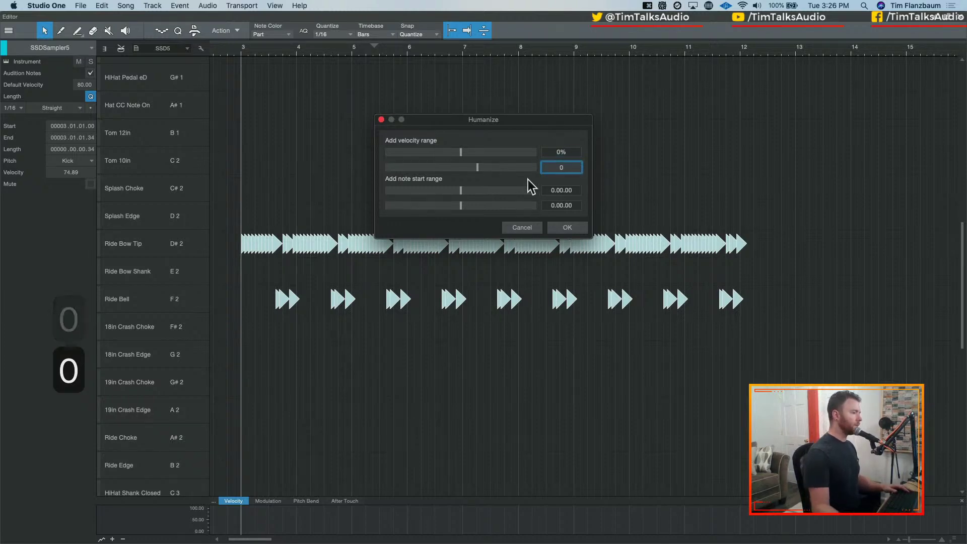
{"action": "left_click", "coordinate": [446, 204]}
{"action": "left_click_drag", "start_coordinate": [458, 206], "coordinate": [463, 208]}
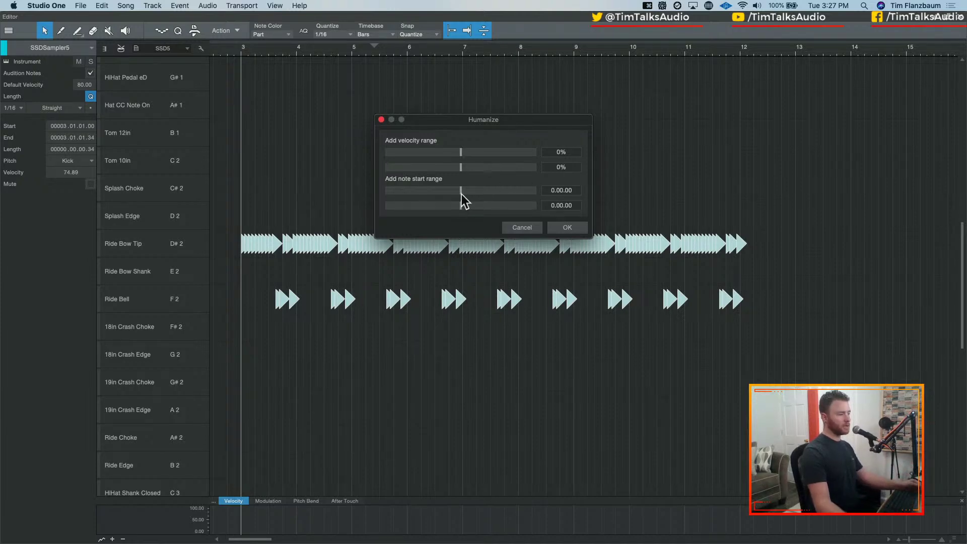
{"action": "left_click_drag", "start_coordinate": [459, 191], "coordinate": [430, 191]}
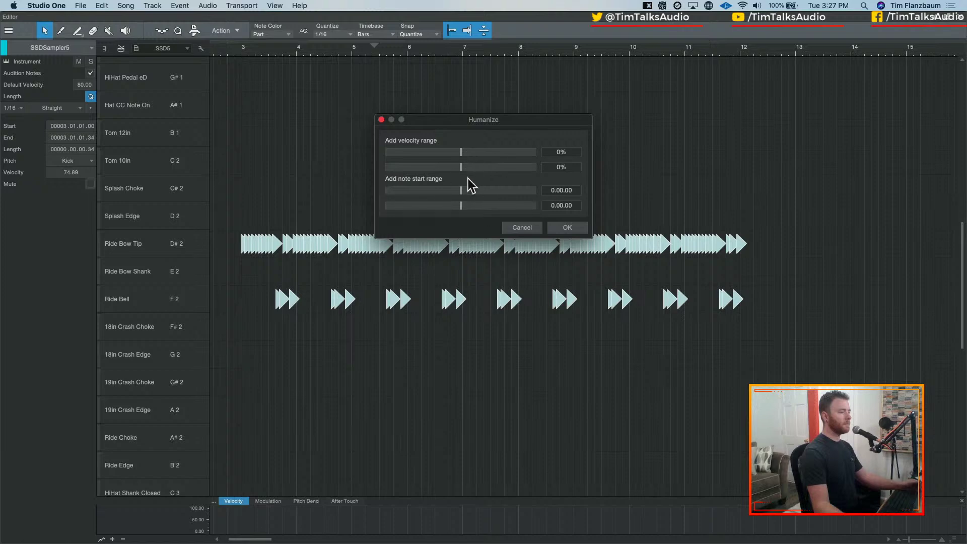
{"action": "left_click_drag", "start_coordinate": [461, 190], "coordinate": [439, 192]}
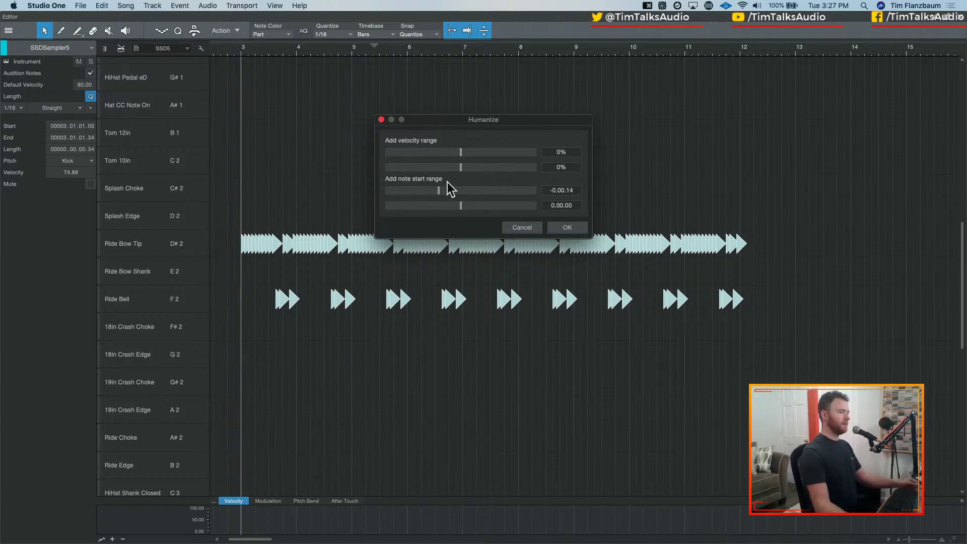
{"action": "left_click_drag", "start_coordinate": [461, 206], "coordinate": [486, 206]}
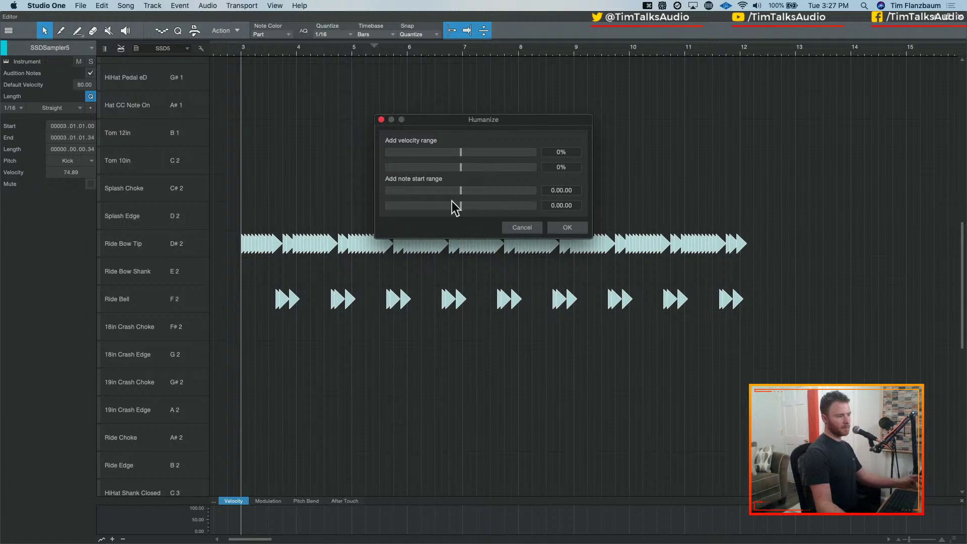
Humanize all notes with an added note start range of -0.00.02 to 0.00.04
{"action": "left_click_drag", "start_coordinate": [461, 194], "coordinate": [459, 194]}
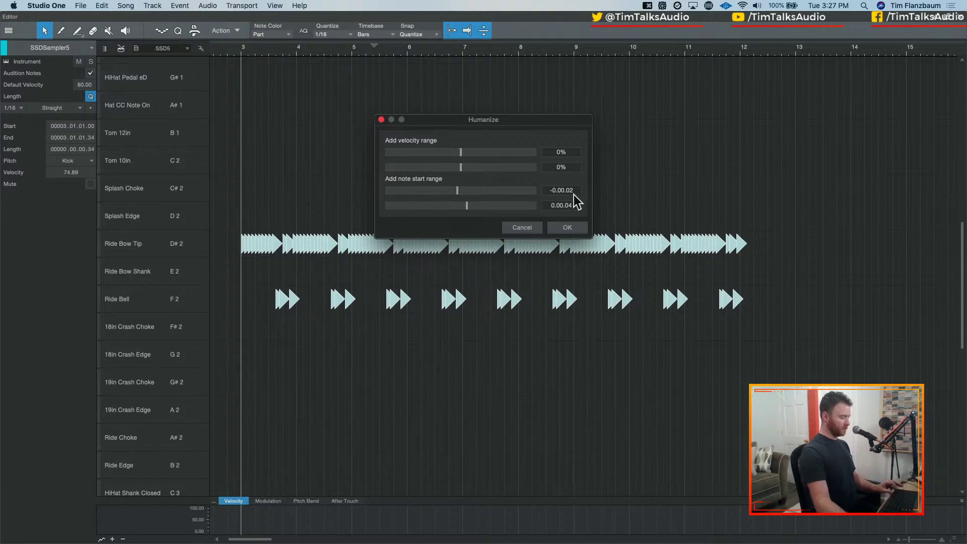
{"action": "scroll", "coordinate": [572, 192], "scroll_direction": "up", "scroll_amount": 4}
{"action": "scroll", "coordinate": [569, 192], "scroll_direction": "down", "scroll_amount": 2}
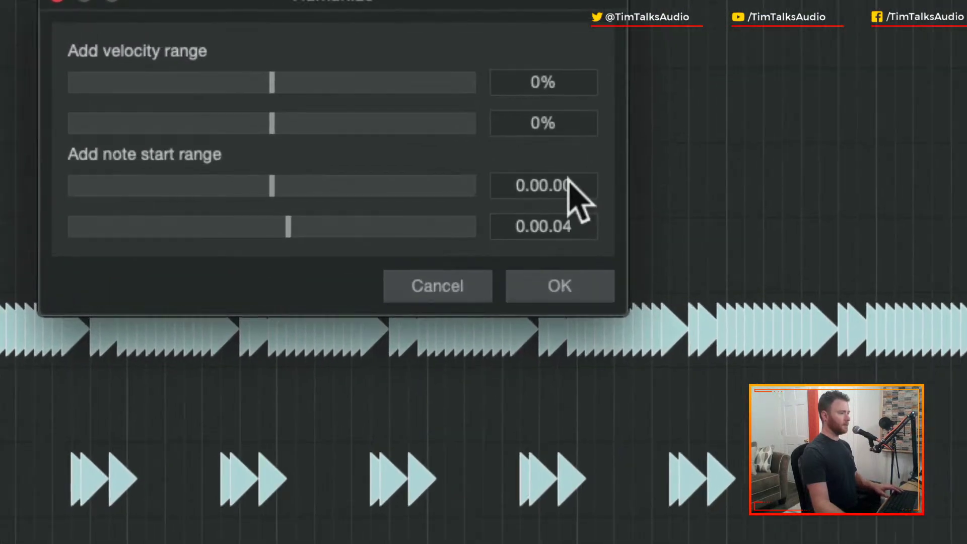
{"action": "left_click_drag", "start_coordinate": [348, 185], "coordinate": [344, 185]}
{"action": "mouse_move", "coordinate": [268, 184]}
{"action": "left_mouse_down"}
{"action": "mouse_move", "coordinate": [257, 186]}
{"action": "mouse_move", "coordinate": [261, 191]}
{"action": "left_mouse_up"}
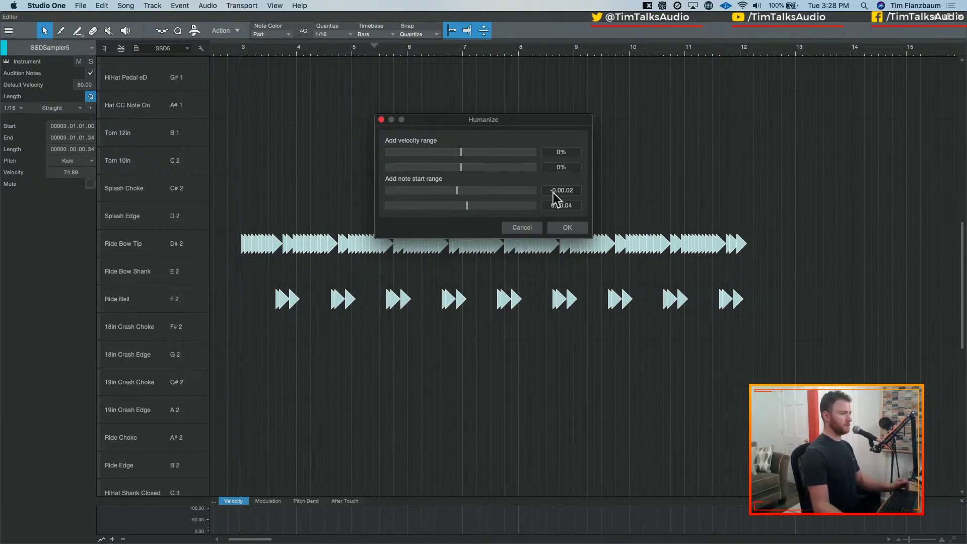
{"action": "left_click", "coordinate": [568, 227]}
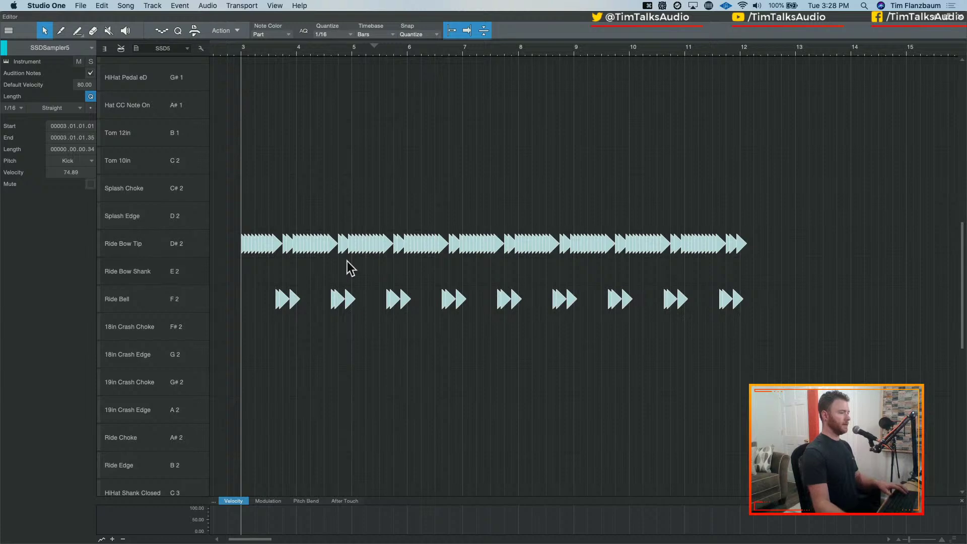
Examine closely how the Ride Bow Tip notes sit against the grid from bar 3
{"action": "key", "text": "e"}
{"action": "key", "text": "e"}
{"action": "key", "text": "e"}
{"action": "key", "text": "e"}
{"action": "key", "text": "e"}
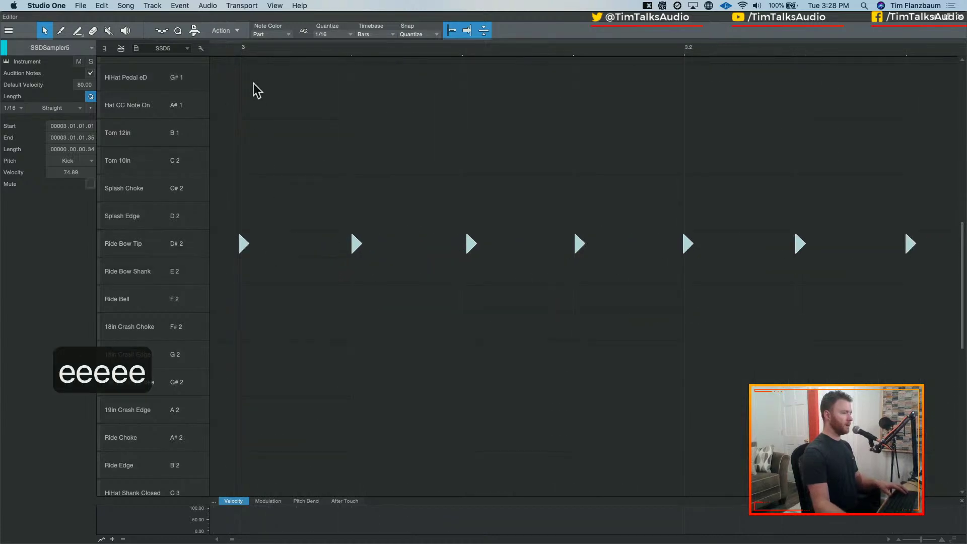
{"action": "key", "text": "e"}
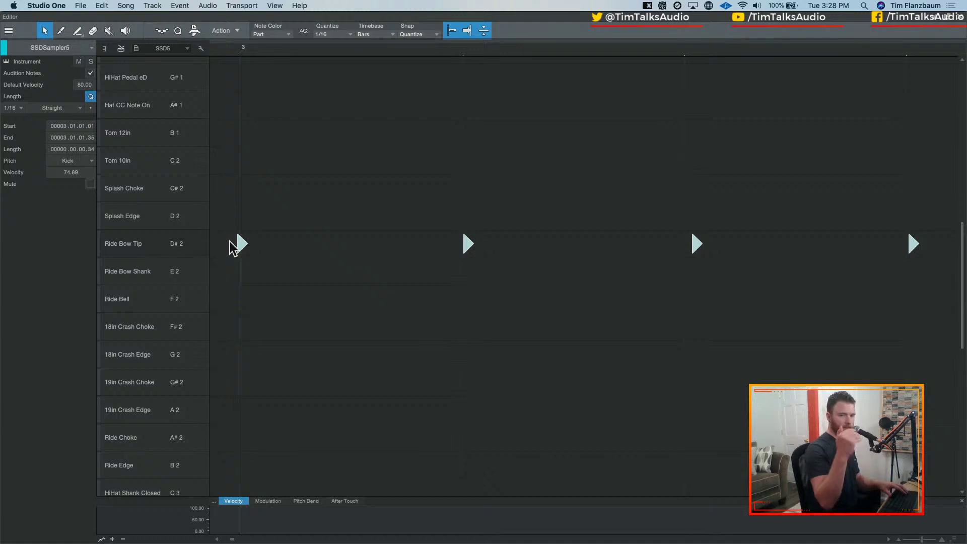
{"action": "mouse_move", "coordinate": [468, 250]}
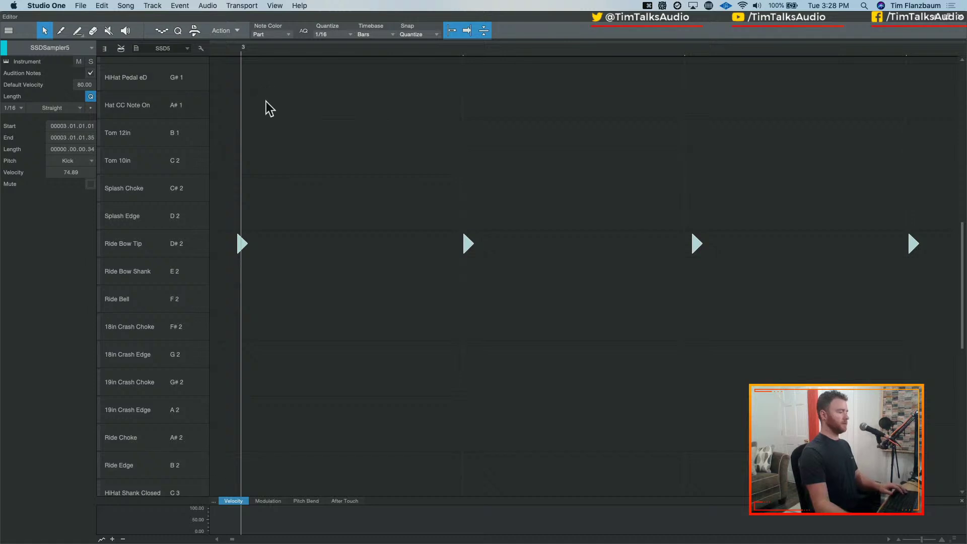
Play the groove with its humanized note starts from bar 3 and stop it
{"action": "key", "text": "w"}
{"action": "key", "text": "w"}
{"action": "key", "text": "w"}
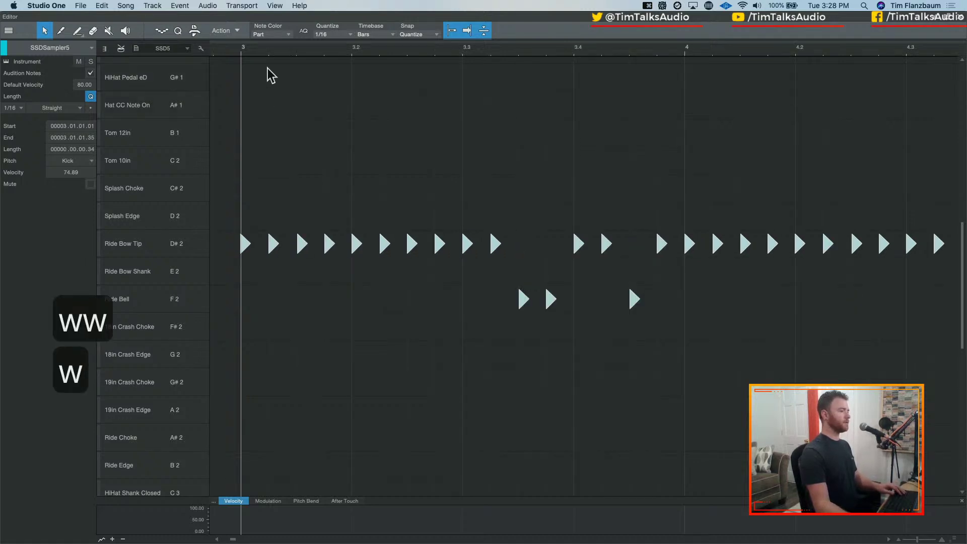
{"action": "key", "text": "space"}
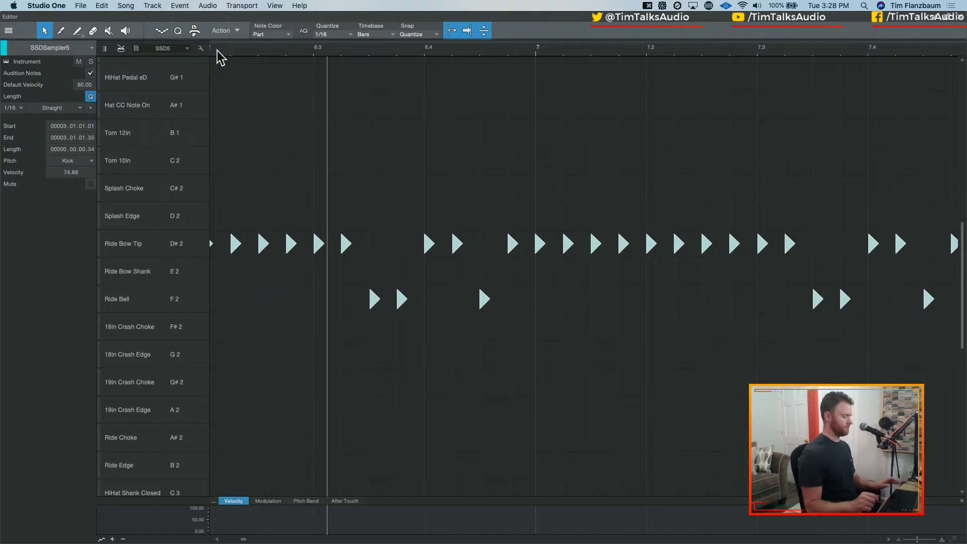
{"action": "key", "text": "space"}
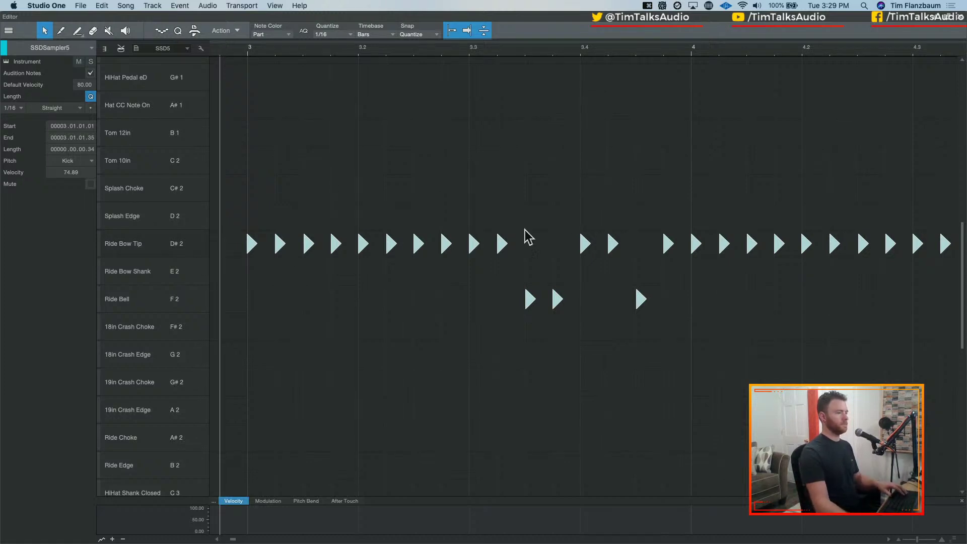
Examine how far the first Kick and Ride Bow Tip notes sit from the bar 3 line
{"action": "key", "text": "w"}
{"action": "key", "text": "w"}
{"action": "key", "text": "w"}
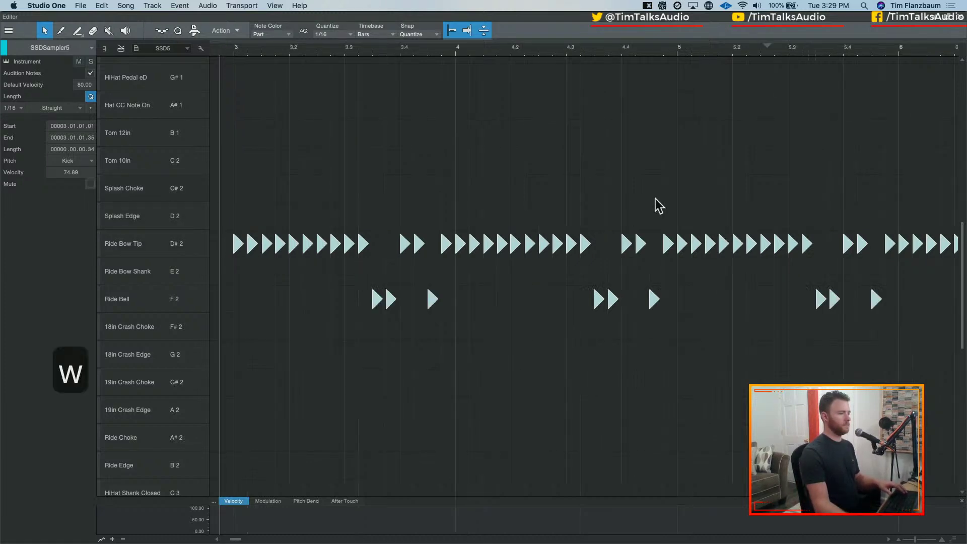
{"action": "scroll", "coordinate": [763, 246], "scroll_direction": "down", "scroll_amount": 5}
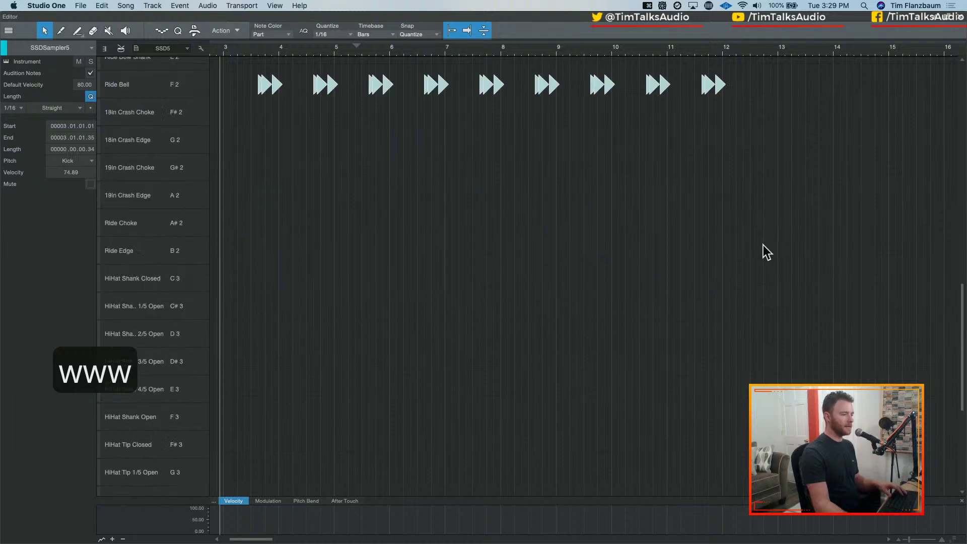
{"action": "scroll", "coordinate": [762, 245], "scroll_direction": "up", "scroll_amount": 12}
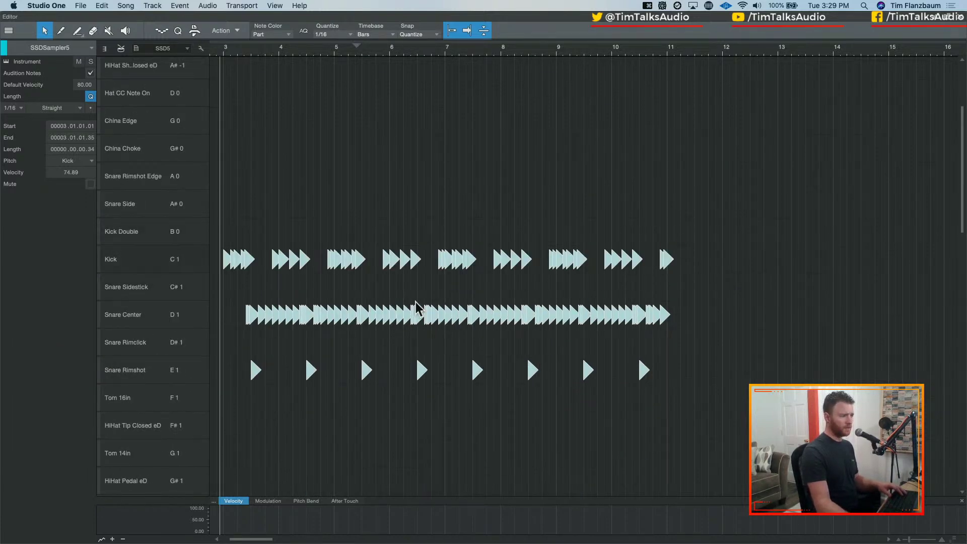
{"action": "key", "text": "e"}
{"action": "key", "text": "e"}
{"action": "key", "text": "e"}
{"action": "key", "text": "e"}
{"action": "key", "text": "e"}
{"action": "key", "text": "e"}
{"action": "key", "text": "e"}
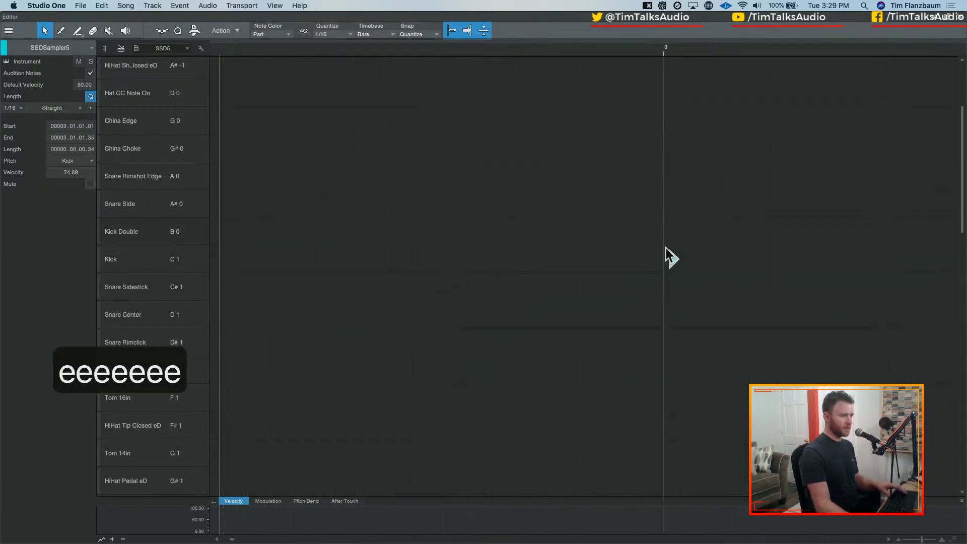
{"action": "key", "text": "e"}
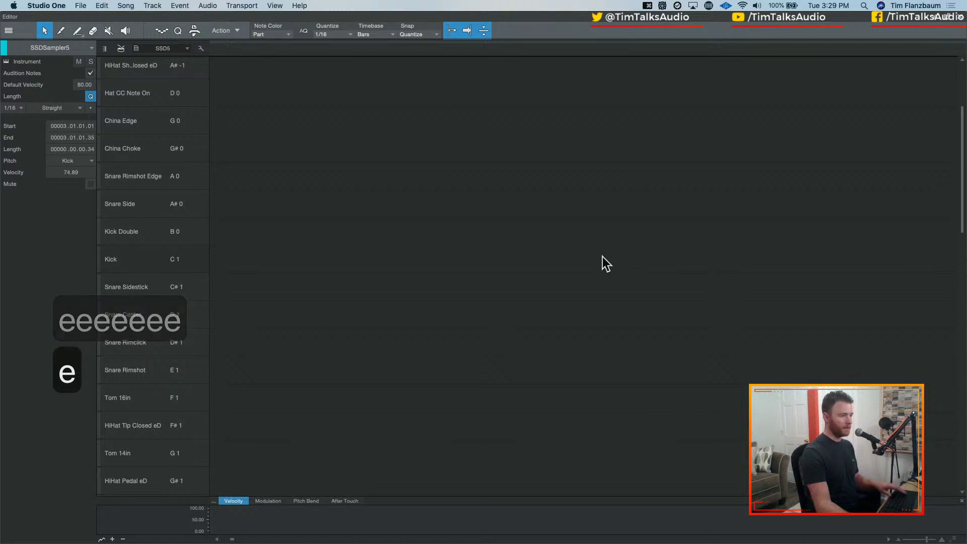
{"action": "scroll", "coordinate": [602, 258], "scroll_direction": "left", "scroll_amount": 5}
{"action": "scroll", "coordinate": [628, 263], "scroll_direction": "down", "scroll_amount": 5}
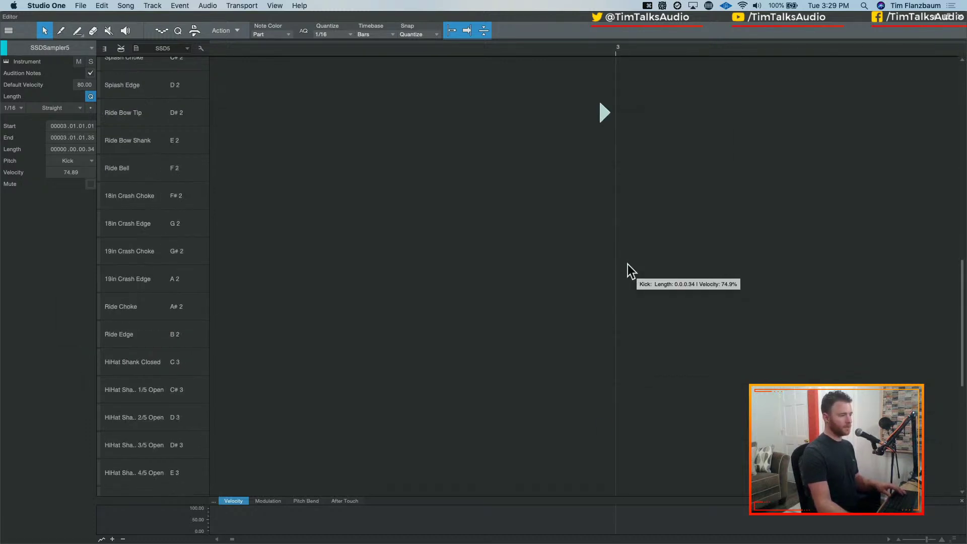
{"action": "scroll", "coordinate": [628, 255], "scroll_direction": "up", "scroll_amount": 7}
{"action": "scroll", "coordinate": [627, 248], "scroll_direction": "down", "scroll_amount": 5}
{"action": "scroll", "coordinate": [626, 248], "scroll_direction": "up", "scroll_amount": 1}
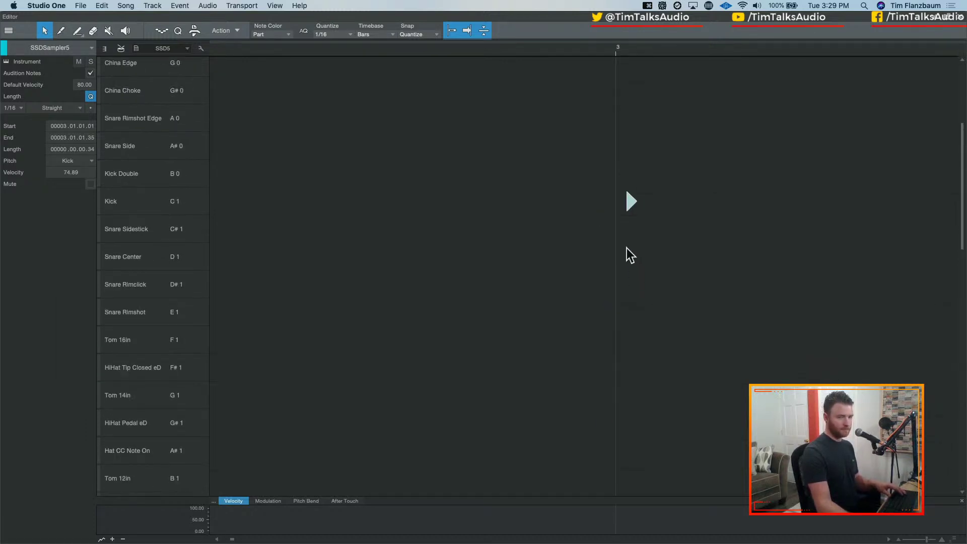
Play the start of the groove from just before bar 3 with the whole pattern in view and stop it
{"action": "key", "text": "w"}
{"action": "key", "text": "w"}
{"action": "key", "text": "w"}
{"action": "key", "text": "w"}
{"action": "key", "text": "w"}
{"action": "key", "text": "w"}
{"action": "key", "text": "w"}
{"action": "key", "text": "w"}
{"action": "key", "text": "w"}
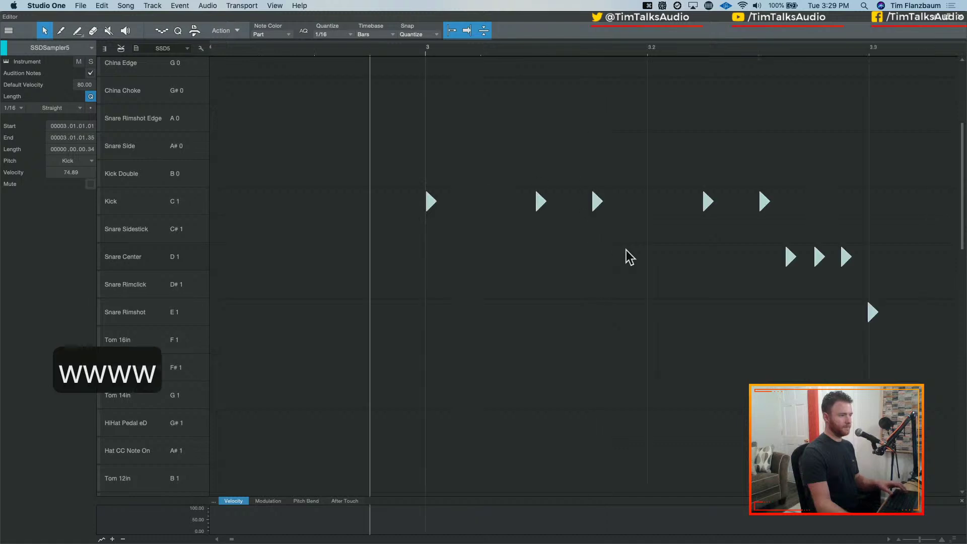
{"action": "key", "text": "space"}
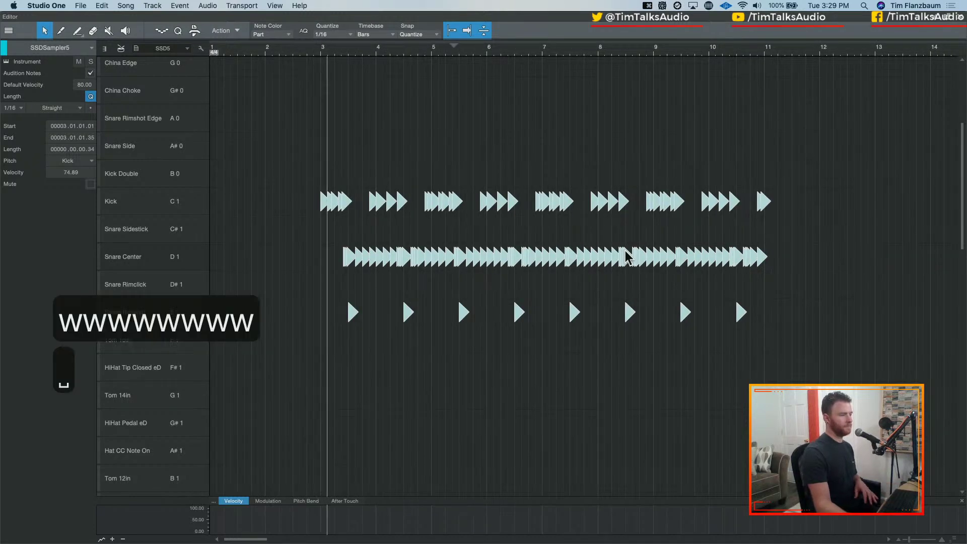
{"action": "key", "text": "space"}
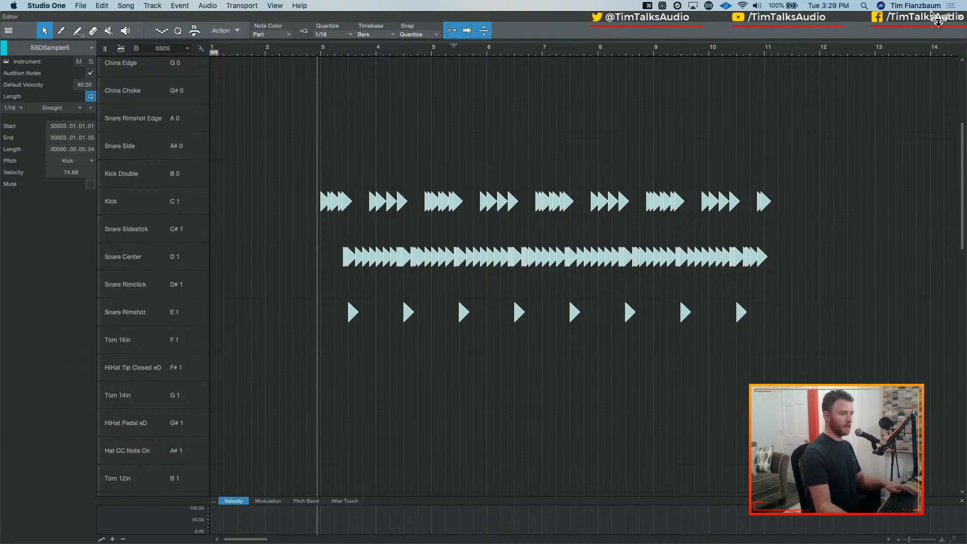
Mute the ANA2 channel in the mixer and hide the mixer again
{"action": "key", "text": "F3"}
{"action": "key", "text": "F3"}
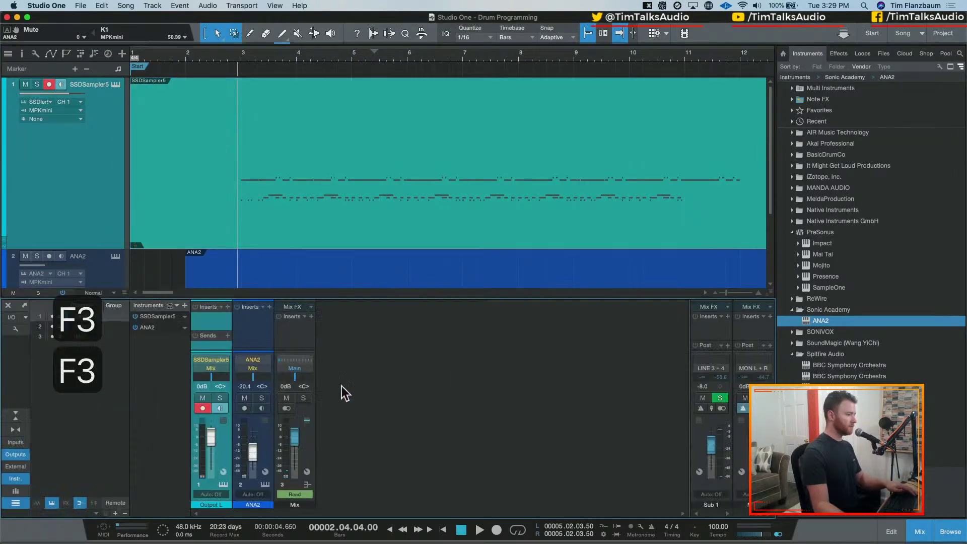
{"action": "left_click", "coordinate": [244, 407]}
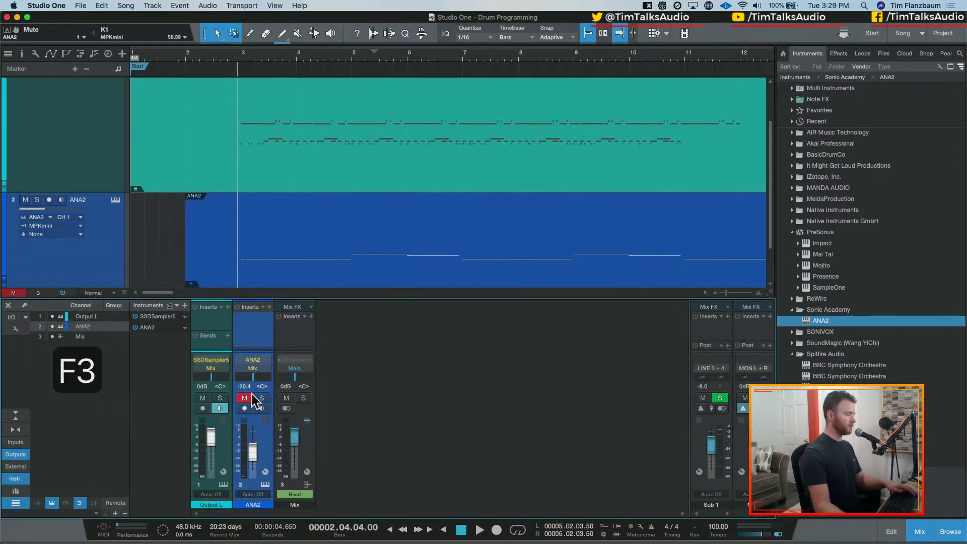
{"action": "left_click", "coordinate": [245, 408]}
{"action": "key", "text": "F3"}
Compare the first drum note starts with the ANA2 note at bar 3 in the arrangement
{"action": "key", "text": "e"}
{"action": "key", "text": "e"}
{"action": "key", "text": "e"}
{"action": "key", "text": "e"}
{"action": "key", "text": "e"}
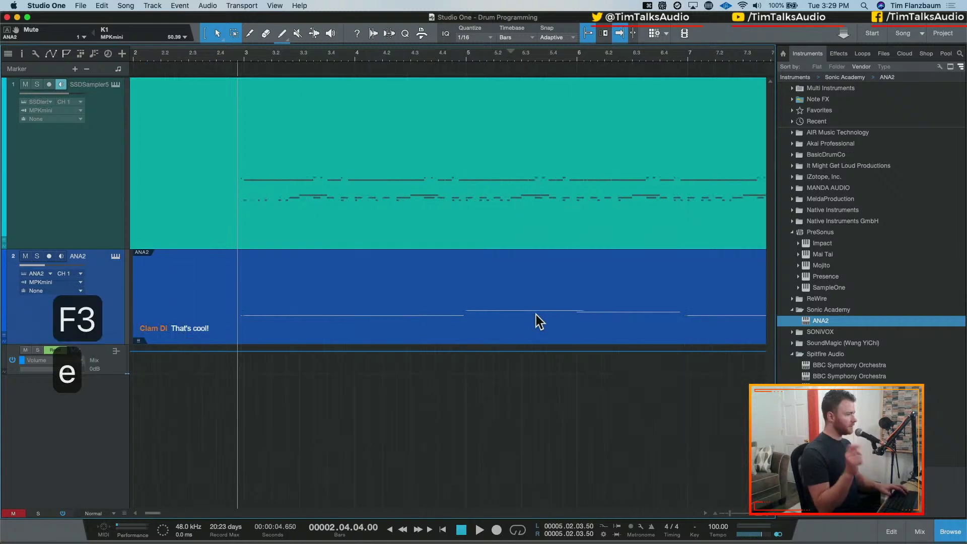
{"action": "key", "text": "e"}
{"action": "key", "text": "e"}
{"action": "key", "text": "e"}
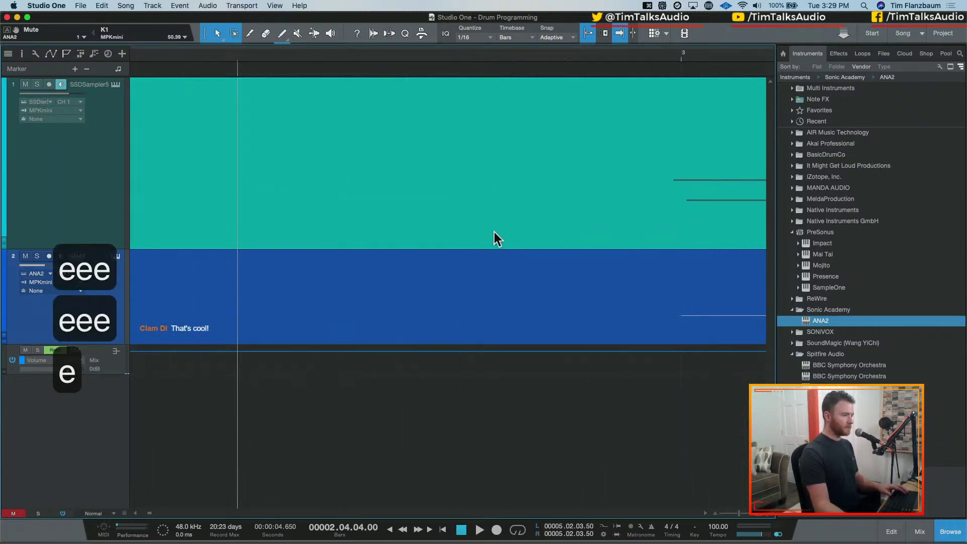
{"action": "key", "text": "w"}
{"action": "key", "text": "w"}
{"action": "key", "text": "w"}
{"action": "key", "text": "w"}
{"action": "key", "text": "w"}
{"action": "key", "text": "w"}
{"action": "key", "text": "w"}
{"action": "key", "text": "w"}
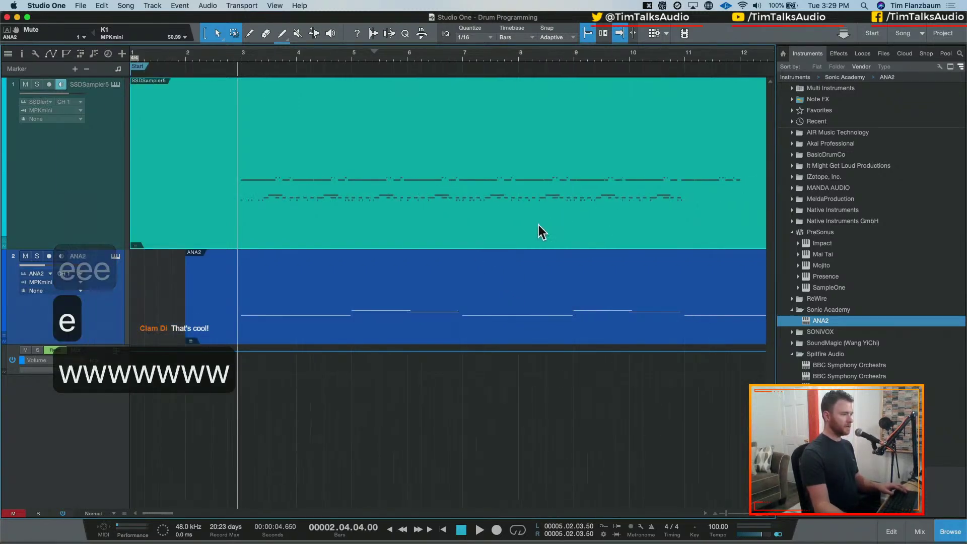
Reopen the SSDSampler5 notes and examine the timing of the kick, snare and ride notes from bar 3
{"action": "double_click", "coordinate": [539, 224]}
{"action": "key", "text": "e"}
{"action": "key", "text": "e"}
{"action": "key", "text": "e"}
{"action": "key", "text": "e"}
{"action": "key", "text": "e"}
{"action": "key", "text": "e"}
{"action": "key", "text": "e"}
{"action": "key", "text": "e"}
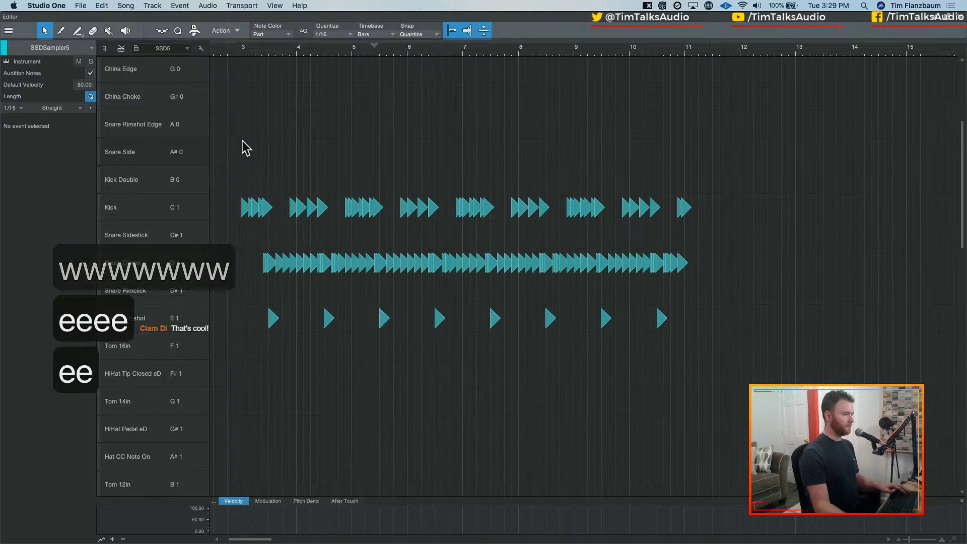
{"action": "key", "text": "e"}
{"action": "key", "text": "e"}
{"action": "key", "text": "e"}
{"action": "key", "text": "e"}
{"action": "key", "text": "e"}
{"action": "key", "text": "e"}
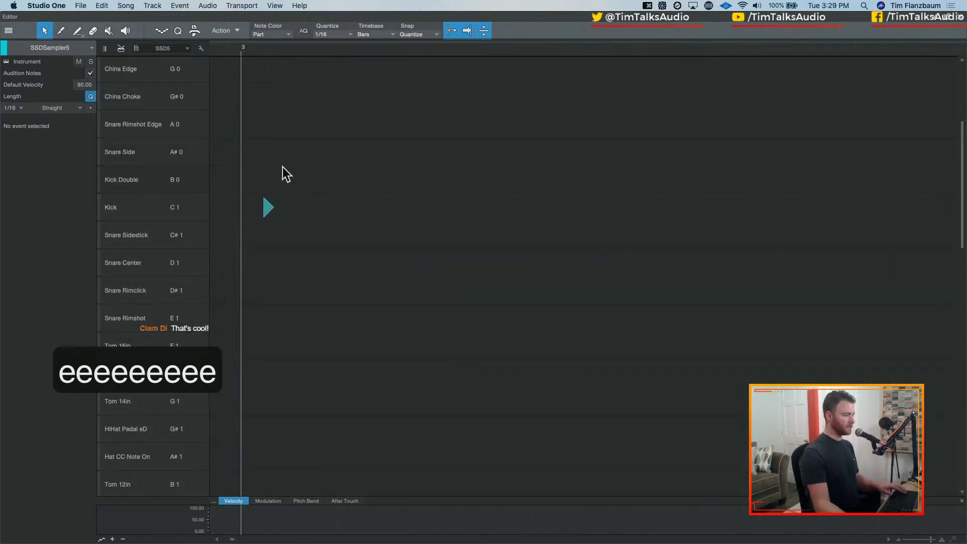
{"action": "key", "text": "w"}
{"action": "key", "text": "w"}
{"action": "key", "text": "w"}
{"action": "key", "text": "w"}
{"action": "key", "text": "w"}
{"action": "key", "text": "w"}
{"action": "key", "text": "w"}
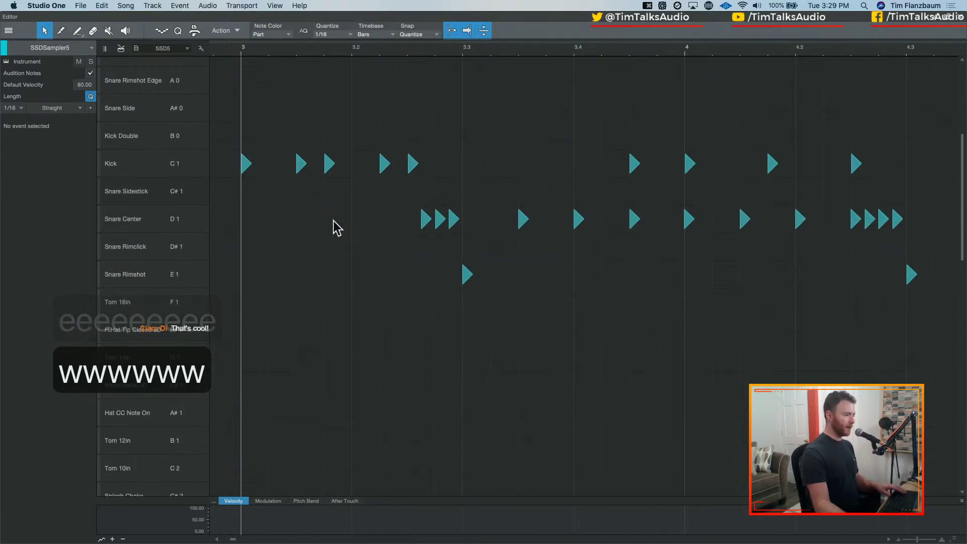
{"action": "scroll", "coordinate": [337, 227], "scroll_direction": "down", "scroll_amount": 6}
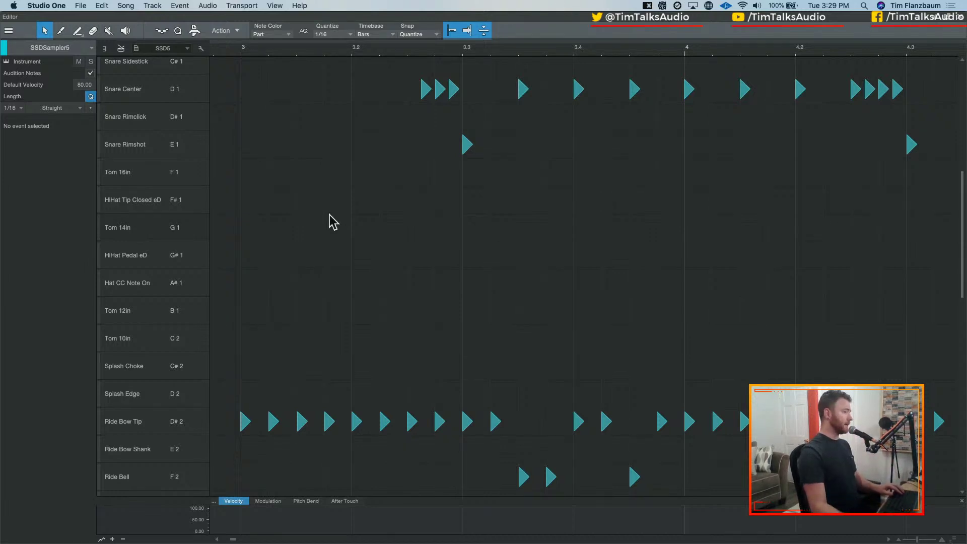
Place the playback position just before bar 3 and play the drum groove with ANA2 muted
{"action": "scroll", "coordinate": [355, 222], "scroll_direction": "left", "scroll_amount": 3}
{"action": "left_click", "coordinate": [339, 54]}
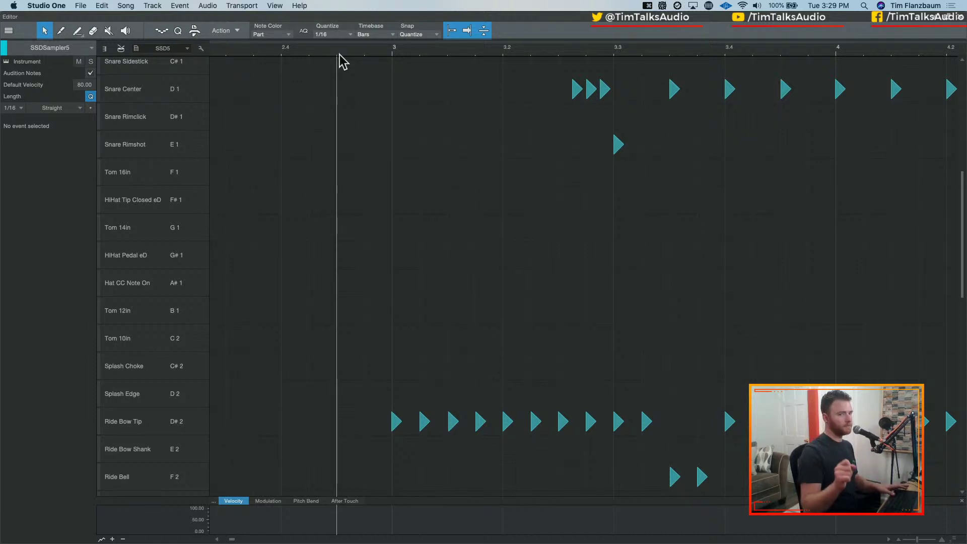
{"action": "key", "text": "space"}
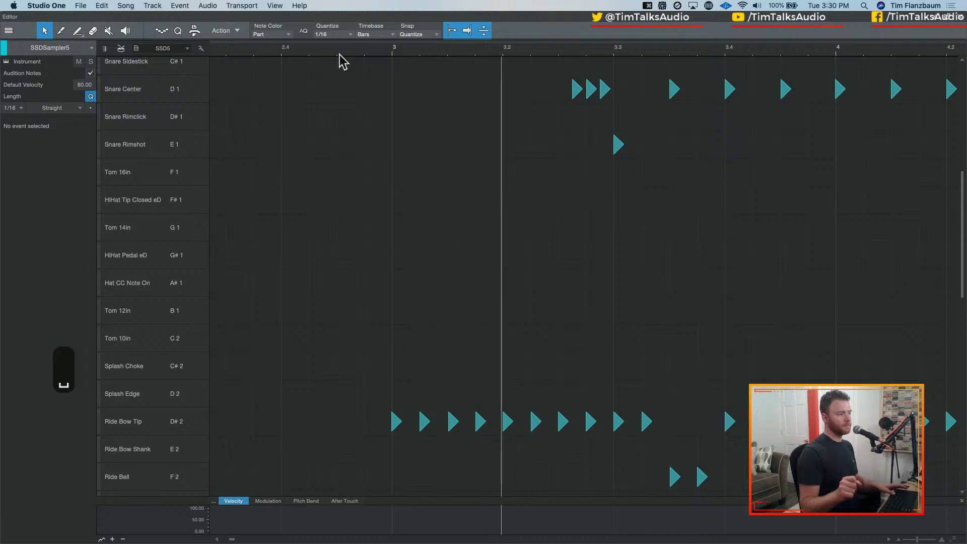
Replay the humanized drum groove from just before bar 3 to judge the timing across the whole pattern
{"action": "key", "text": "space"}
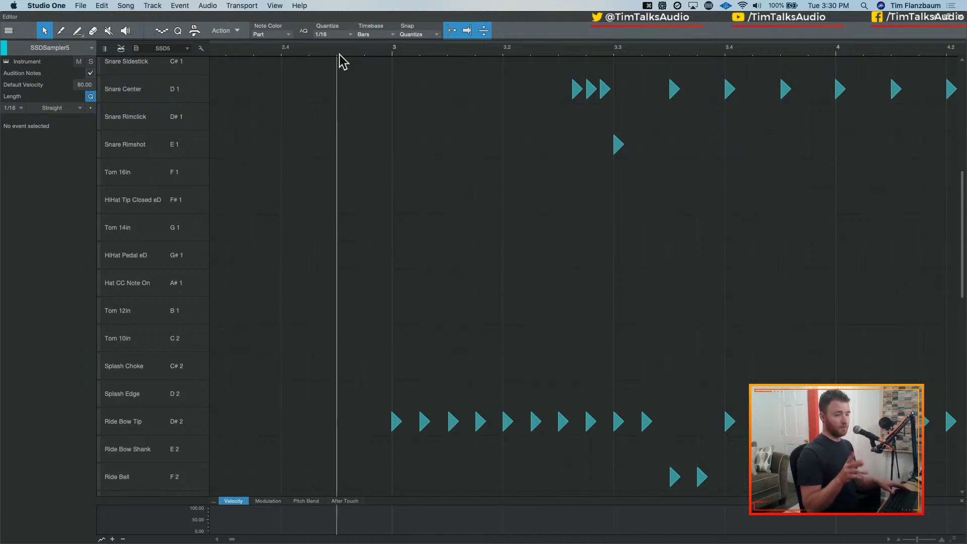
{"action": "key", "text": "space"}
{"action": "key", "text": "space"}
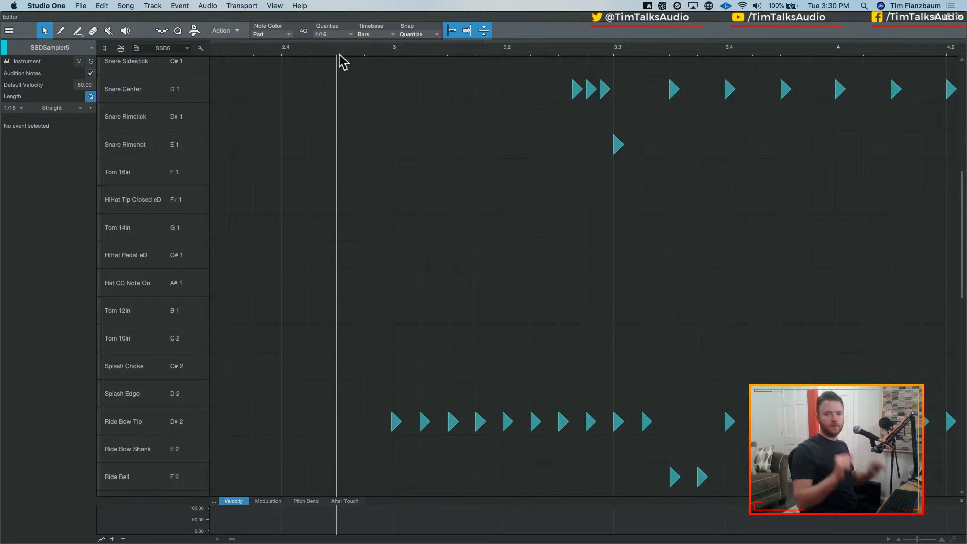
{"action": "key", "text": "w"}
{"action": "key", "text": "w"}
{"action": "key", "text": "w"}
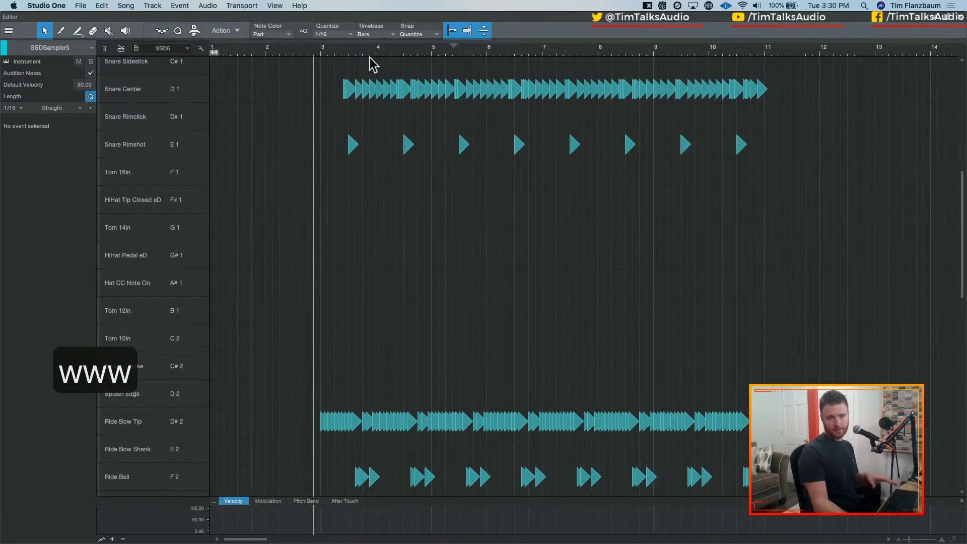
{"action": "key", "text": "space"}
{"action": "key", "text": "space"}
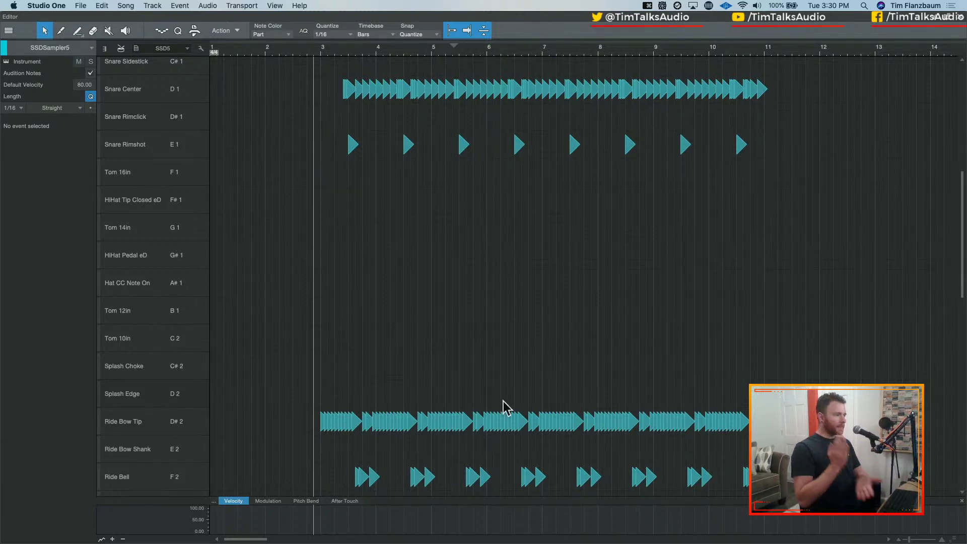
Quantize all the Snare Rimshot notes to a 1/4 grid and play the groove from just before bar 3
{"action": "left_click_drag", "start_coordinate": [301, 214], "coordinate": [803, 131]}
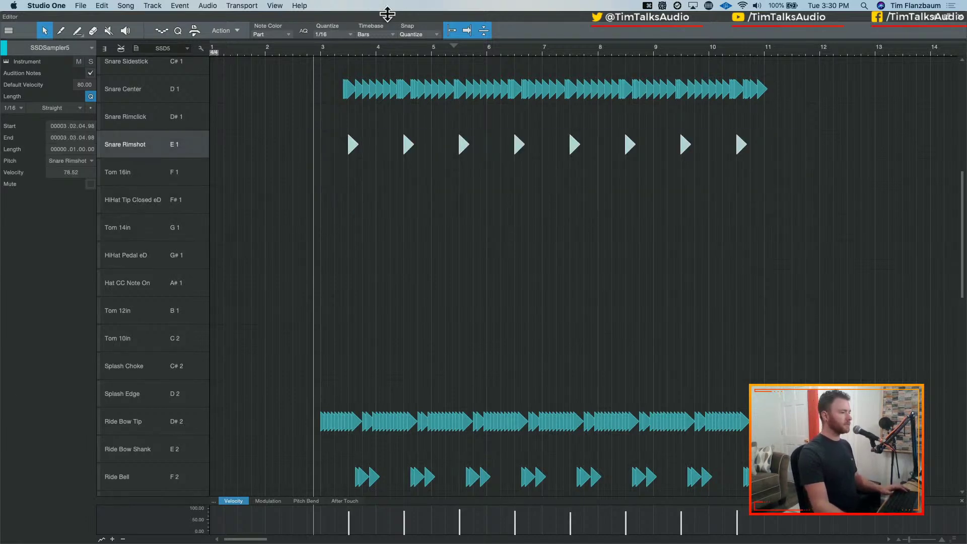
{"action": "left_click", "coordinate": [359, 34]}
{"action": "left_click", "coordinate": [352, 34]}
{"action": "left_click", "coordinate": [352, 35]}
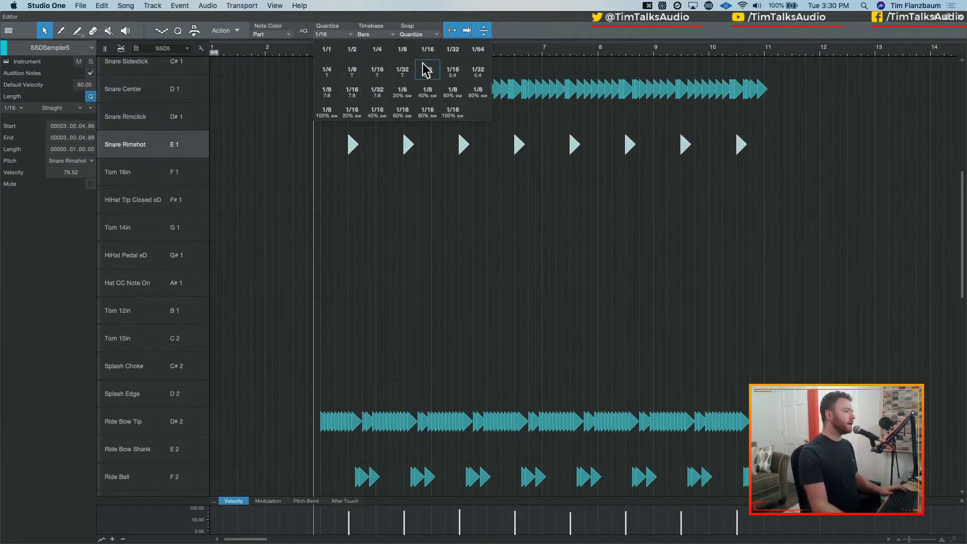
{"action": "left_click", "coordinate": [375, 57]}
{"action": "key", "text": "q"}
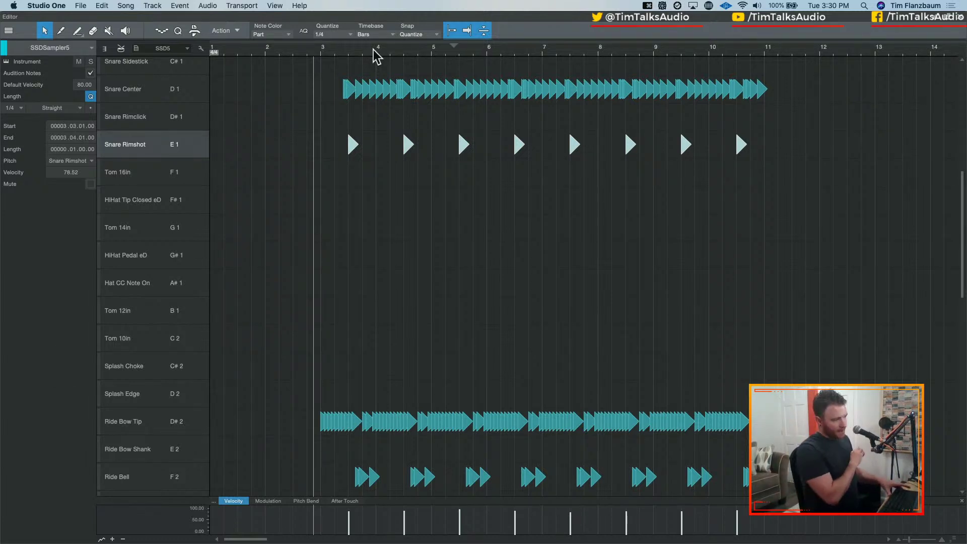
{"action": "key", "text": "space"}
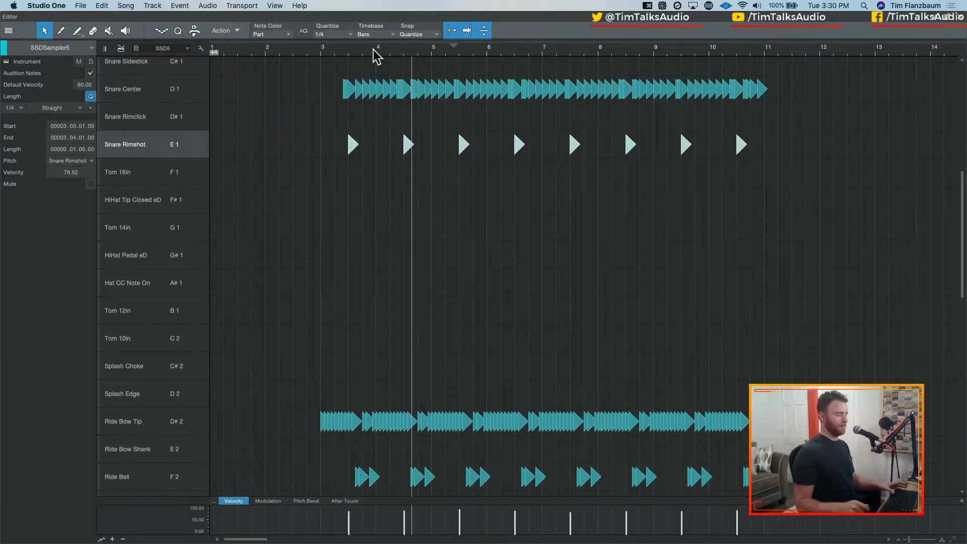
{"action": "key", "text": "space"}
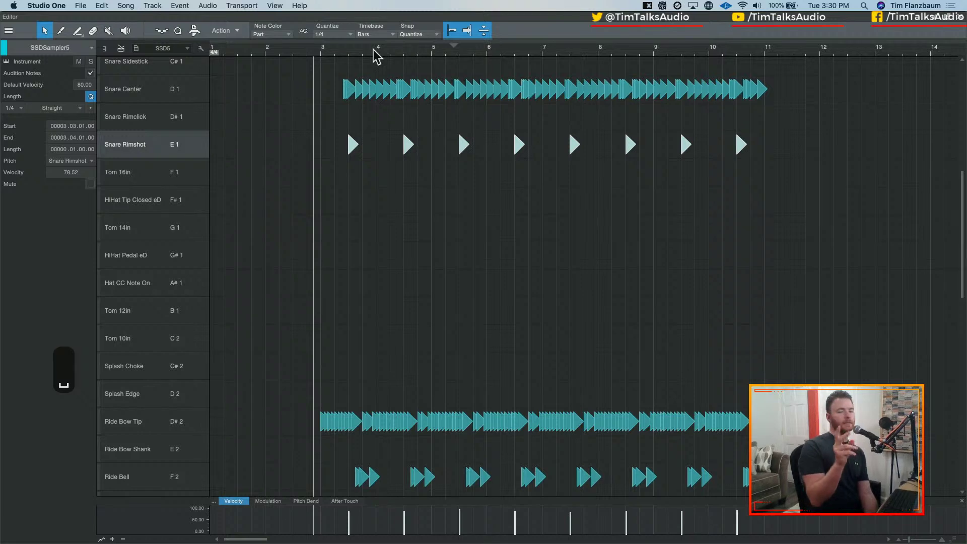